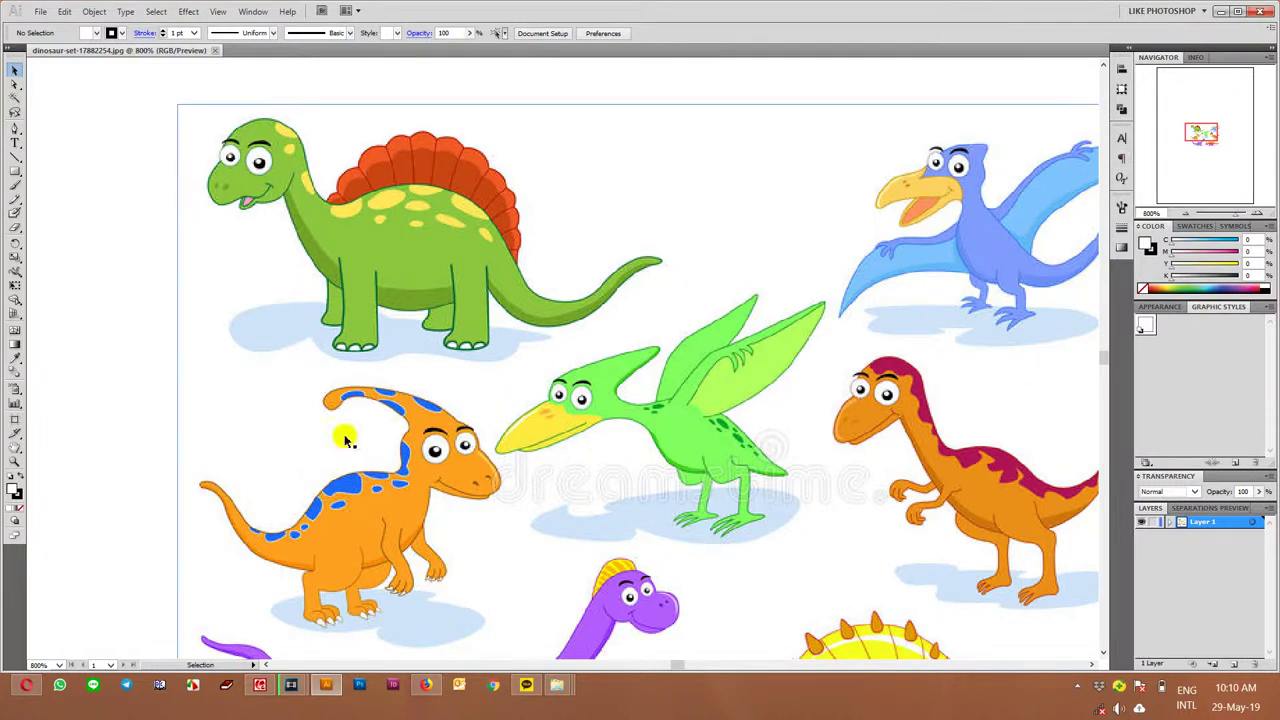
# Lock Layer 1, add Layer 2 above it, and zoom in on the green dinosaur
pyautogui.click(1154, 522)
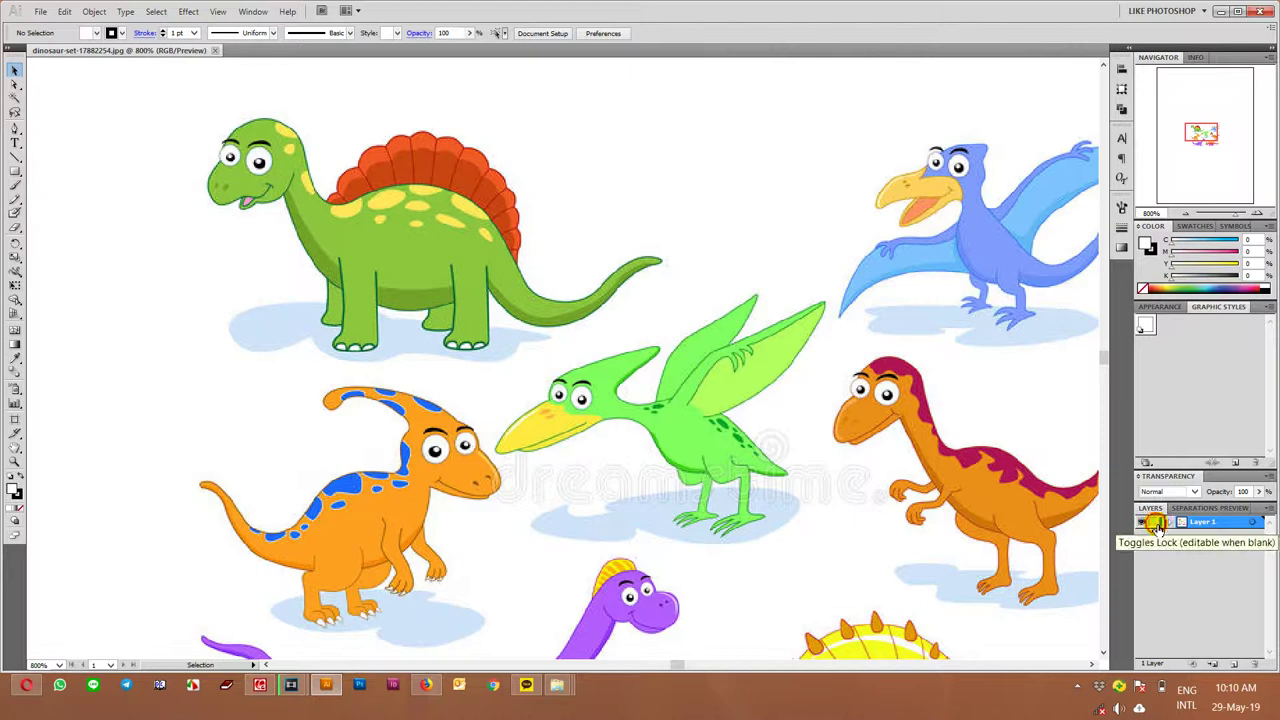
pyautogui.click(1237, 665)
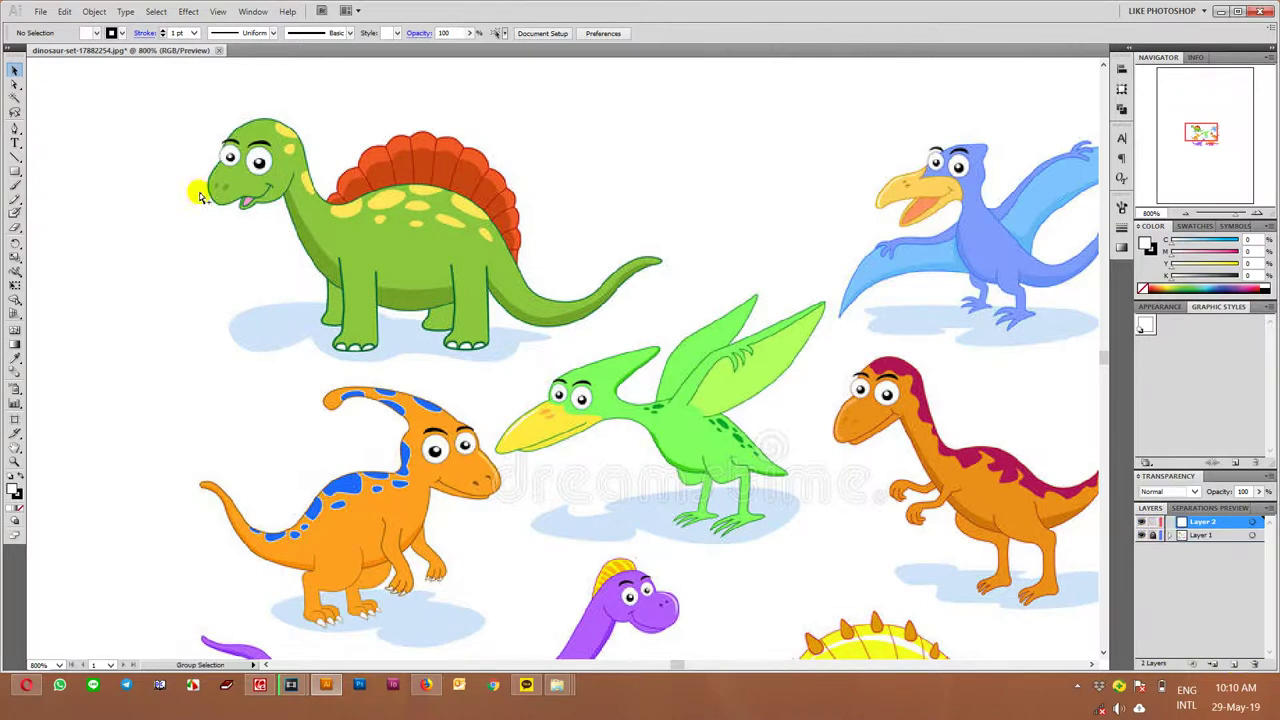
pyautogui.moveTo(760, 581)
pyautogui.mouseDown()
pyautogui.moveTo(624, 203)
pyautogui.moveTo(666, 242)
pyautogui.mouseUp()
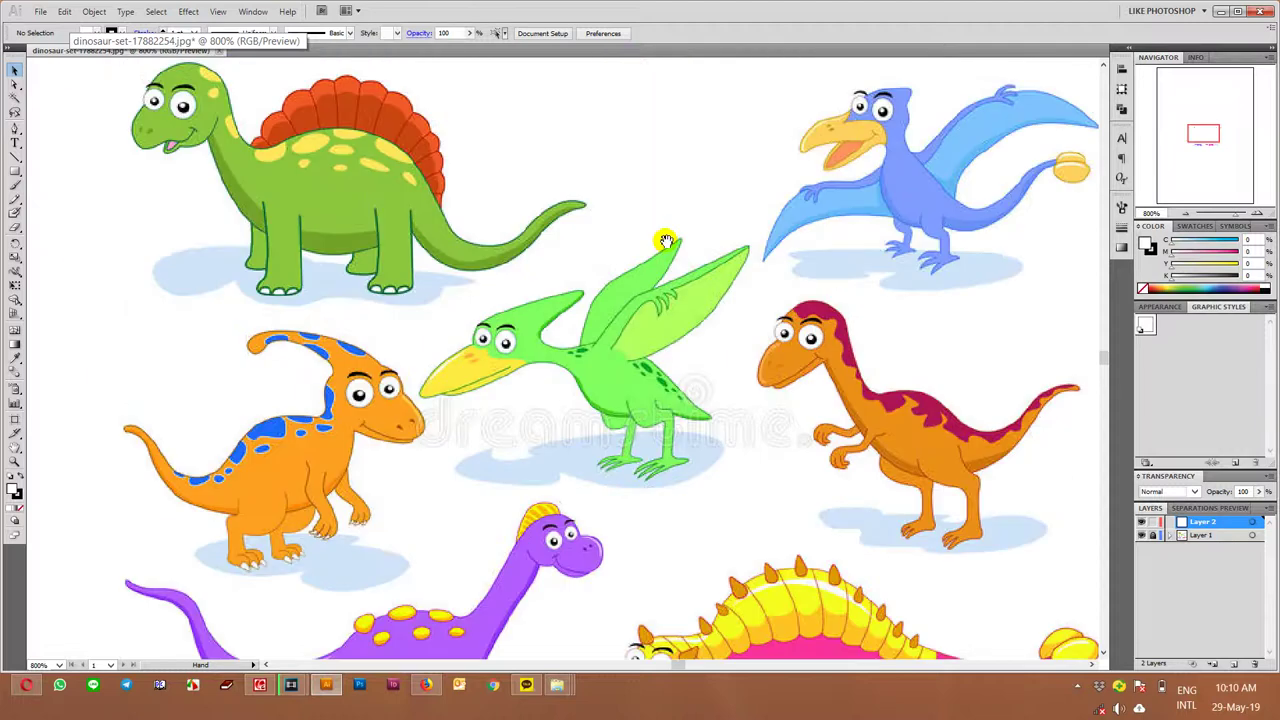
pyautogui.moveTo(666, 242)
pyautogui.mouseDown()
pyautogui.moveTo(532, 221)
pyautogui.moveTo(594, 322)
pyautogui.moveTo(734, 330)
pyautogui.mouseUp()
pyautogui.moveTo(524, 274); pyautogui.dragTo(594, 286)
pyautogui.scroll(3, 452, 262)
pyautogui.scroll(-1, 528, 368)
pyautogui.scroll(-2, 529, 358)
pyautogui.scroll(1, 420, 327)
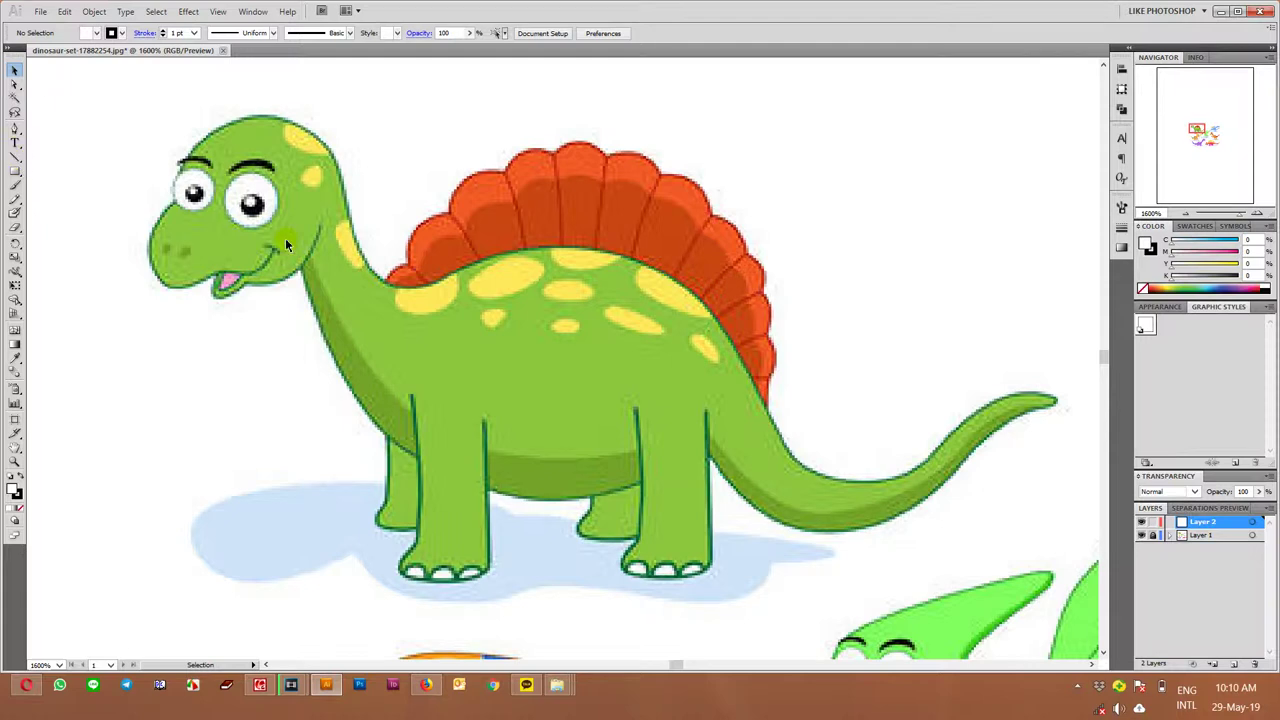
# Draw a Pen curve from the dinosaur's neck down to the belly
pyautogui.moveTo(15, 130); pyautogui.dragTo(50, 135)
pyautogui.click(52, 132)
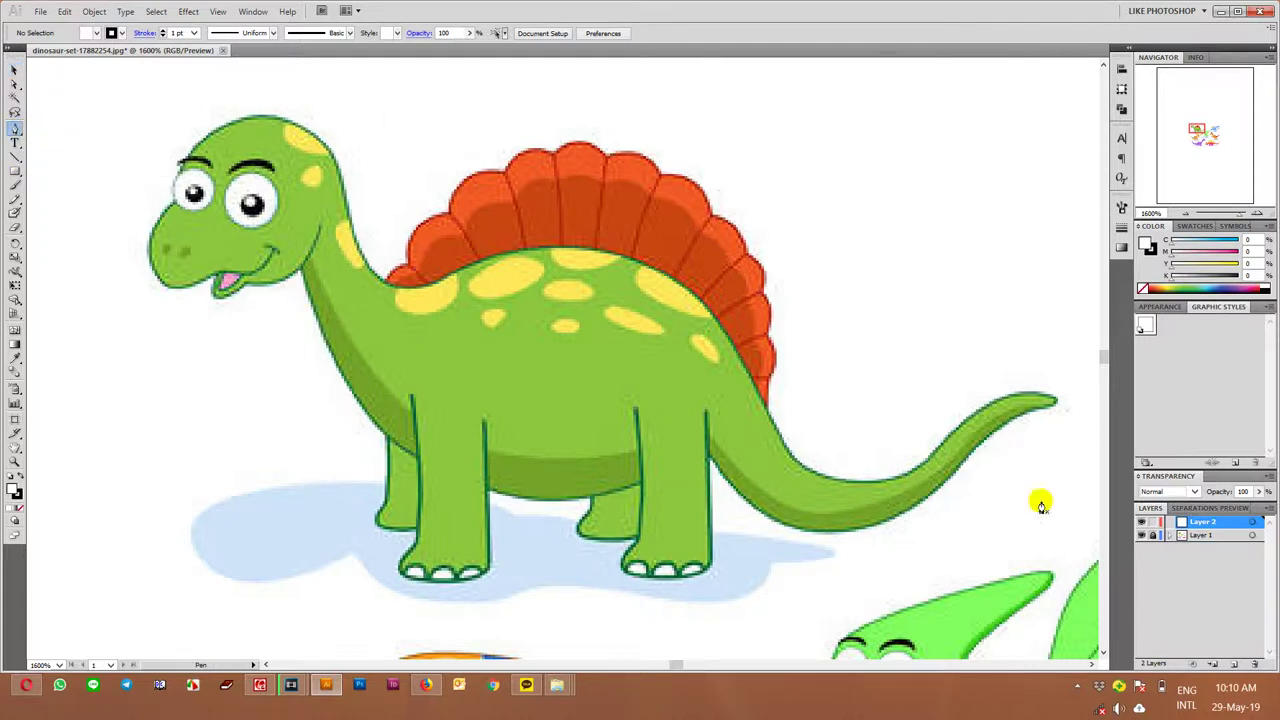
pyautogui.click(305, 277)
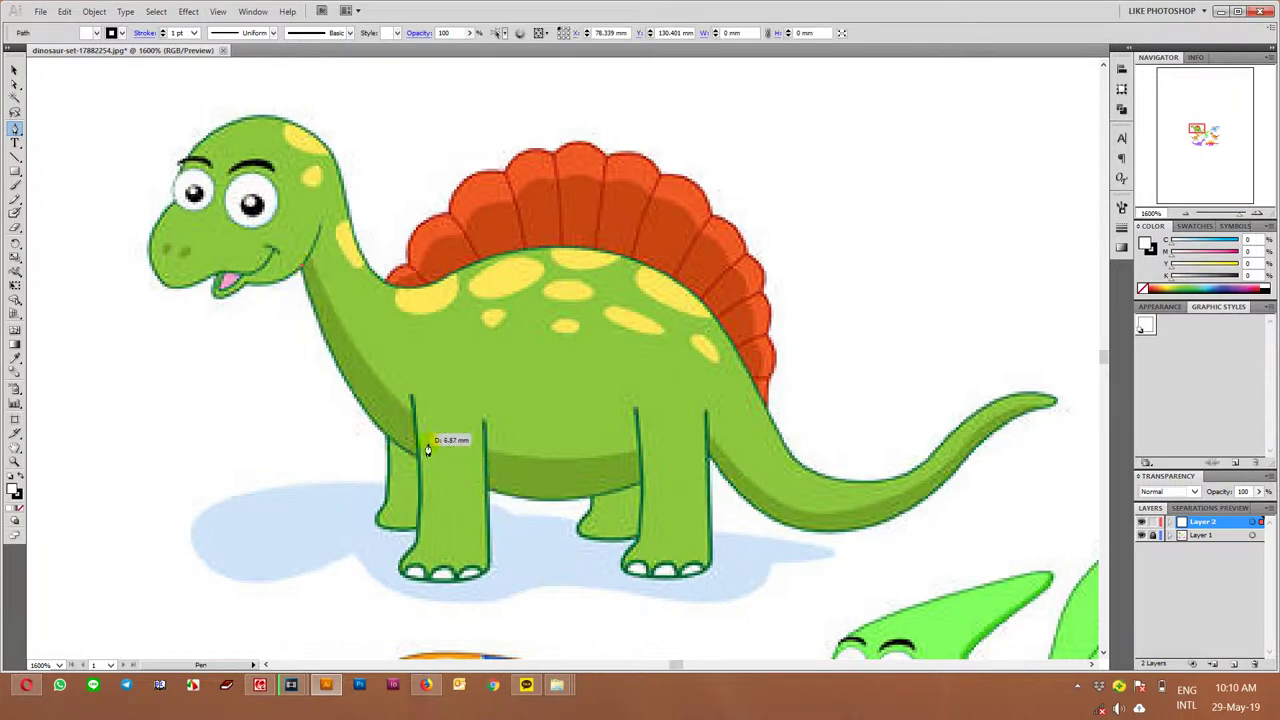
pyautogui.moveTo(491, 498); pyautogui.dragTo(560, 501)
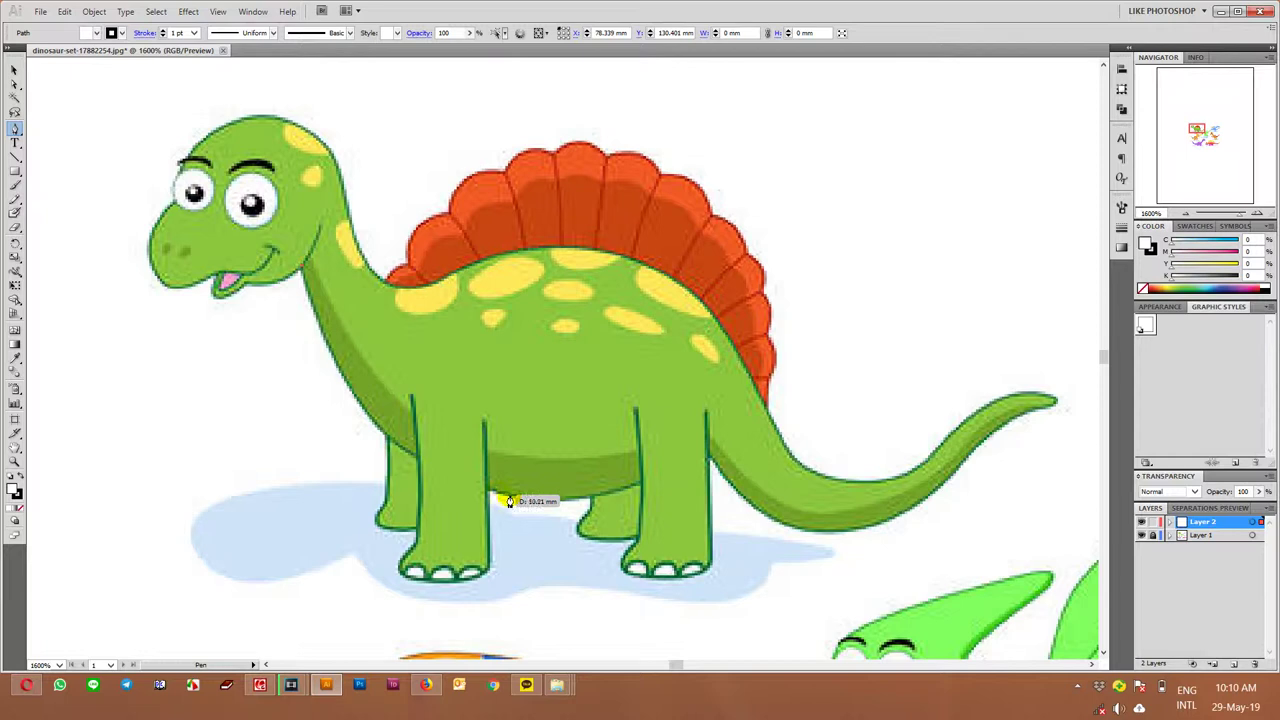
pyautogui.moveTo(635, 511); pyautogui.dragTo(693, 552)
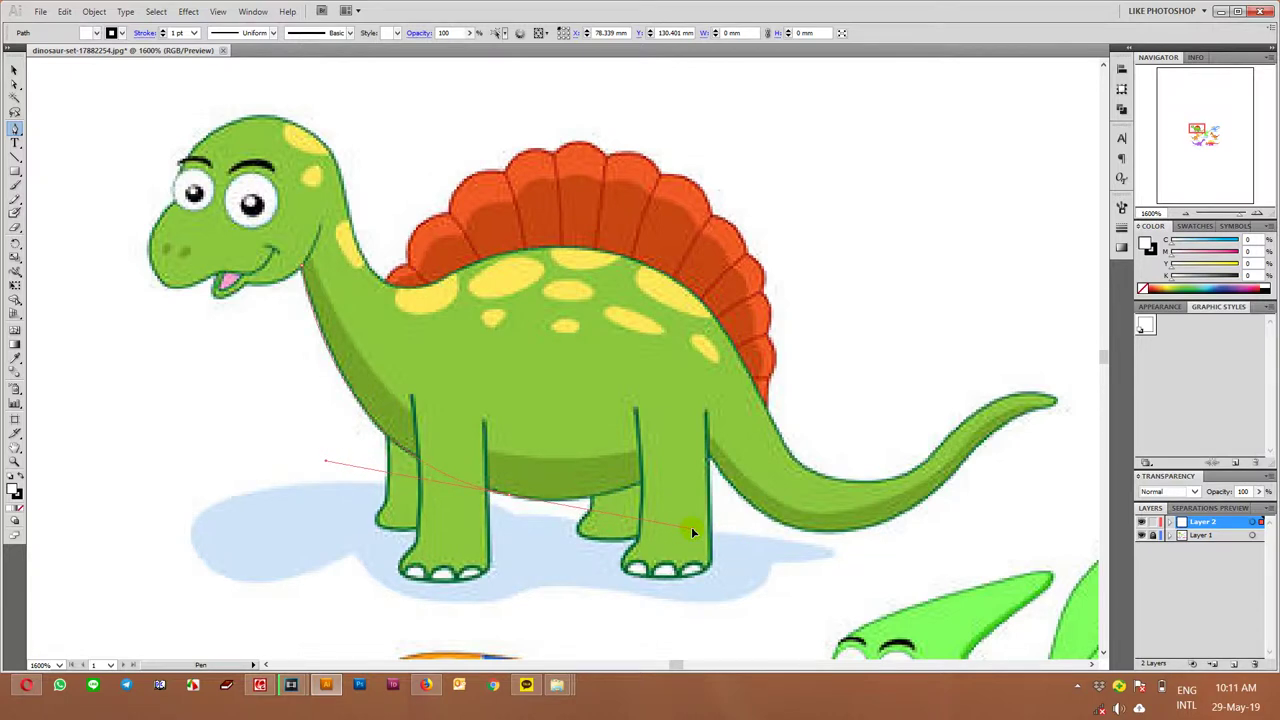
pyautogui.moveTo(690, 543); pyautogui.dragTo(690, 527)
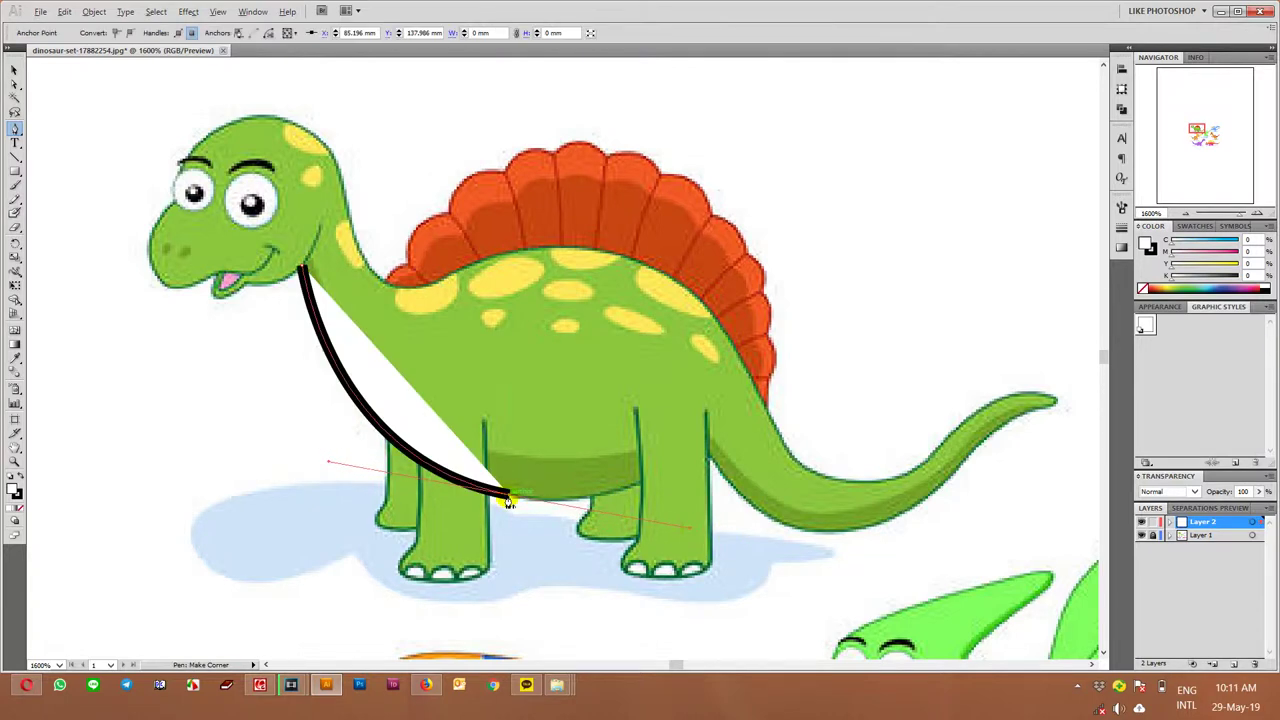
pyautogui.click(508, 498)
# Give the traced curve a black stroke and no fill
pyautogui.click(1151, 252)
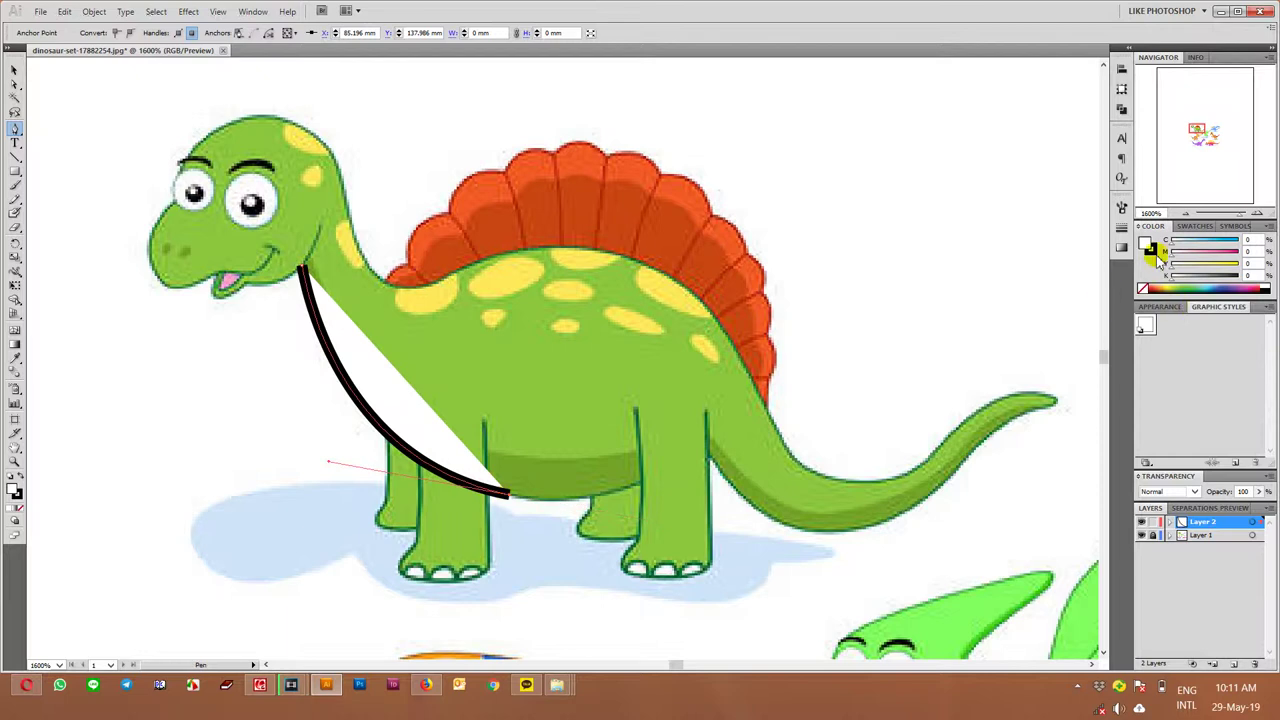
pyautogui.click(252, 11)
pyautogui.click(290, 447)
pyautogui.click(1030, 218)
pyautogui.write('0.3')
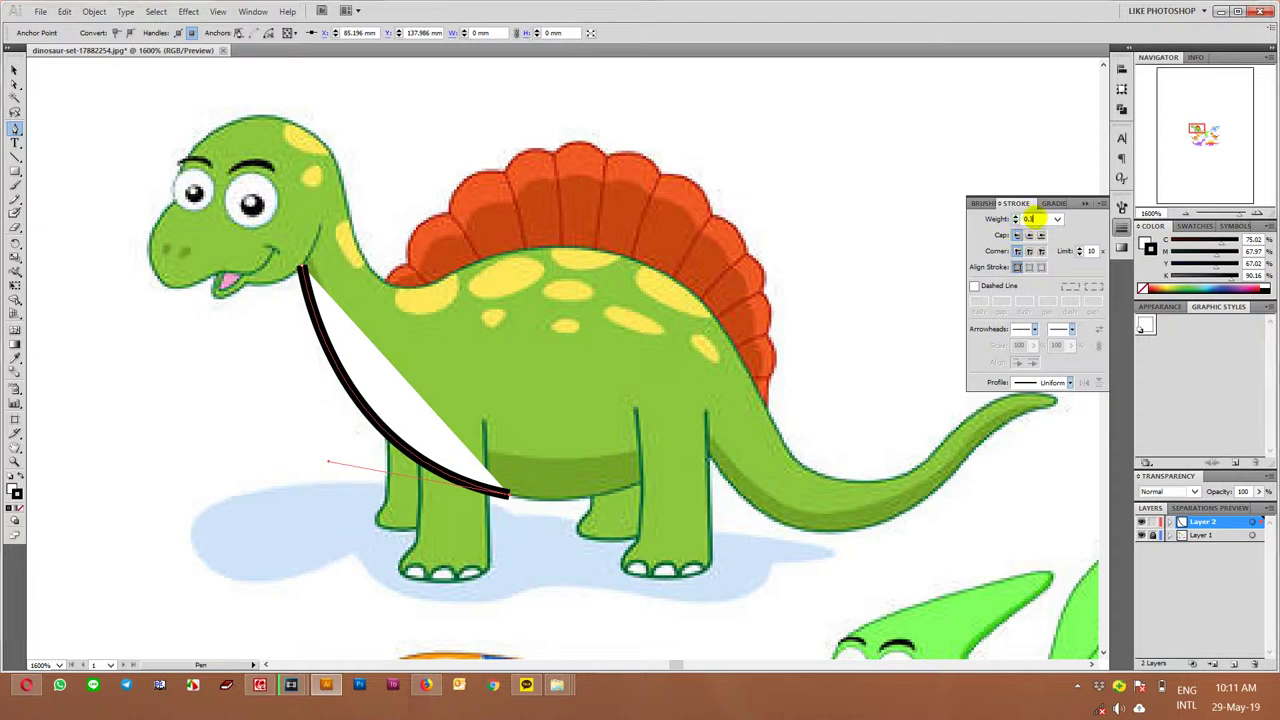
pyautogui.click(1040, 203)
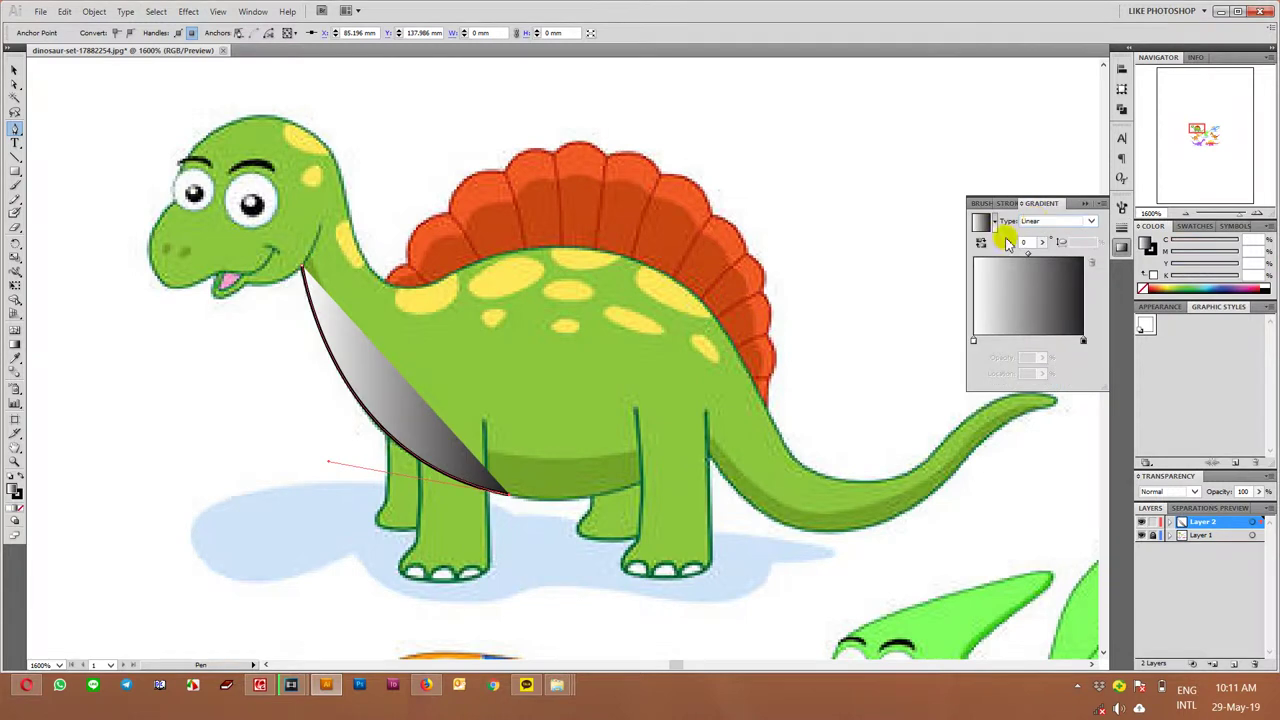
pyautogui.click(1143, 289)
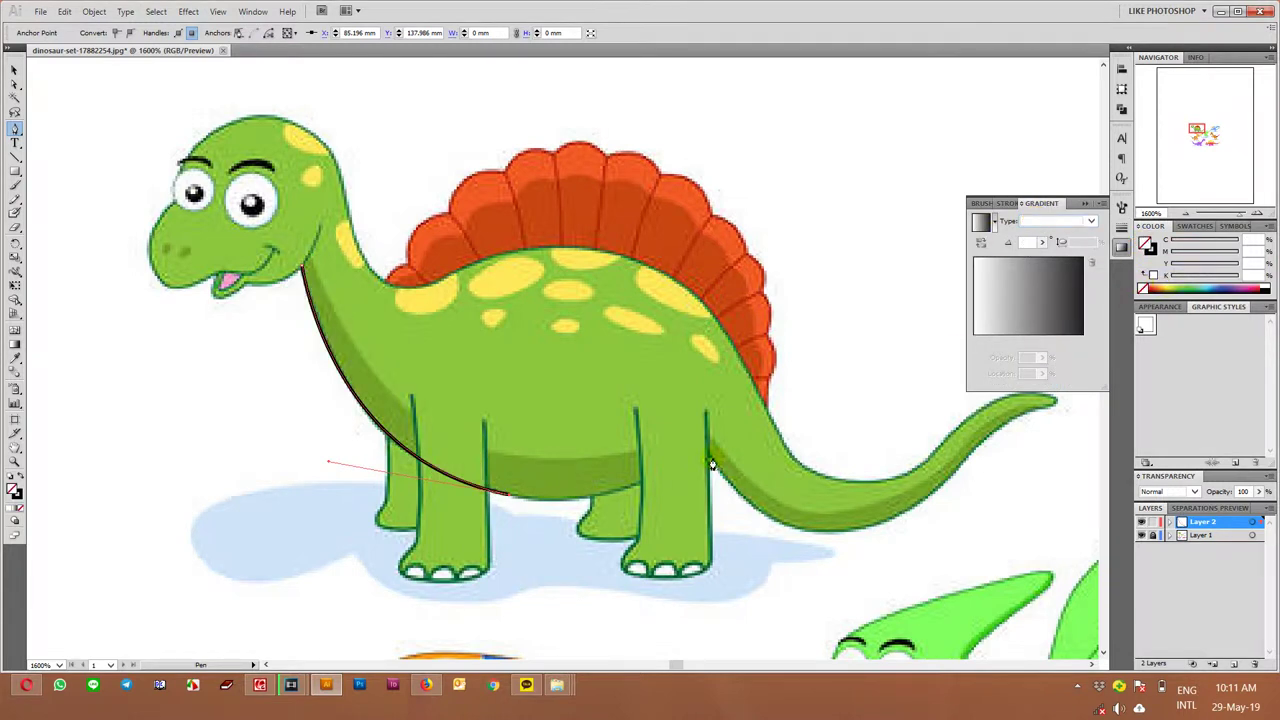
pyautogui.moveTo(713, 463); pyautogui.dragTo(717, 465)
# Resume the outline at its belly end and reshape the belly curve
pyautogui.hotkey('ctrl', 'shift', 'a')
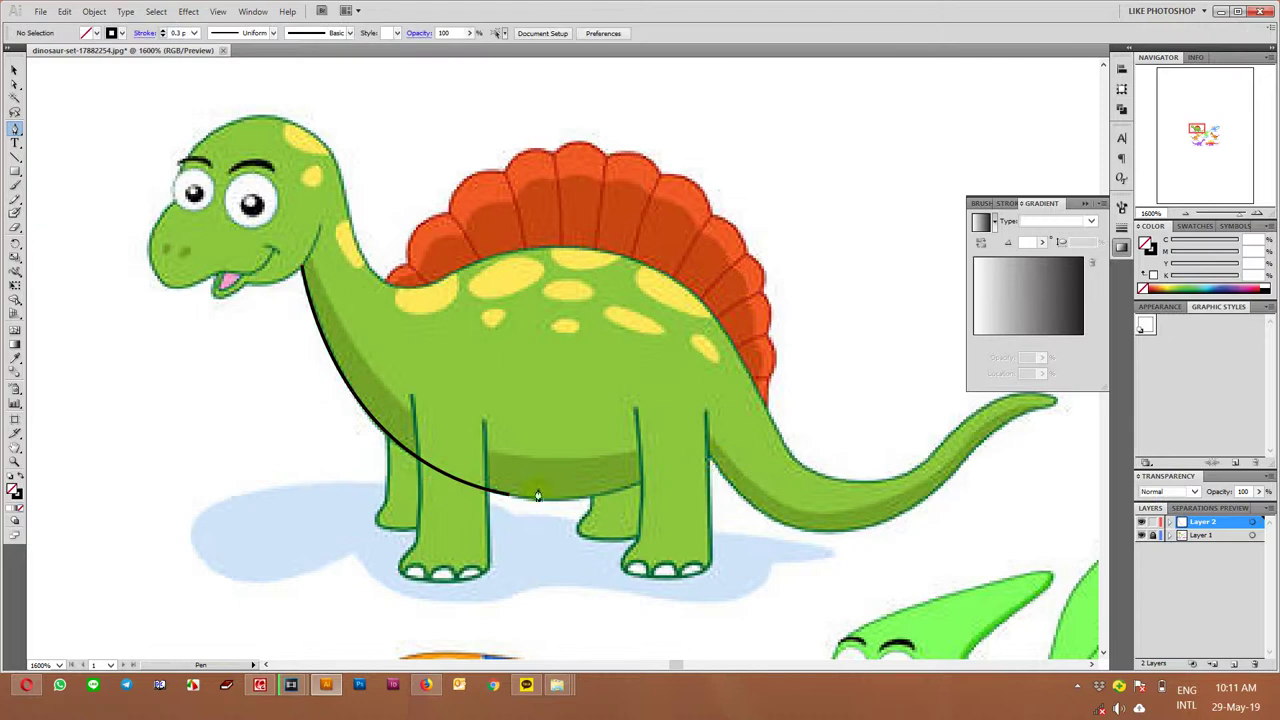
pyautogui.click(508, 499)
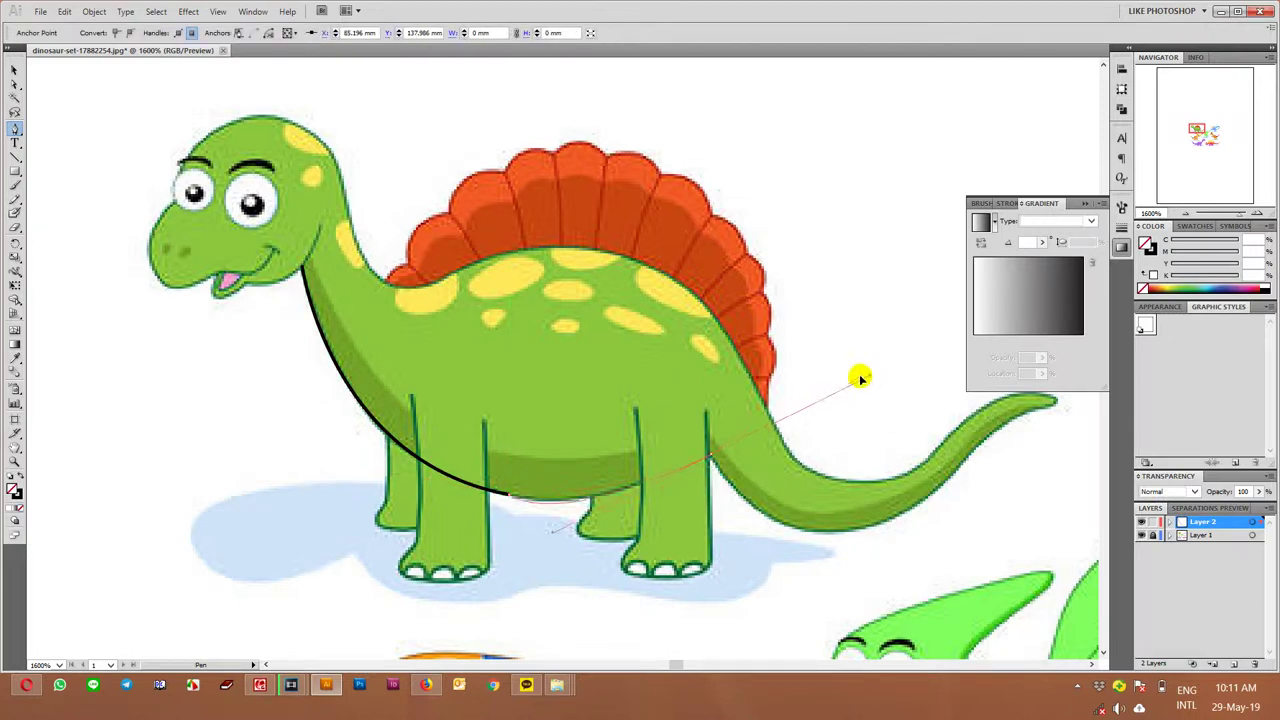
pyautogui.hotkey('shift', 'c')
pyautogui.click(748, 455)
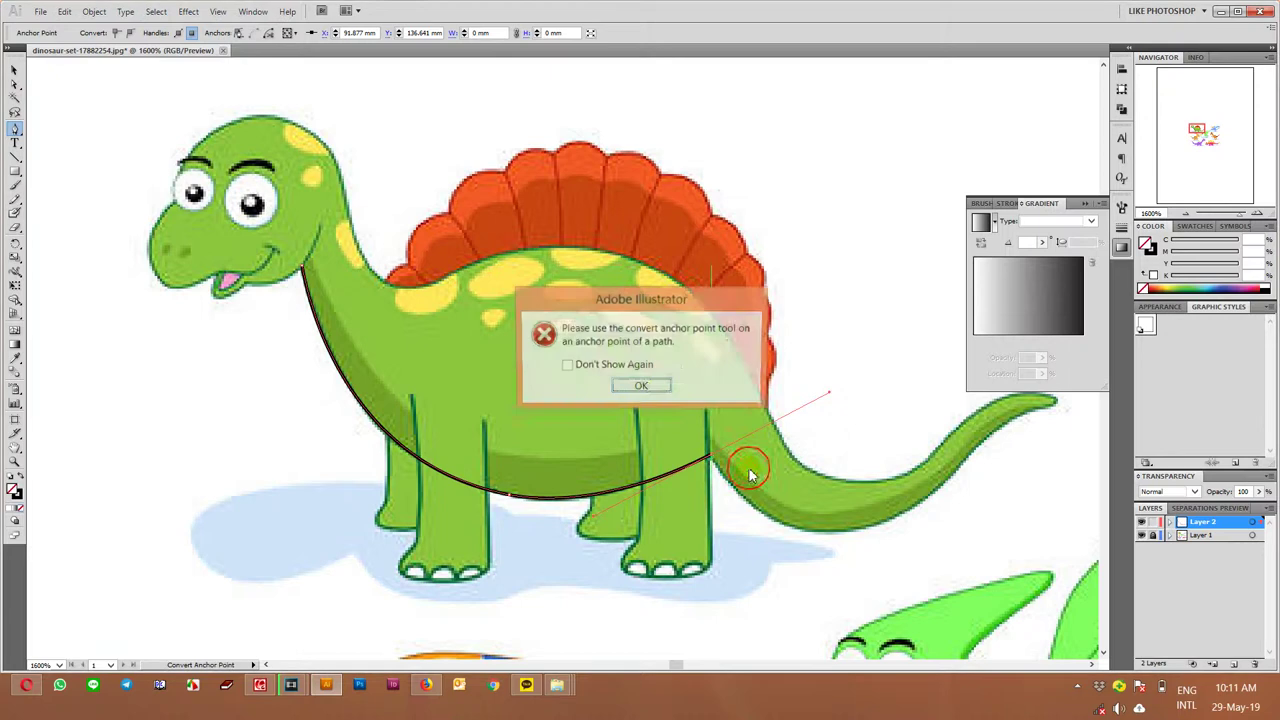
pyautogui.click(645, 388)
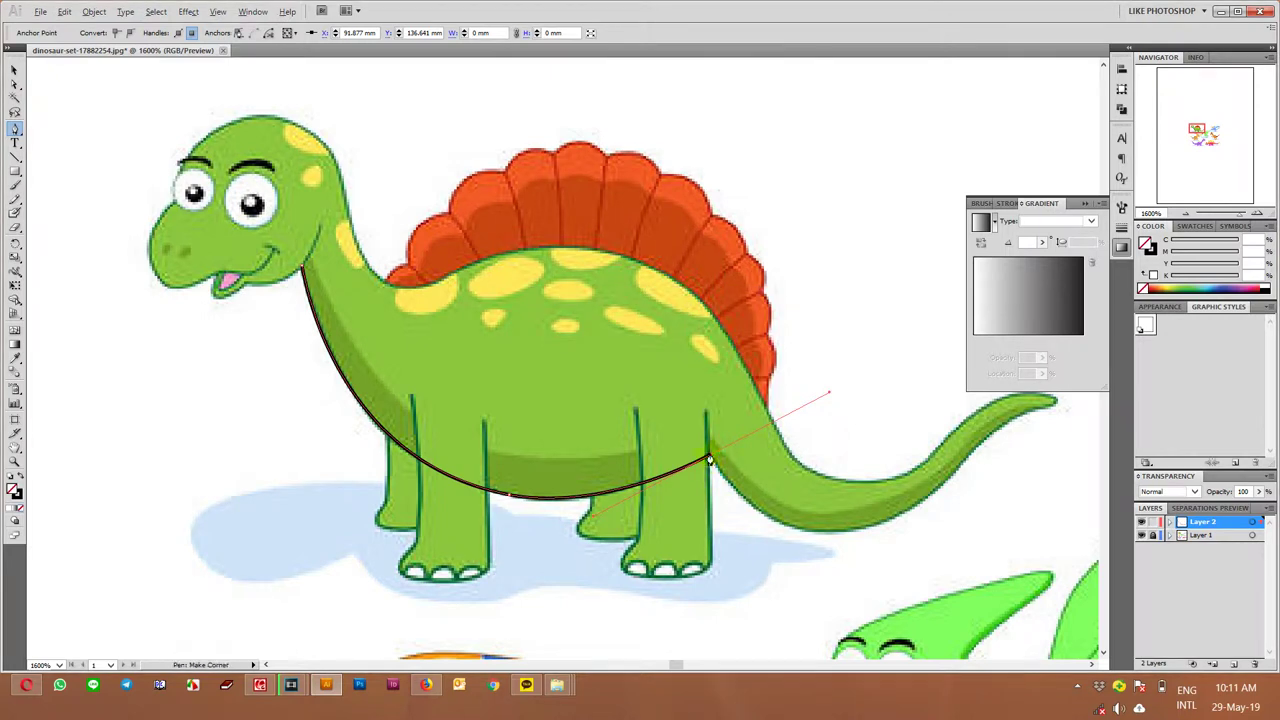
pyautogui.moveTo(806, 517); pyautogui.dragTo(594, 460)
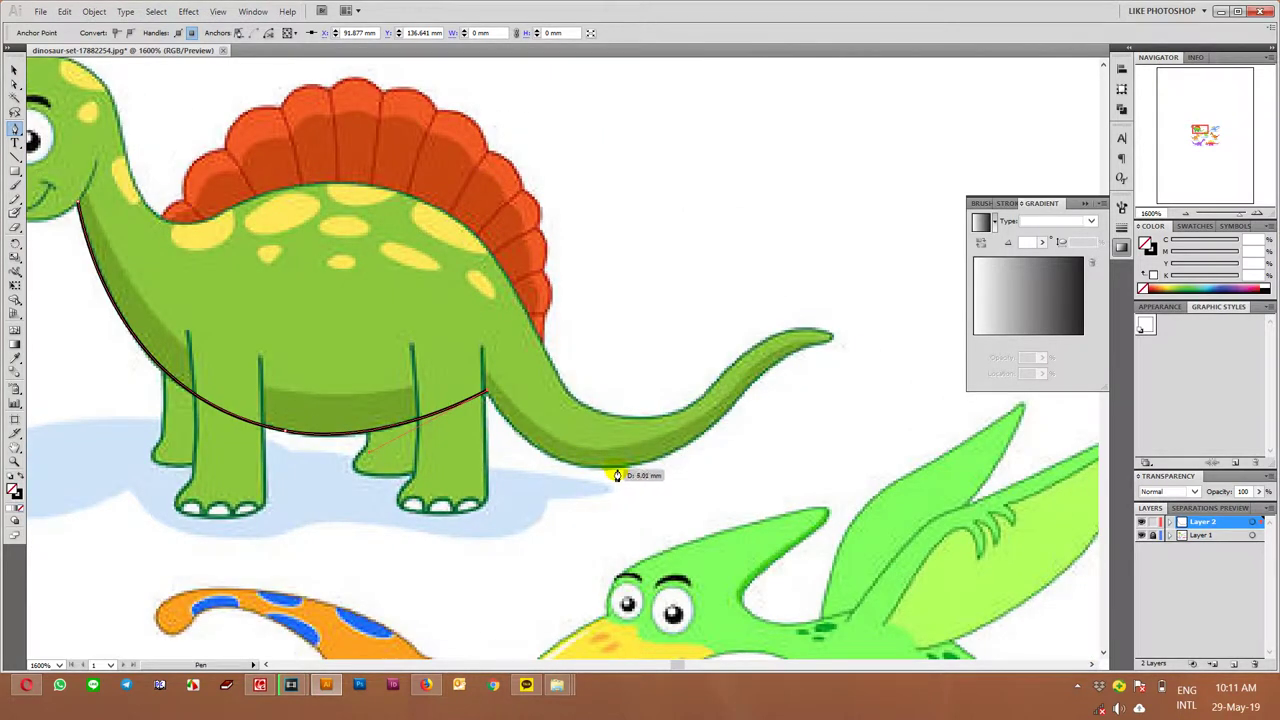
pyautogui.moveTo(617, 475); pyautogui.dragTo(718, 468)
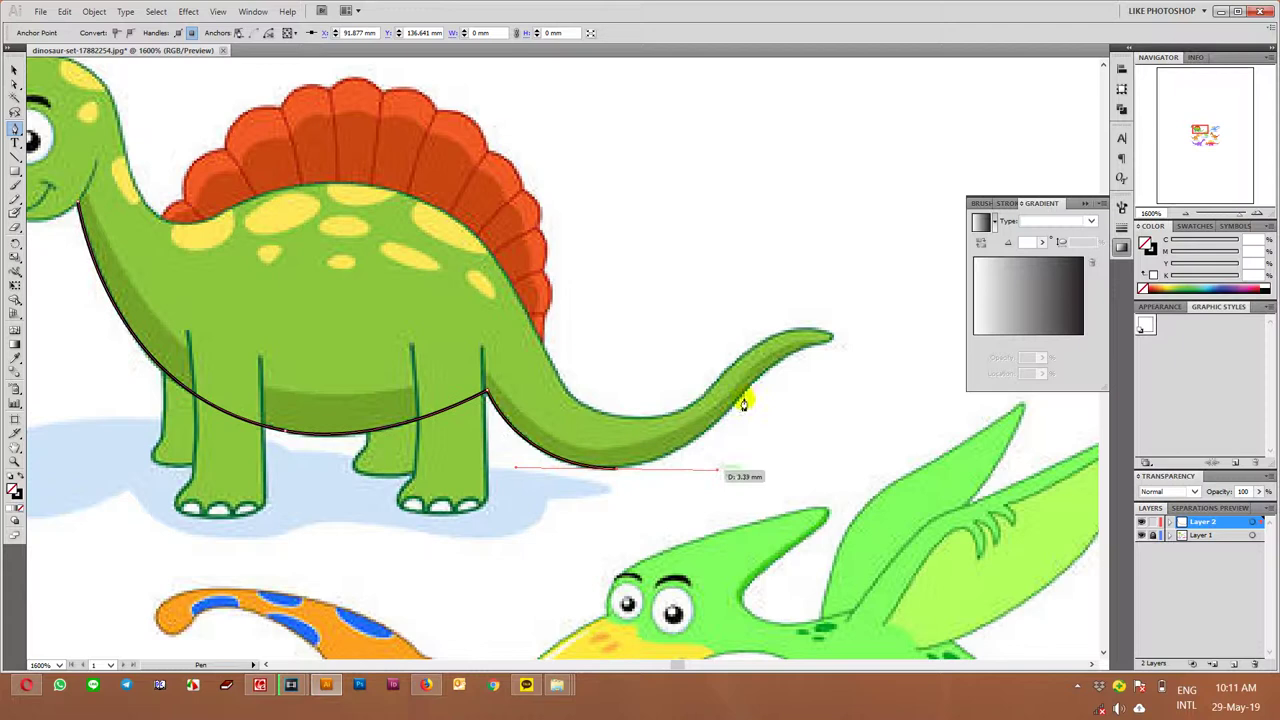
# Trace the tail's underside out to the tip and wrap around it
pyautogui.click(758, 381)
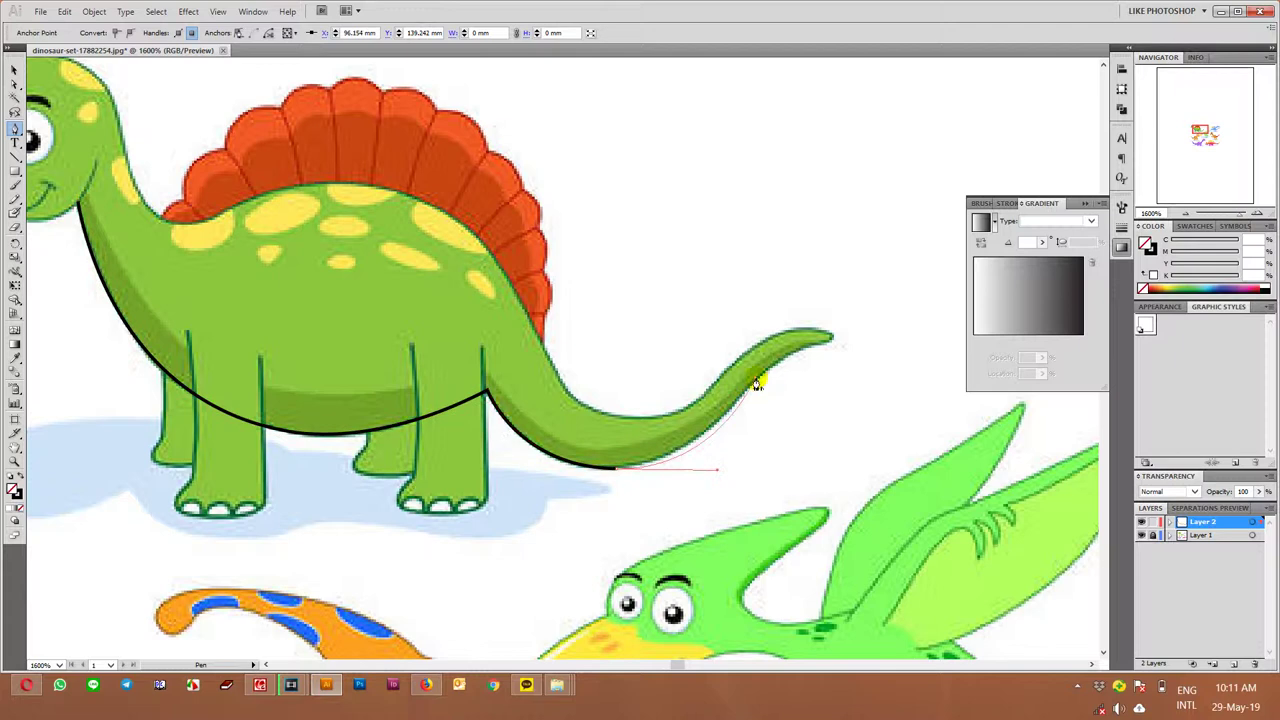
pyautogui.click(758, 383)
pyautogui.moveTo(732, 470); pyautogui.dragTo(718, 466)
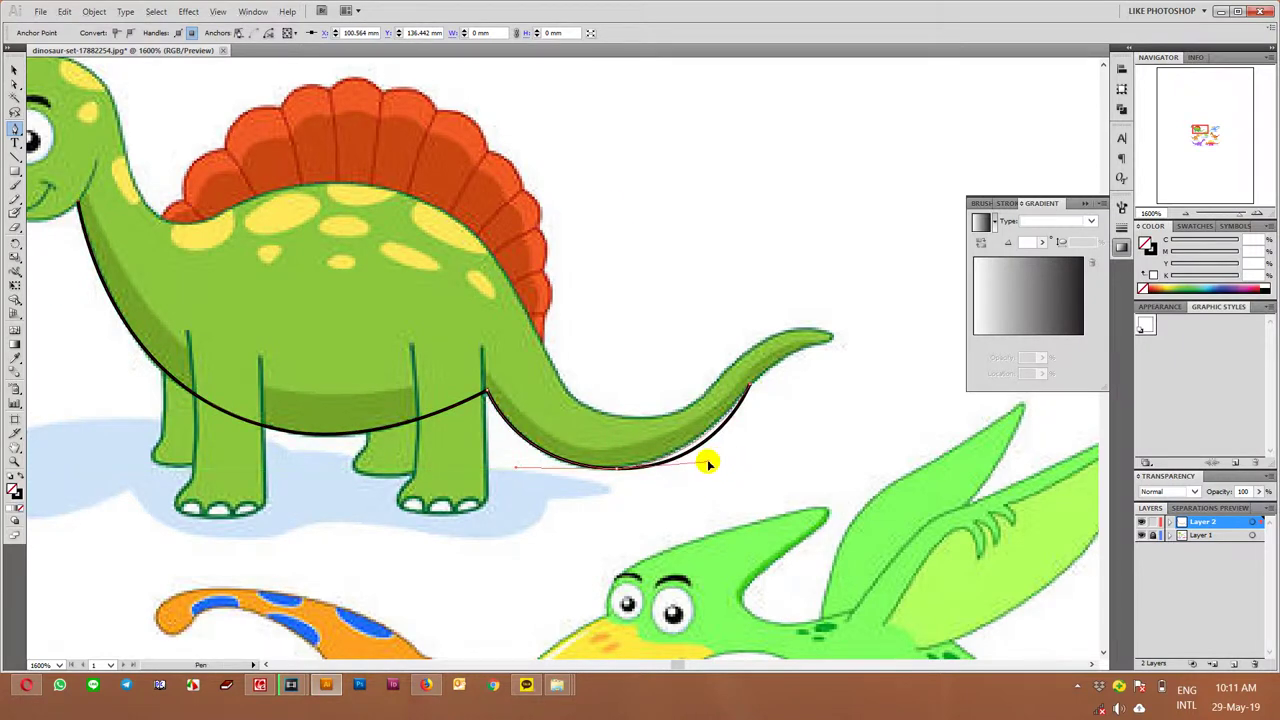
pyautogui.click(832, 351)
pyautogui.moveTo(832, 351); pyautogui.dragTo(865, 352)
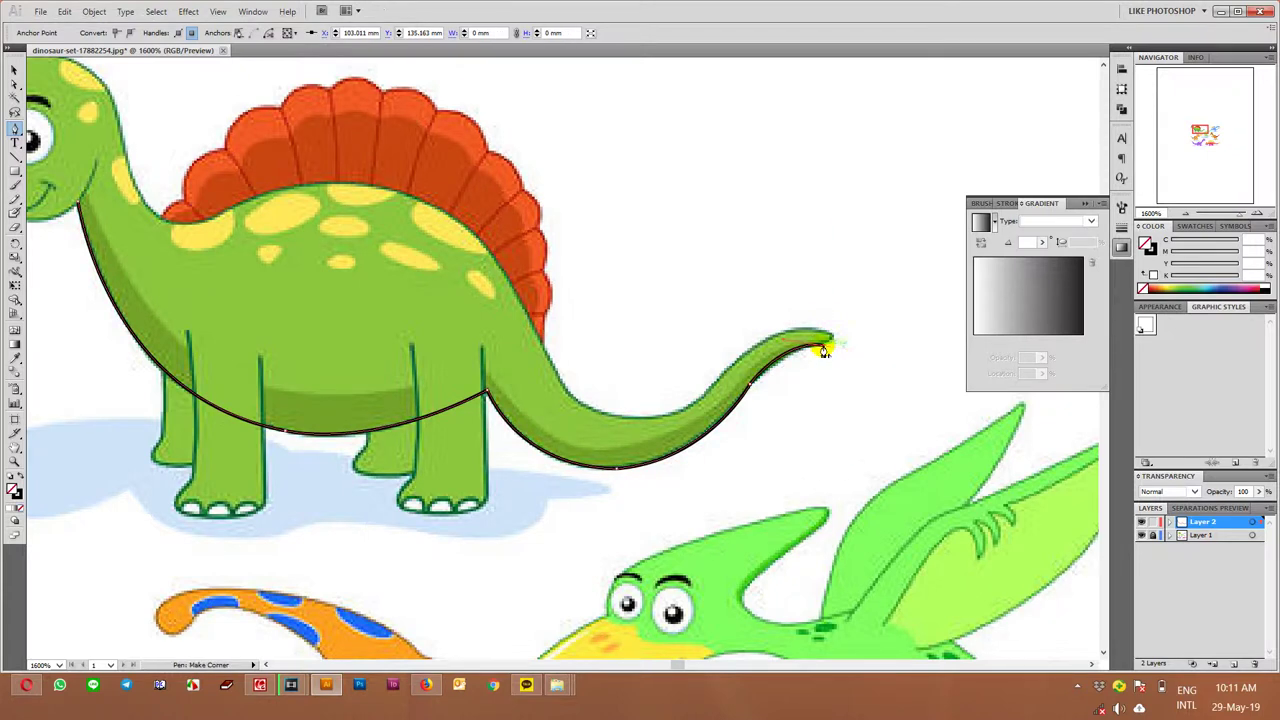
pyautogui.scroll(1, 822, 351)
pyautogui.scroll(1, 805, 320)
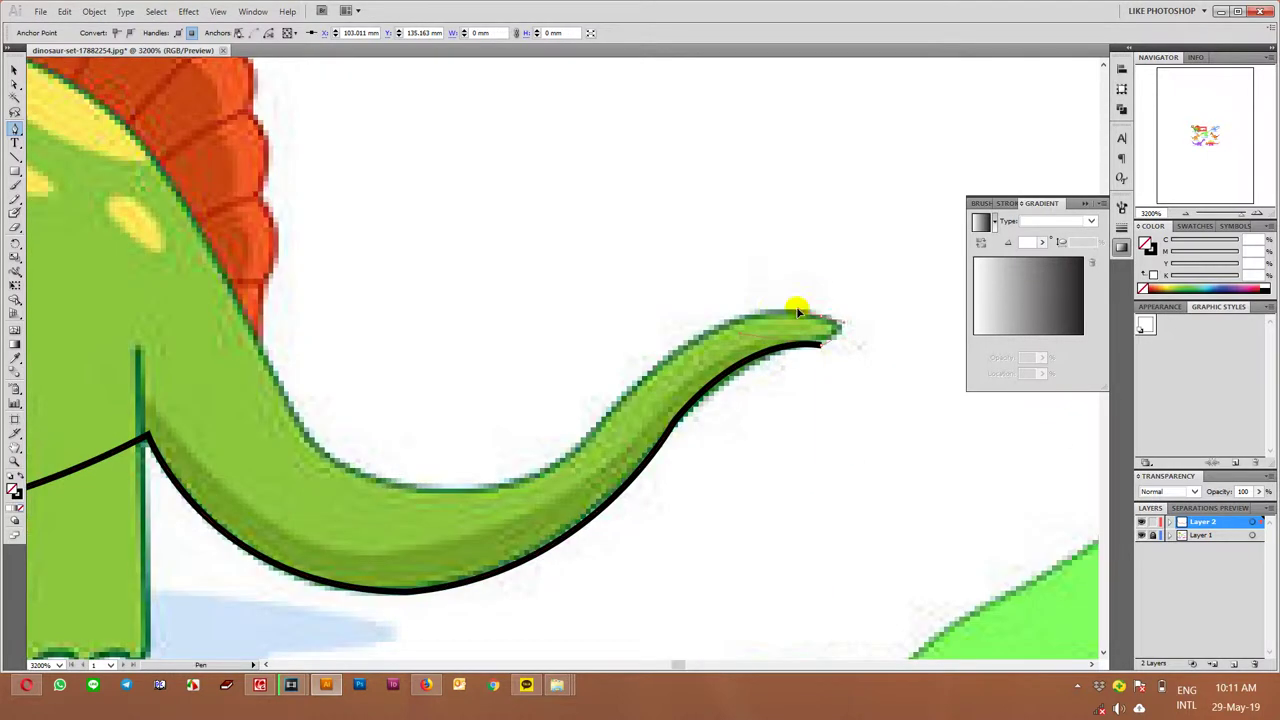
pyautogui.moveTo(837, 335)
pyautogui.mouseDown()
pyautogui.moveTo(844, 344)
pyautogui.moveTo(841, 331)
pyautogui.mouseUp()
pyautogui.click(842, 328)
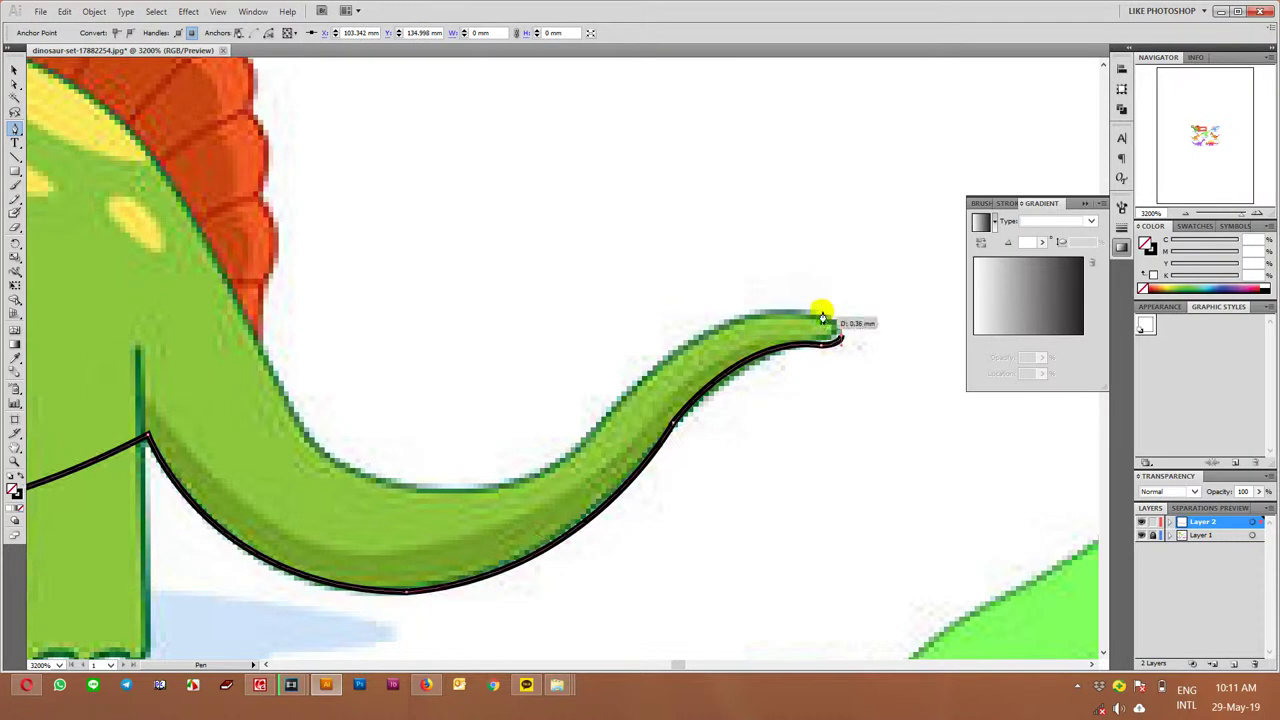
# Continue the outline back along the tail's upper edge
pyautogui.click(789, 315)
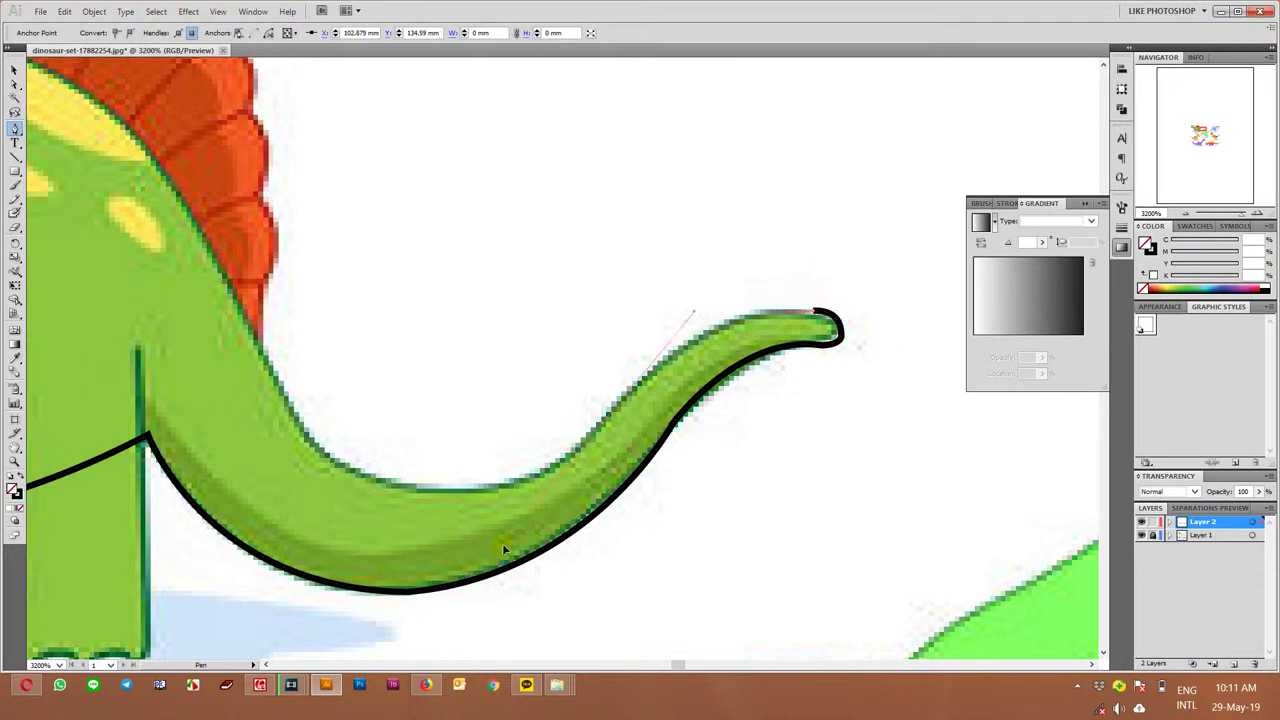
pyautogui.click(598, 428)
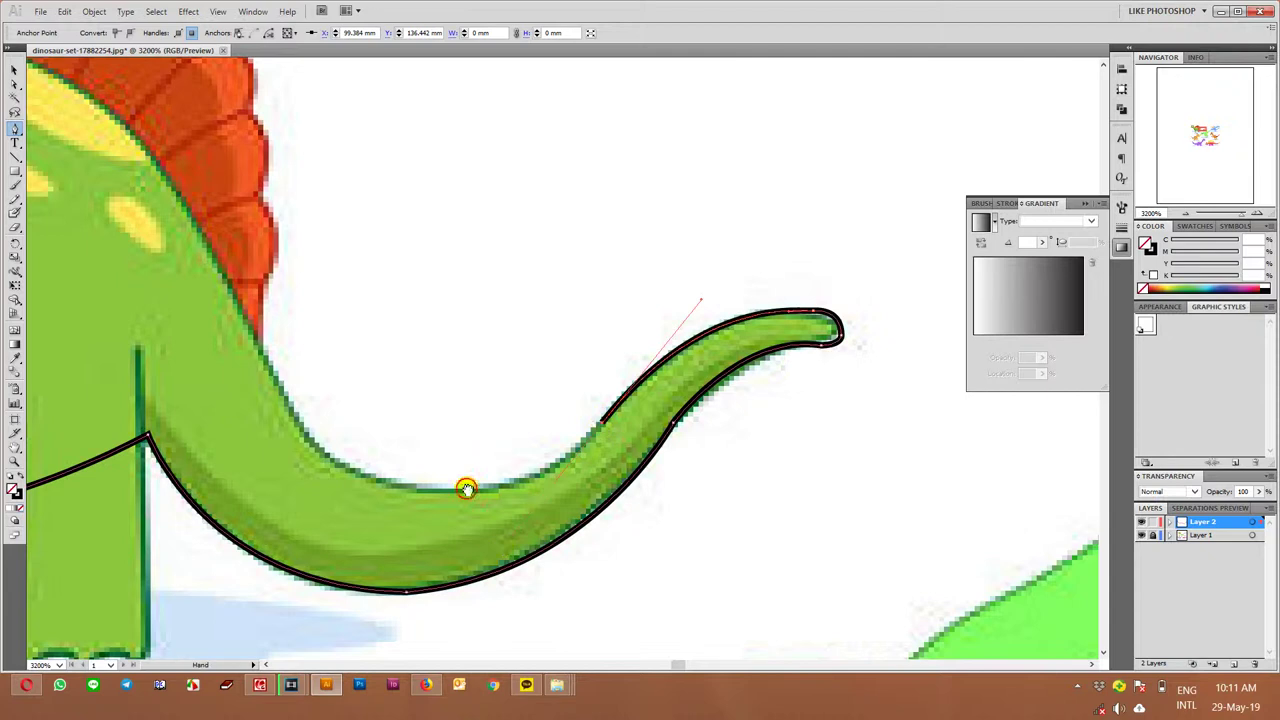
pyautogui.hscroll(-5, 669, 554)
pyautogui.click(480, 441)
pyautogui.click(563, 481)
pyautogui.click(562, 483)
pyautogui.click(657, 383)
pyautogui.click(563, 487)
pyautogui.click(657, 385)
pyautogui.scroll(-3, 560, 490)
pyautogui.hscroll(-2, 771, 430)
pyautogui.scroll(1, 770, 440)
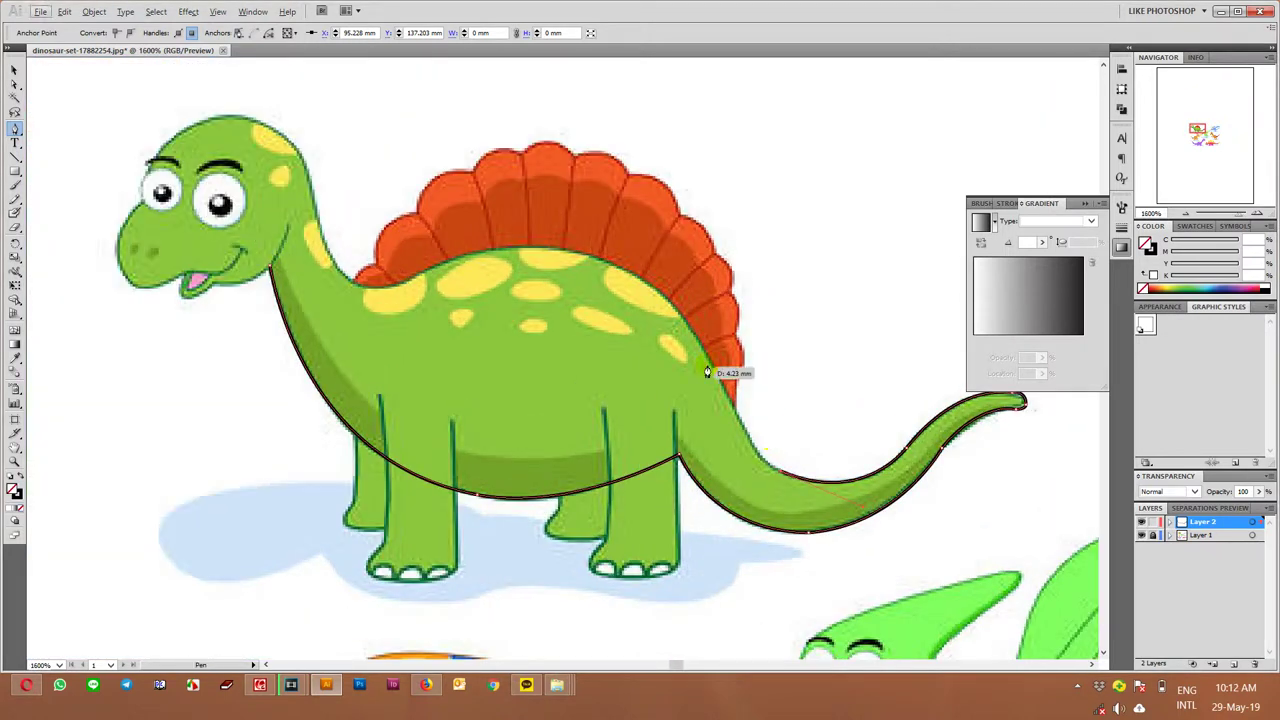
# Adjust anchors and handles so the outline hugs the back beneath the orange frill
pyautogui.hotkey('ctrl', 'shift', 'a')
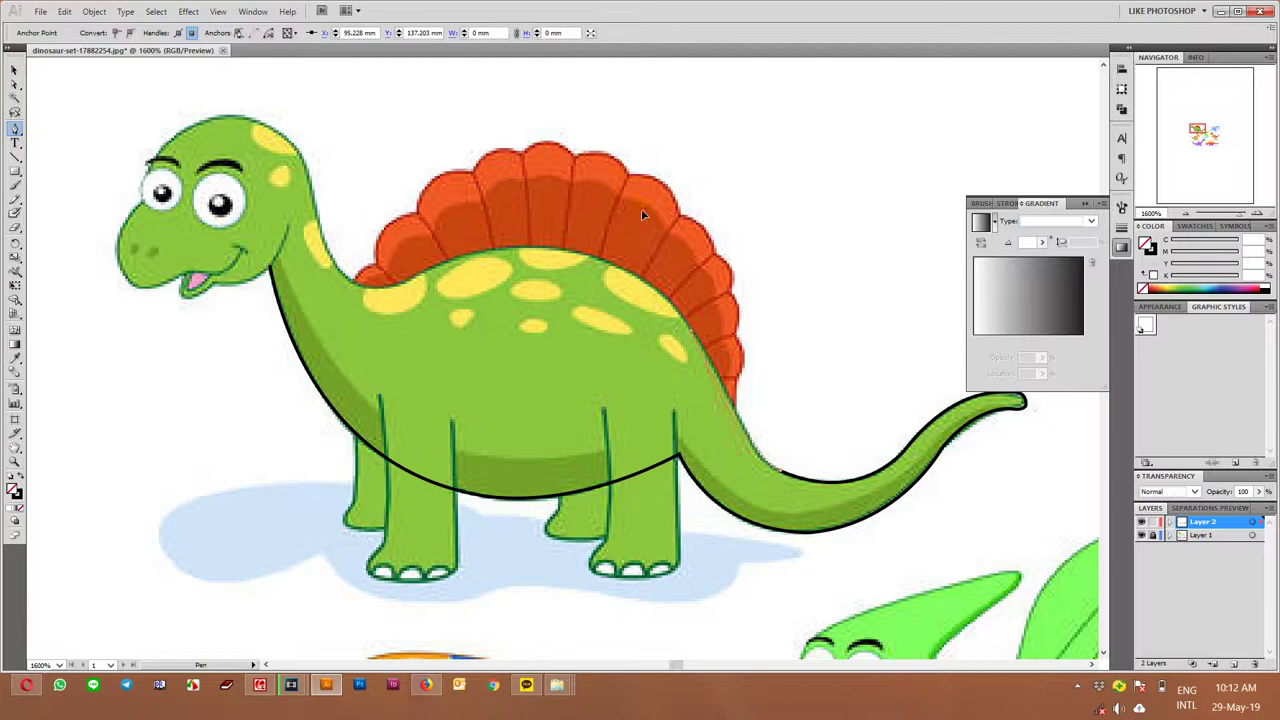
pyautogui.moveTo(780, 449)
pyautogui.mouseDown()
pyautogui.moveTo(743, 430)
pyautogui.moveTo(712, 345)
pyautogui.moveTo(625, 262)
pyautogui.moveTo(531, 247)
pyautogui.moveTo(356, 296)
pyautogui.mouseUp()
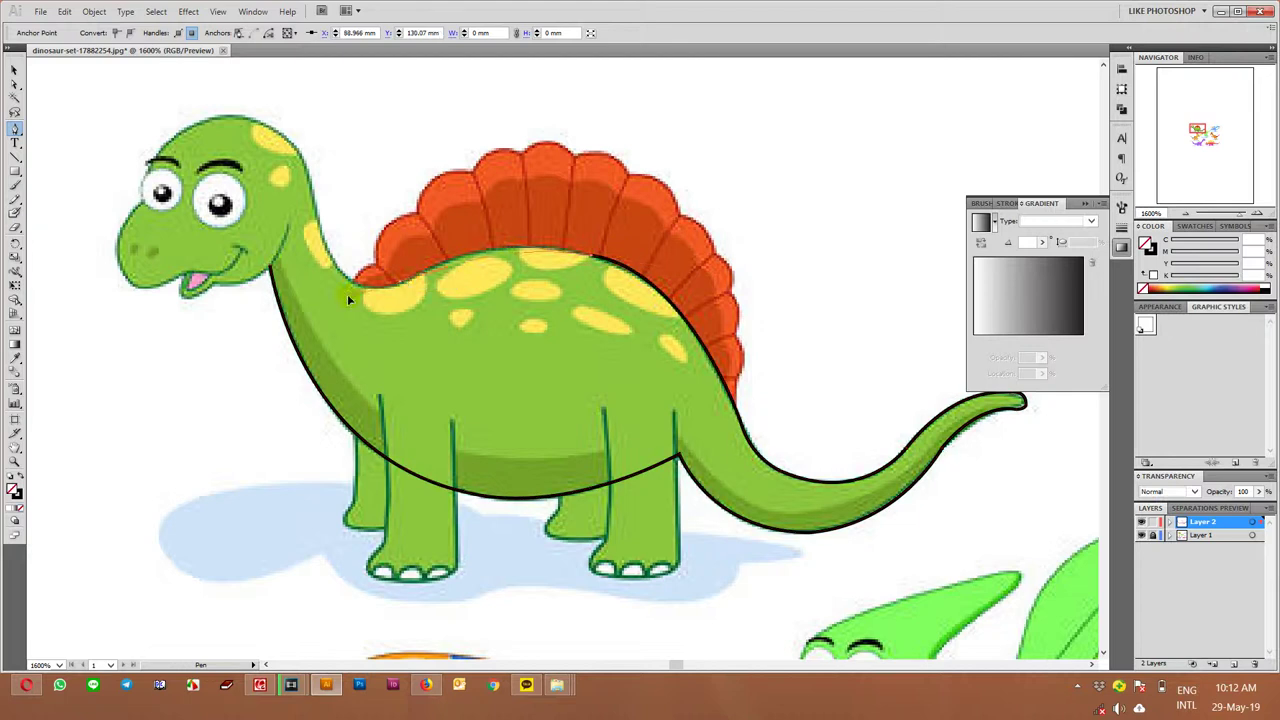
pyautogui.hotkey('ctrl', '+')
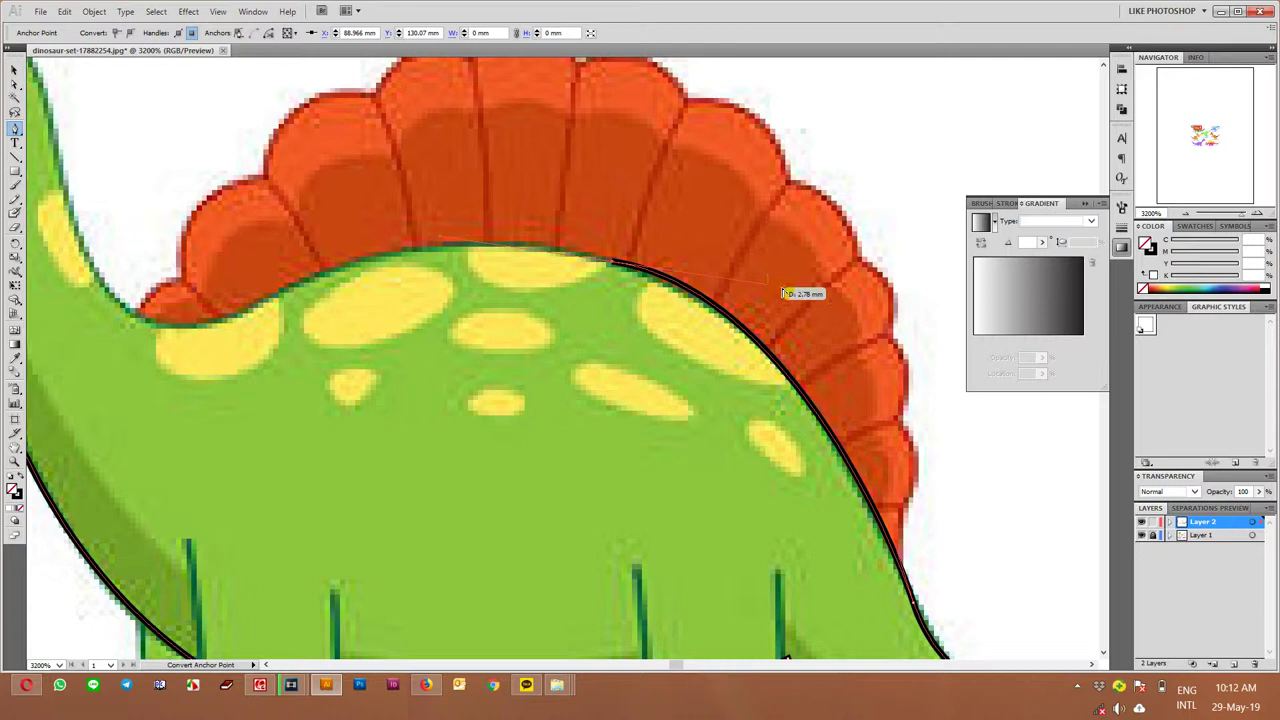
pyautogui.click(789, 295)
pyautogui.press('Return')
pyautogui.moveTo(786, 291); pyautogui.dragTo(752, 308)
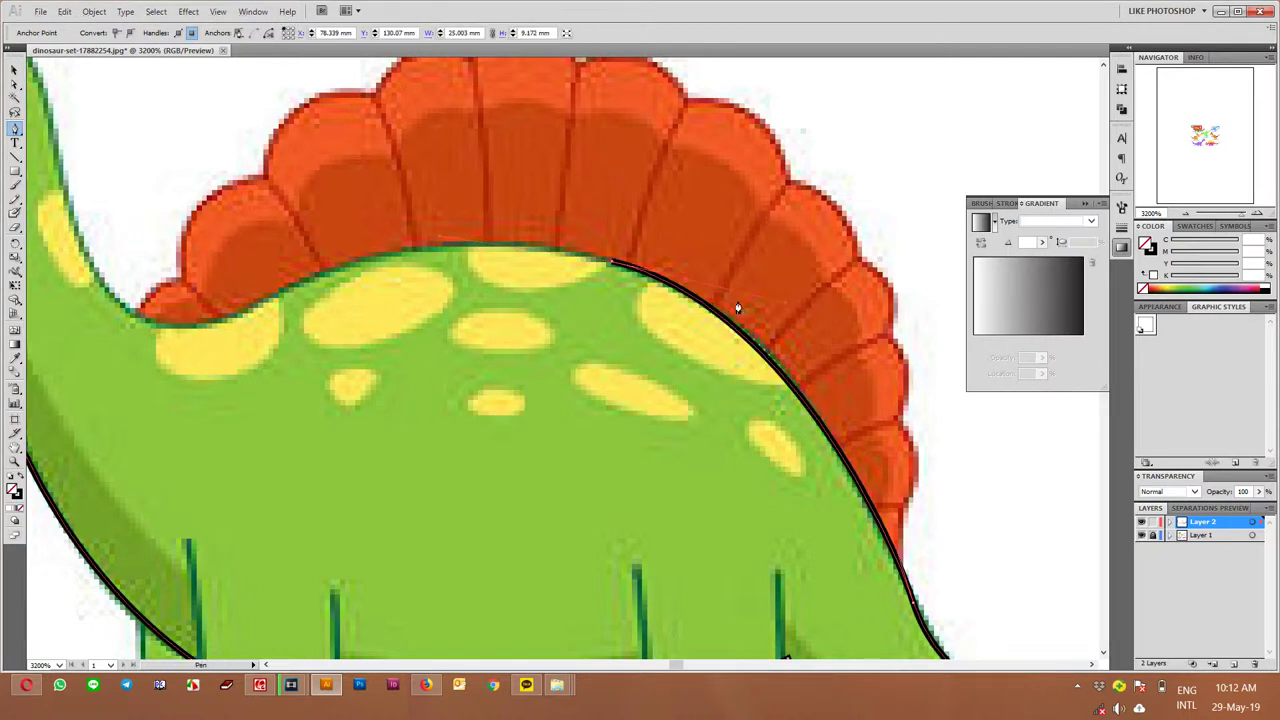
pyautogui.click(608, 266)
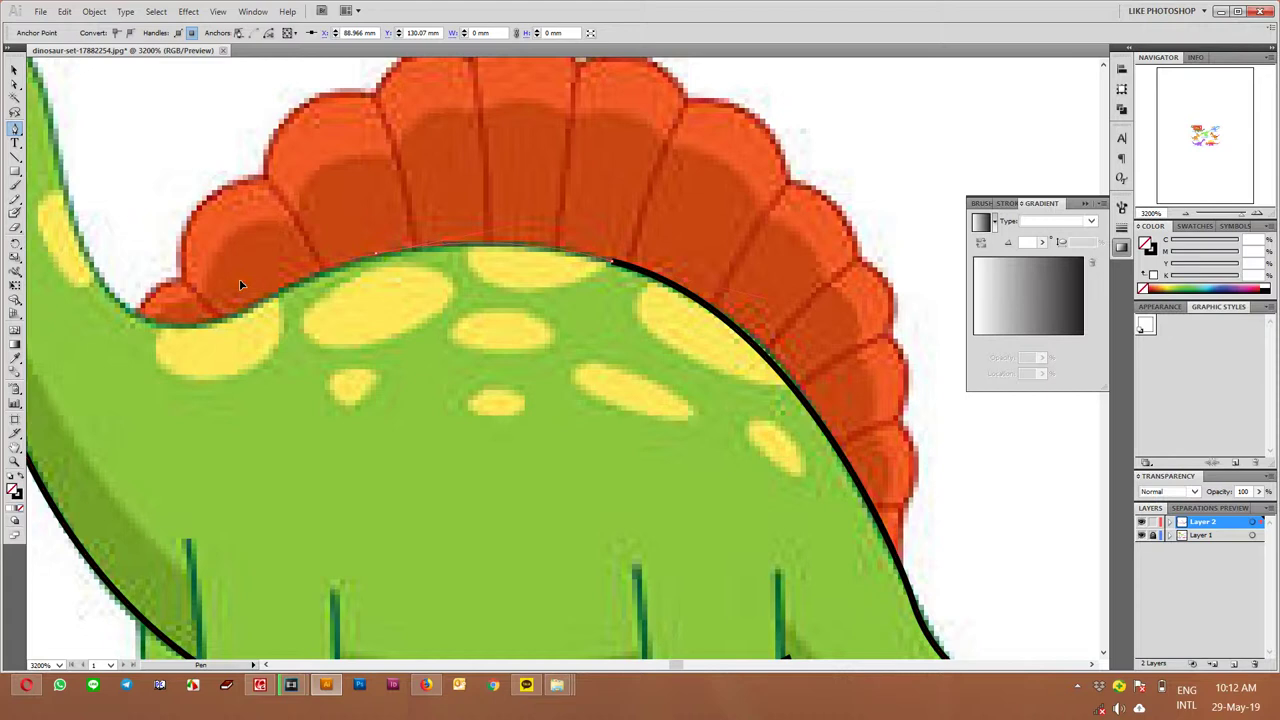
pyautogui.click(366, 258)
pyautogui.moveTo(375, 262)
pyautogui.mouseDown()
pyautogui.moveTo(748, 347)
pyautogui.moveTo(610, 308)
pyautogui.mouseUp()
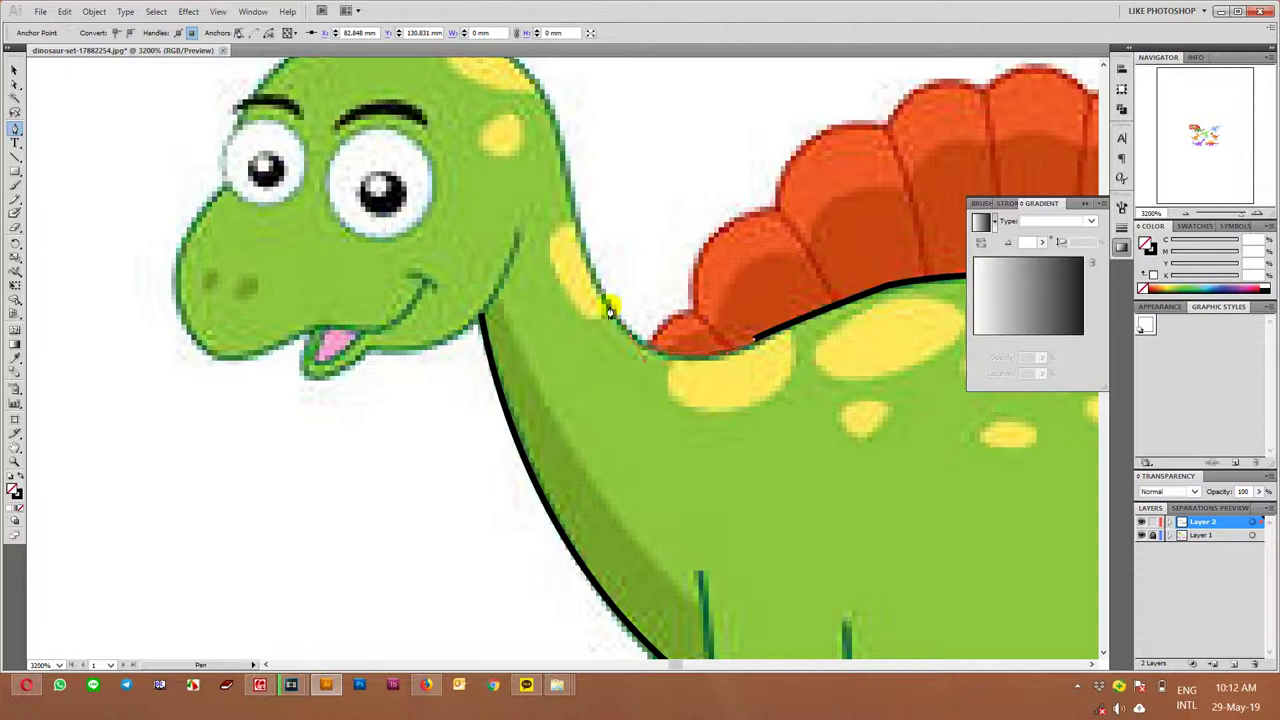
# Extend the outline from the neck over the top of the head to the forehead
pyautogui.moveTo(575, 207); pyautogui.dragTo(686, 366)
pyautogui.click(663, 305)
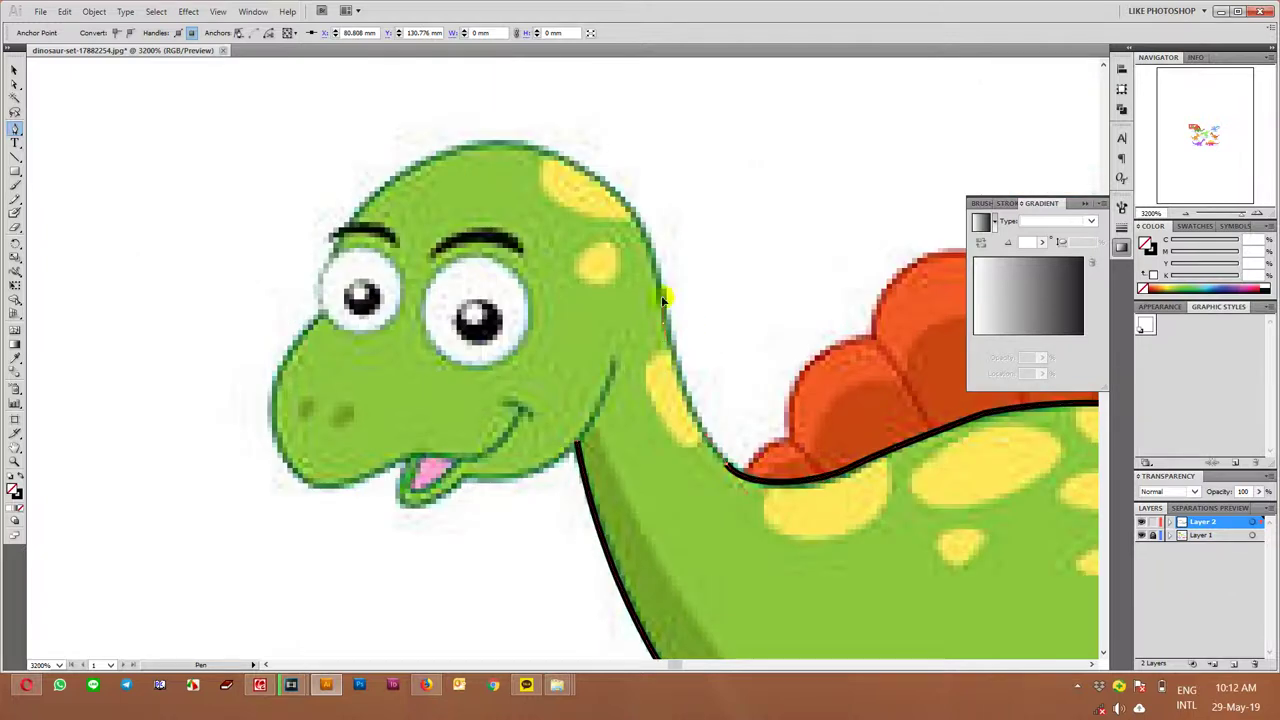
pyautogui.moveTo(557, 158); pyautogui.dragTo(472, 131)
pyautogui.click(364, 204)
pyautogui.keyDown('ctrl'); pyautogui.click(322, 352); pyautogui.keyUp('ctrl')
pyautogui.keyDown('ctrl'); pyautogui.click(320, 345); pyautogui.keyUp('ctrl')
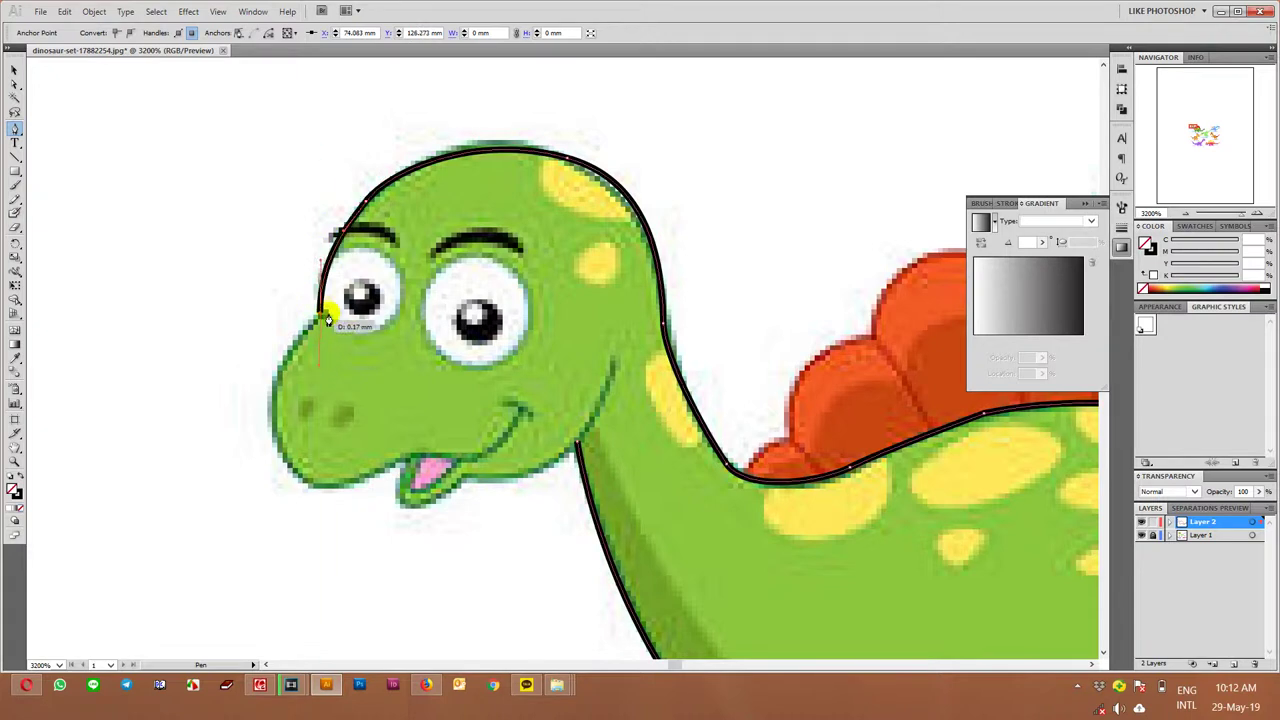
pyautogui.click(338, 237)
# Curve the outline down the snout, around the chin and along the smile
pyautogui.click(328, 290)
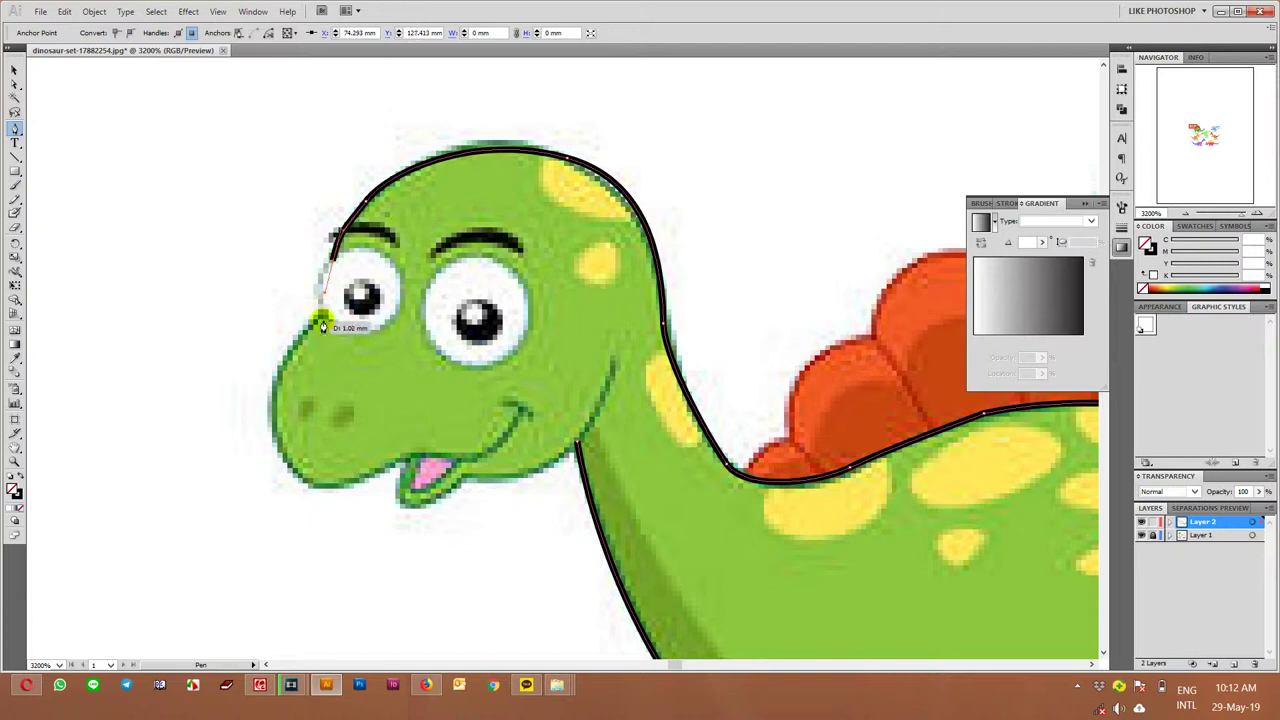
pyautogui.moveTo(323, 306); pyautogui.dragTo(272, 417)
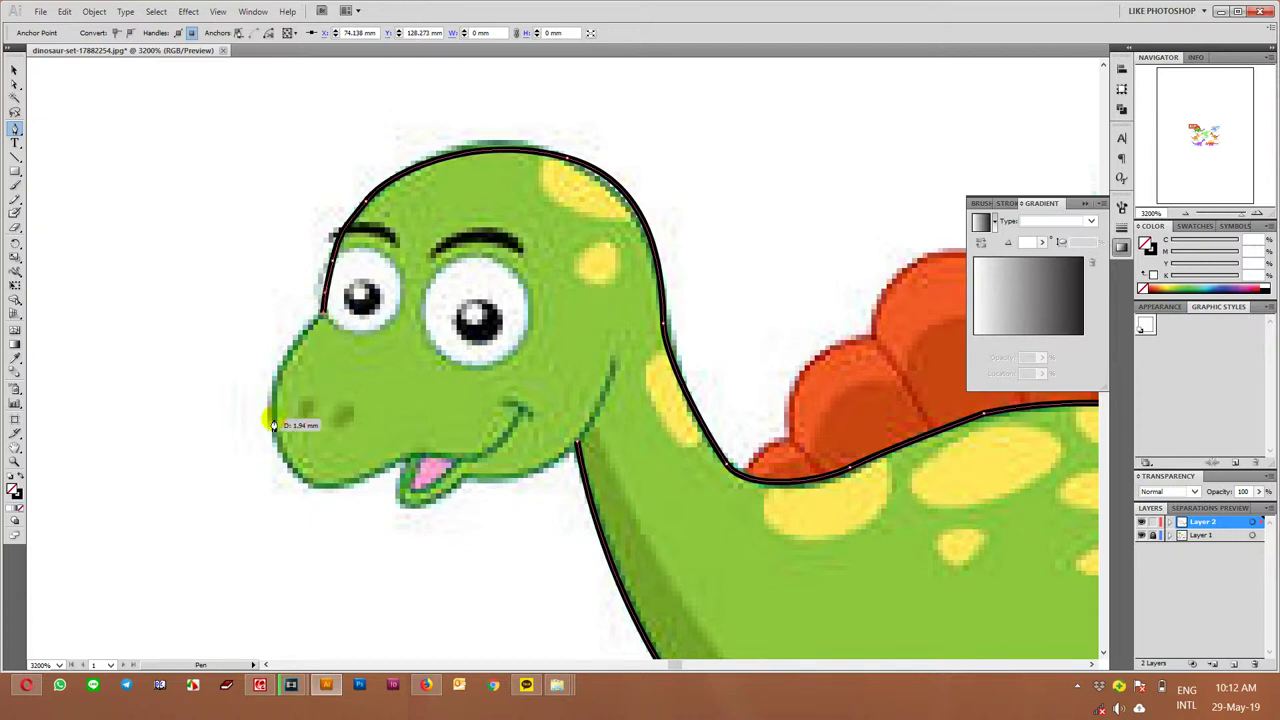
pyautogui.moveTo(322, 494); pyautogui.dragTo(461, 462)
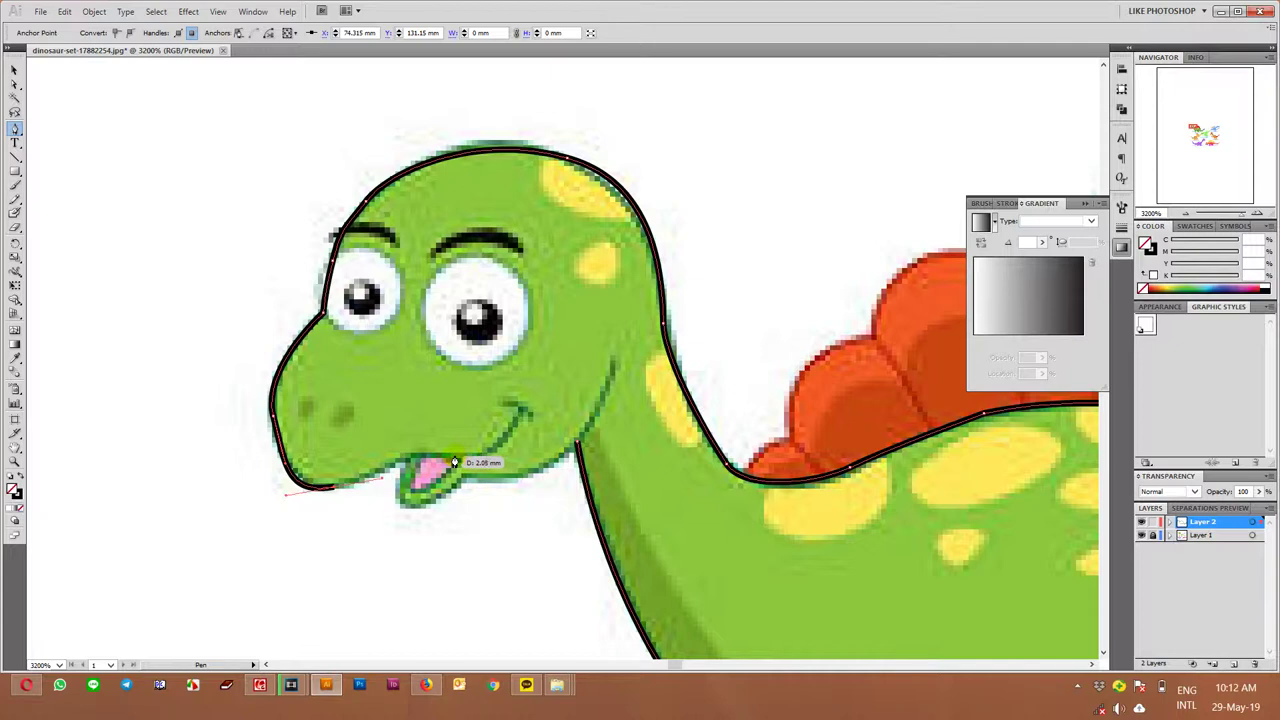
pyautogui.moveTo(458, 464); pyautogui.dragTo(498, 455)
pyautogui.hotkey('ctrl', '-')
pyautogui.hotkey('ctrl', '+')
pyautogui.moveTo(538, 418); pyautogui.dragTo(553, 394)
pyautogui.moveTo(486, 452)
pyautogui.mouseDown()
pyautogui.moveTo(464, 454)
pyautogui.moveTo(562, 457)
pyautogui.moveTo(645, 396)
pyautogui.moveTo(578, 301)
pyautogui.mouseUp()
pyautogui.hotkey('ctrl', '-')
pyautogui.press('v')
pyautogui.hotkey('ctrl', '-')
pyautogui.hotkey('ctrl', '+')
# Trace a closed outline around the back left leg and its foot
pyautogui.click(671, 420)
pyautogui.hotkey('ctrl', 'shift', 'a')
pyautogui.keyDown('alt'); pyautogui.scroll(1, 457, 432); pyautogui.keyUp('alt')
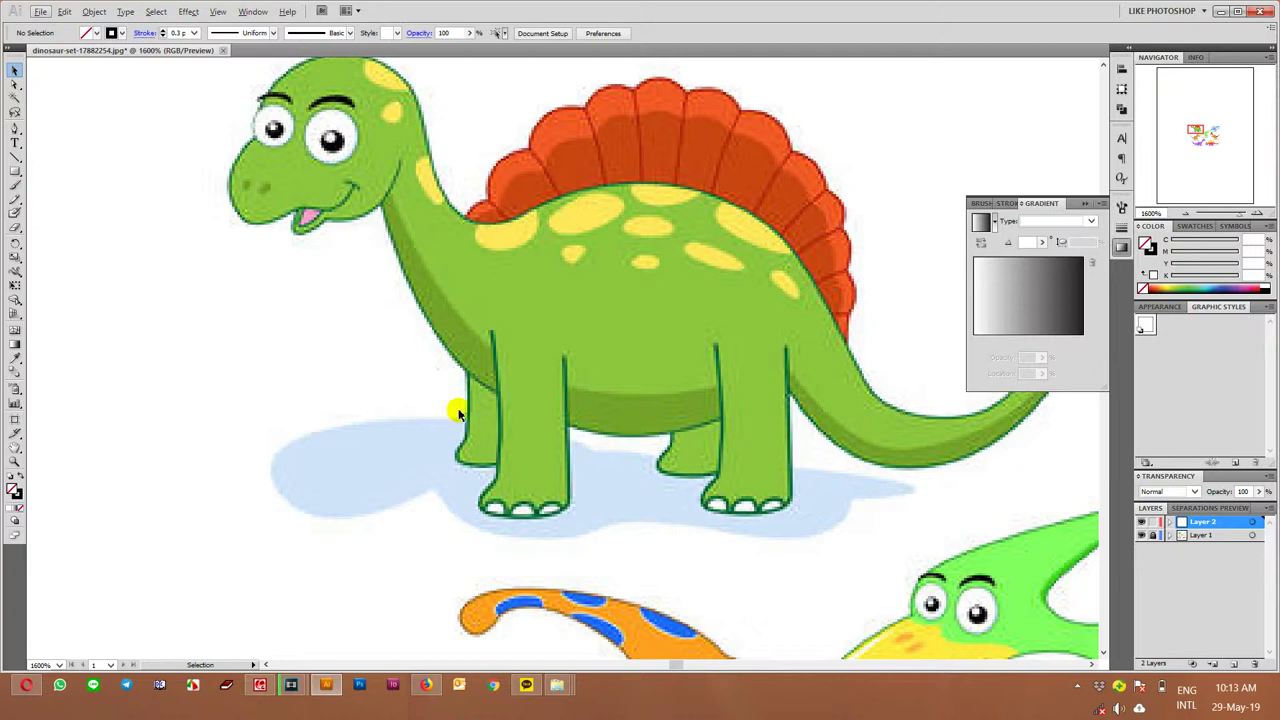
pyautogui.press('p')
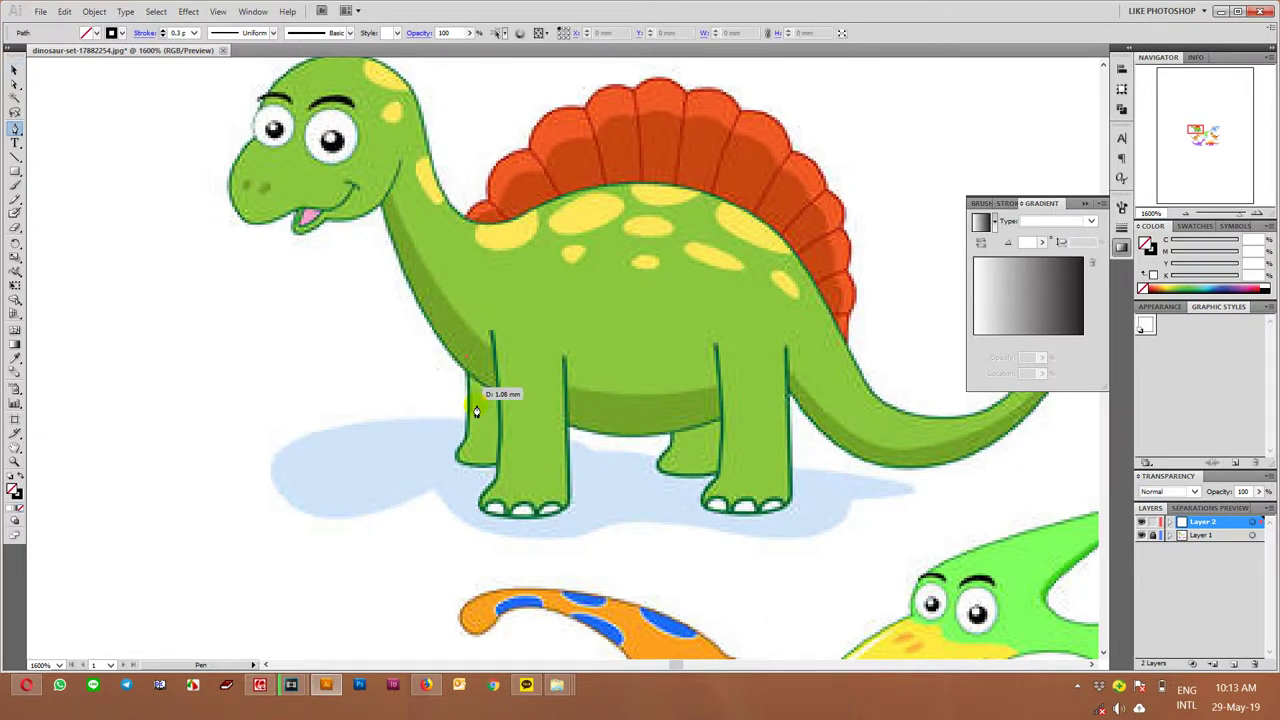
pyautogui.click(465, 445)
pyautogui.scroll(1, 465, 445)
pyautogui.click(452, 458)
pyautogui.moveTo(457, 480); pyautogui.dragTo(480, 484)
pyautogui.click(545, 478)
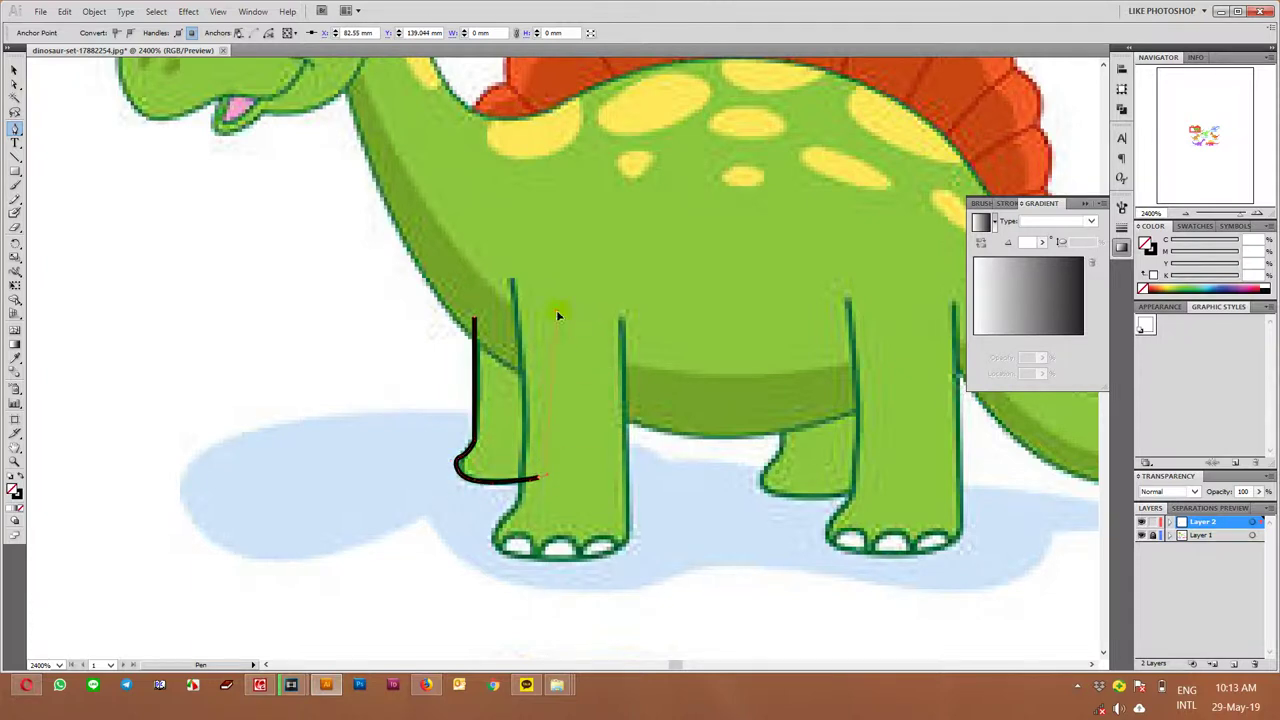
pyautogui.click(544, 311)
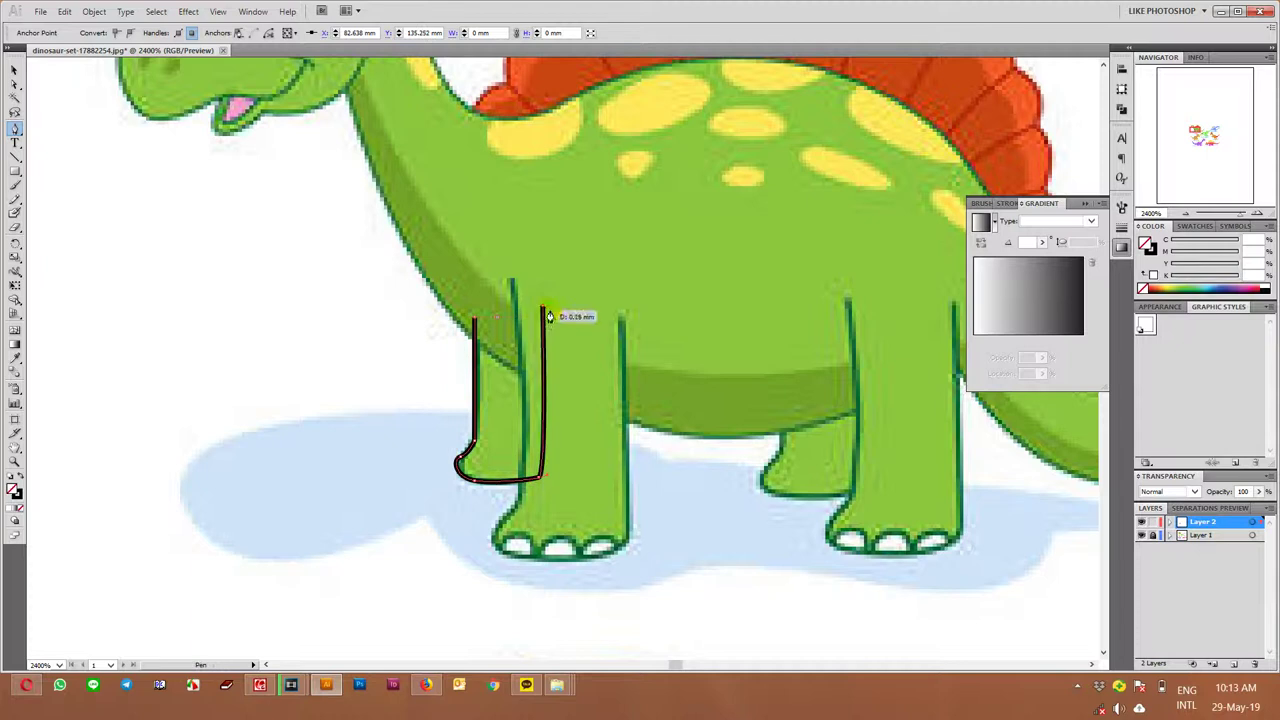
pyautogui.click(474, 318)
pyautogui.press('v')
# Trace a closed outline around the front left leg, toe and foot
pyautogui.click(622, 335)
pyautogui.press('p')
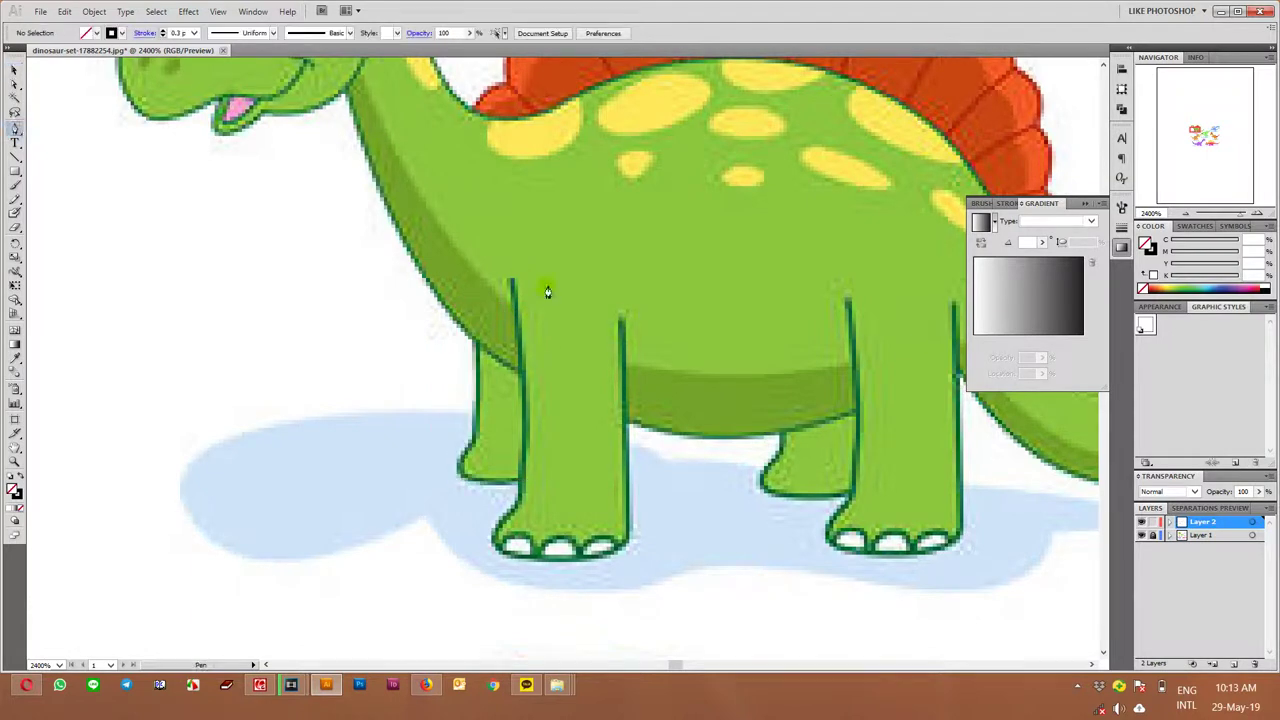
pyautogui.click(510, 284)
pyautogui.click(521, 380)
pyautogui.click(521, 488)
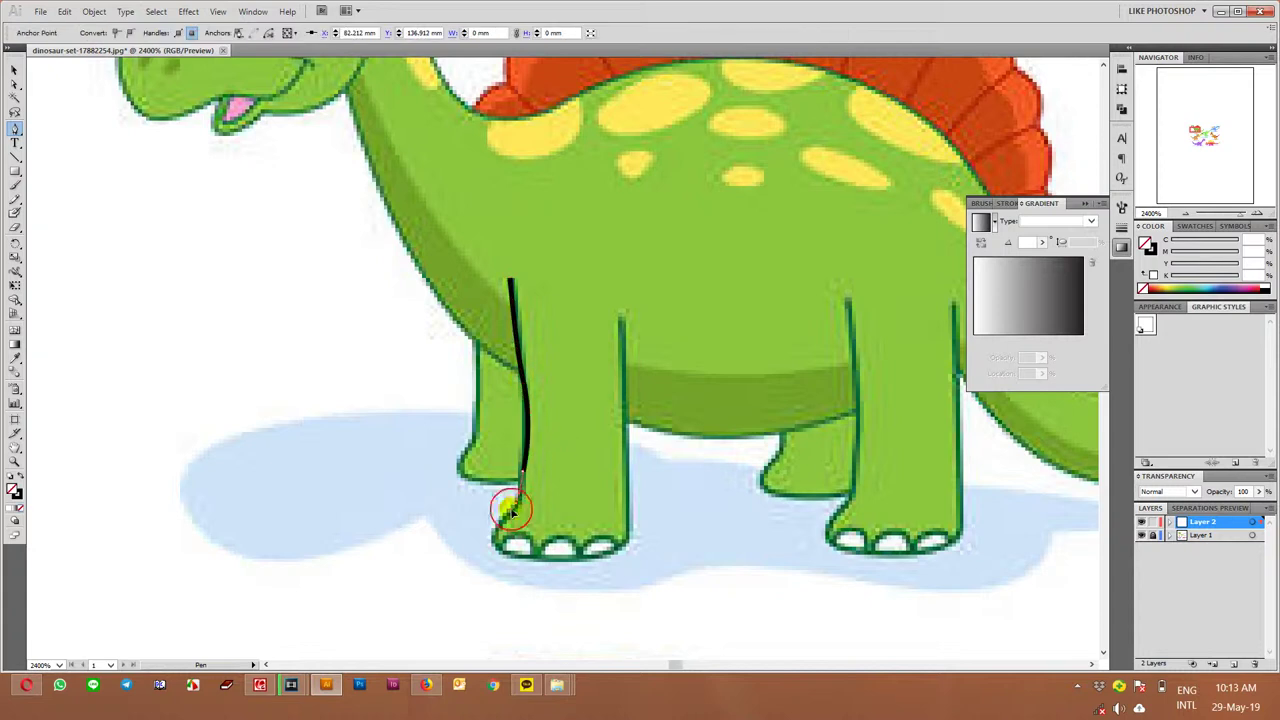
pyautogui.moveTo(503, 558); pyautogui.dragTo(520, 563)
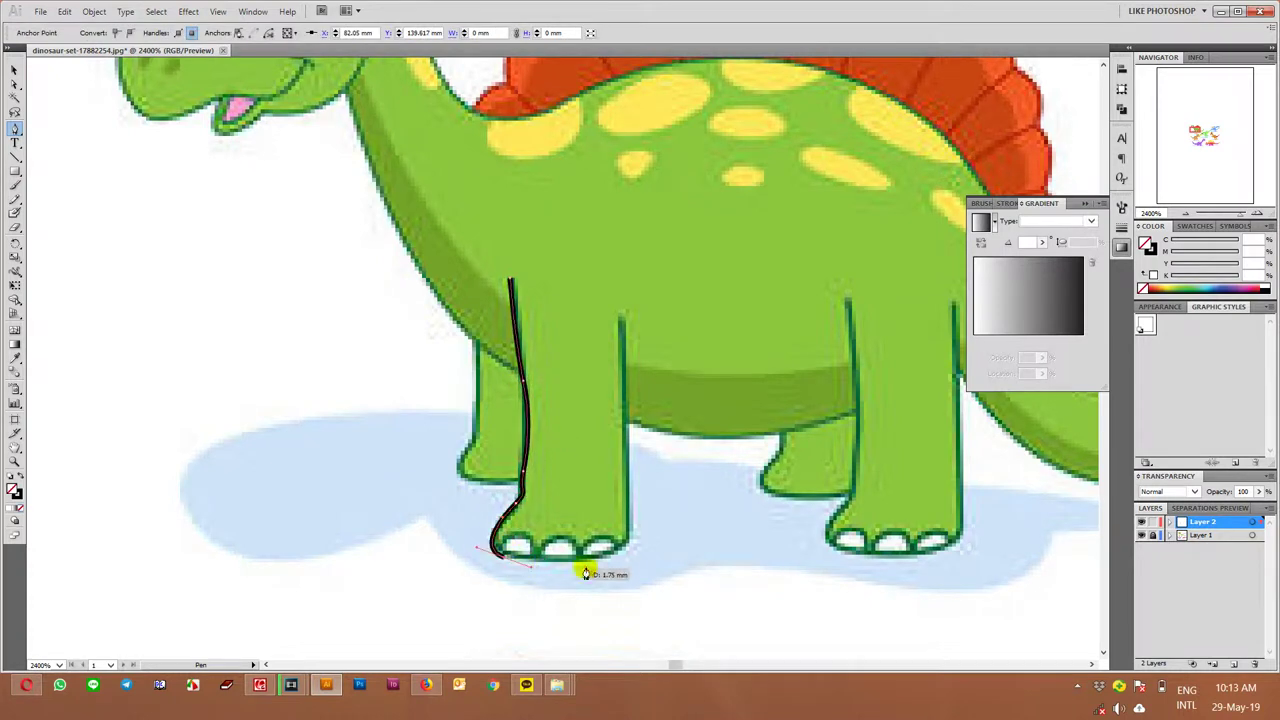
pyautogui.moveTo(622, 550); pyautogui.dragTo(623, 370)
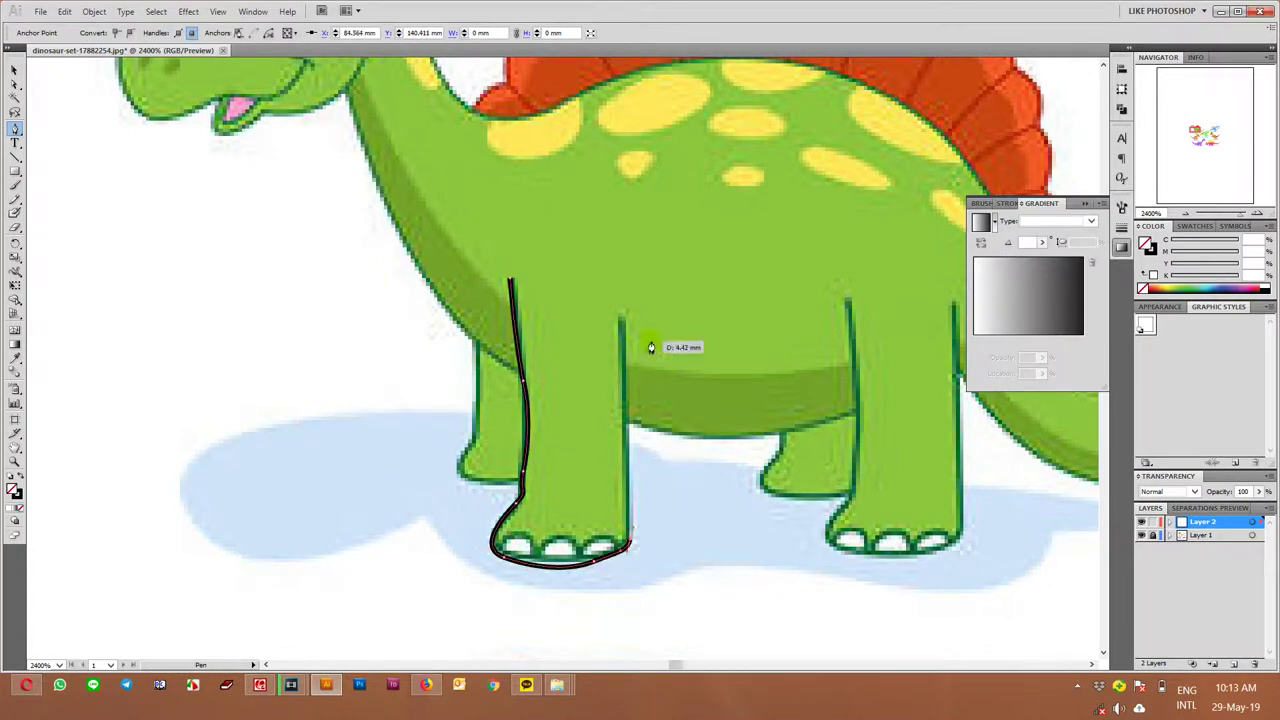
pyautogui.moveTo(622, 322)
pyautogui.mouseDown()
pyautogui.moveTo(669, 340)
pyautogui.moveTo(530, 284)
pyautogui.mouseUp()
pyautogui.click(509, 280)
# Collapse the Gradient panel and trace a closed outline around the back right leg
pyautogui.press('v')
pyautogui.click(681, 366)
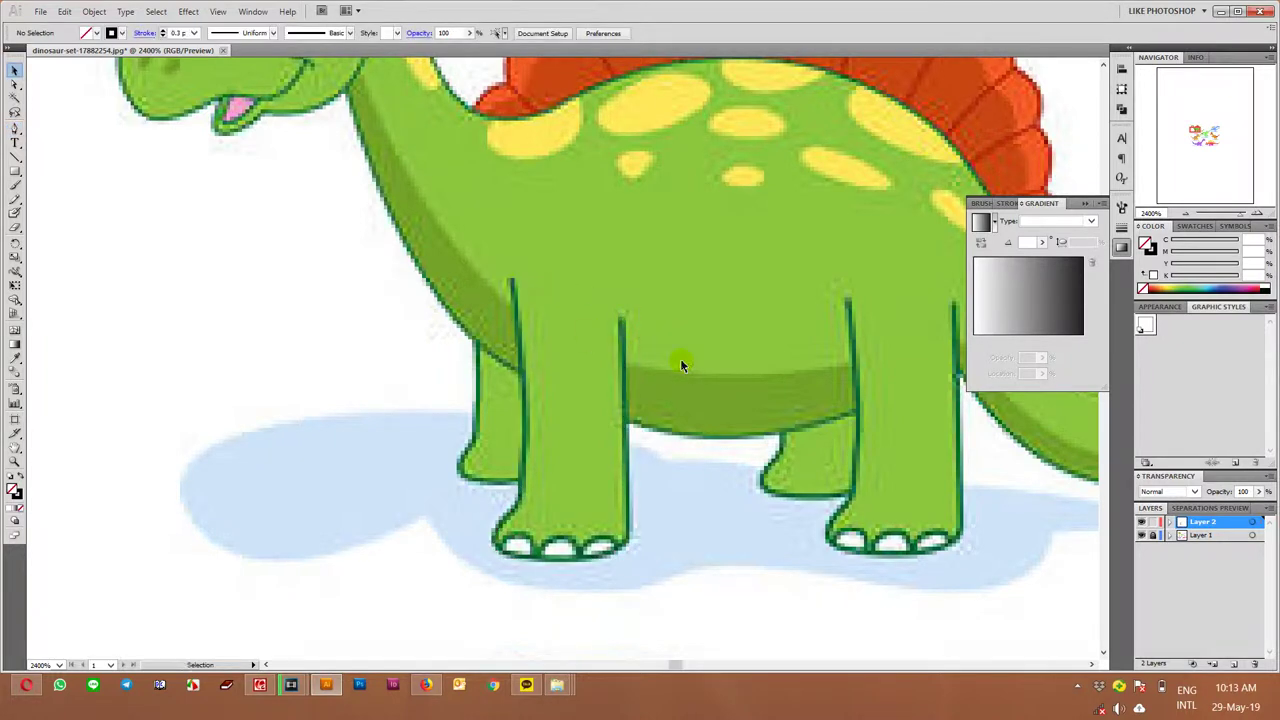
pyautogui.moveTo(975, 385); pyautogui.dragTo(830, 372)
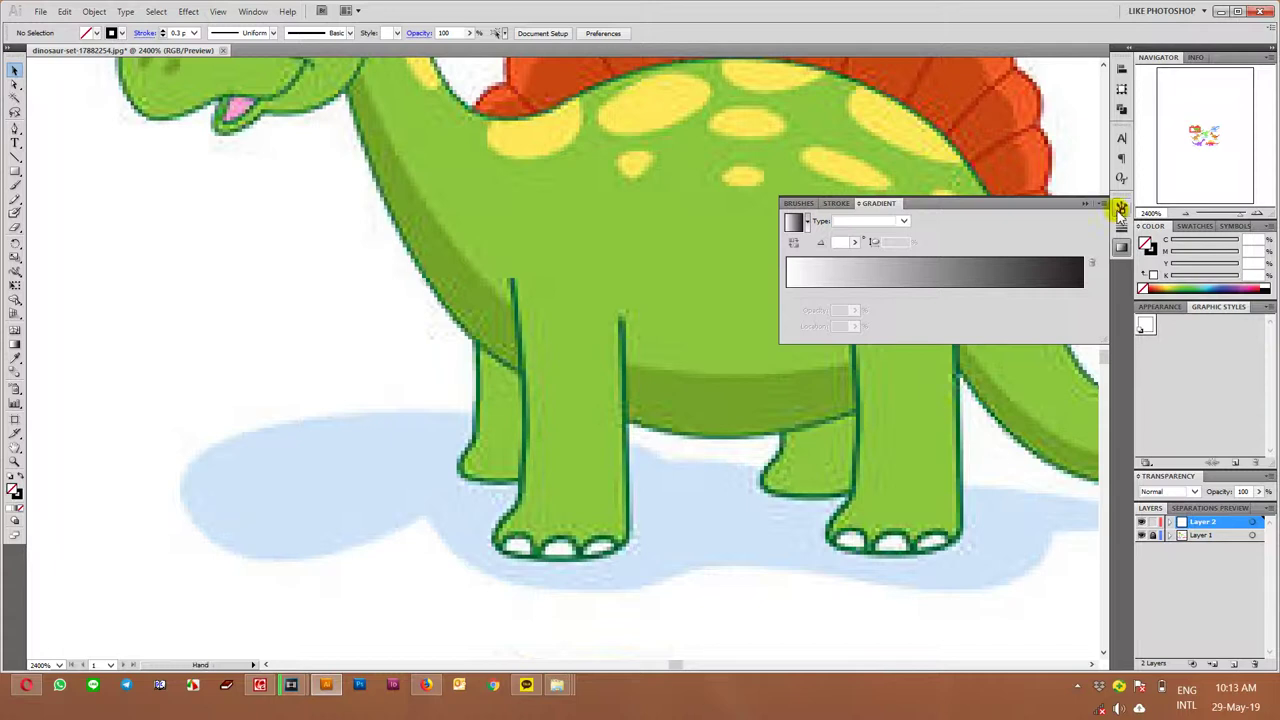
pyautogui.click(1090, 206)
pyautogui.moveTo(934, 449); pyautogui.dragTo(760, 388)
pyautogui.press('p')
pyautogui.click(600, 377)
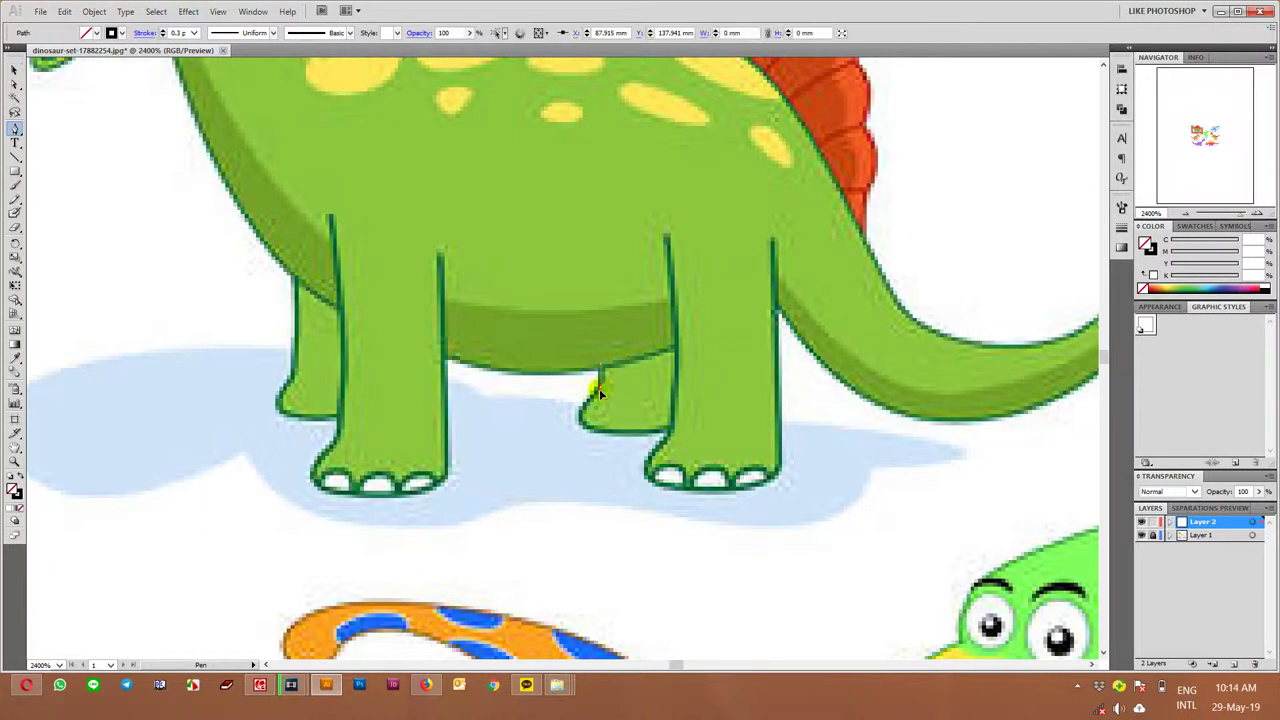
pyautogui.click(580, 421)
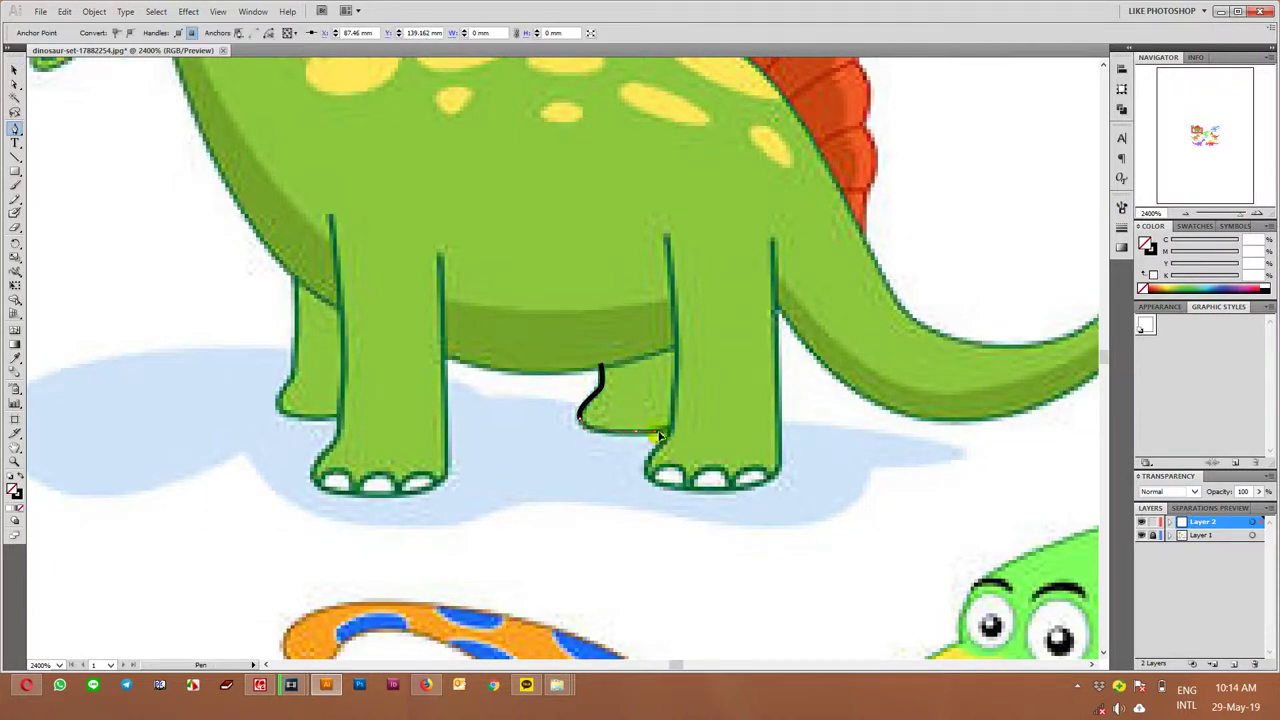
pyautogui.moveTo(580, 421); pyautogui.dragTo(688, 413)
pyautogui.moveTo(680, 328); pyautogui.dragTo(612, 331)
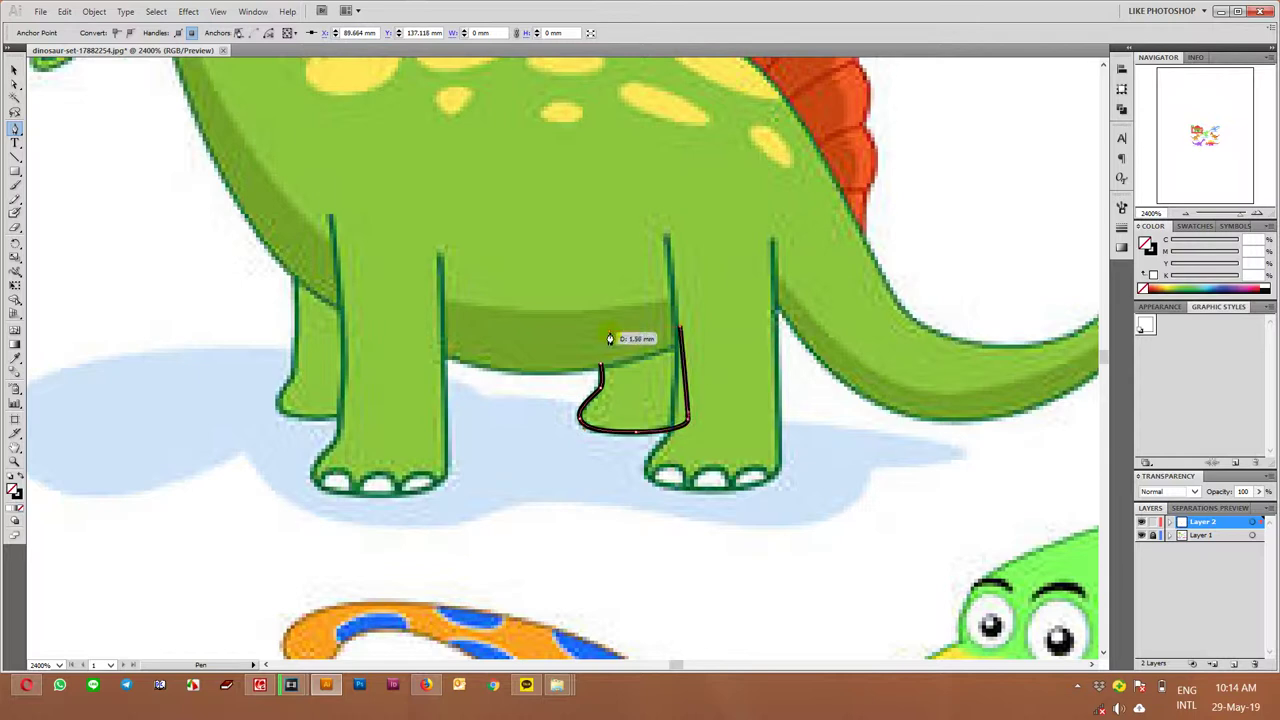
pyautogui.press('v')
# Trace a closed outline around the front right leg and its foot
pyautogui.click(756, 377)
pyautogui.click(667, 242)
pyautogui.moveTo(677, 374); pyautogui.dragTo(650, 457)
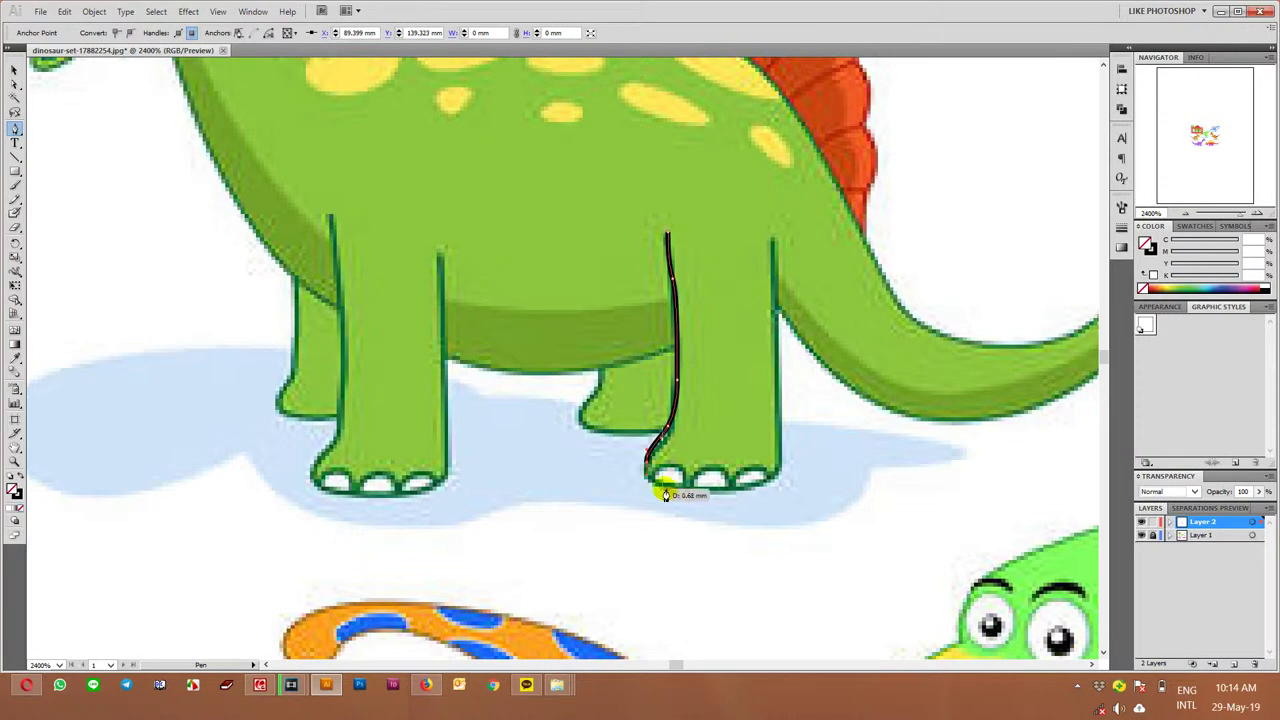
pyautogui.click(779, 472)
pyautogui.click(771, 240)
pyautogui.moveTo(668, 240)
pyautogui.mouseDown()
pyautogui.moveTo(681, 235)
pyautogui.moveTo(669, 239)
pyautogui.mouseUp()
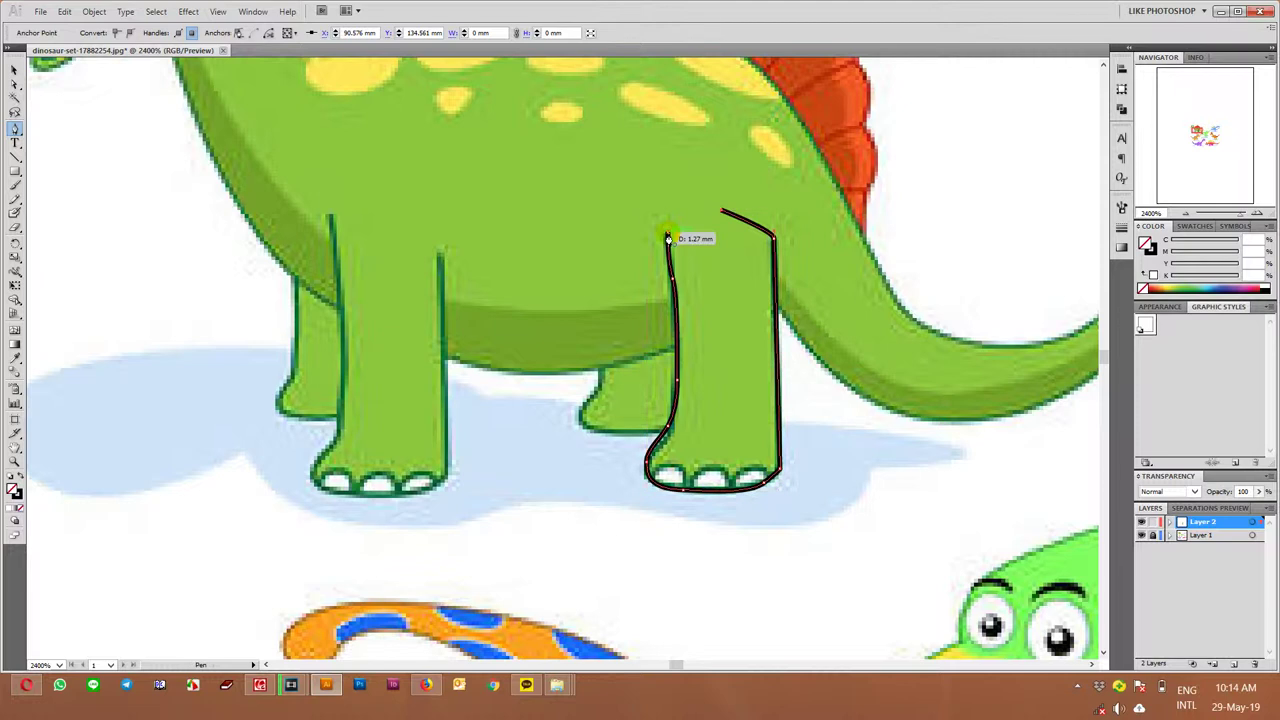
pyautogui.moveTo(669, 239)
pyautogui.mouseDown()
pyautogui.moveTo(790, 238)
pyautogui.moveTo(735, 227)
pyautogui.mouseUp()
pyautogui.press('a')
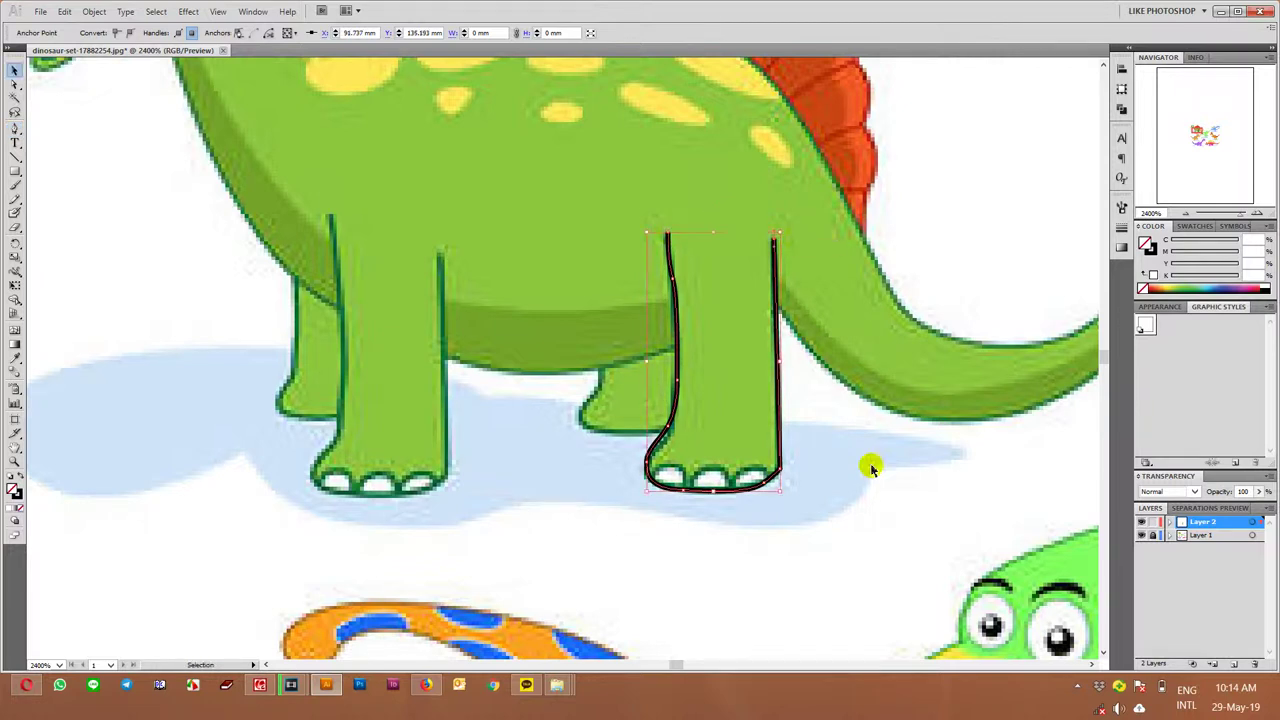
pyautogui.press('v')
pyautogui.click(871, 464)
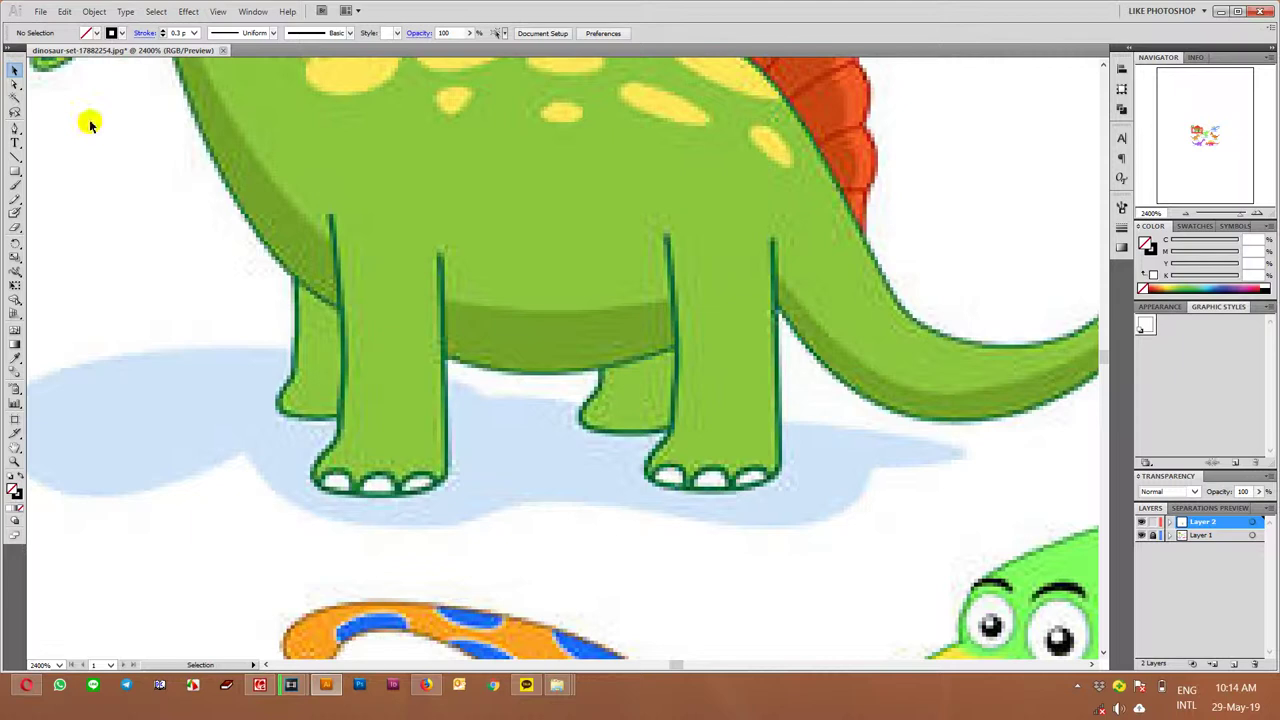
# Draw one small ellipse over a toenail and Alt-drag copies onto the other toenails
pyautogui.moveTo(14, 176); pyautogui.dragTo(55, 200)
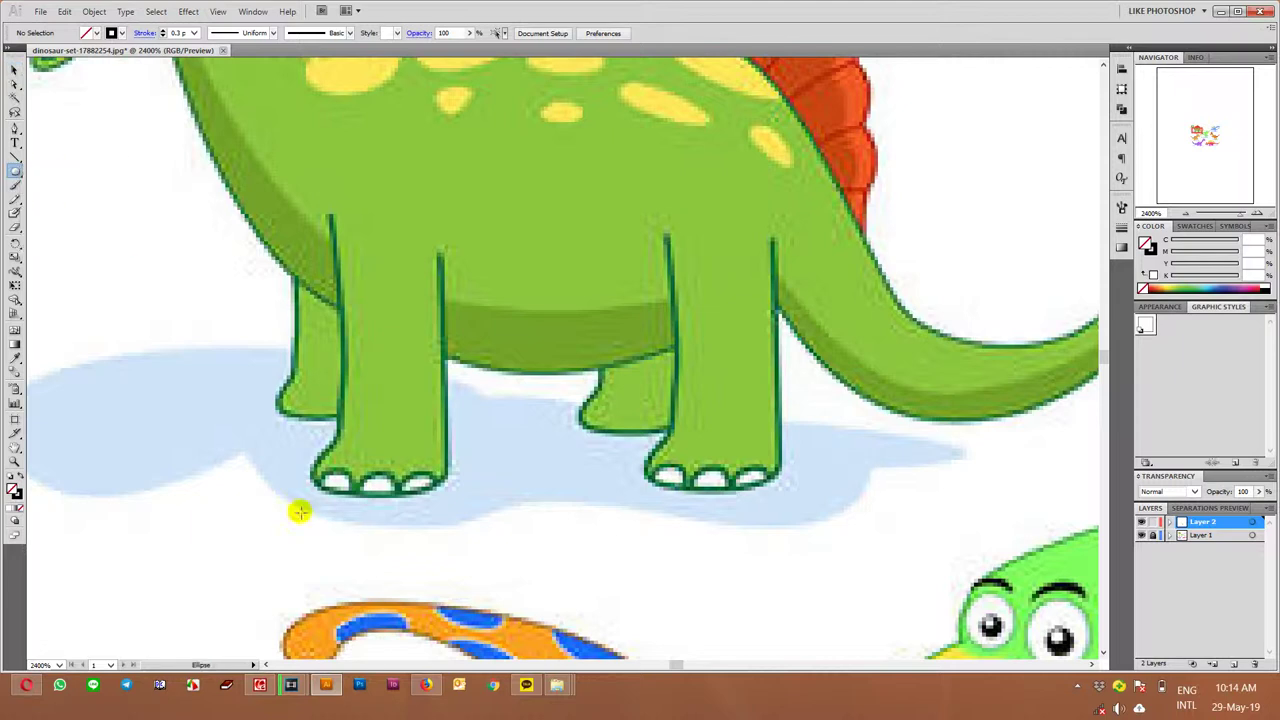
pyautogui.moveTo(321, 467)
pyautogui.mouseDown()
pyautogui.moveTo(356, 493)
pyautogui.moveTo(392, 483)
pyautogui.mouseUp()
pyautogui.press('v')
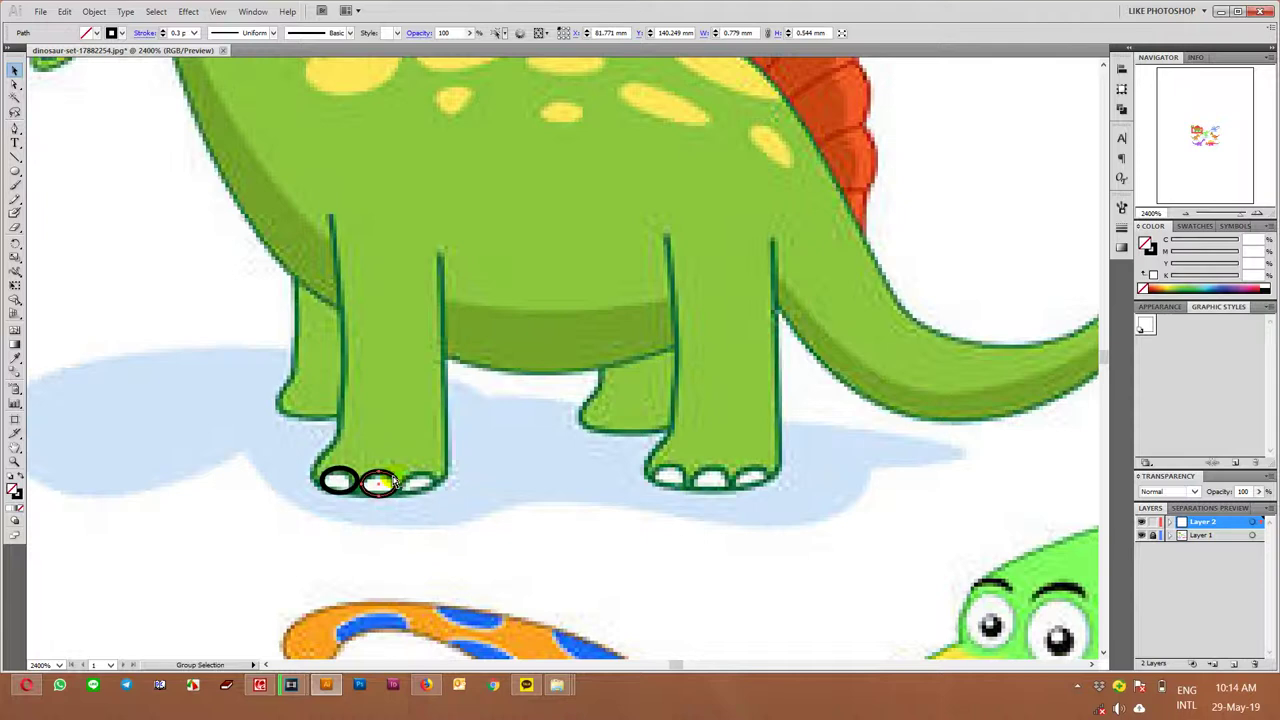
pyautogui.moveTo(395, 482)
pyautogui.mouseDown()
pyautogui.moveTo(680, 470)
pyautogui.moveTo(670, 474)
pyautogui.mouseUp()
pyautogui.moveTo(670, 475); pyautogui.dragTo(752, 474)
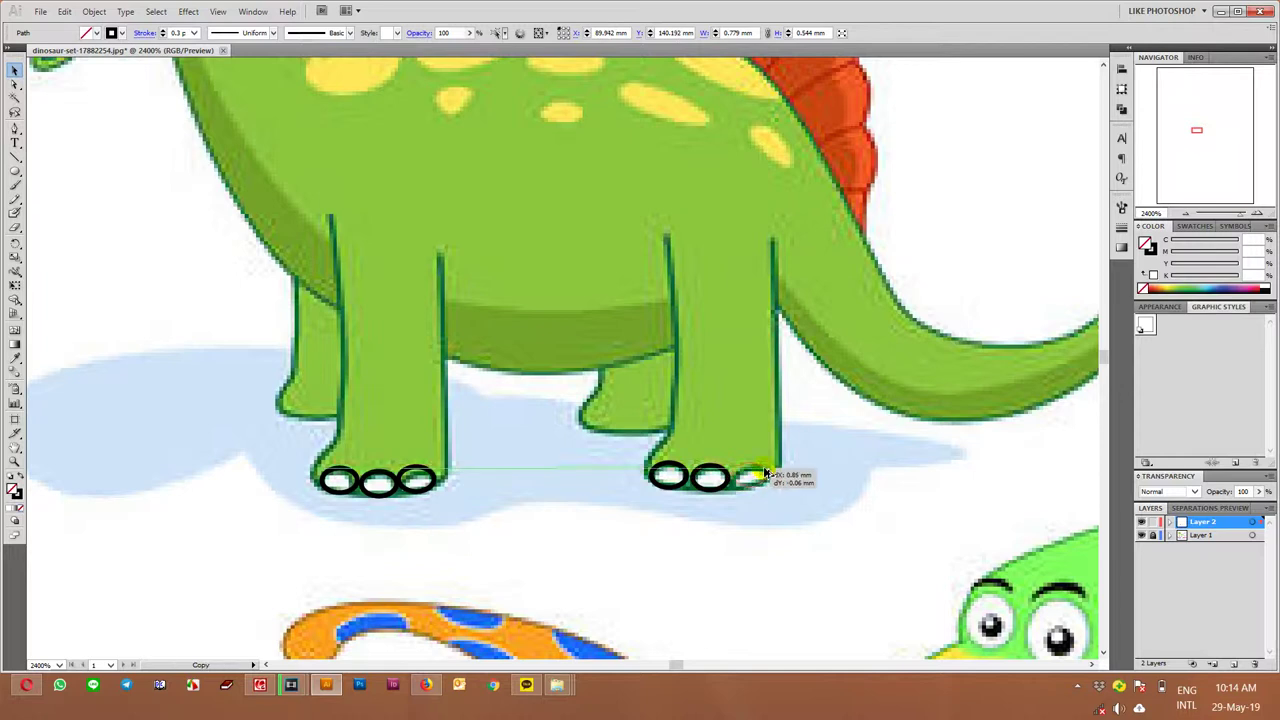
pyautogui.click(849, 474)
pyautogui.hotkey('ctrl', '-')
# Trace a closed black outline around the first yellow spot on the back
pyautogui.scroll(-1, 851, 476)
pyautogui.scroll(1, 830, 420)
pyautogui.scroll(2, 787, 318)
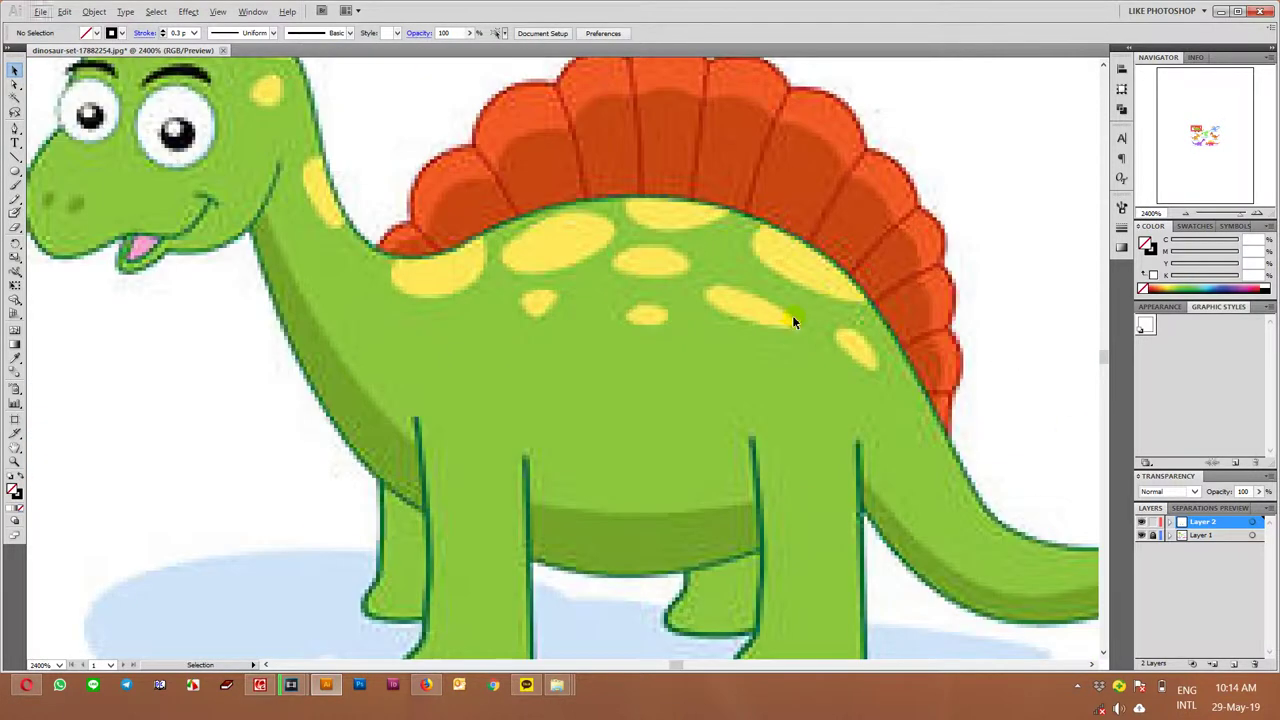
pyautogui.press('p')
pyautogui.click(791, 327)
pyautogui.moveTo(706, 289)
pyautogui.mouseDown()
pyautogui.moveTo(693, 298)
pyautogui.moveTo(753, 323)
pyautogui.moveTo(800, 310)
pyautogui.mouseUp()
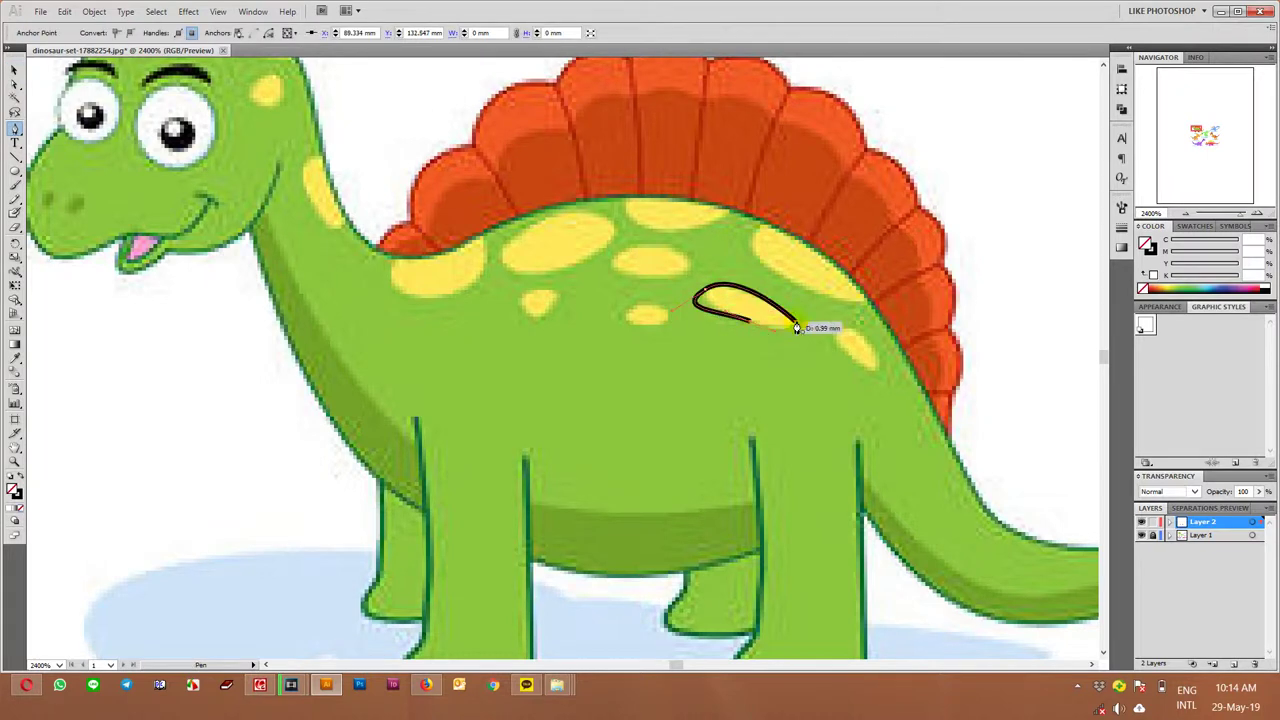
# Outline the yellow spot near the frill and start the smaller spot's outline
pyautogui.click(835, 338)
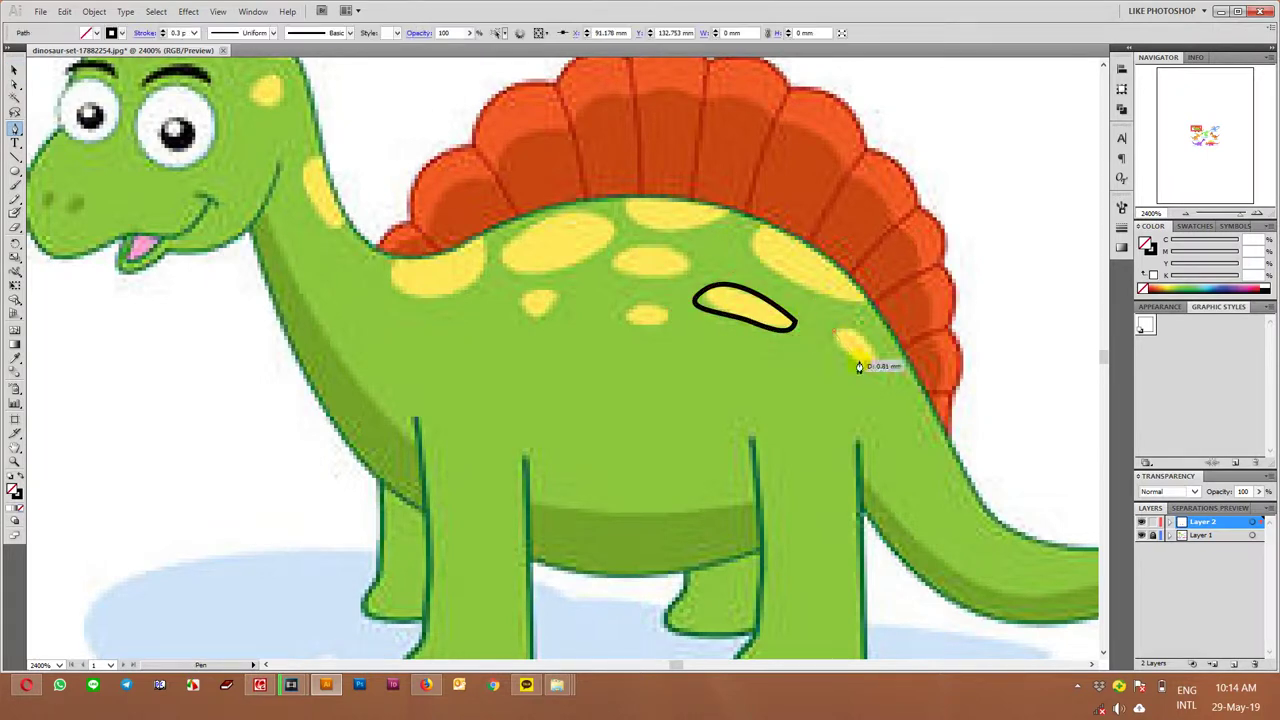
pyautogui.moveTo(872, 370)
pyautogui.mouseDown()
pyautogui.moveTo(867, 343)
pyautogui.moveTo(834, 336)
pyautogui.mouseUp()
pyautogui.click(625, 318)
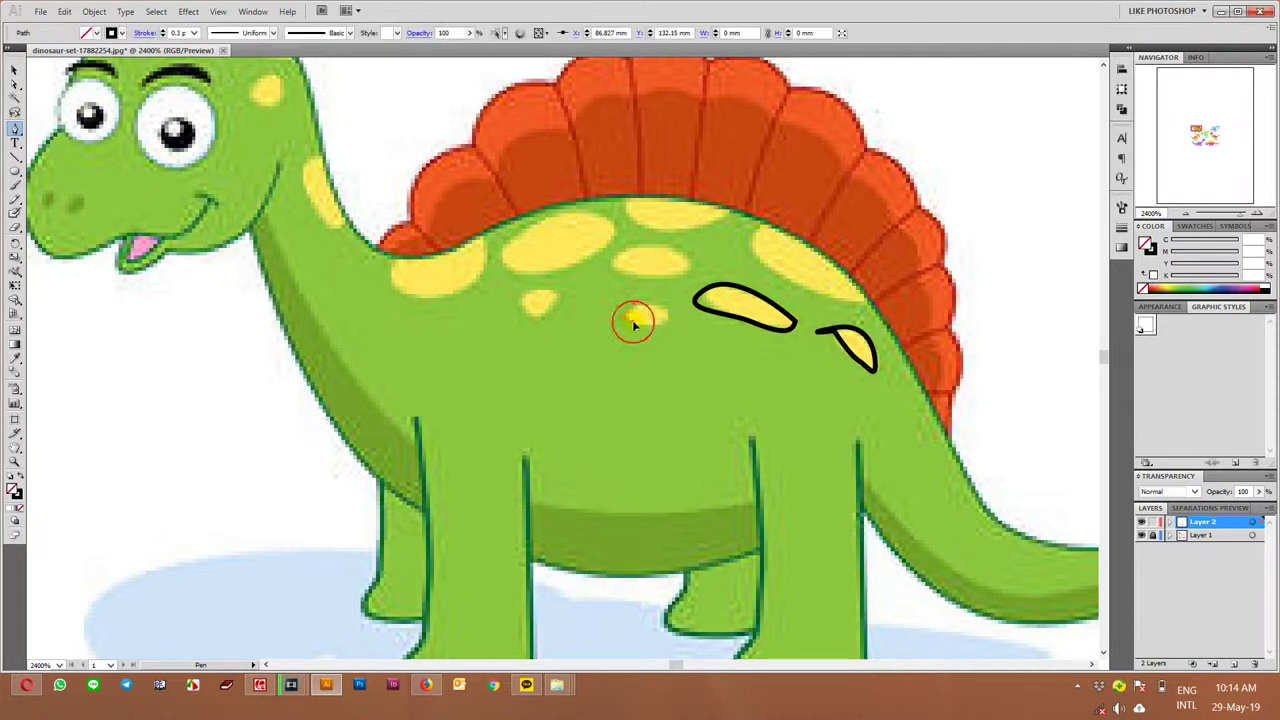
pyautogui.click(663, 310)
pyautogui.click(625, 316)
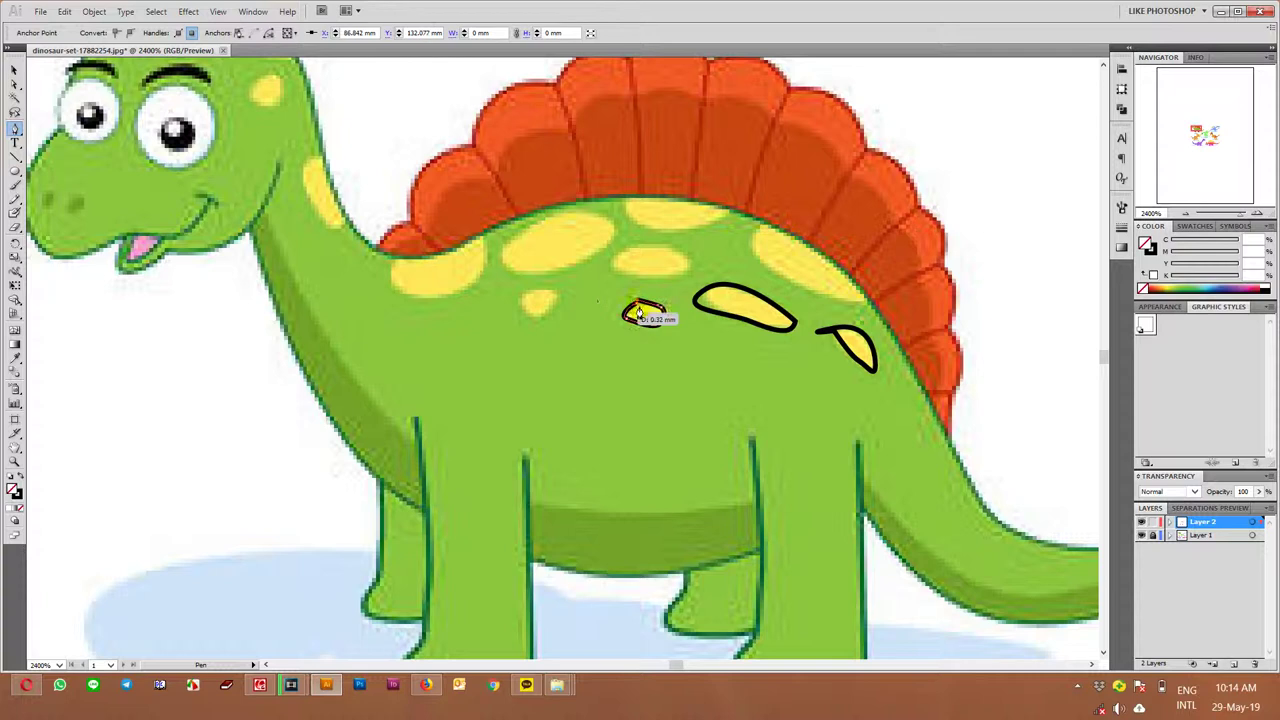
# Draw closed outlines around the small left back spot and the large upper spot
pyautogui.scroll(1, 592, 289)
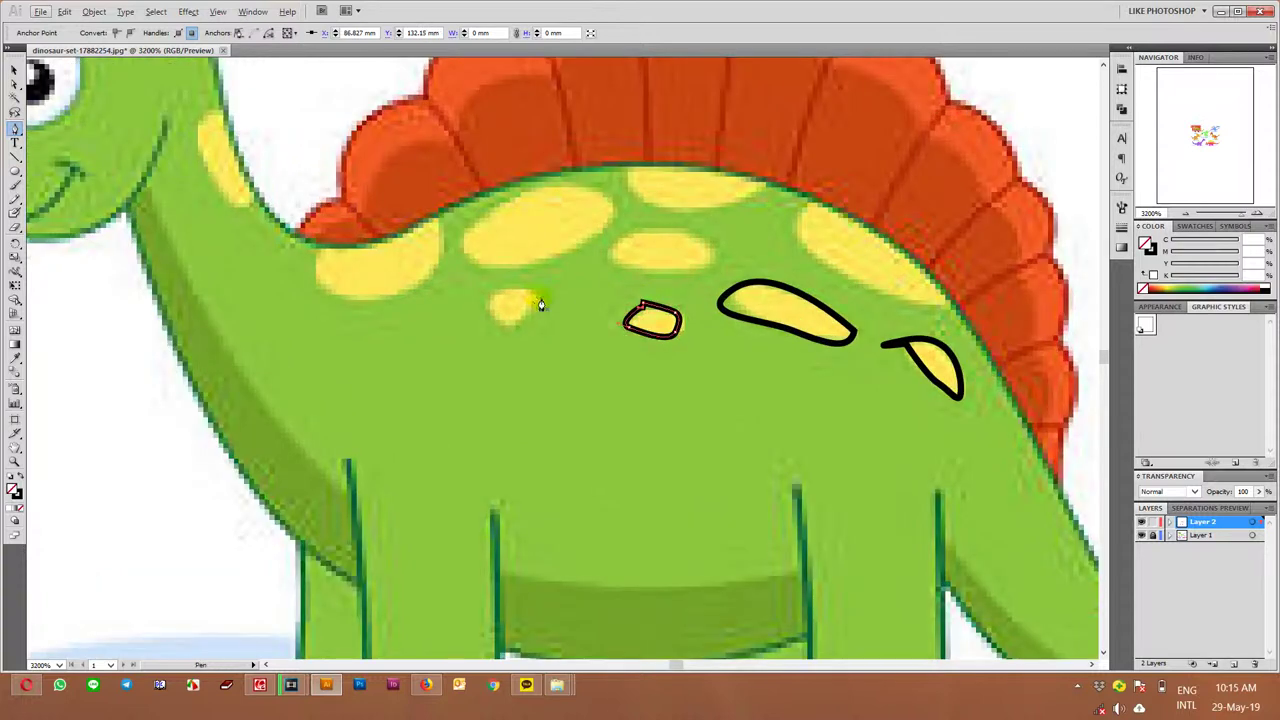
pyautogui.moveTo(506, 312); pyautogui.dragTo(535, 302)
pyautogui.click(488, 322)
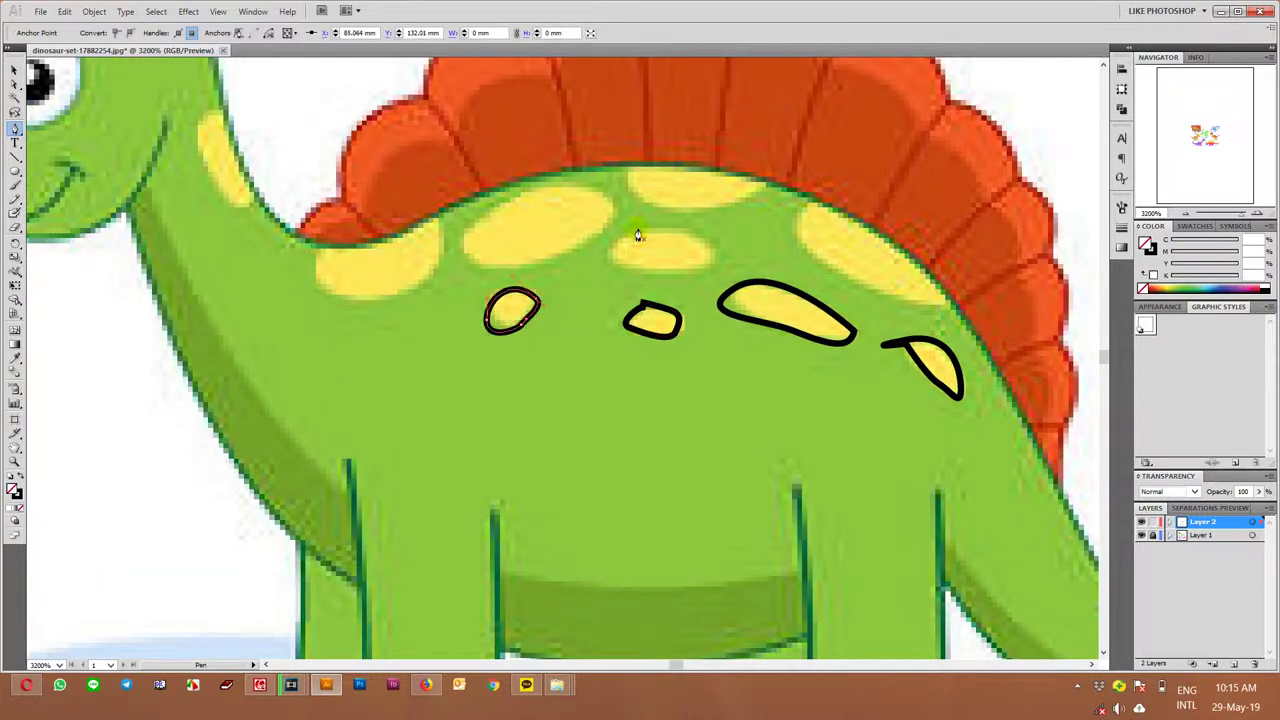
pyautogui.moveTo(615, 210); pyautogui.dragTo(583, 249)
pyautogui.moveTo(470, 262); pyautogui.dragTo(492, 210)
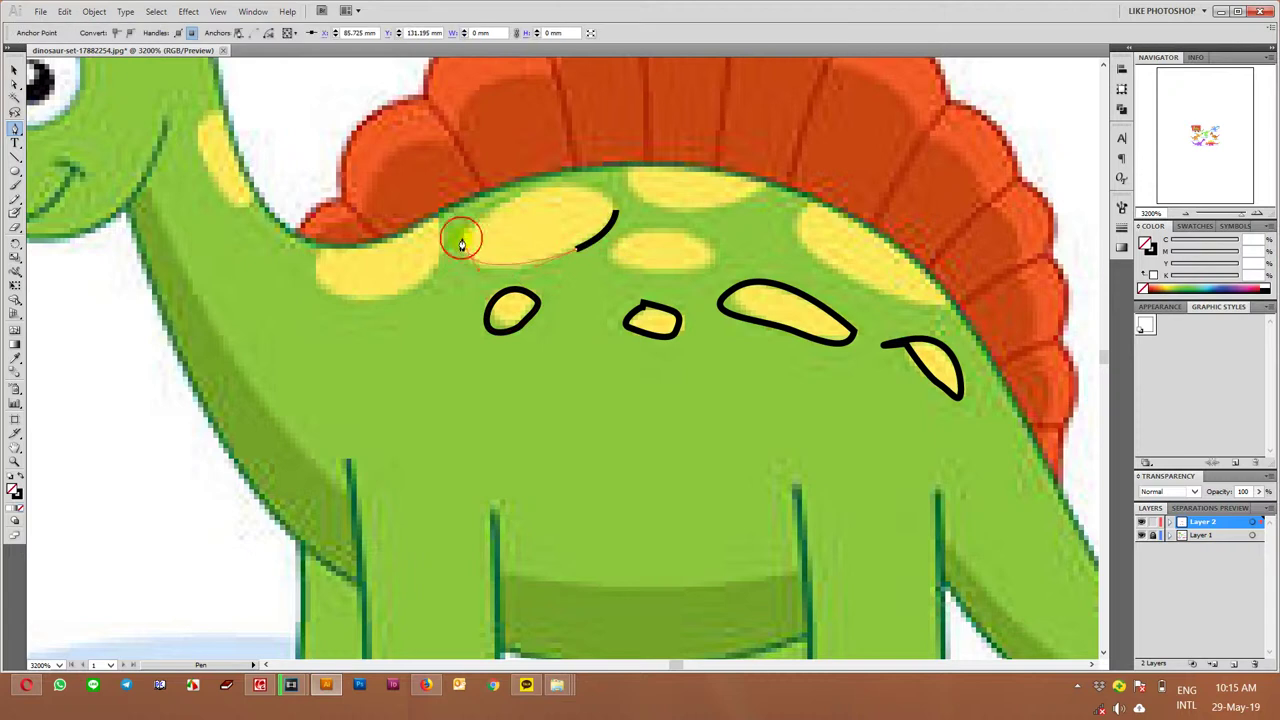
pyautogui.moveTo(615, 213)
pyautogui.mouseDown()
pyautogui.moveTo(660, 250)
pyautogui.moveTo(623, 257)
pyautogui.moveTo(657, 276)
pyautogui.moveTo(672, 229)
pyautogui.moveTo(634, 243)
pyautogui.mouseUp()
# Outline the spot beside the frill and reshape its top along the back crest
pyautogui.click(808, 198)
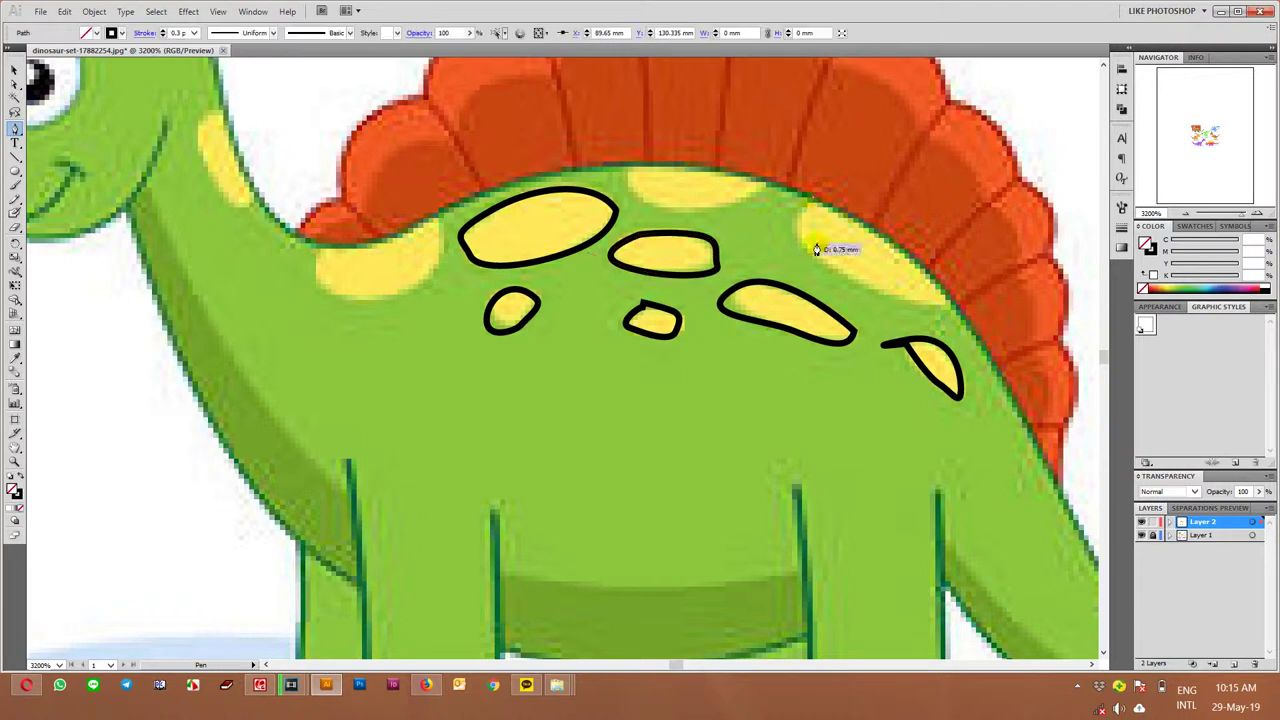
pyautogui.moveTo(817, 252); pyautogui.dragTo(922, 307)
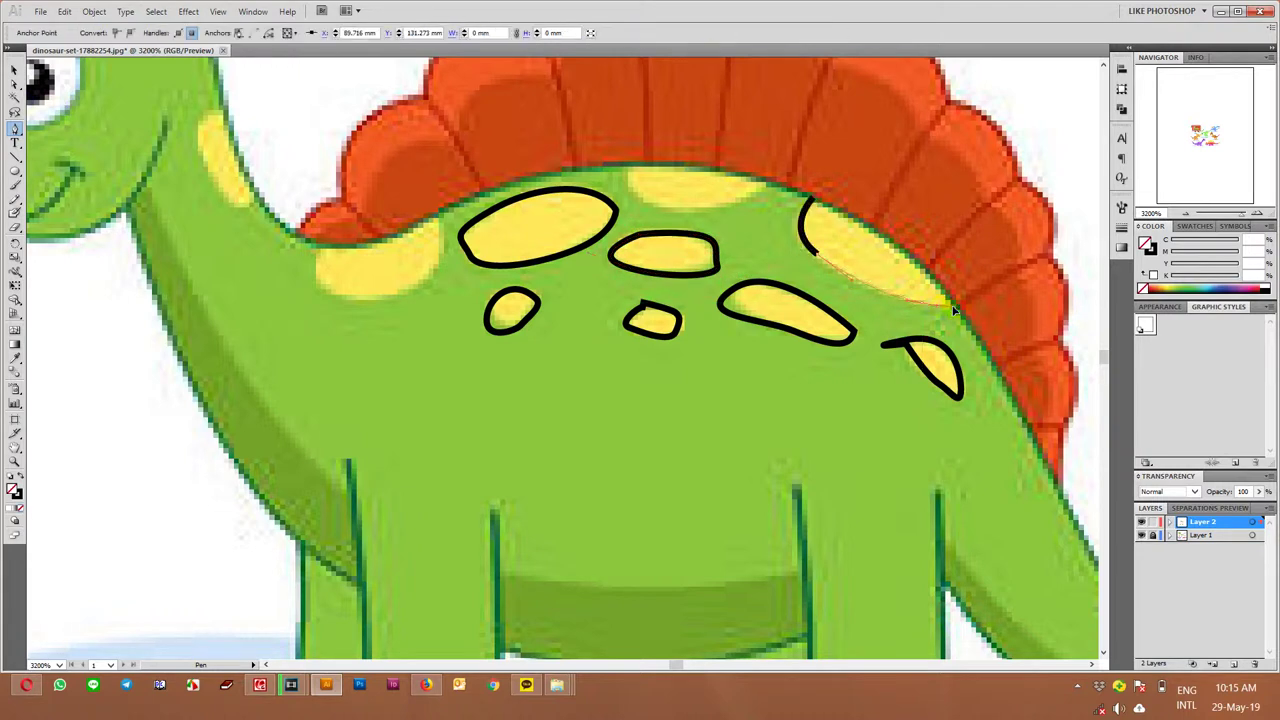
pyautogui.click(812, 198)
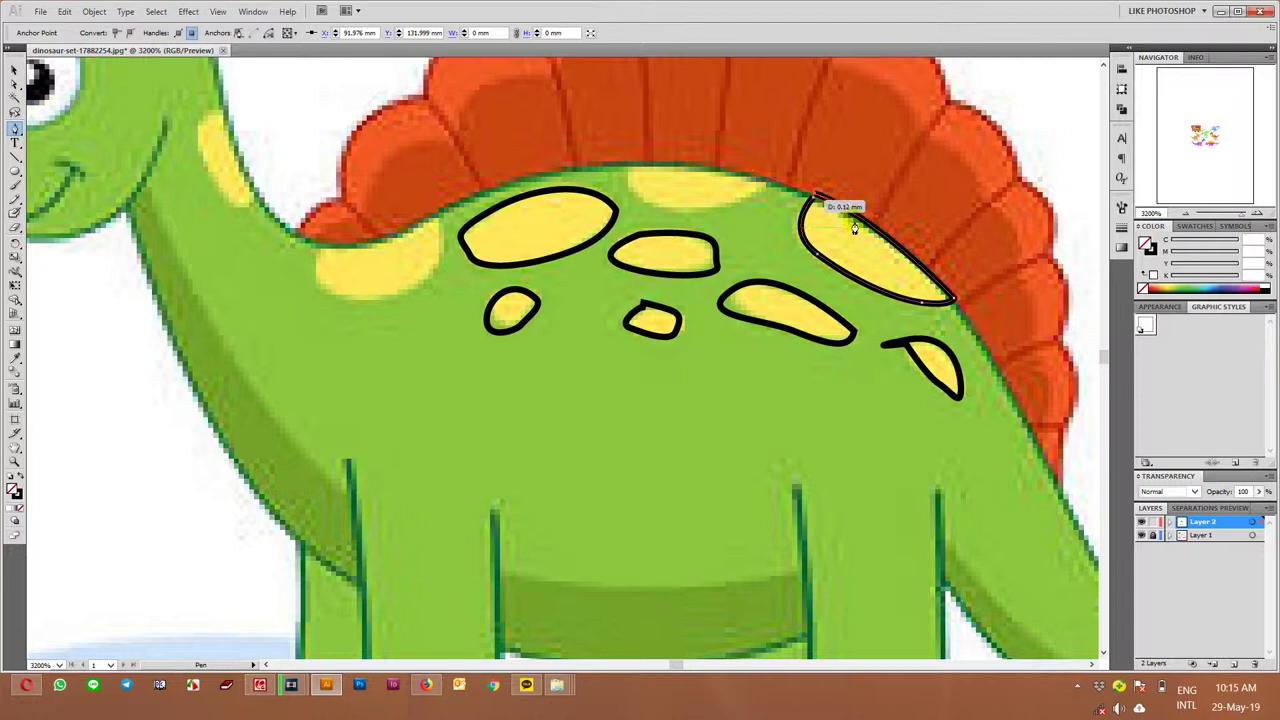
pyautogui.moveTo(820, 206); pyautogui.dragTo(797, 200)
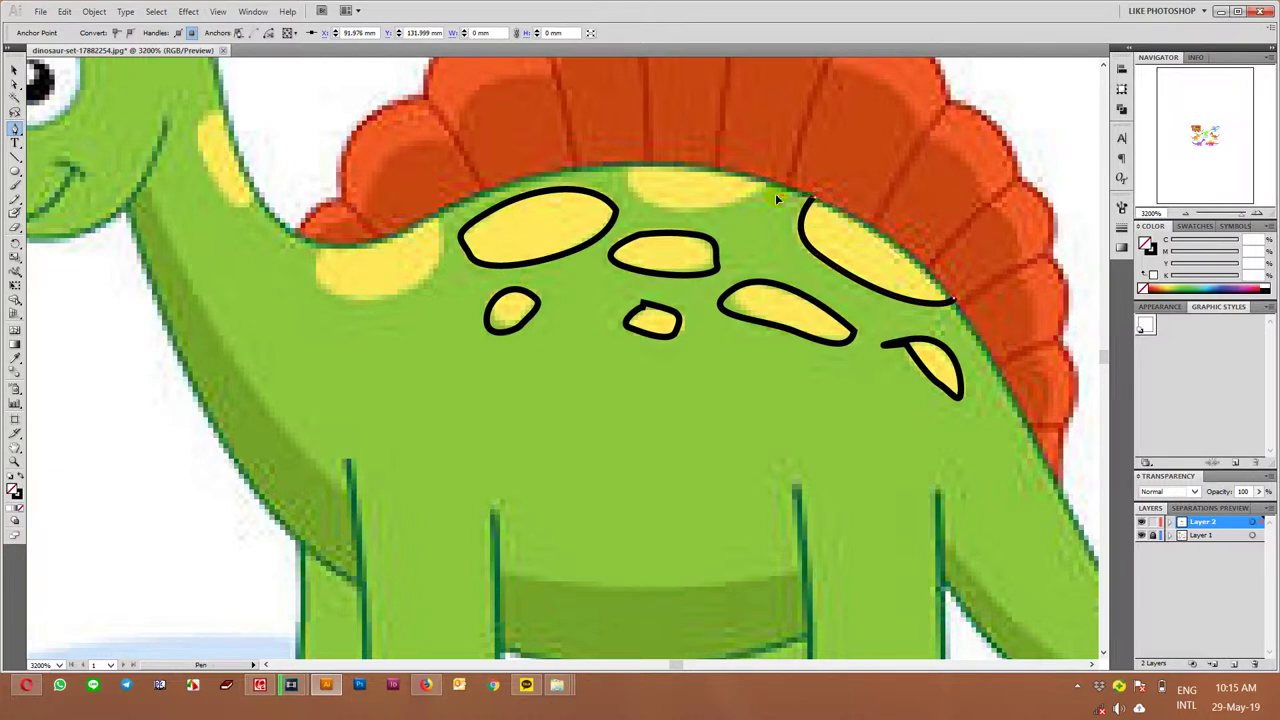
pyautogui.moveTo(705, 158)
pyautogui.mouseDown()
pyautogui.moveTo(697, 217)
pyautogui.moveTo(814, 204)
pyautogui.mouseUp()
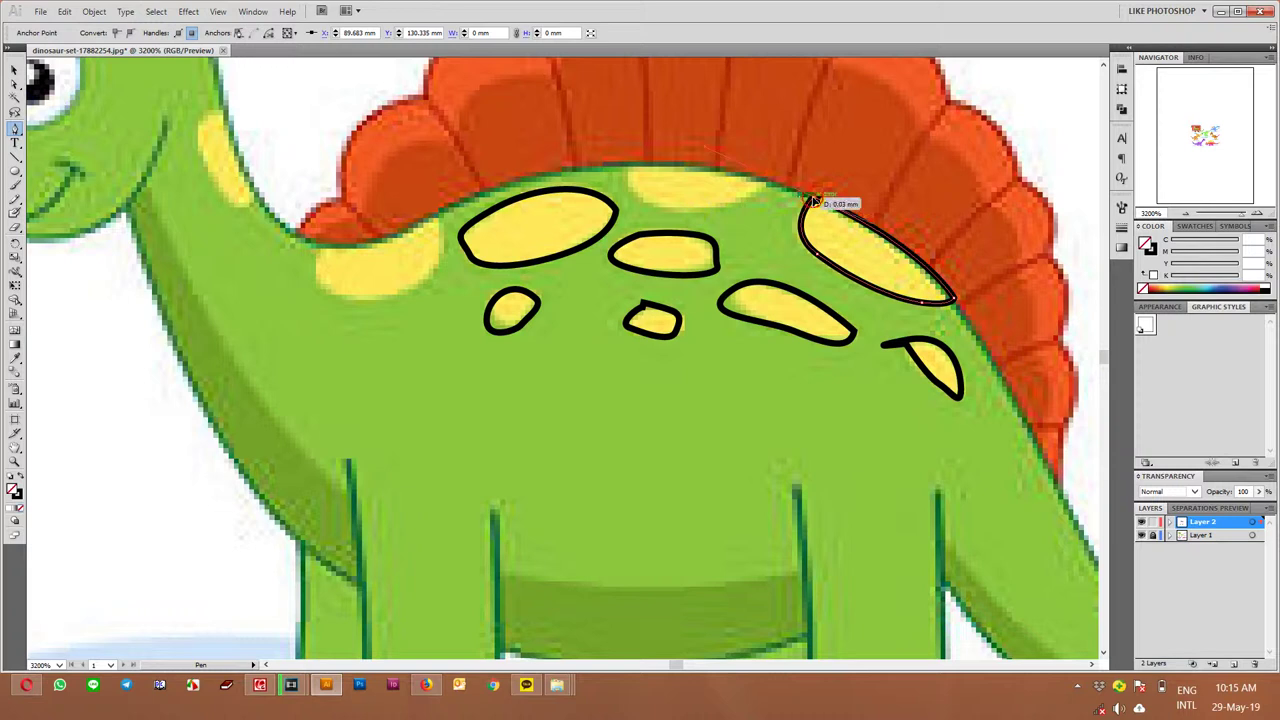
pyautogui.keyDown('ctrl'); pyautogui.click(830, 220); pyautogui.keyUp('ctrl')
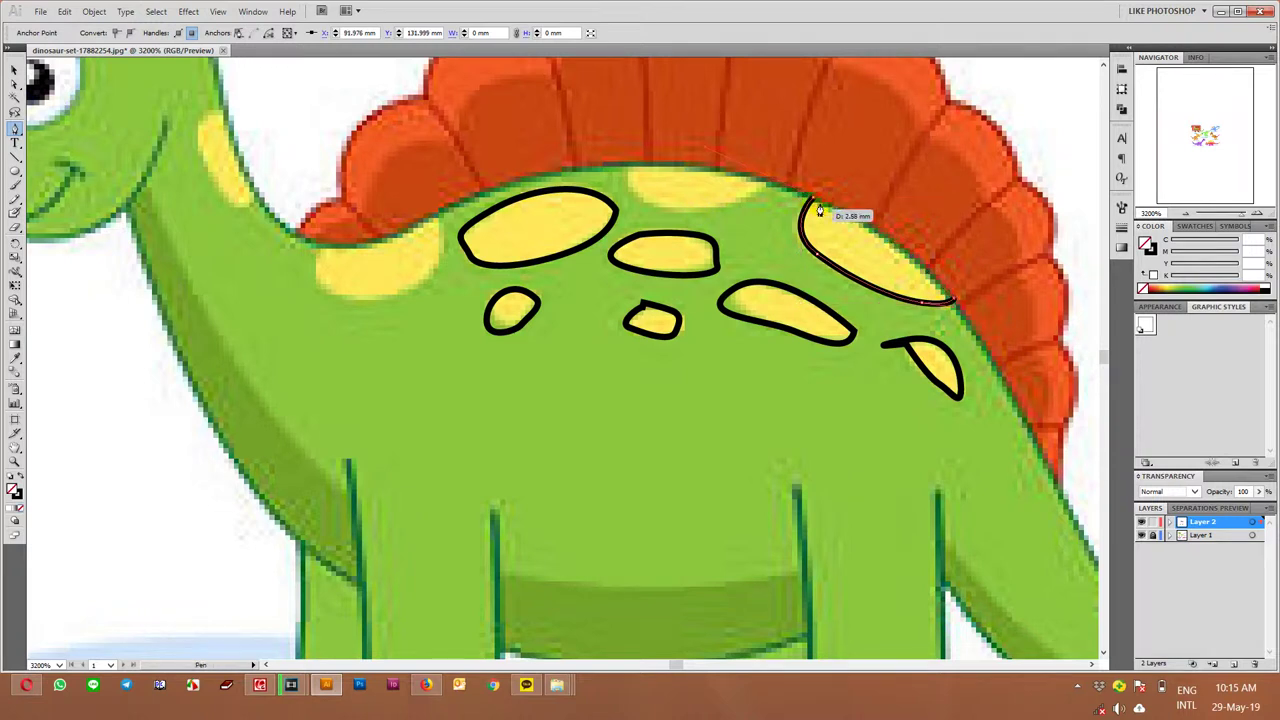
pyautogui.click(813, 200)
pyautogui.click(773, 204)
# Outline the spot at the top of the back, then begin the lower-left spot
pyautogui.click(765, 186)
pyautogui.moveTo(713, 207); pyautogui.dragTo(625, 177)
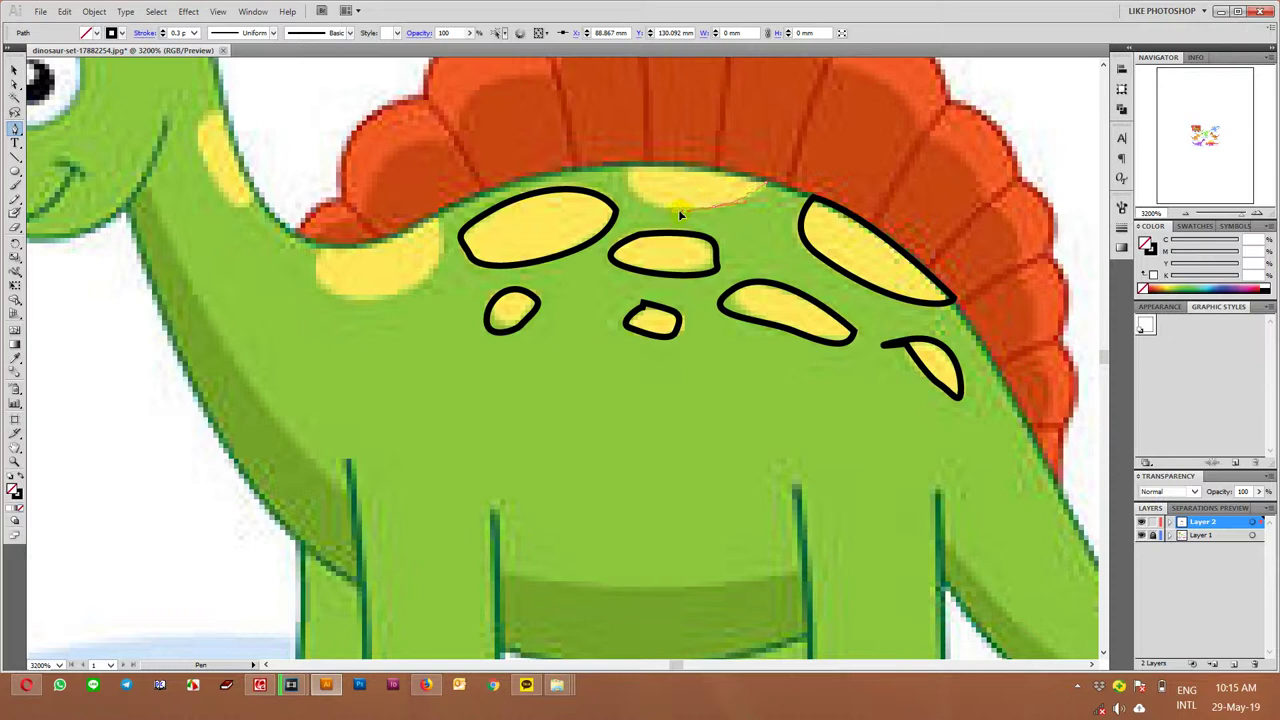
pyautogui.click(767, 187)
pyautogui.moveTo(441, 248)
pyautogui.mouseDown()
pyautogui.moveTo(745, 270)
pyautogui.moveTo(627, 310)
pyautogui.mouseUp()
pyautogui.click(743, 238)
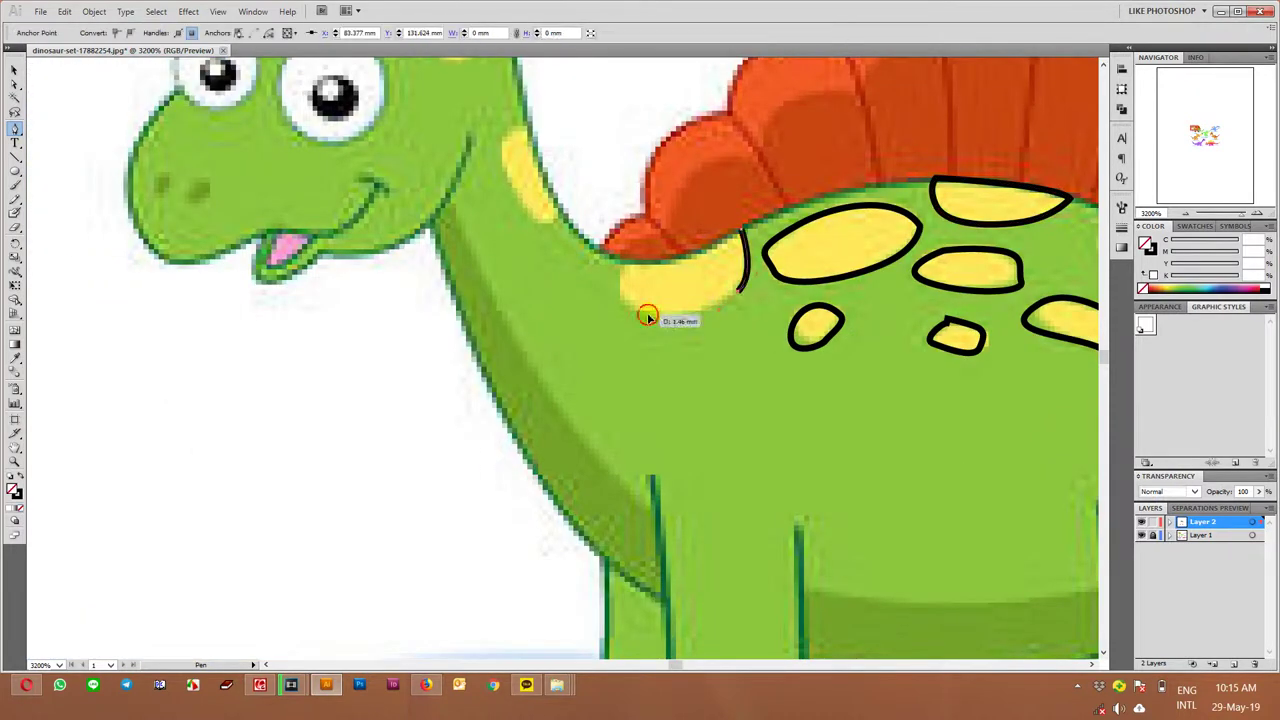
# Close the outline around the lower-left back spot, undoing an accidental deselection
pyautogui.click(616, 262)
pyautogui.click(740, 238)
pyautogui.keyDown('ctrl'); pyautogui.click(779, 194); pyautogui.keyUp('ctrl')
pyautogui.hotkey('ctrl', 'z')
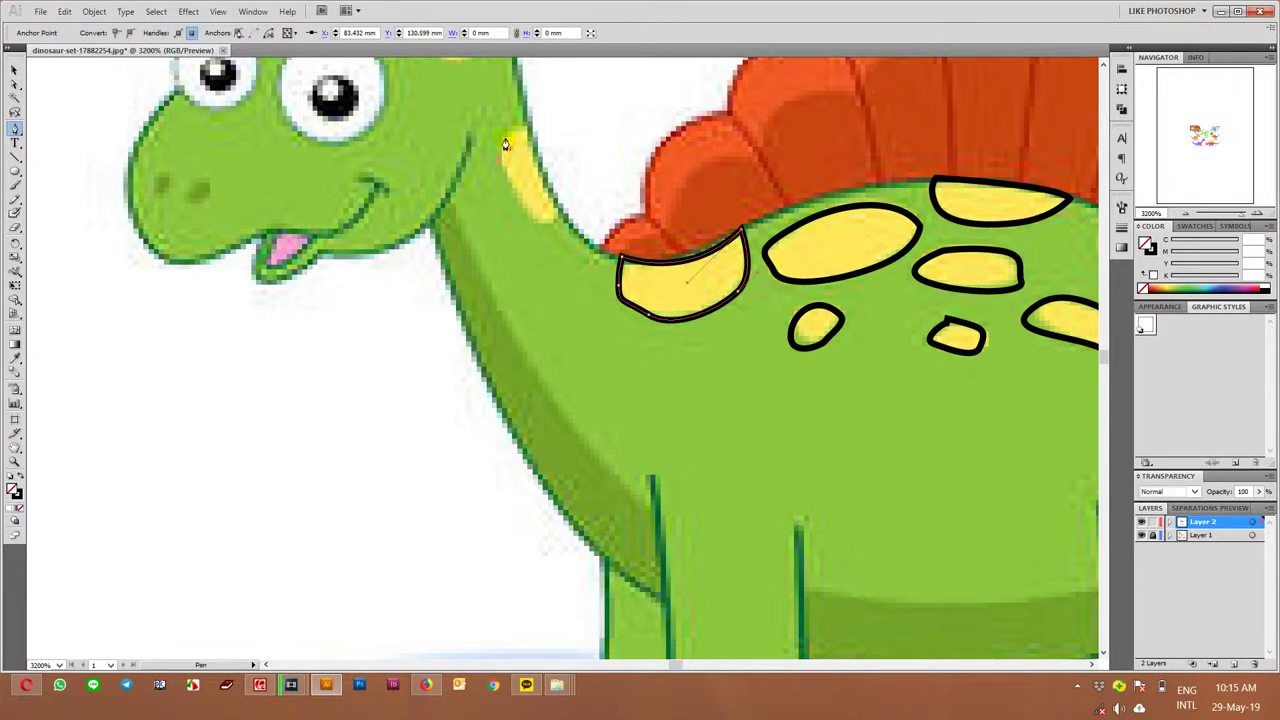
# Trace a closed outline around the yellow neck spot
pyautogui.click(513, 128)
pyautogui.moveTo(551, 177); pyautogui.dragTo(557, 205)
pyautogui.click(557, 210)
pyautogui.click(508, 126)
pyautogui.moveTo(484, 146); pyautogui.dragTo(531, 303)
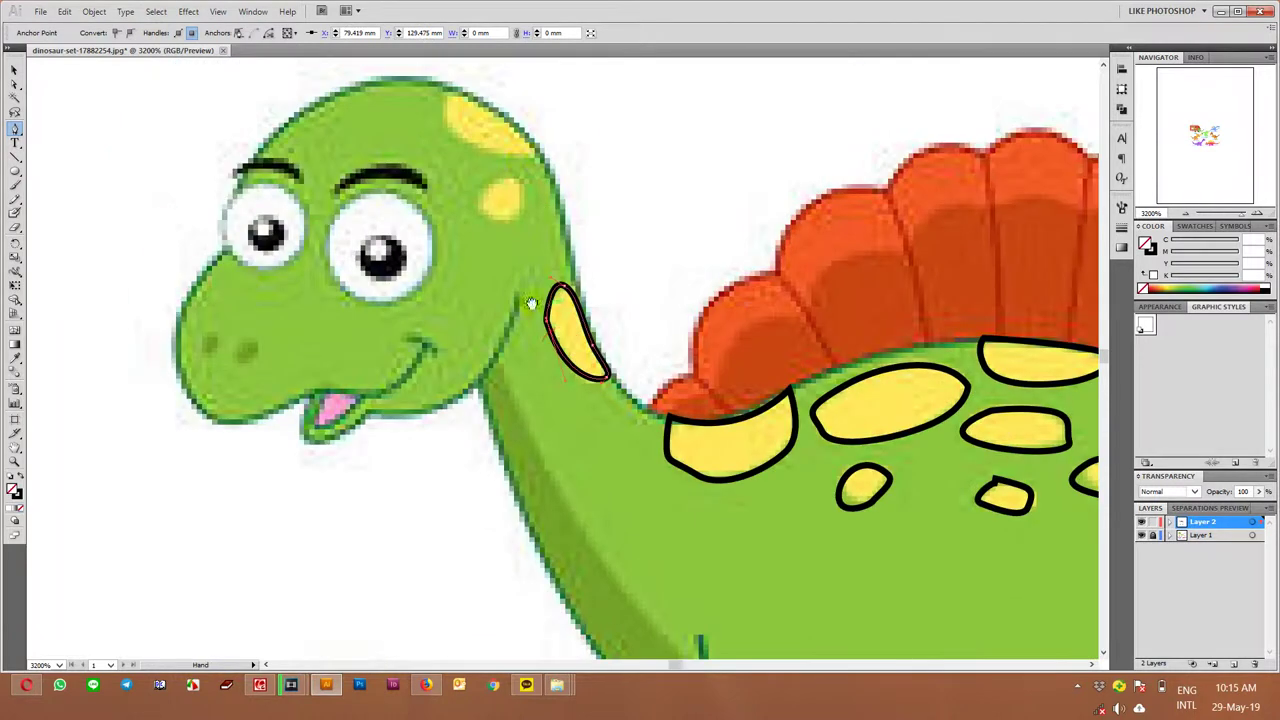
# Outline the yellow head spot and the small cheek spot, then deselect
pyautogui.moveTo(441, 116); pyautogui.dragTo(472, 90)
pyautogui.click(479, 100)
pyautogui.click(535, 151)
pyautogui.moveTo(536, 168); pyautogui.dragTo(538, 150)
pyautogui.click(514, 183)
pyautogui.moveTo(497, 224); pyautogui.dragTo(522, 200)
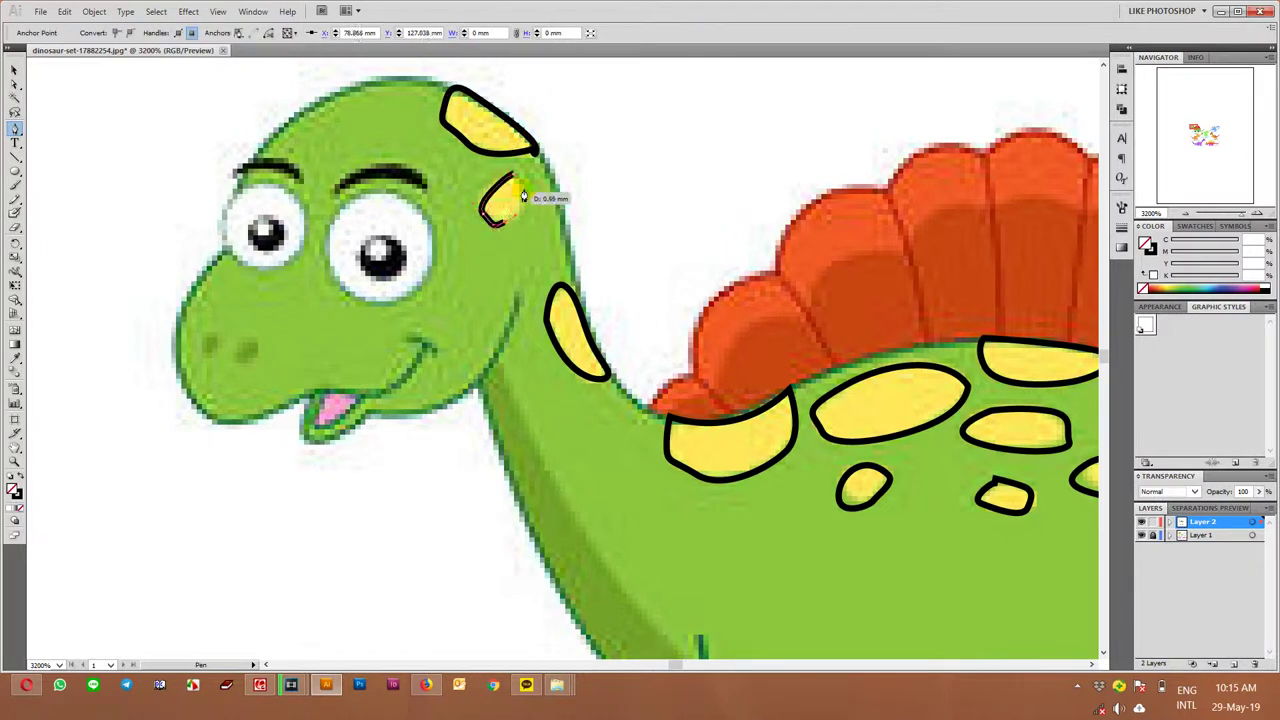
pyautogui.click(486, 169)
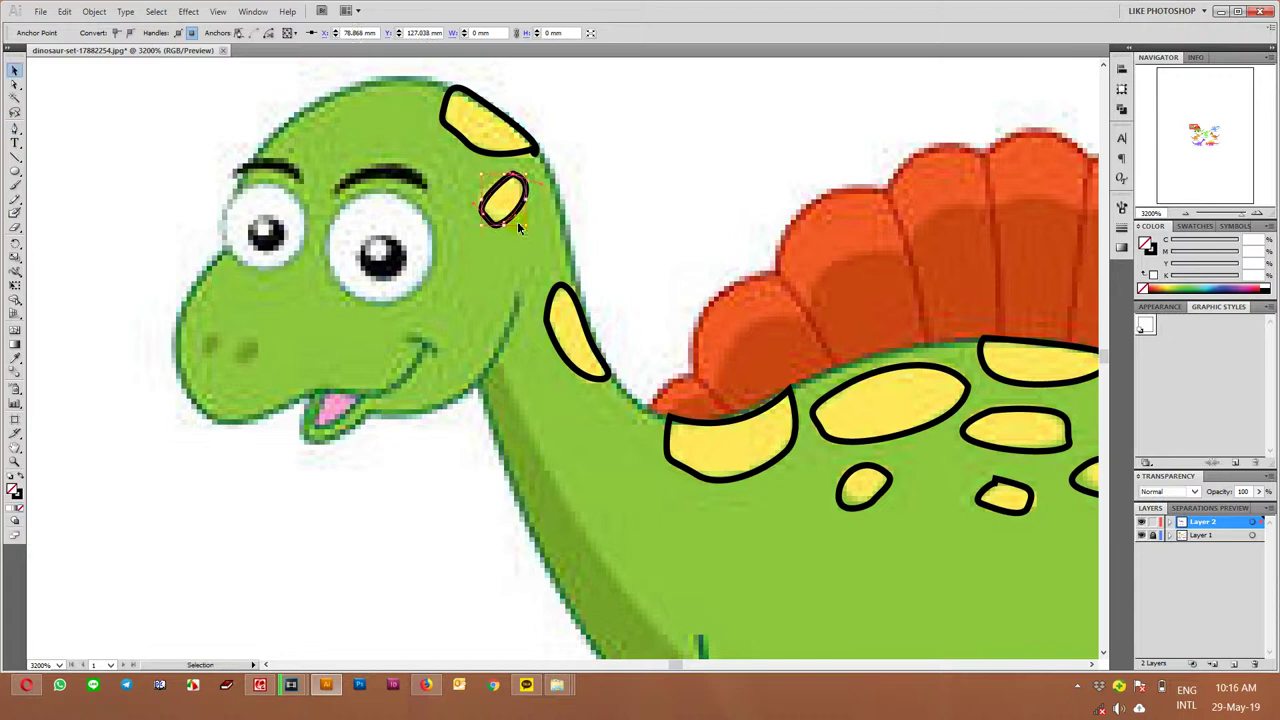
pyautogui.keyDown('ctrl'); pyautogui.click(457, 263); pyautogui.keyUp('ctrl')
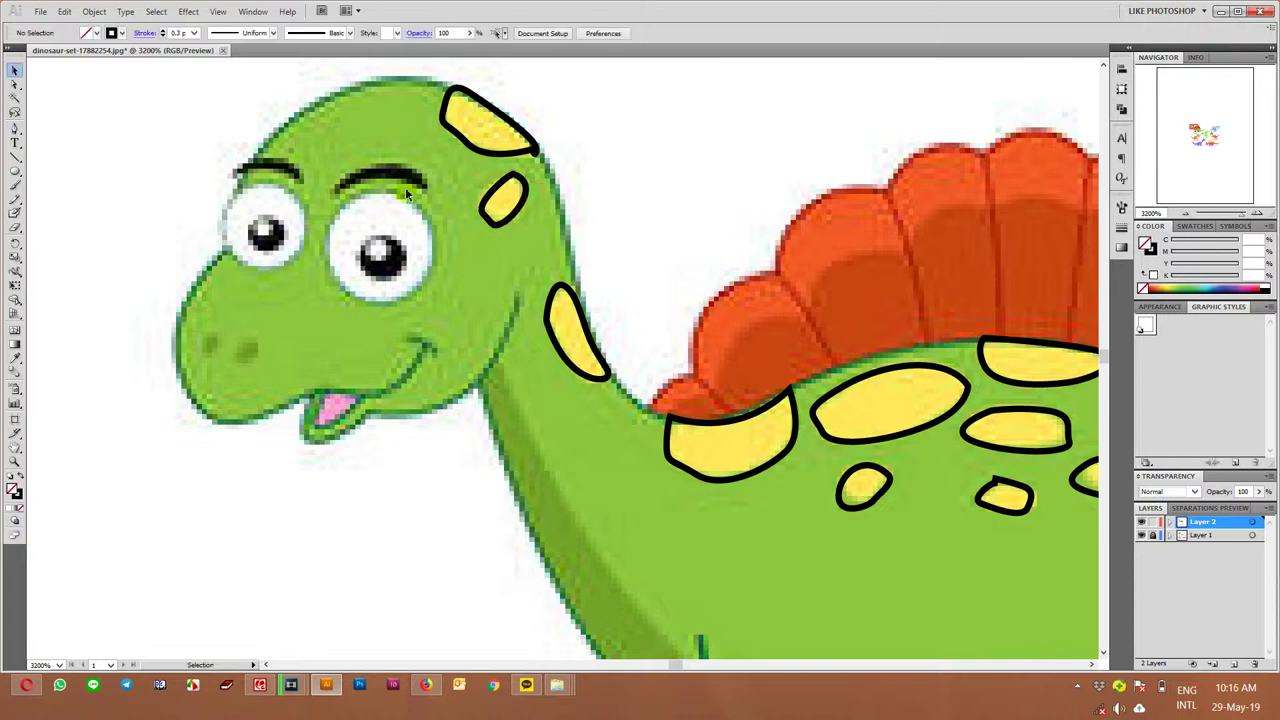
# Trace the right eyebrow as a closed curved shape
pyautogui.click(335, 197)
pyautogui.moveTo(428, 186); pyautogui.dragTo(451, 225)
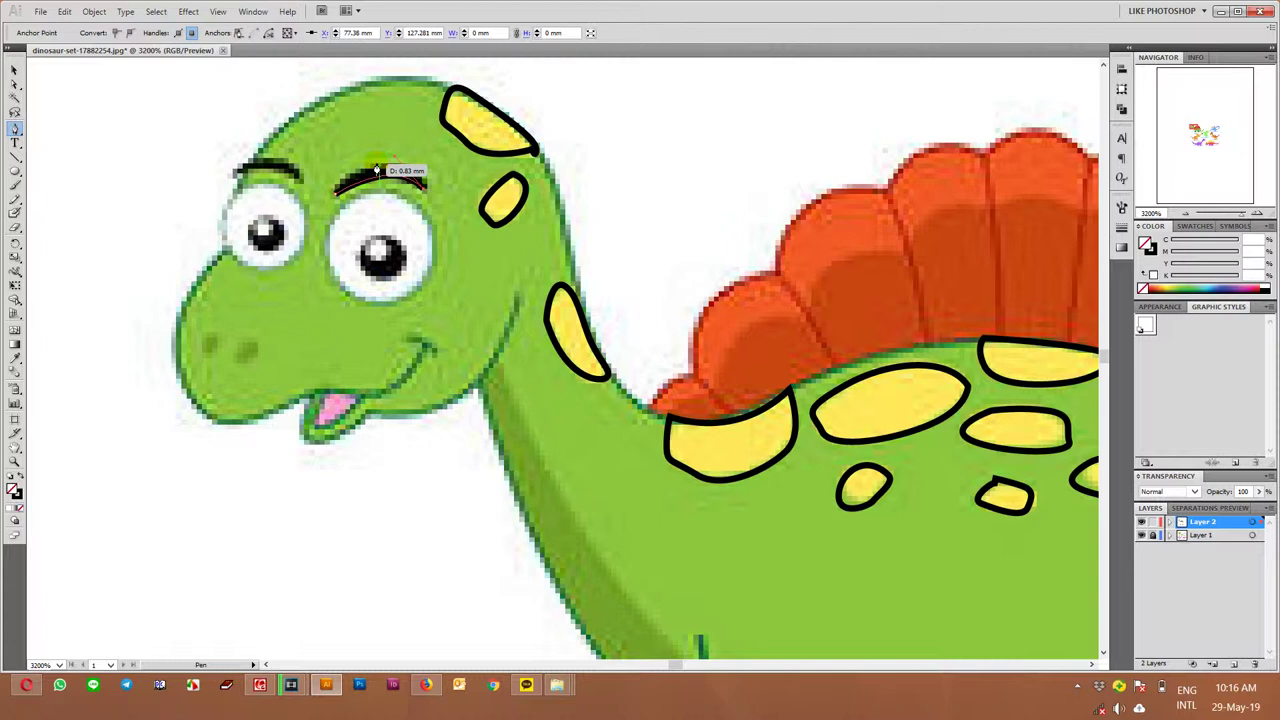
pyautogui.click(336, 172)
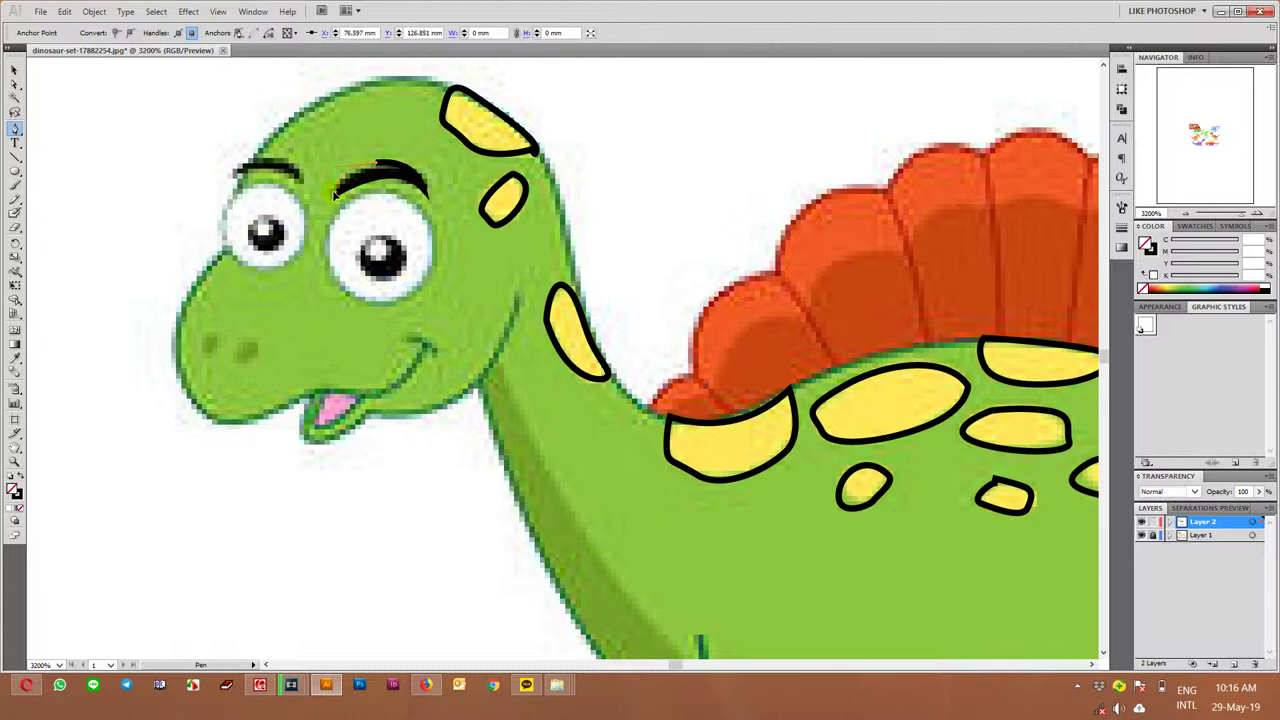
pyautogui.click(334, 198)
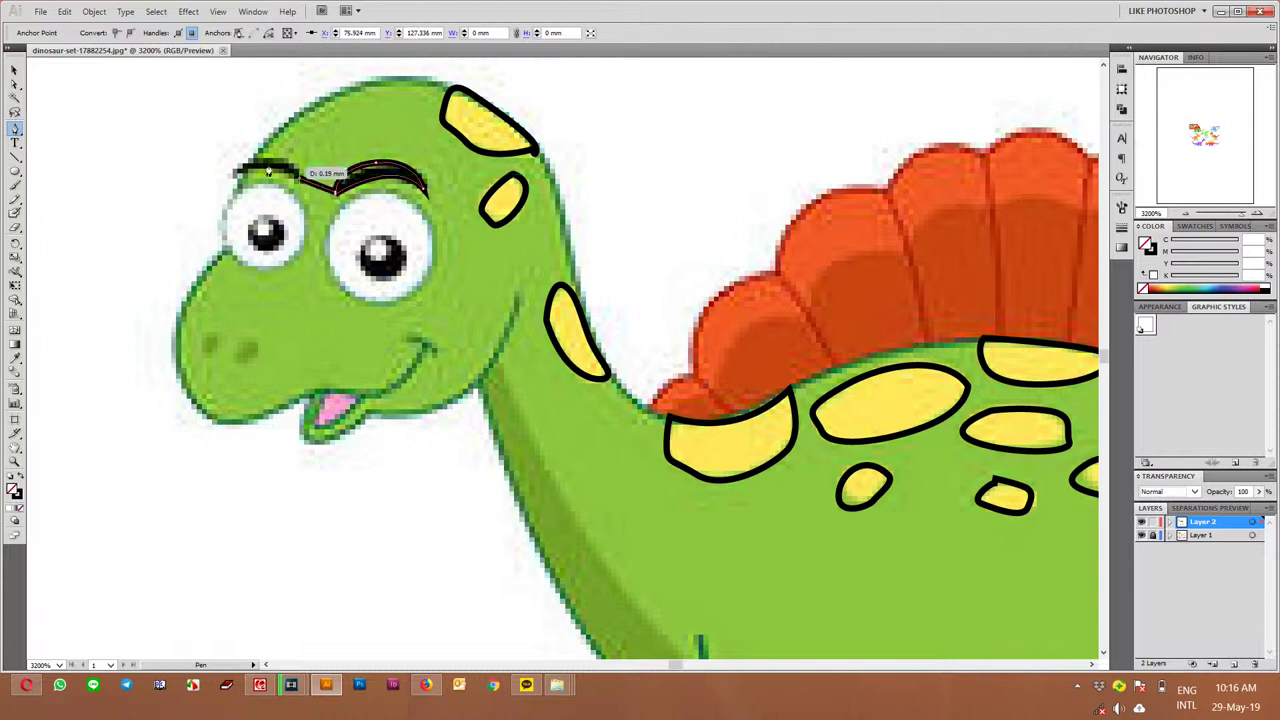
pyautogui.moveTo(320, 185); pyautogui.dragTo(320, 186)
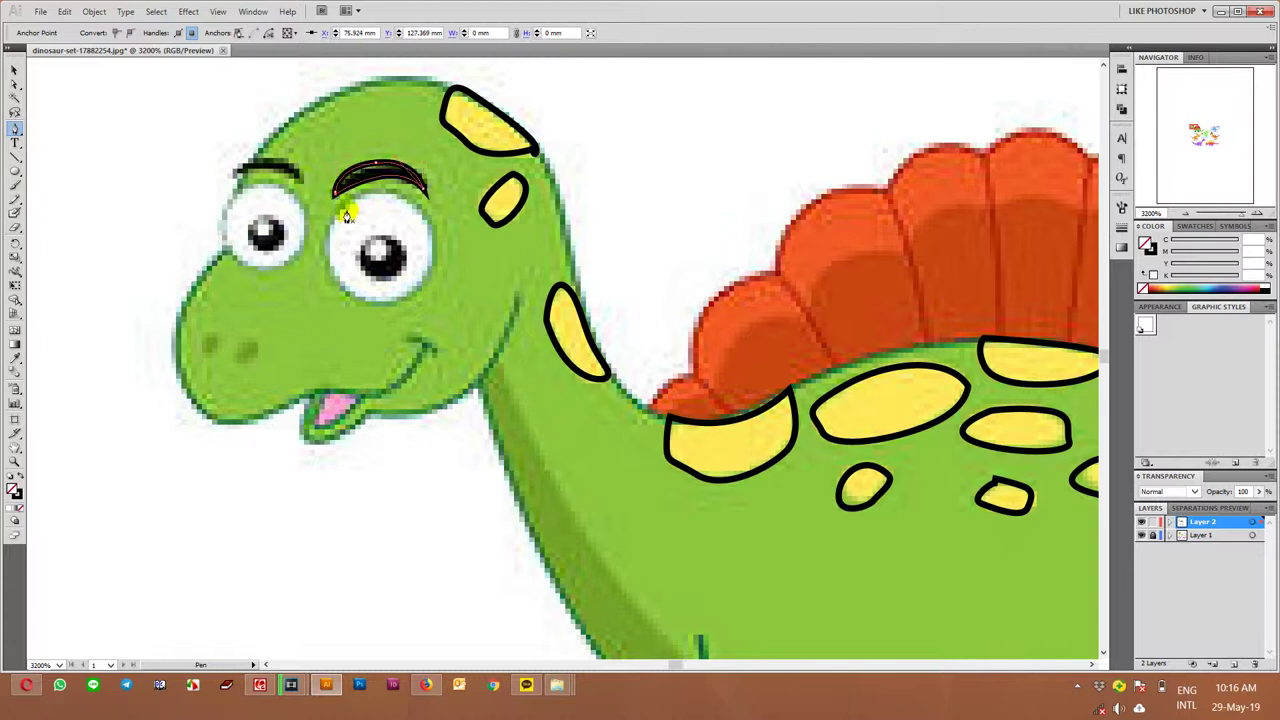
# Start the left eyebrow path and dismiss the Convert Anchor Point warning
pyautogui.click(230, 176)
pyautogui.moveTo(226, 174)
pyautogui.mouseDown()
pyautogui.moveTo(148, 216)
pyautogui.moveTo(167, 216)
pyautogui.mouseUp()
pyautogui.keyDown('alt'); pyautogui.click(223, 171); pyautogui.keyUp('alt')
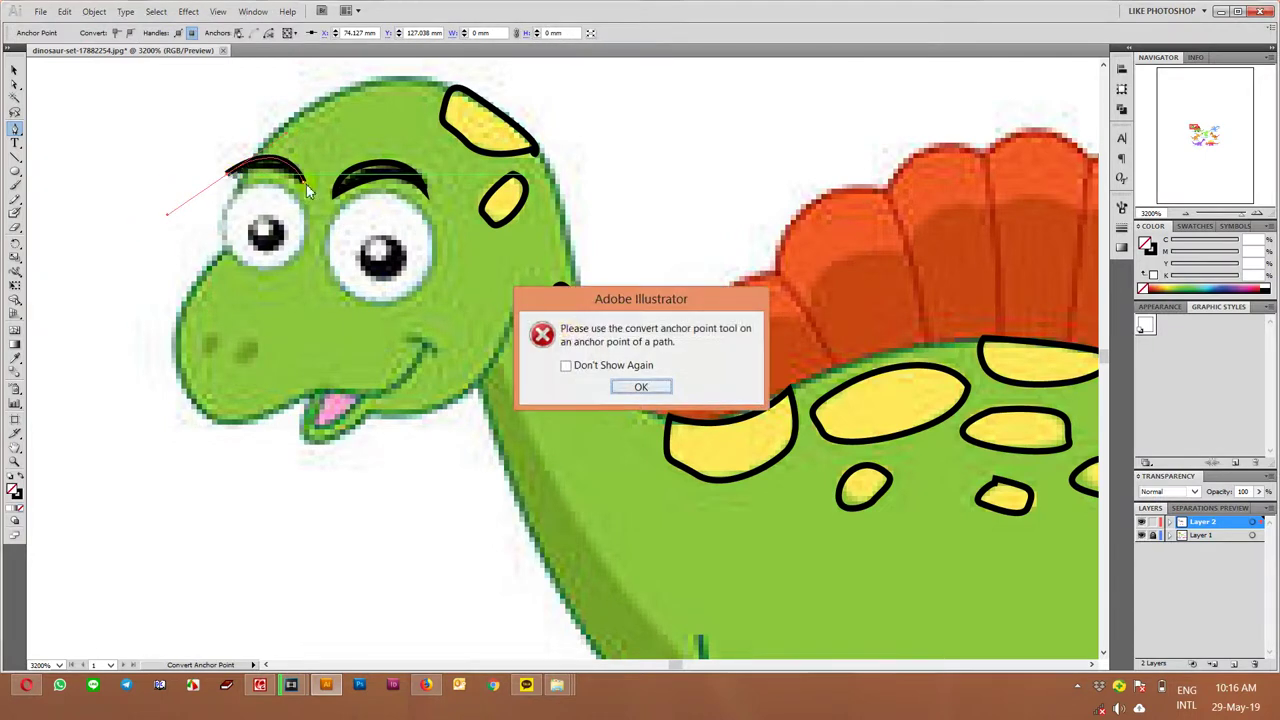
pyautogui.press('Return')
# Finish the left eyebrow curve and draw an ellipse around the right eye
pyautogui.moveTo(223, 171)
pyautogui.mouseDown()
pyautogui.moveTo(307, 195)
pyautogui.moveTo(324, 214)
pyautogui.mouseUp()
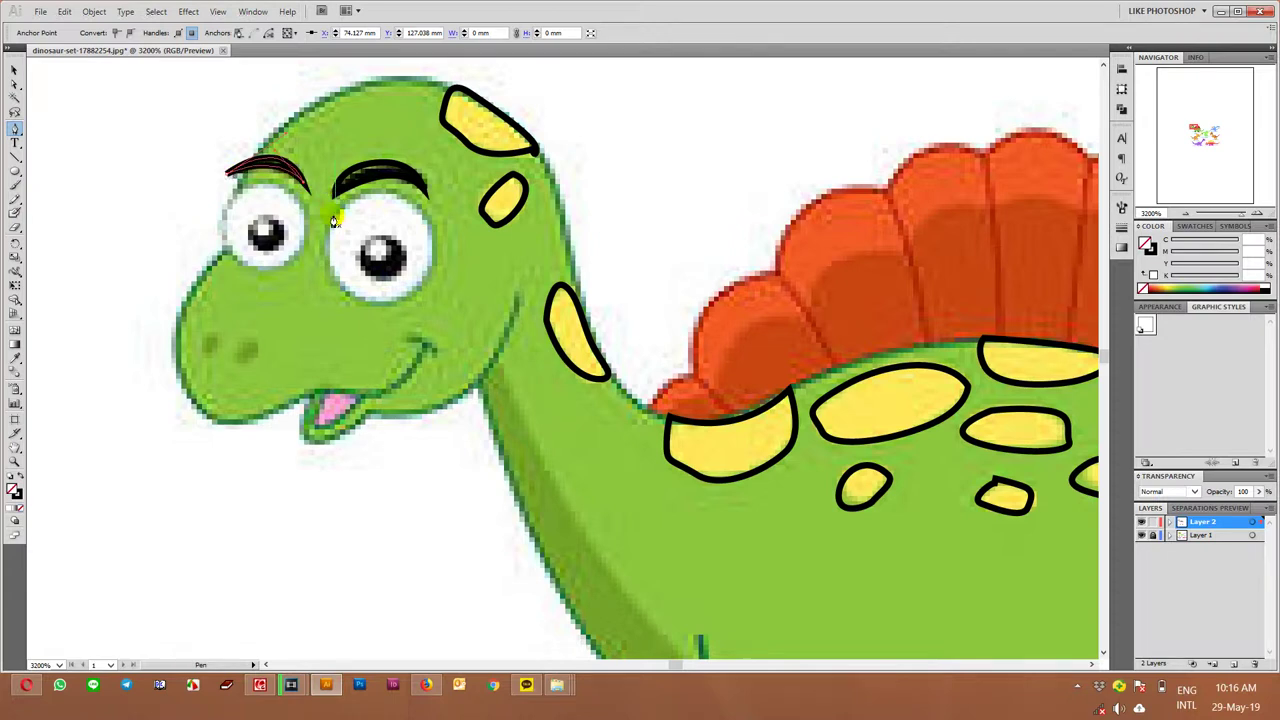
pyautogui.keyDown('ctrl'); pyautogui.click(349, 251); pyautogui.keyUp('ctrl')
pyautogui.click(15, 155)
pyautogui.moveTo(15, 170); pyautogui.dragTo(65, 178)
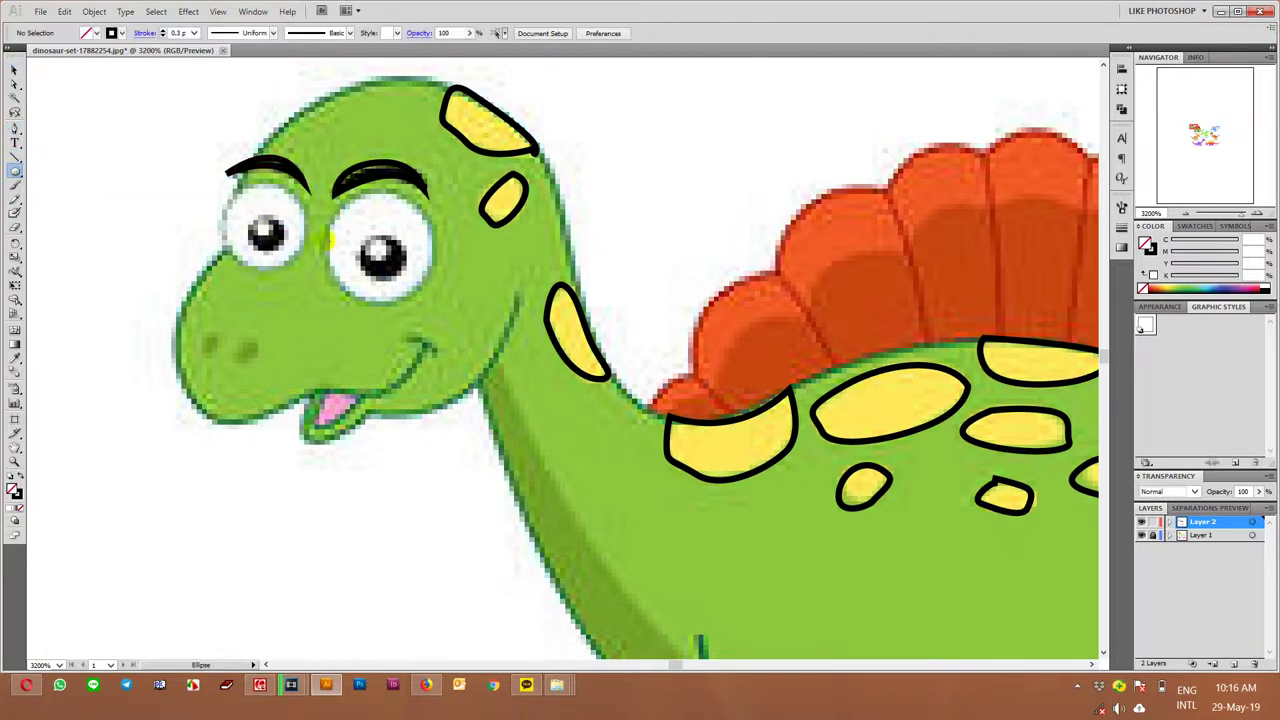
pyautogui.moveTo(330, 196); pyautogui.dragTo(436, 304)
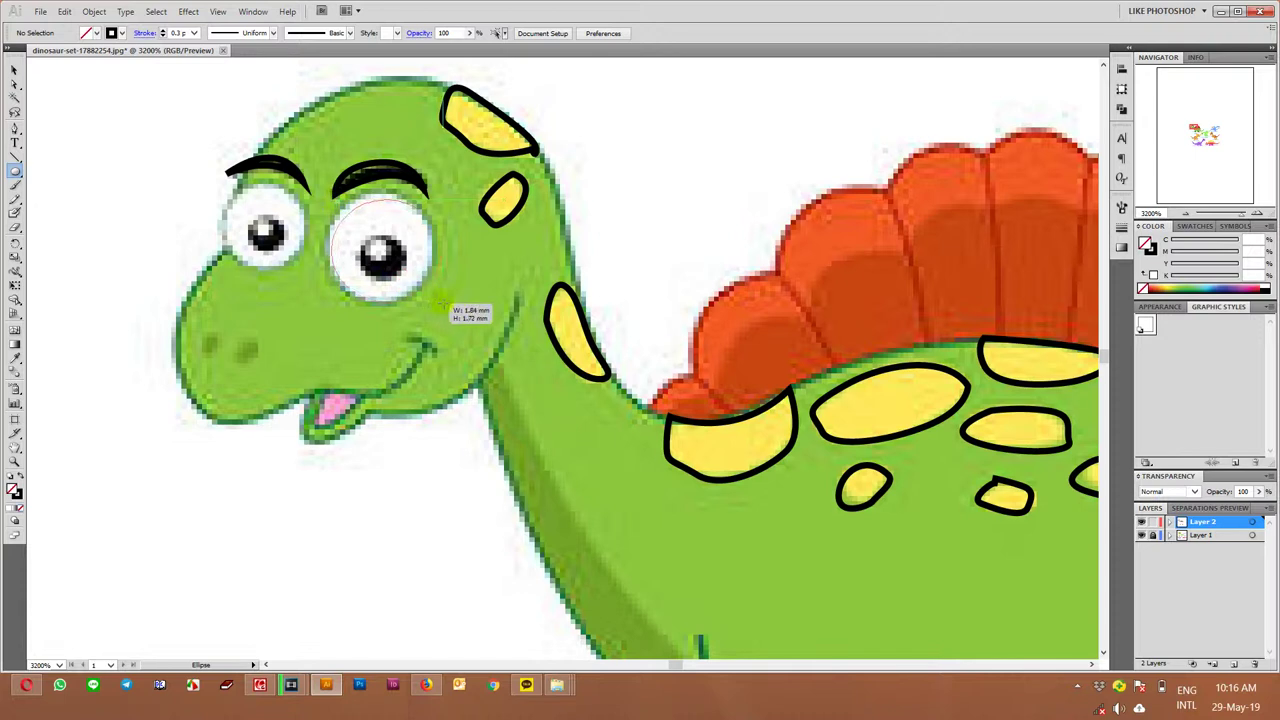
# Fit the eye circle, copy it onto the left eye and shrink the copy
pyautogui.press('v')
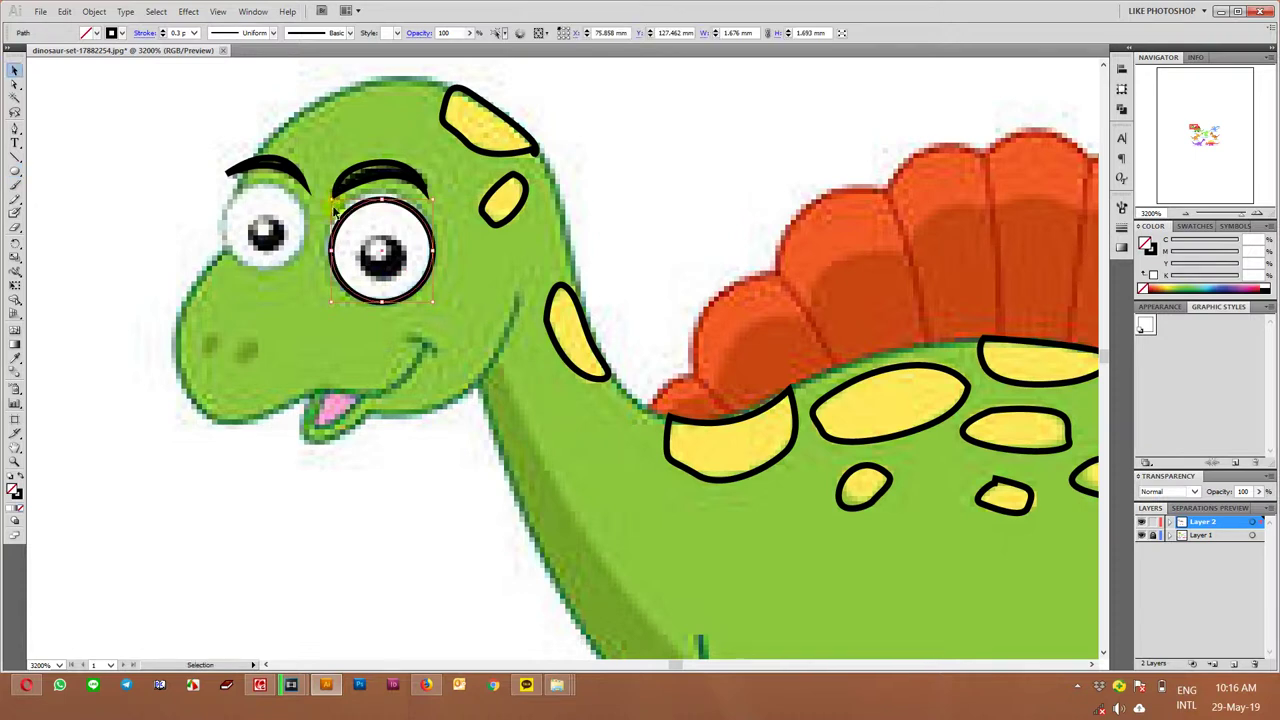
pyautogui.moveTo(333, 200); pyautogui.dragTo(328, 194)
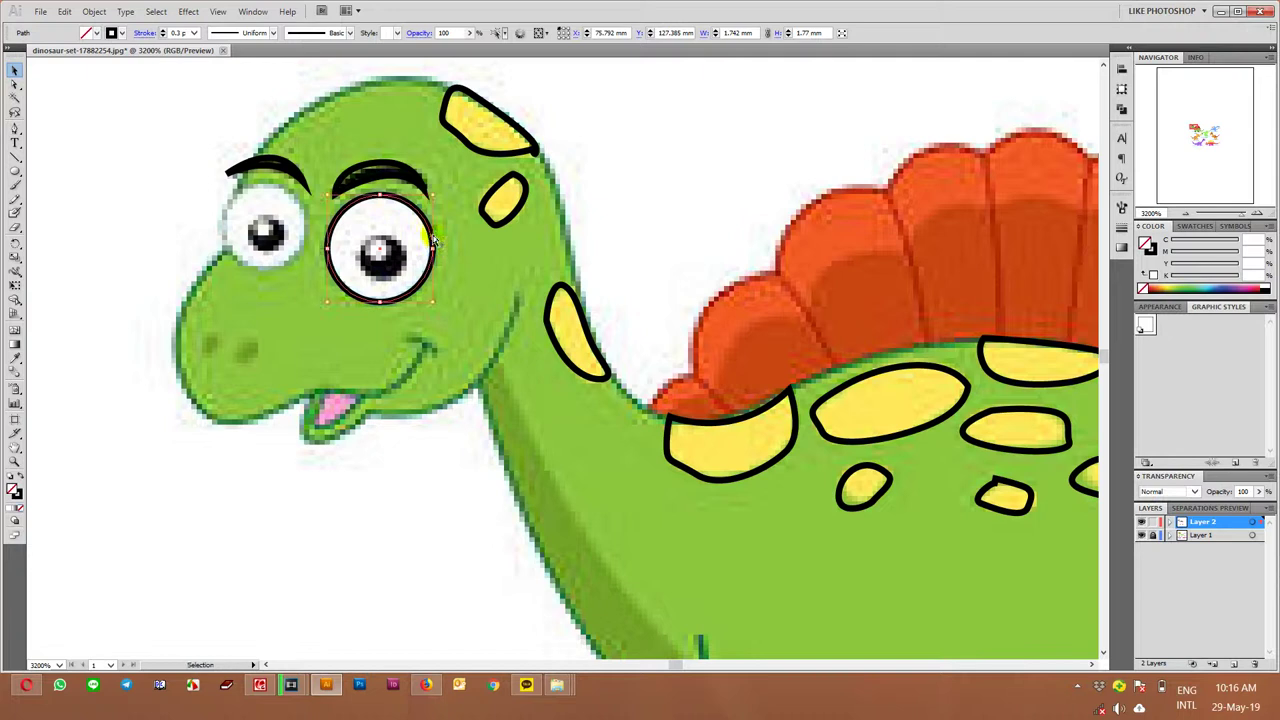
pyautogui.moveTo(428, 230); pyautogui.dragTo(324, 223)
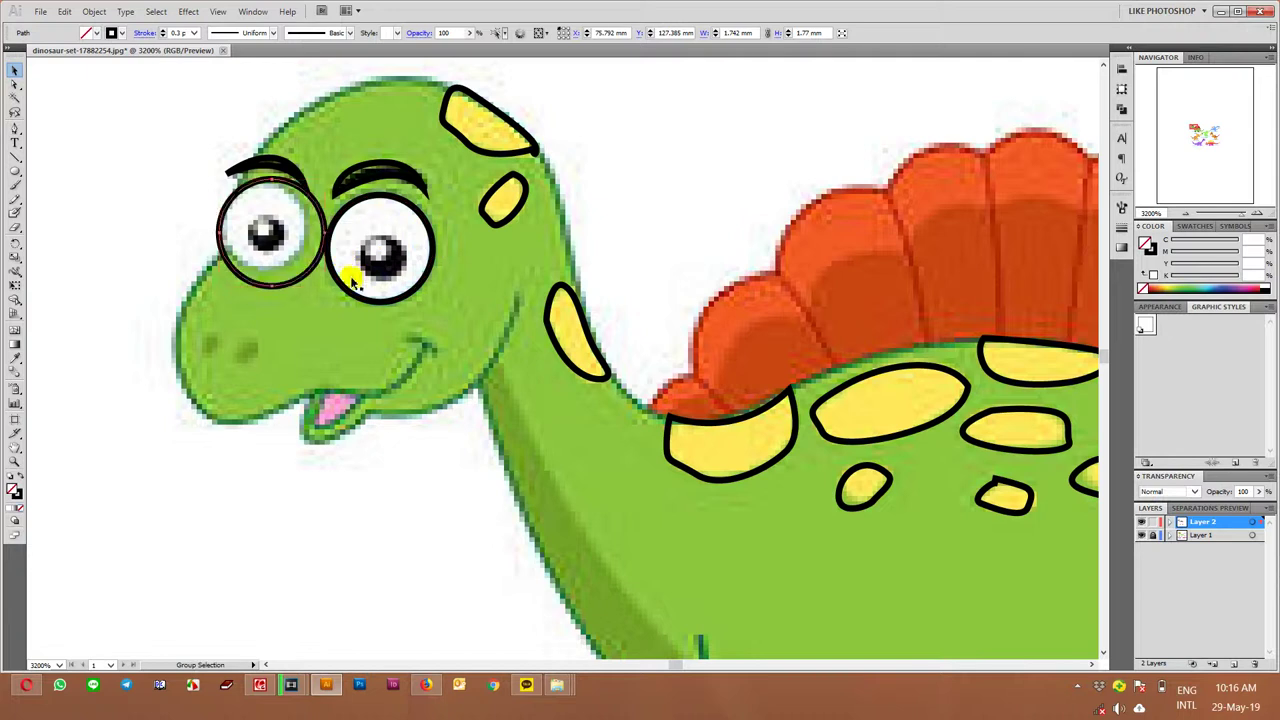
pyautogui.moveTo(323, 288); pyautogui.dragTo(321, 268)
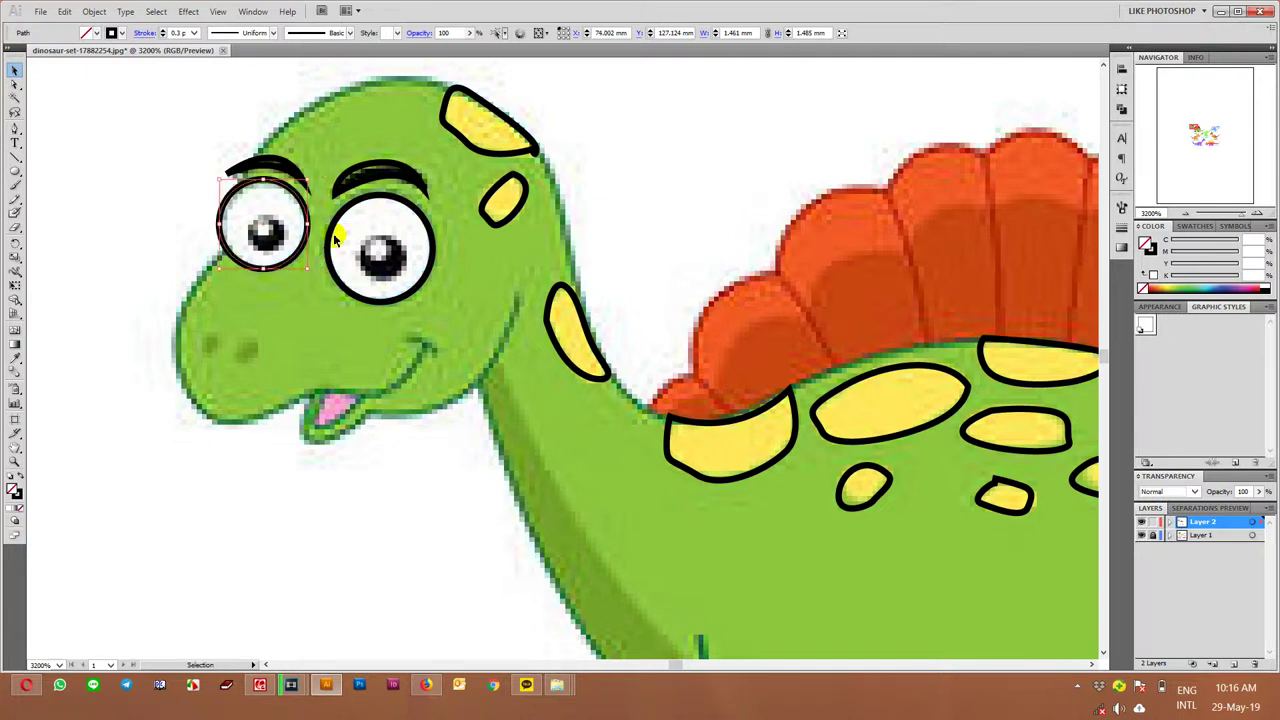
# Shrink a circle down to pupil size and place it on the right pupil
pyautogui.click(428, 232)
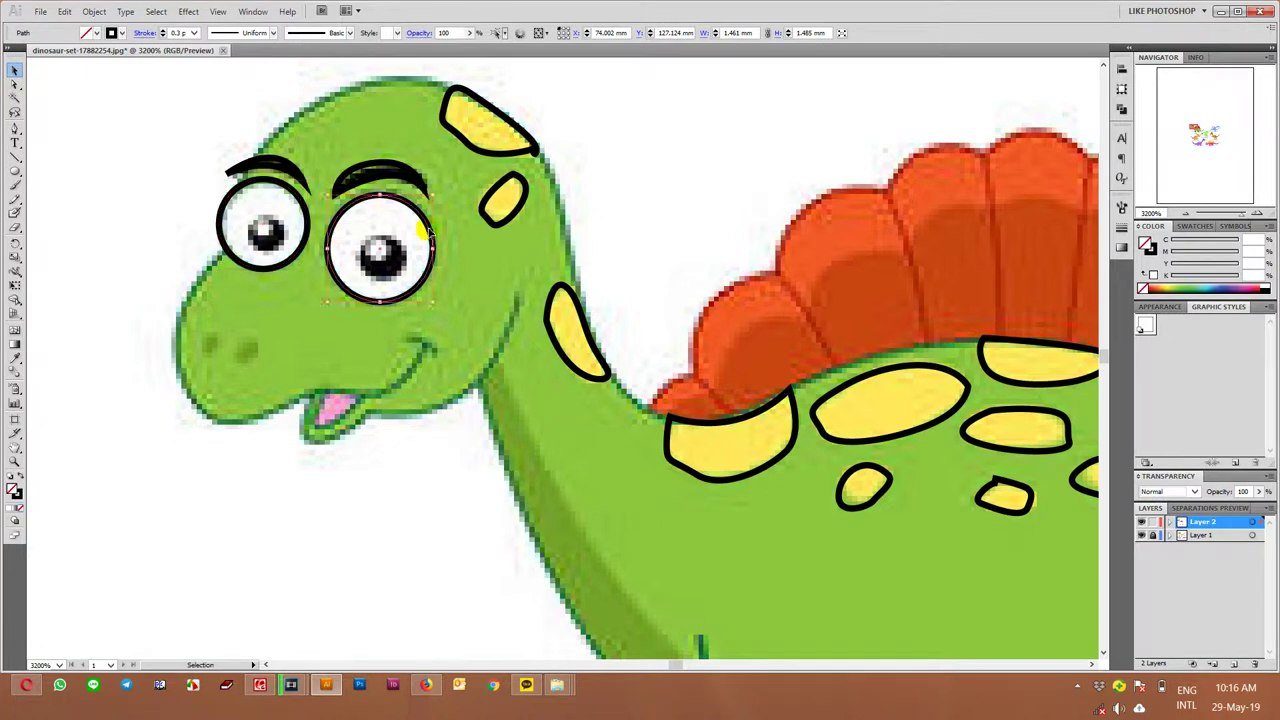
pyautogui.press('v')
pyautogui.moveTo(435, 194)
pyautogui.mouseDown()
pyautogui.moveTo(398, 231)
pyautogui.moveTo(365, 230)
pyautogui.mouseUp()
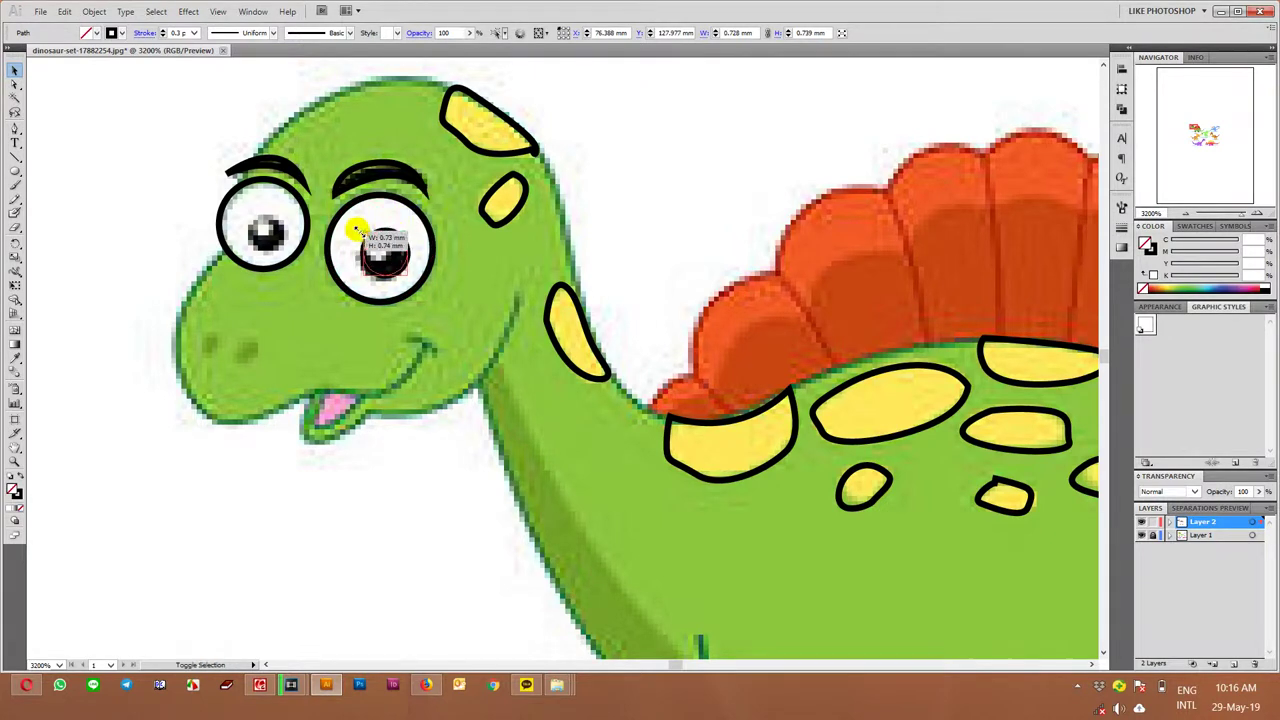
pyautogui.click(449, 273)
pyautogui.hotkey('ctrl', 'x')
pyautogui.hotkey('ctrl', 'v')
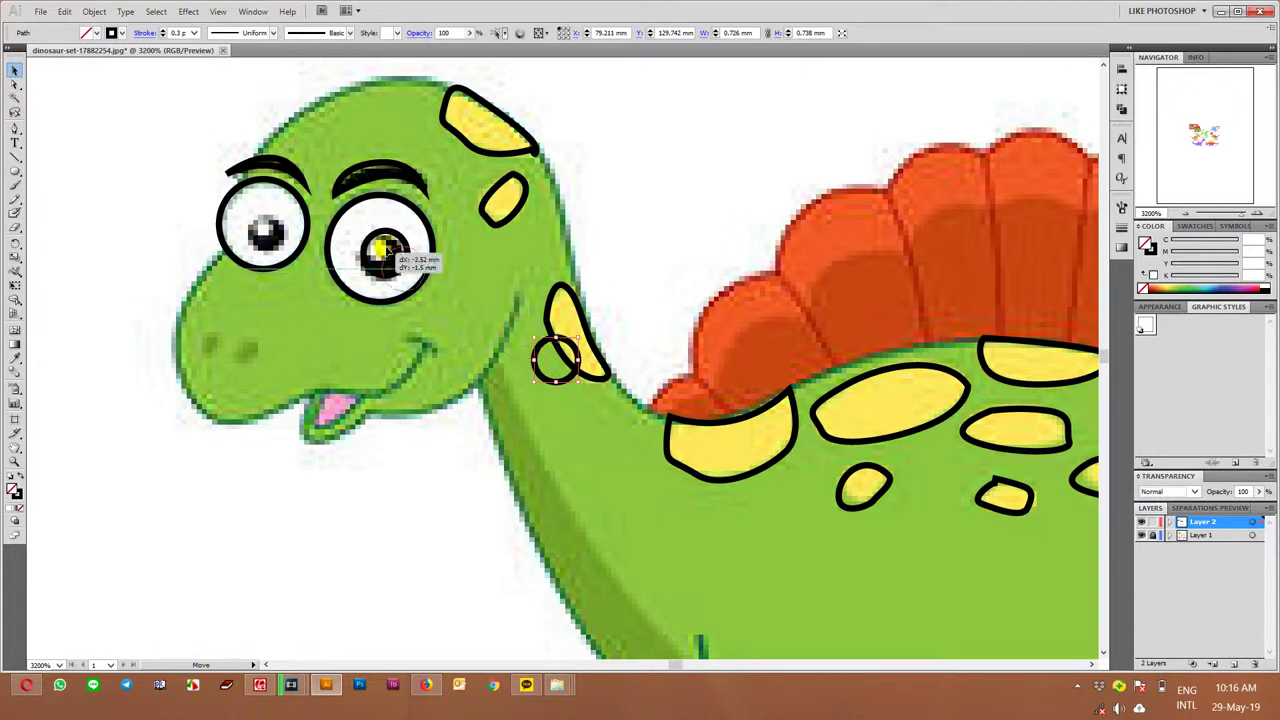
pyautogui.moveTo(459, 298)
pyautogui.mouseDown()
pyautogui.moveTo(419, 280)
pyautogui.moveTo(393, 243)
pyautogui.moveTo(386, 257)
pyautogui.mouseUp()
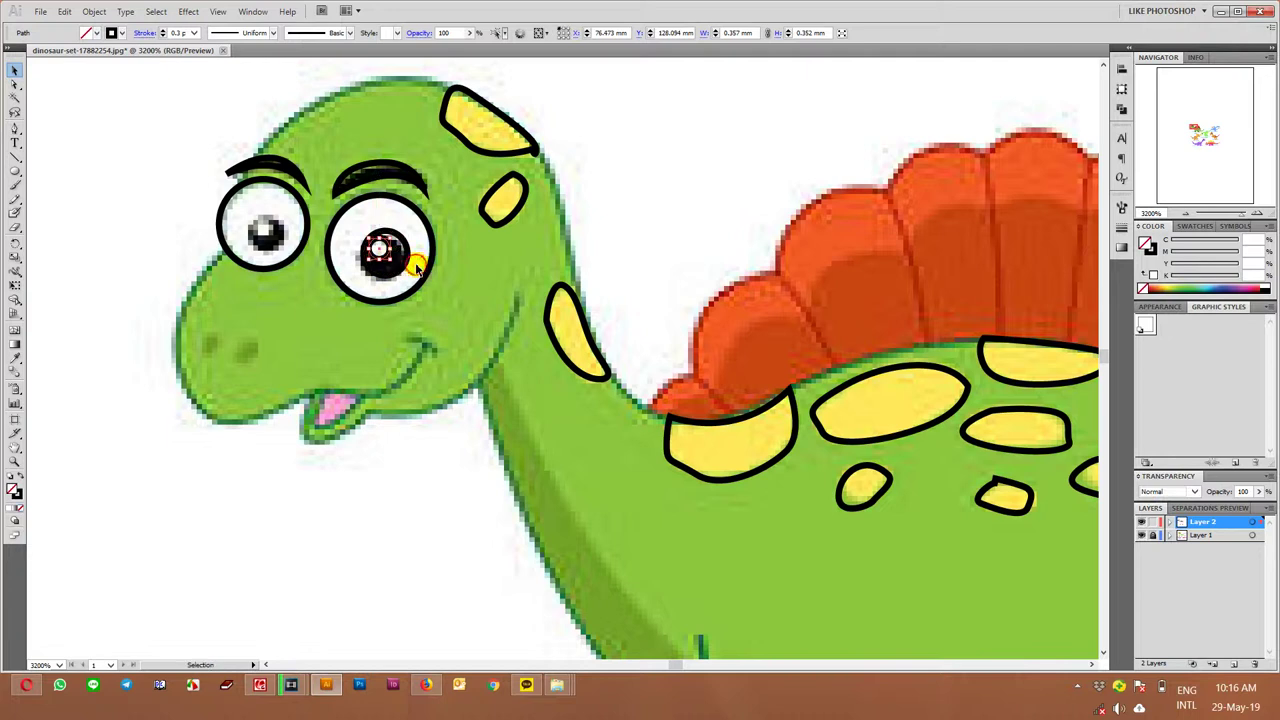
# Alt-drag a copy of the pupil circle onto the left eye
pyautogui.keyDown('shift'); pyautogui.click(397, 252); pyautogui.keyUp('shift')
pyautogui.click(472, 260)
pyautogui.click(386, 252)
pyautogui.moveTo(386, 252)
pyautogui.mouseDown()
pyautogui.moveTo(282, 216)
pyautogui.moveTo(268, 228)
pyautogui.mouseUp()
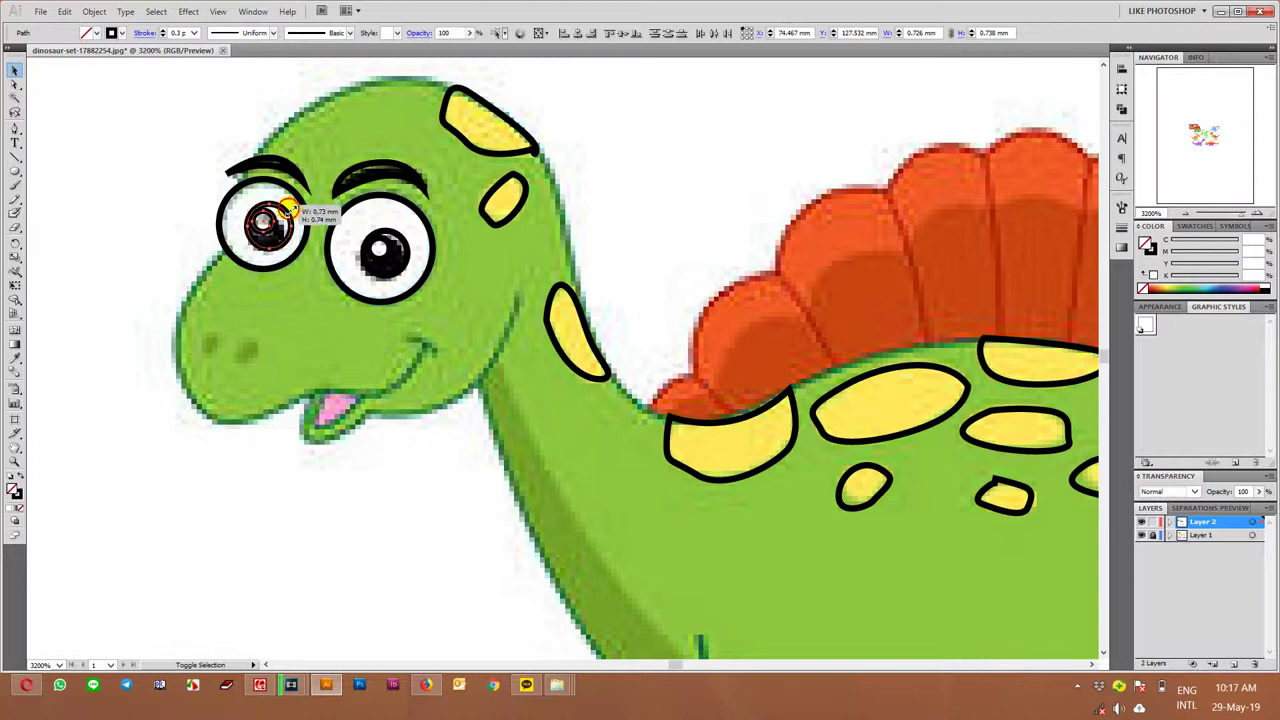
# Trace a closed curved outline around the pink tongue with the Pen tool
pyautogui.click(360, 472)
pyautogui.scroll(1, 360, 472)
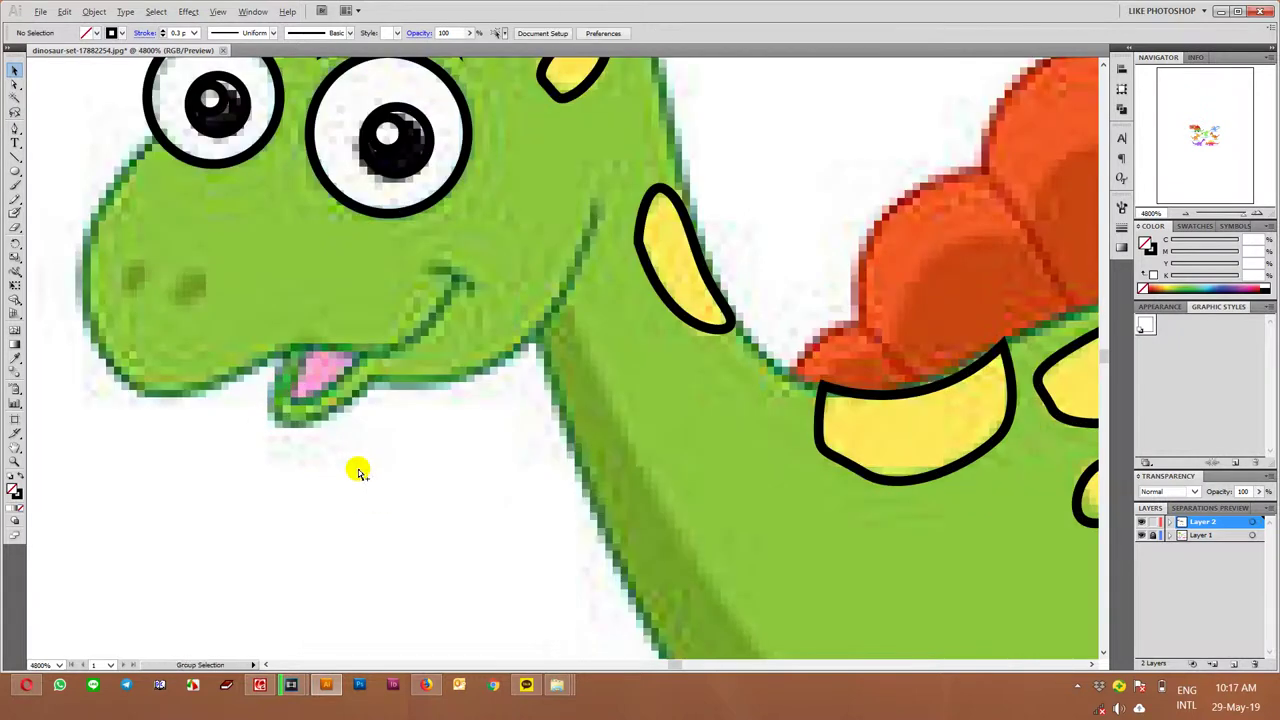
pyautogui.press('p')
pyautogui.click(309, 357)
pyautogui.moveTo(291, 400); pyautogui.dragTo(353, 372)
pyautogui.click(363, 351)
pyautogui.click(308, 353)
pyautogui.moveTo(308, 353); pyautogui.dragTo(310, 355)
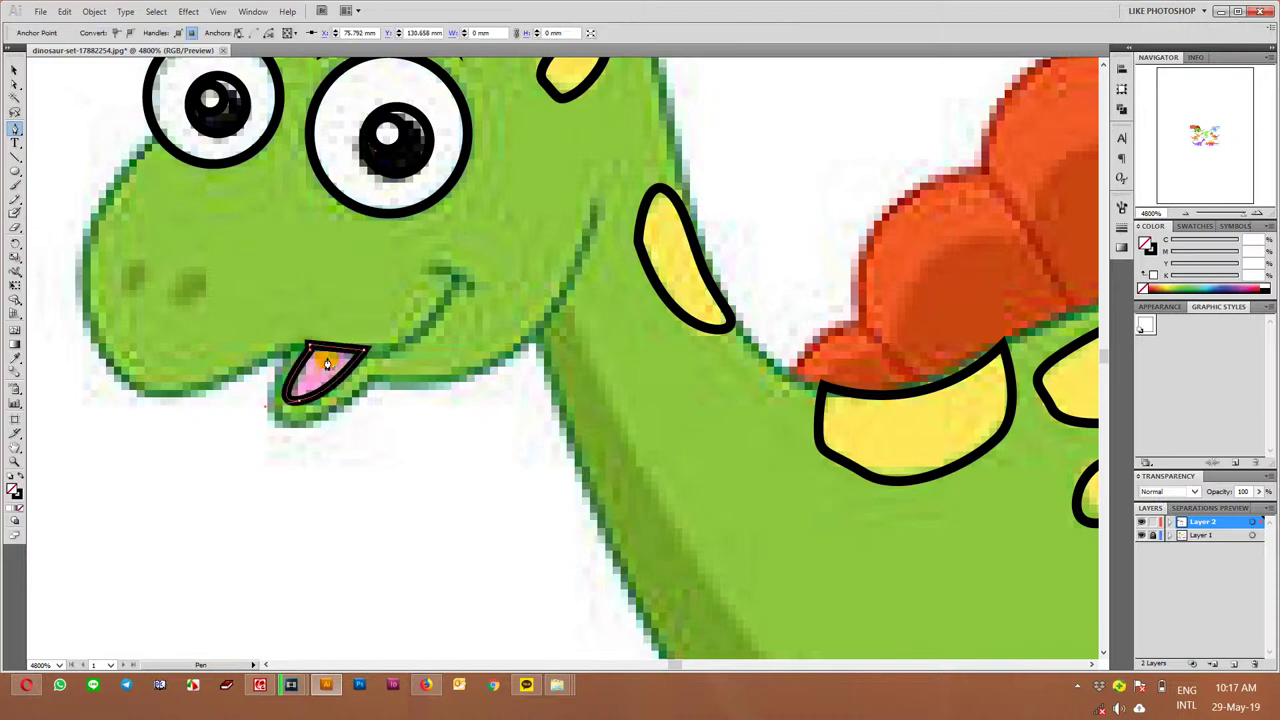
# Deselect the finished tongue outline and scroll to review the face
pyautogui.press('v')
pyautogui.click(406, 437)
pyautogui.scroll(-2, 406, 437)
pyautogui.scroll(-3, 406, 437)
pyautogui.scroll(2, 668, 453)
pyautogui.scroll(1, 640, 454)
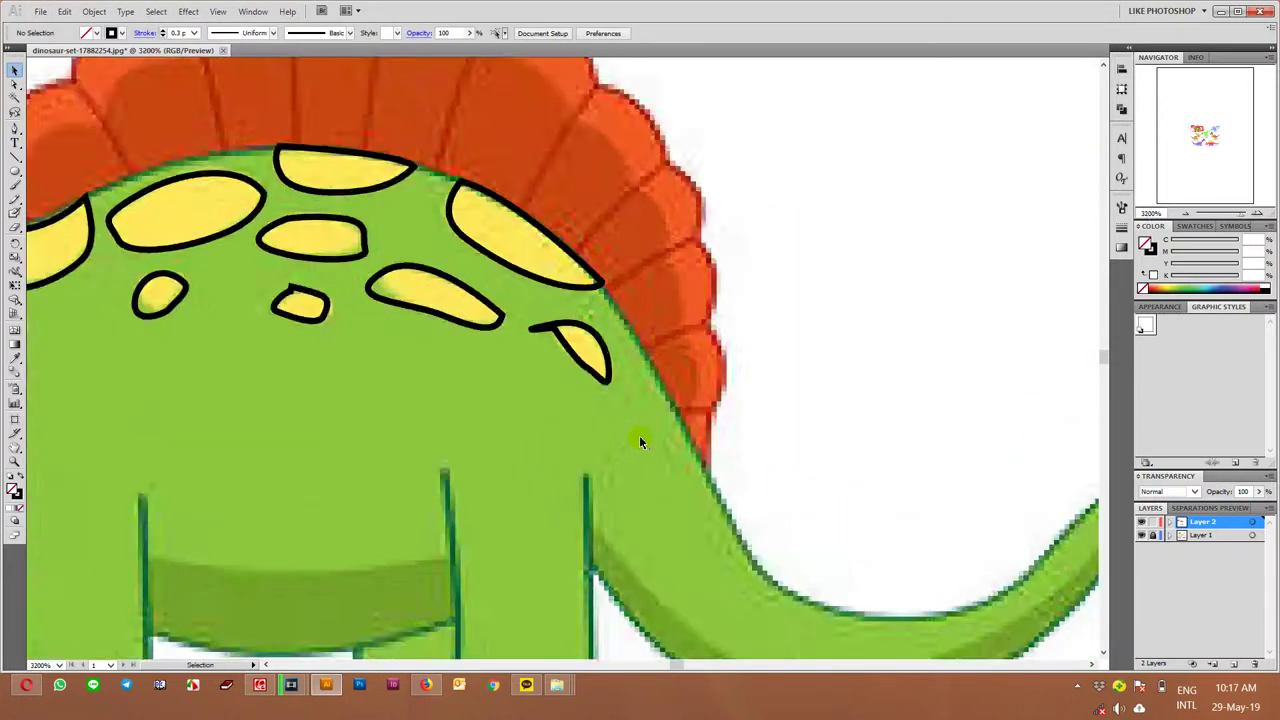
# Trace a long path up the frill near the tail, then delete it
pyautogui.press('p')
pyautogui.click(695, 465)
pyautogui.moveTo(695, 463); pyautogui.dragTo(703, 347)
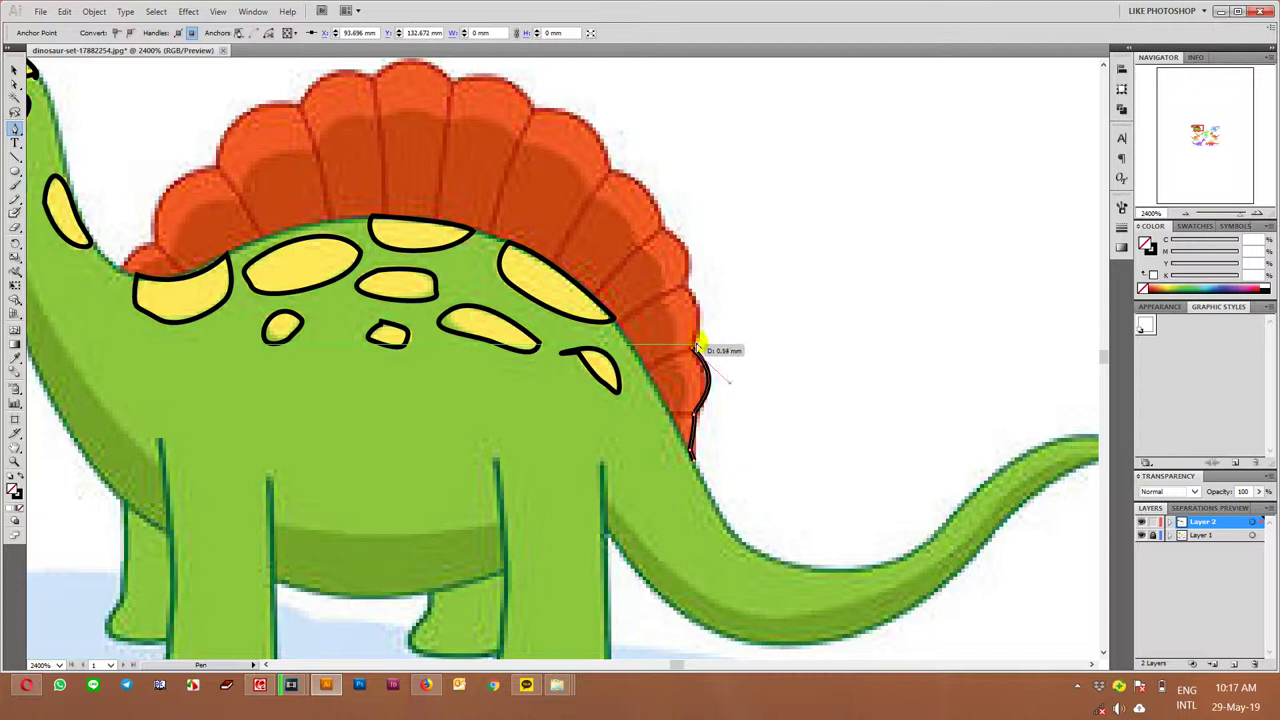
pyautogui.moveTo(686, 291)
pyautogui.mouseDown()
pyautogui.moveTo(655, 285)
pyautogui.moveTo(680, 288)
pyautogui.mouseUp()
pyautogui.moveTo(659, 233)
pyautogui.mouseDown()
pyautogui.moveTo(616, 240)
pyautogui.moveTo(643, 243)
pyautogui.mouseUp()
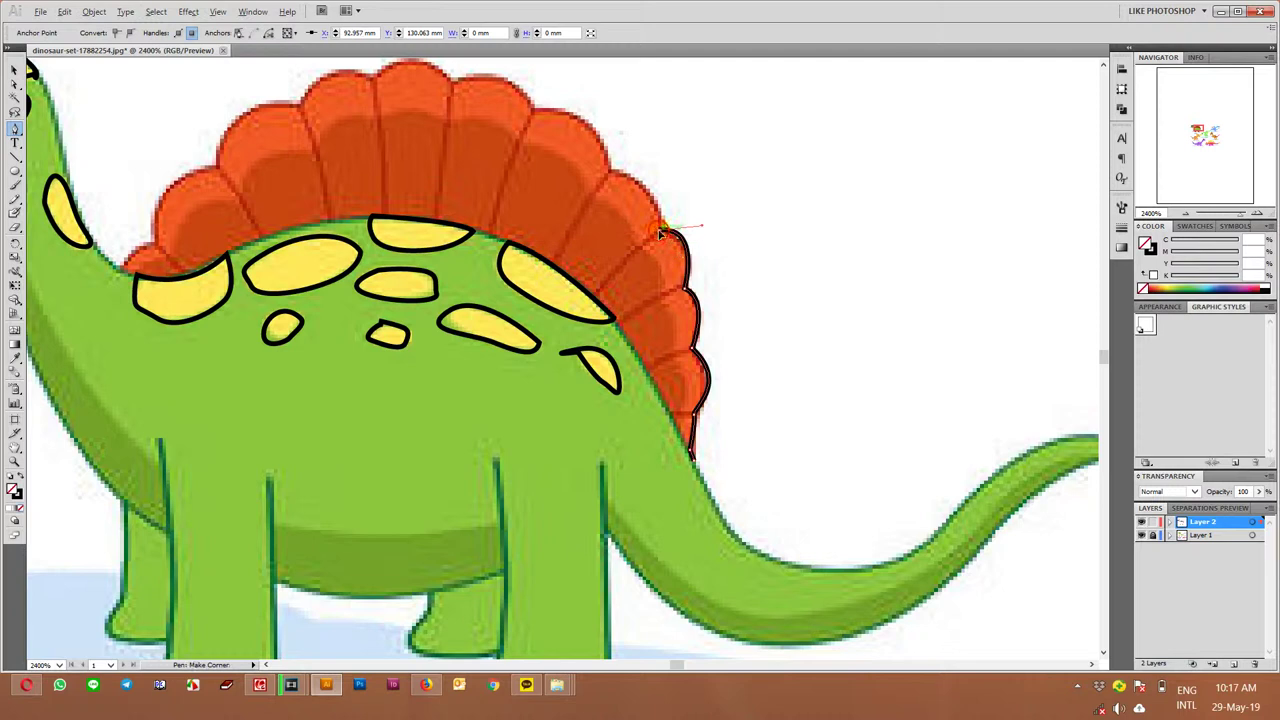
pyautogui.scroll(1, 645, 205)
pyautogui.moveTo(594, 175); pyautogui.dragTo(590, 178)
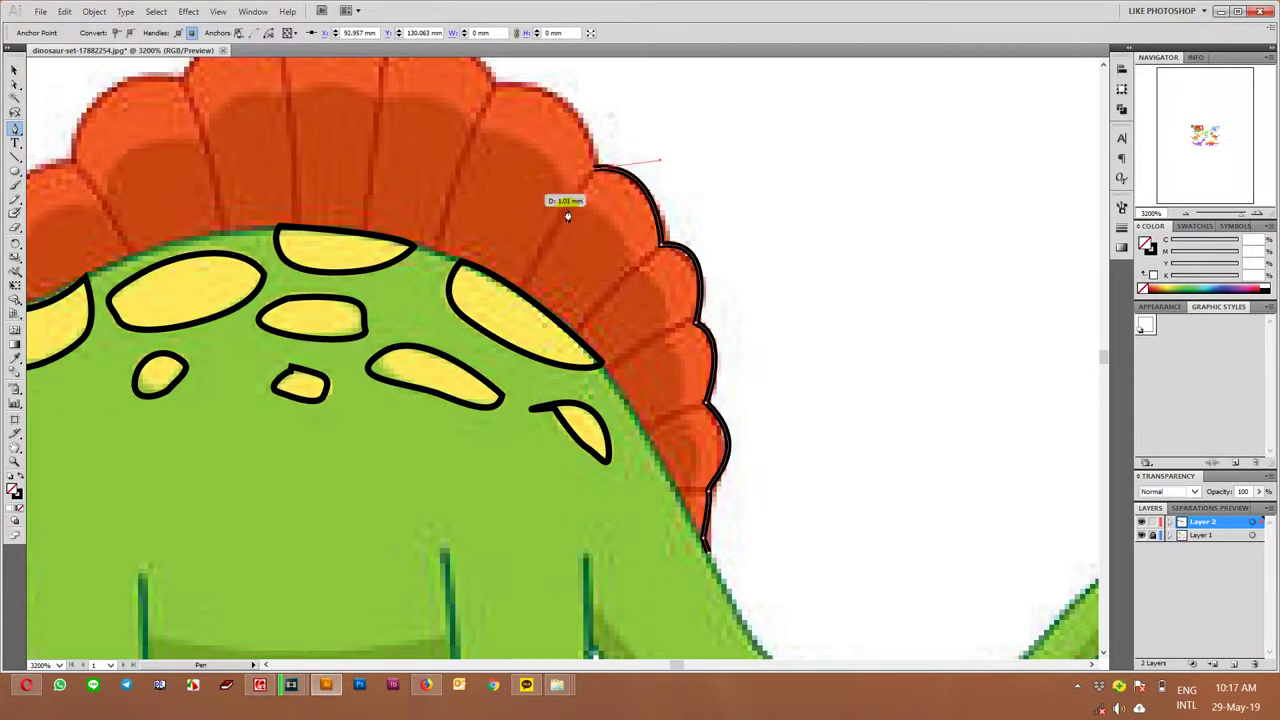
pyautogui.keyDown('ctrl'); pyautogui.click(630, 236); pyautogui.keyUp('ctrl')
pyautogui.scroll(-1, 627, 231)
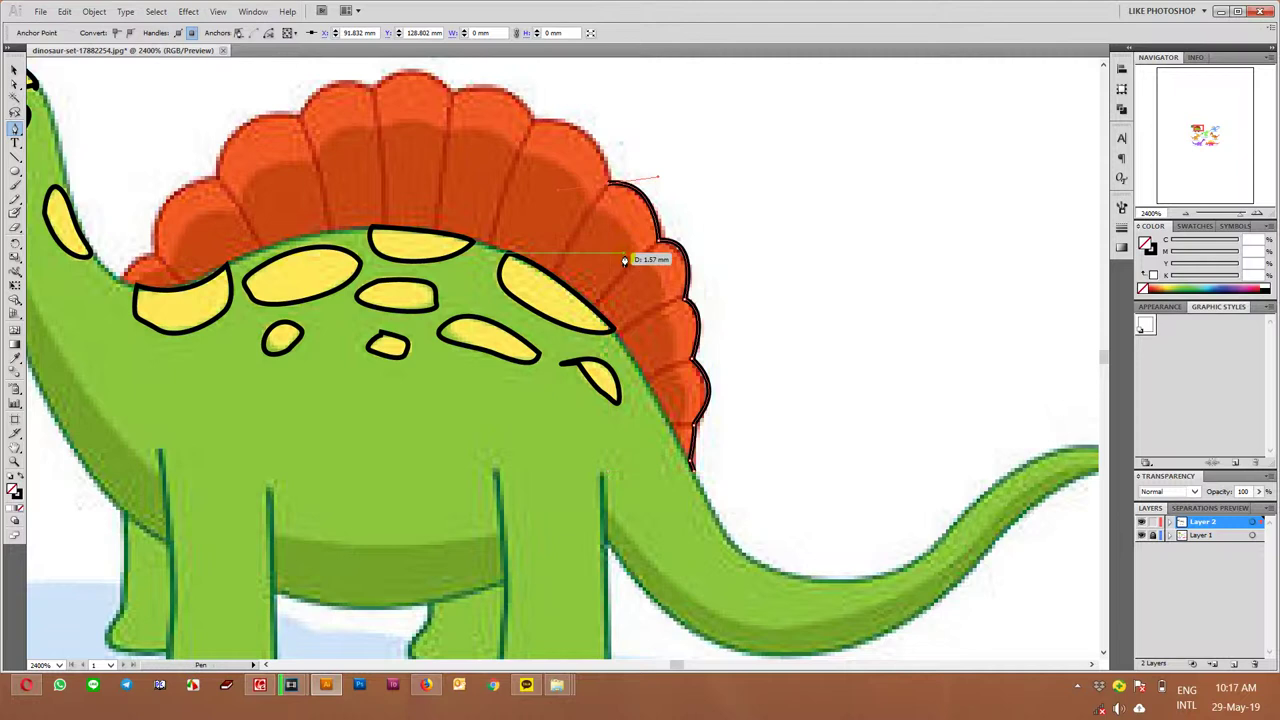
pyautogui.press('Delete')
pyautogui.scroll(1, 696, 441)
# Outline the lowest frill plate near the tail as a closed path
pyautogui.click(707, 487)
pyautogui.click(714, 427)
pyautogui.click(671, 422)
pyautogui.click(708, 487)
pyautogui.keyDown('ctrl'); pyautogui.click(733, 393); pyautogui.keyUp('ctrl')
# Outline the next frill plate up with a closed curved path
pyautogui.press('p')
pyautogui.moveTo(630, 343); pyautogui.dragTo(712, 341)
pyautogui.moveTo(649, 369); pyautogui.dragTo(646, 366)
pyautogui.keyDown('ctrl'); pyautogui.click(729, 315); pyautogui.keyUp('ctrl')
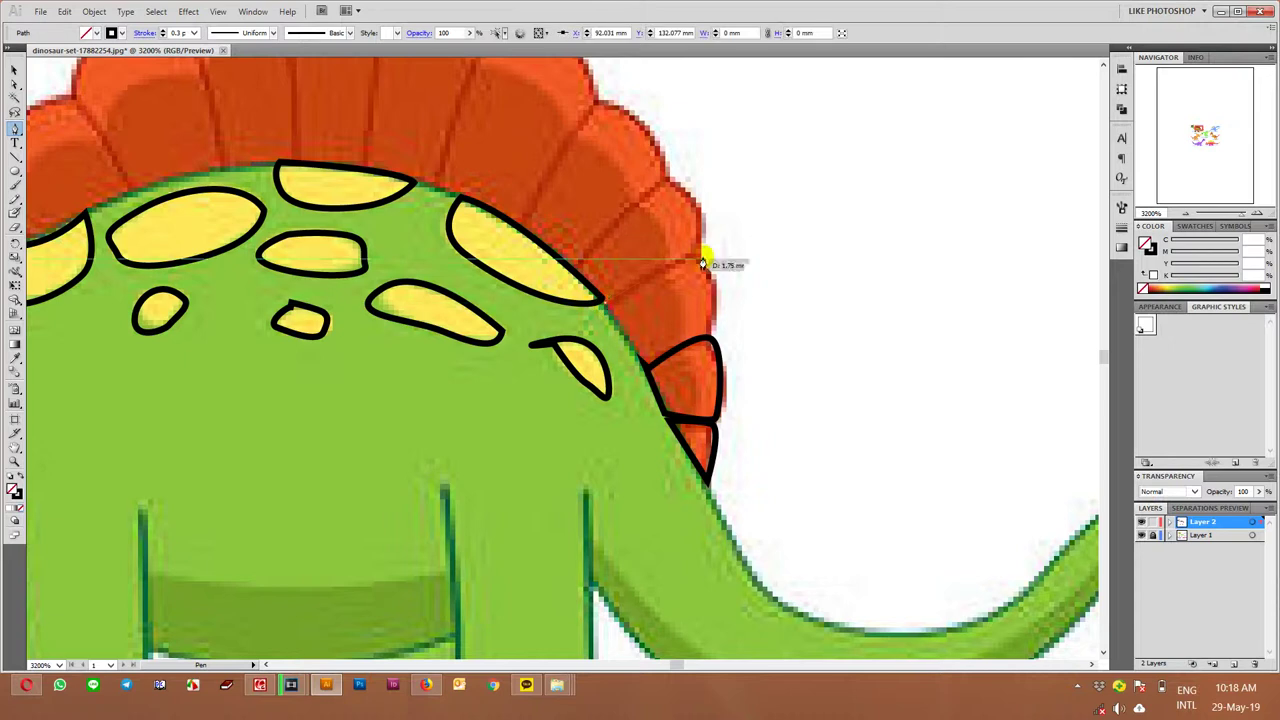
# Begin outlining a third frill plate, then return to Selection and deselect
pyautogui.click(714, 341)
pyautogui.moveTo(602, 302); pyautogui.dragTo(600, 310)
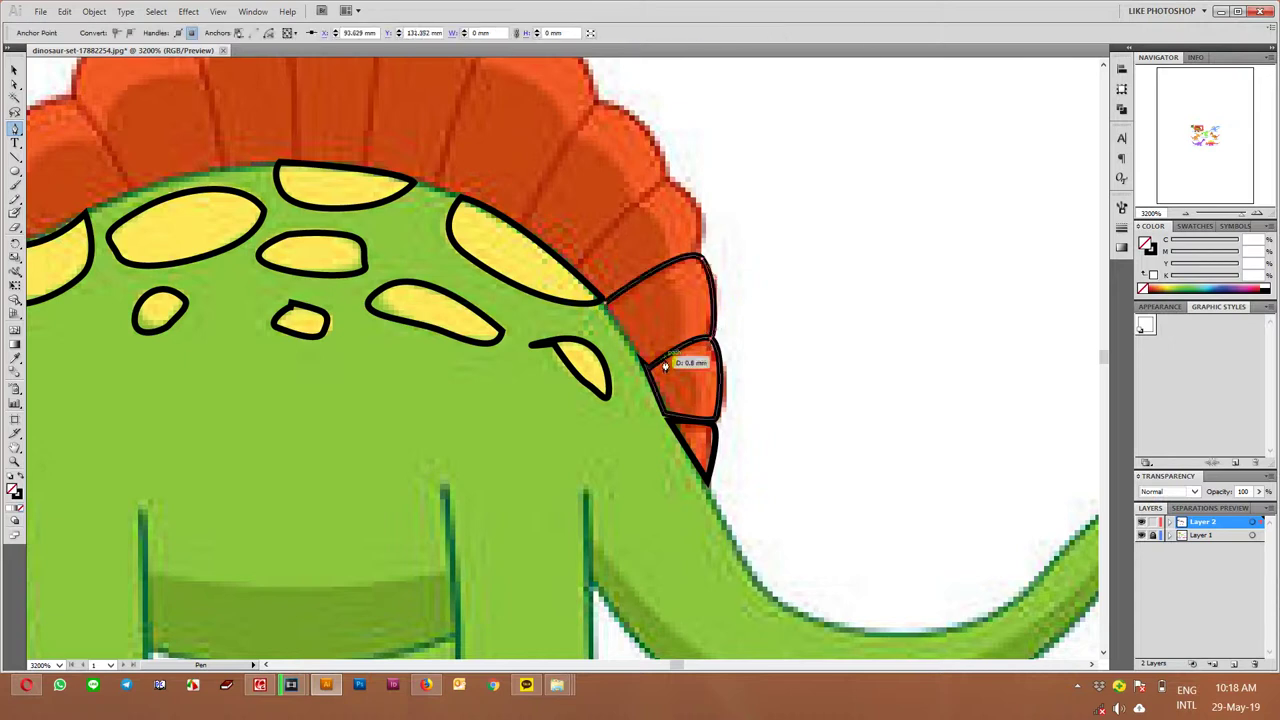
pyautogui.press('v')
pyautogui.scroll(3, 748, 250)
pyautogui.click(769, 480)
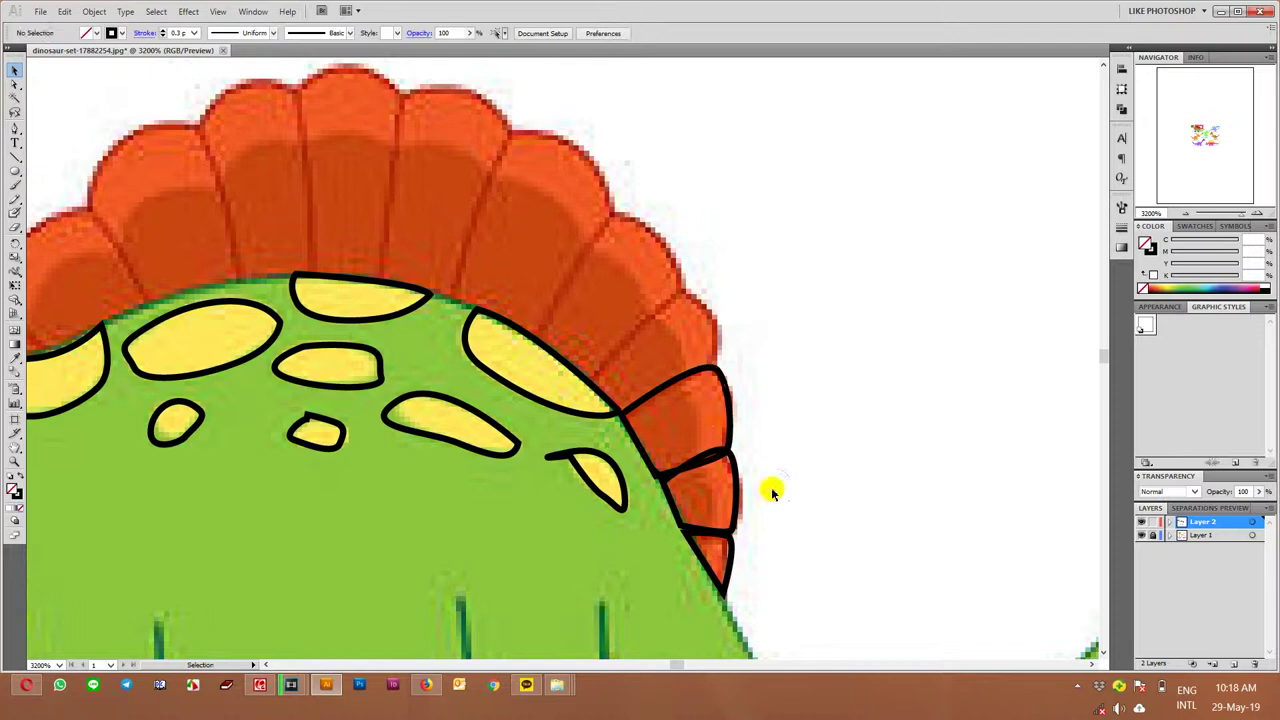
pyautogui.moveTo(762, 560); pyautogui.dragTo(713, 426)
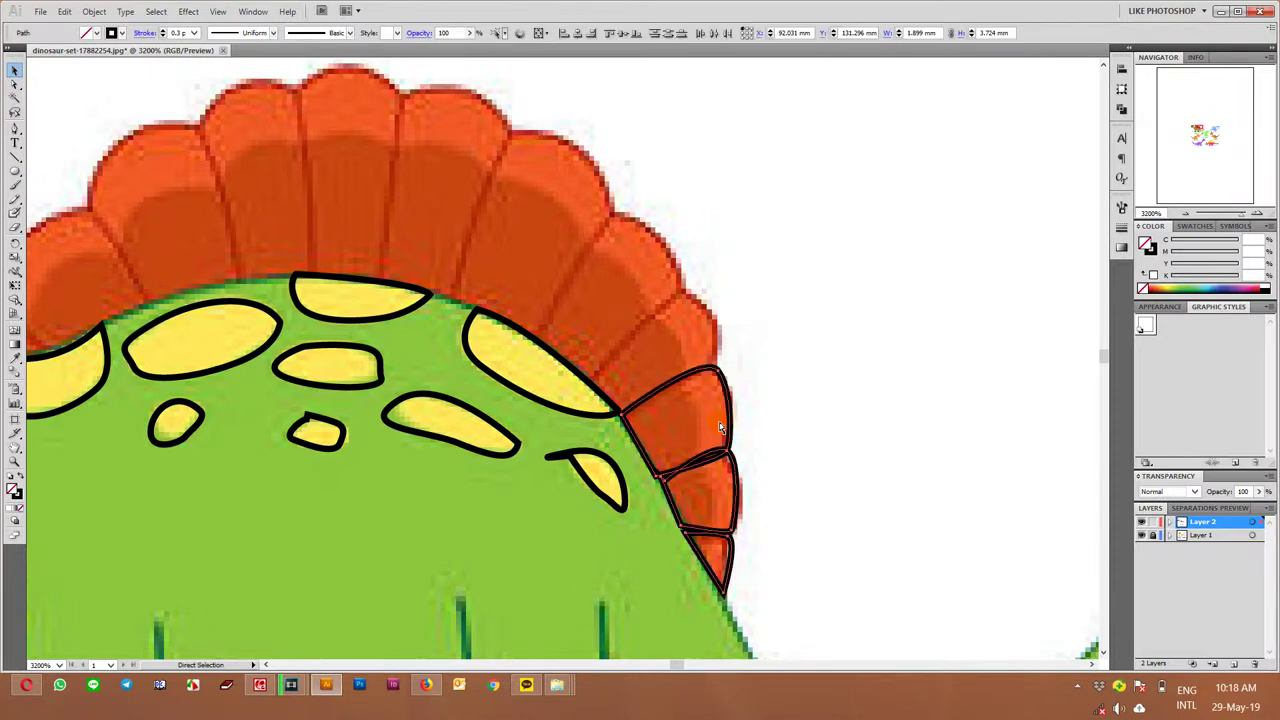
# Outline the next frill plate near the yellow spot with the Pen tool
pyautogui.click(719, 427)
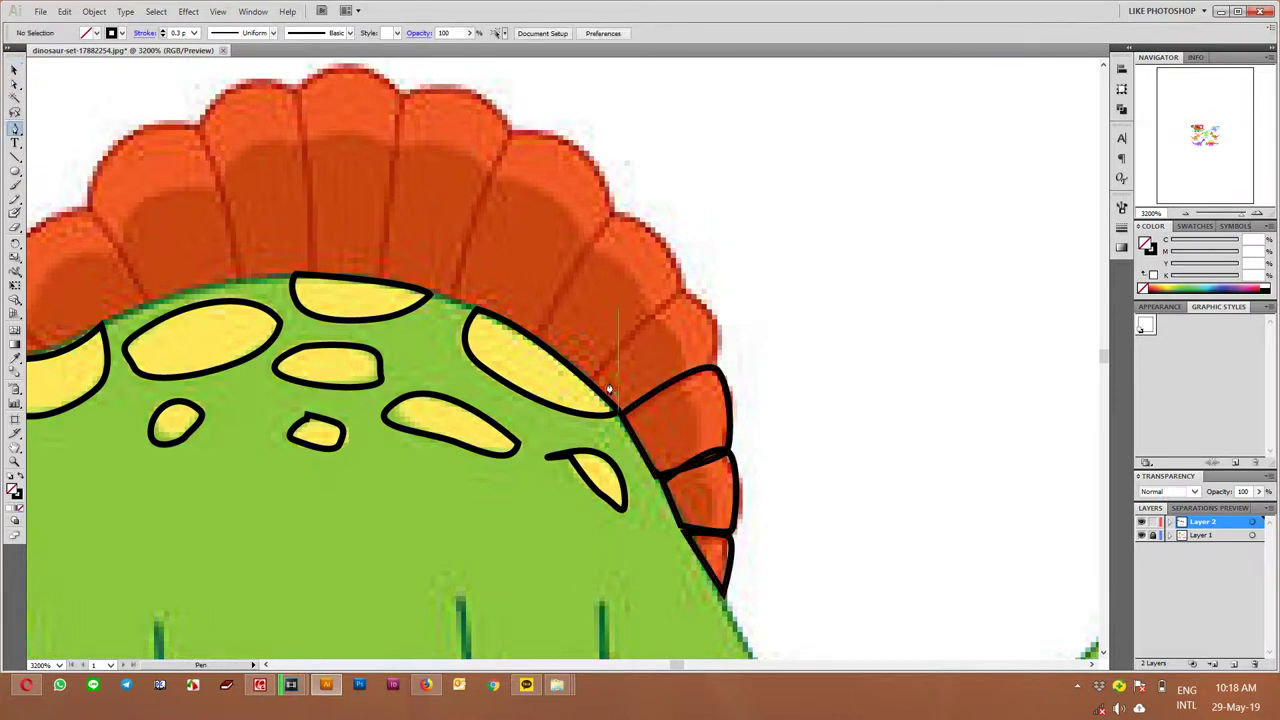
pyautogui.press('p')
pyautogui.click(698, 297)
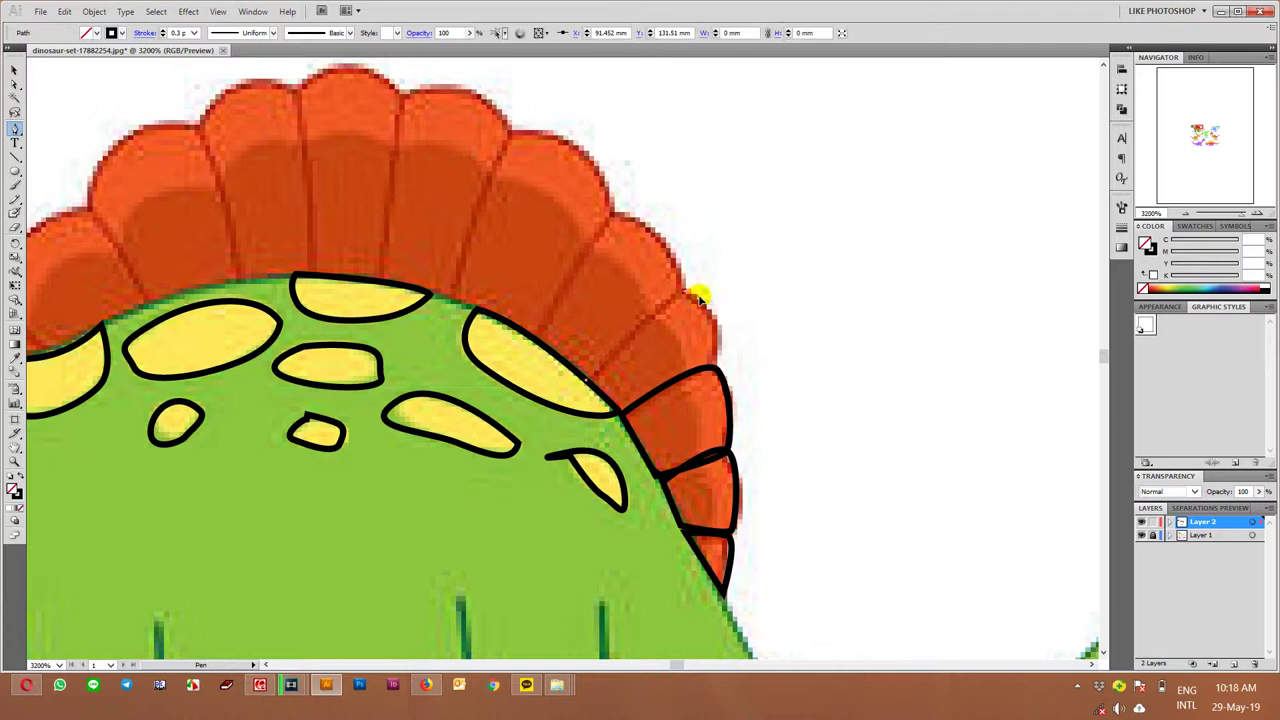
pyautogui.click(724, 369)
pyautogui.click(614, 421)
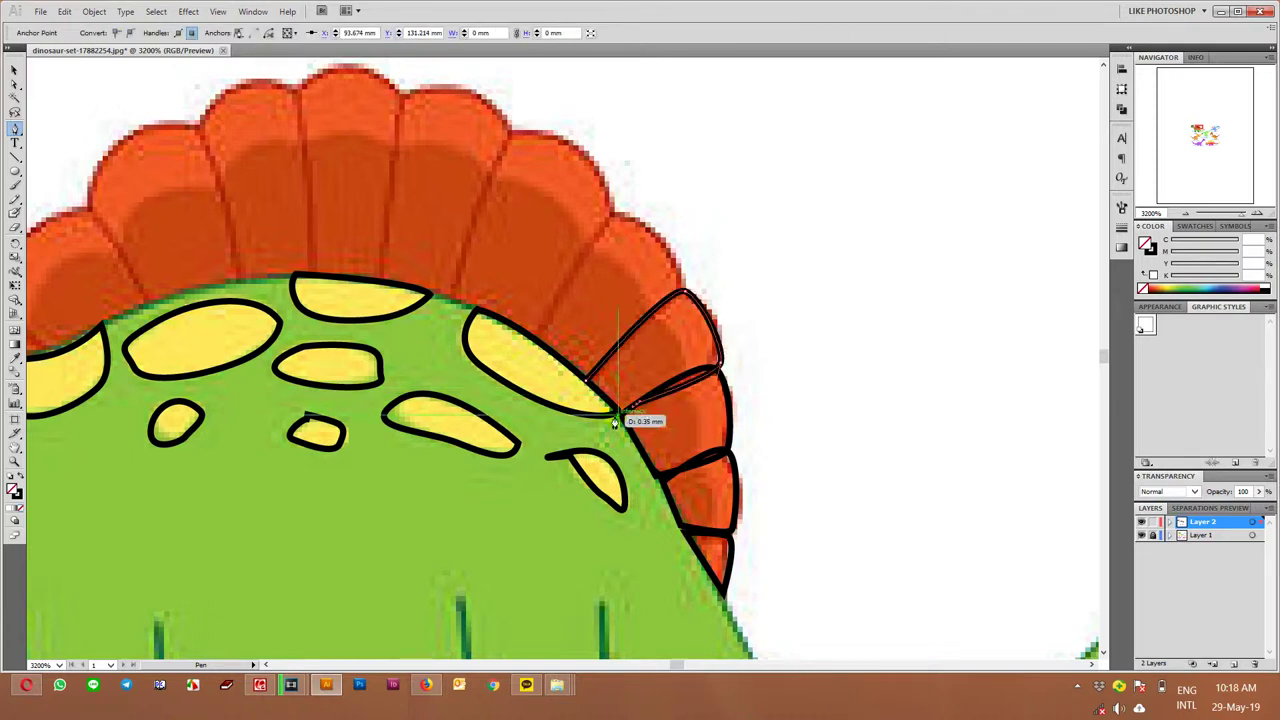
pyautogui.click(599, 396)
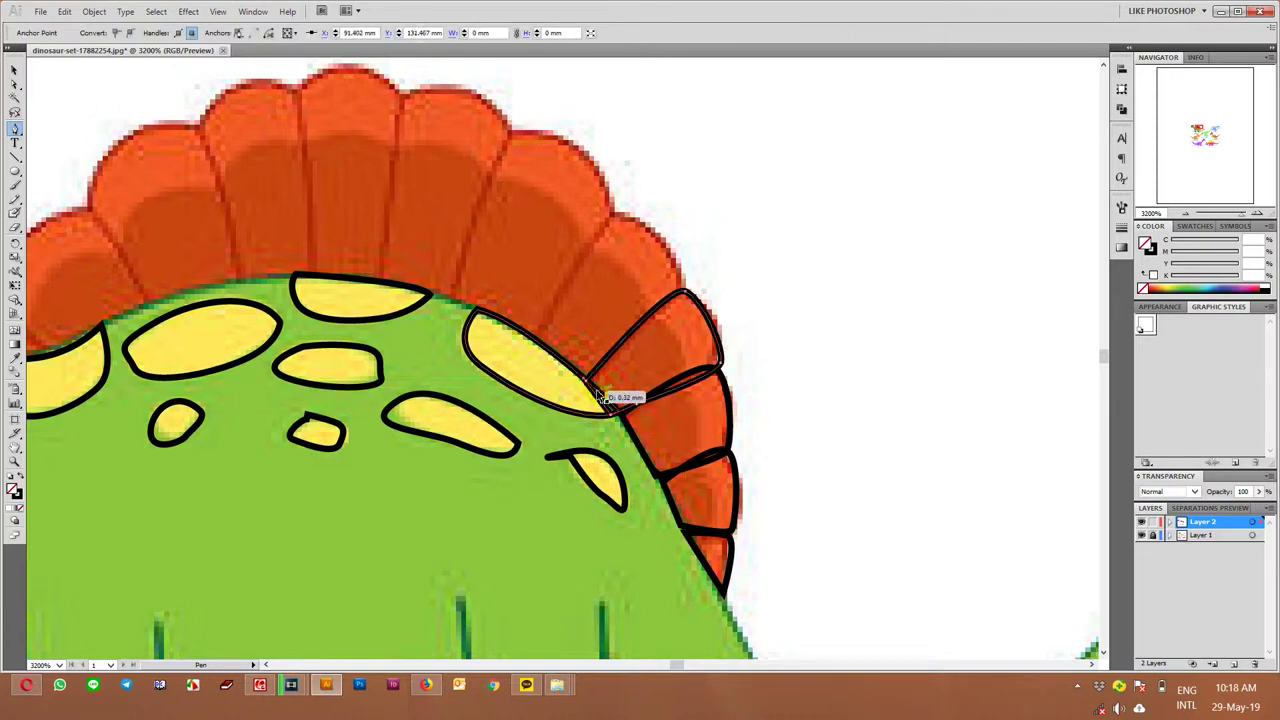
pyautogui.press('b')
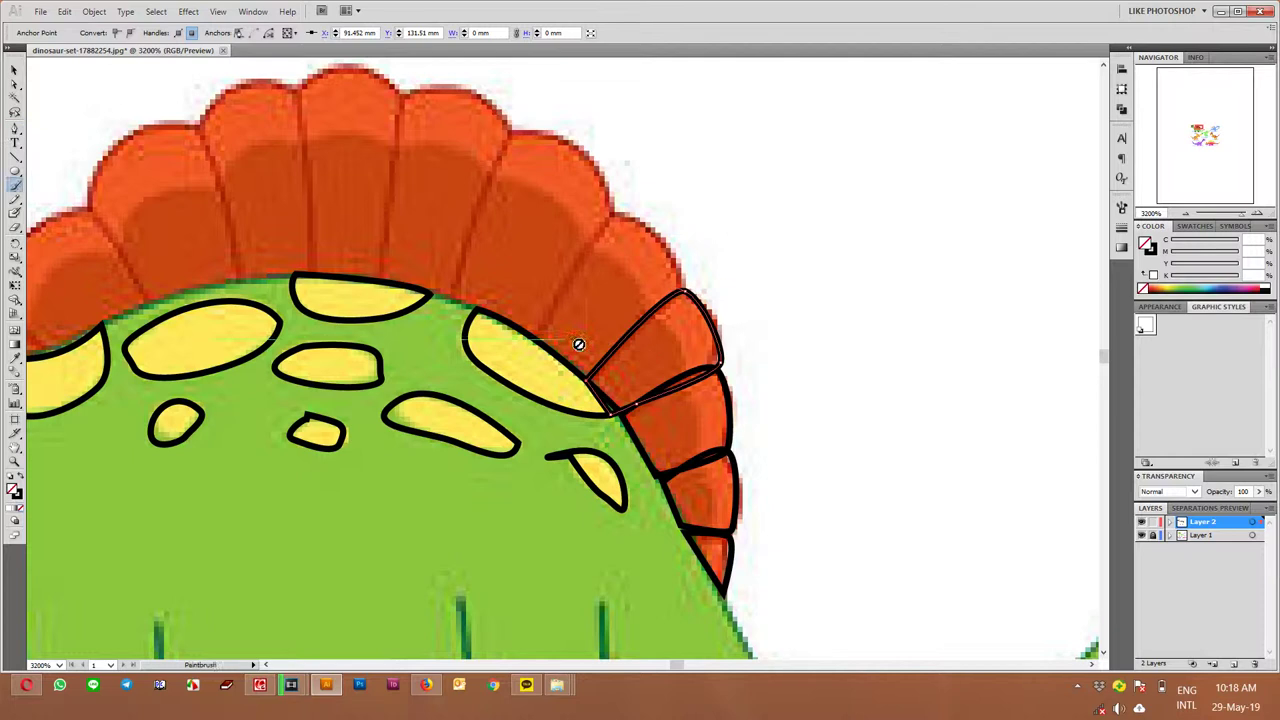
pyautogui.press('v')
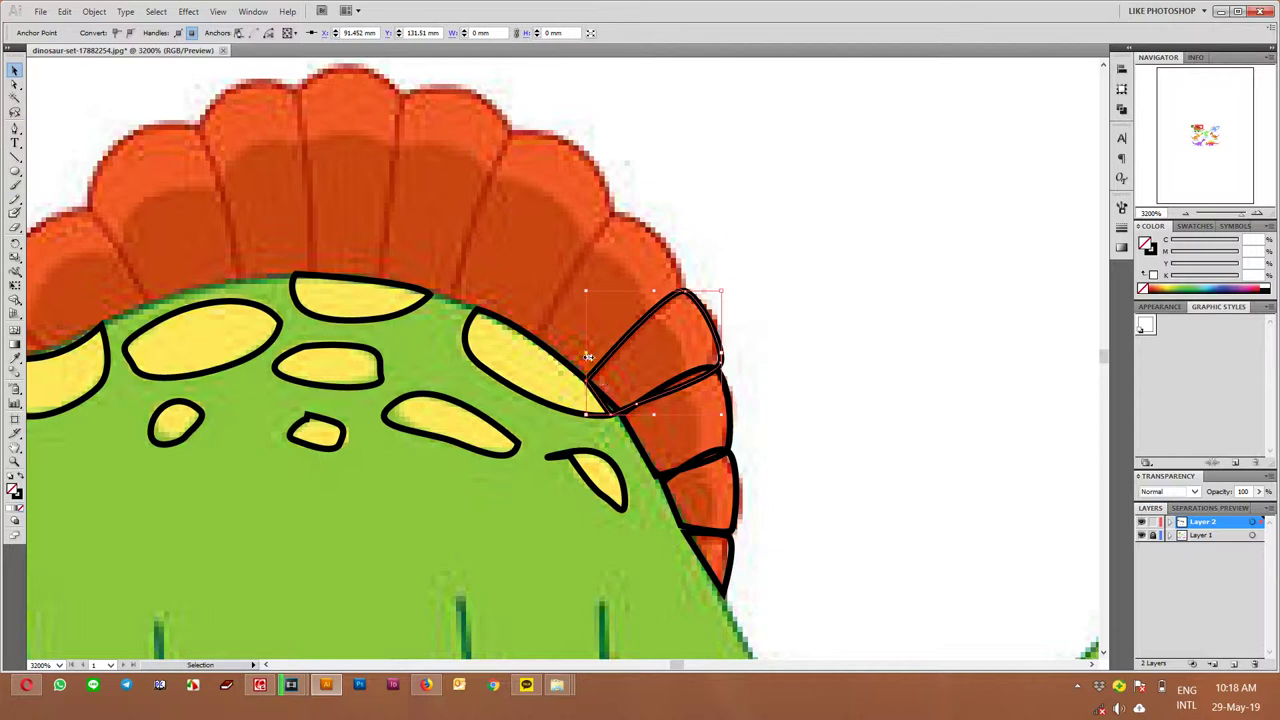
pyautogui.click(772, 348)
# Trace another frill plate outline, closing it at its starting point
pyautogui.press('p')
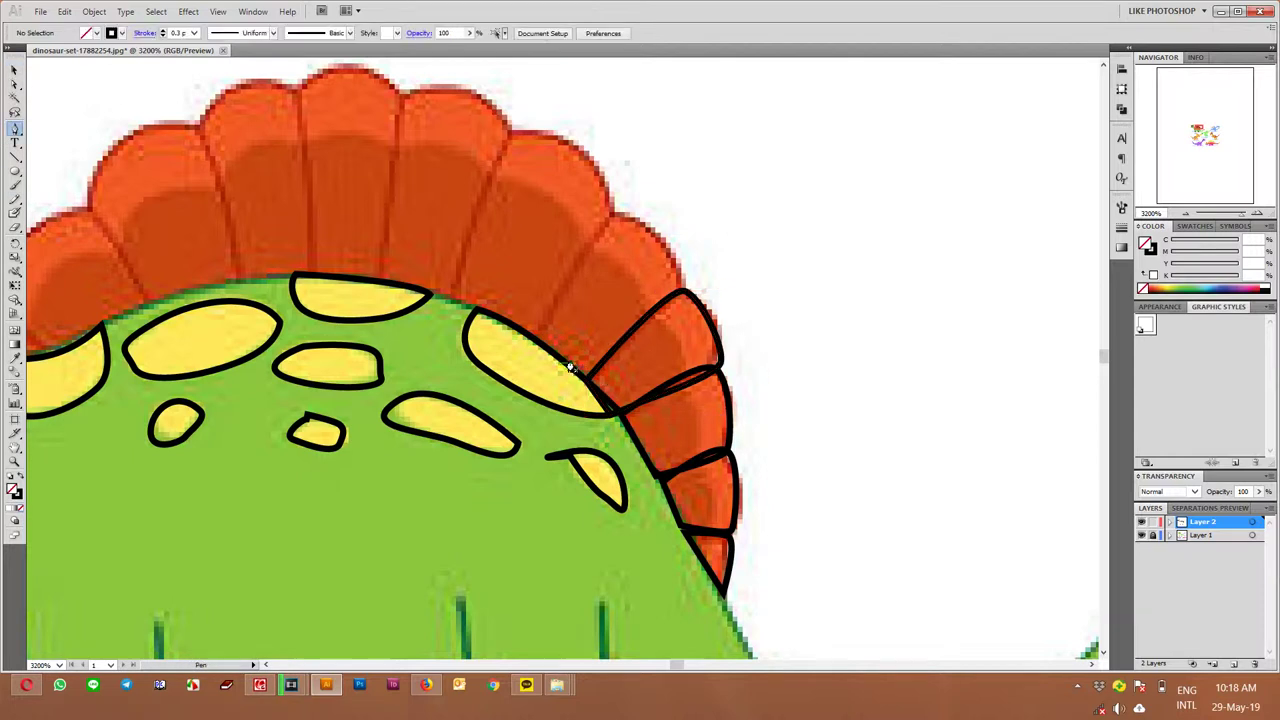
pyautogui.click(594, 263)
pyautogui.click(620, 213)
pyautogui.click(690, 291)
pyautogui.keyDown('alt'); pyautogui.click(686, 287); pyautogui.keyUp('alt')
pyautogui.click(653, 392)
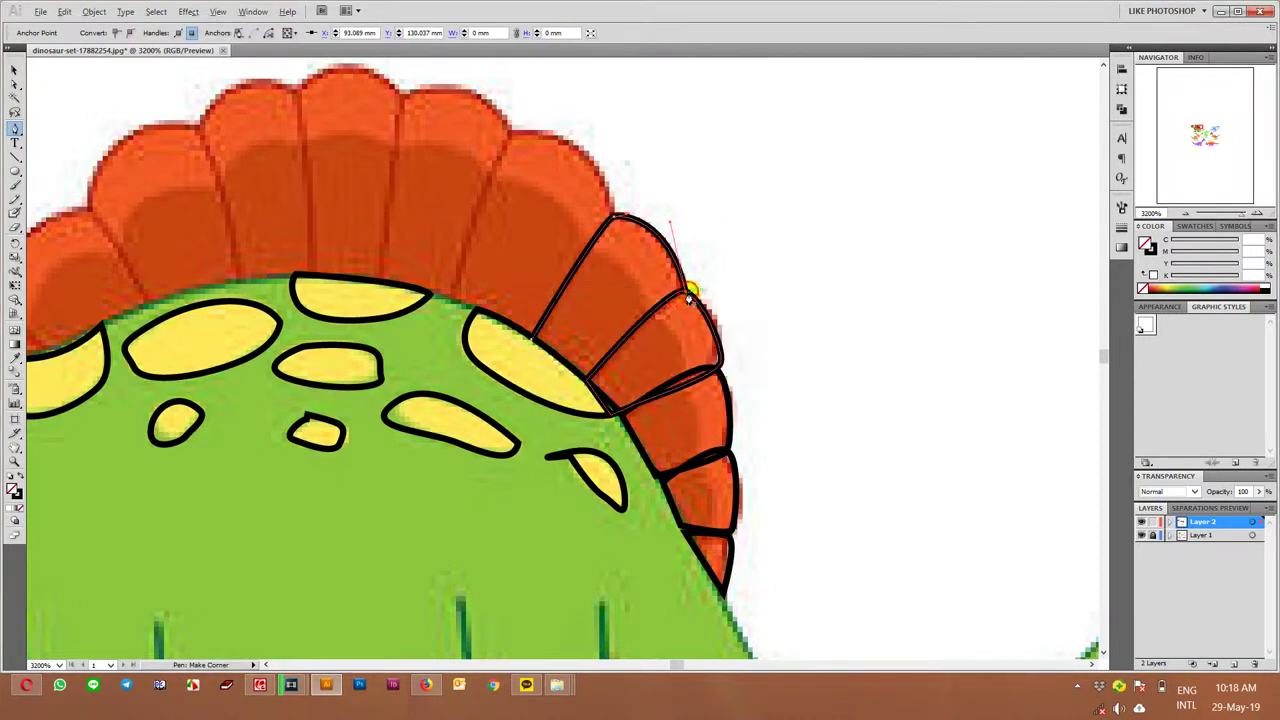
pyautogui.click(580, 390)
pyautogui.click(535, 343)
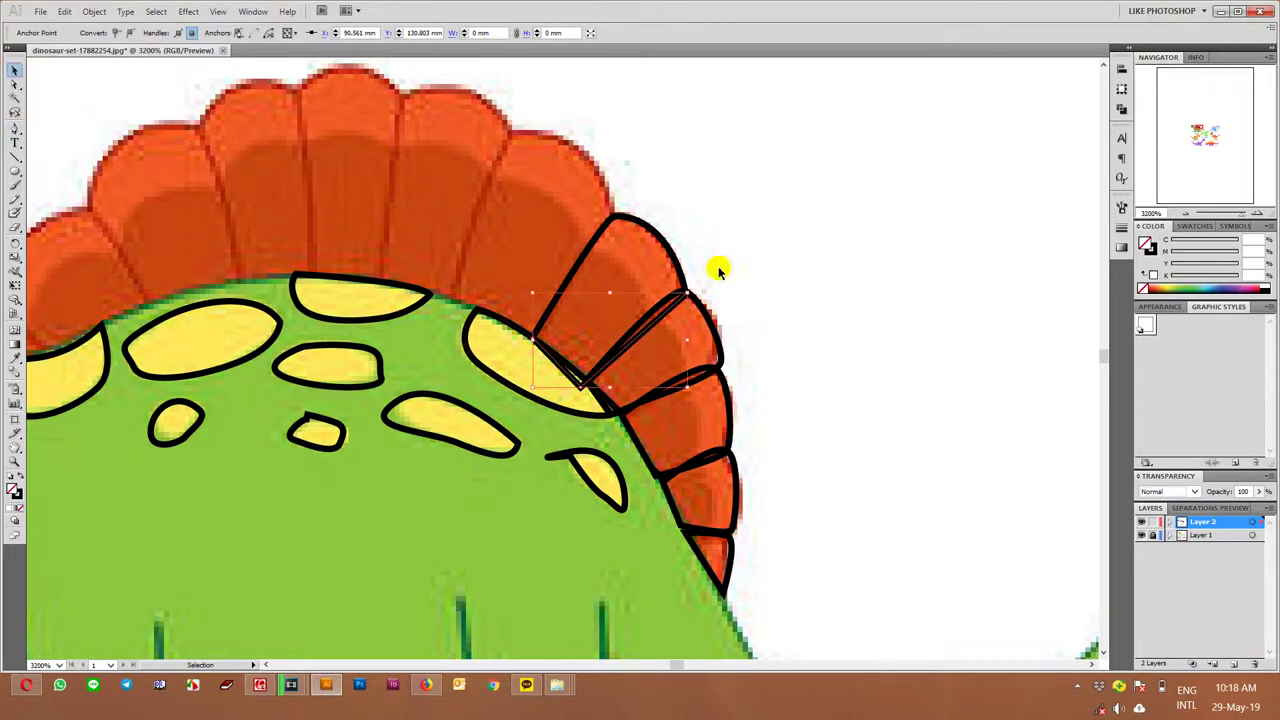
pyautogui.press('v')
pyautogui.click(773, 215)
# Trace the next frill plate with a curved outer edge and close it
pyautogui.moveTo(723, 204); pyautogui.dragTo(771, 286)
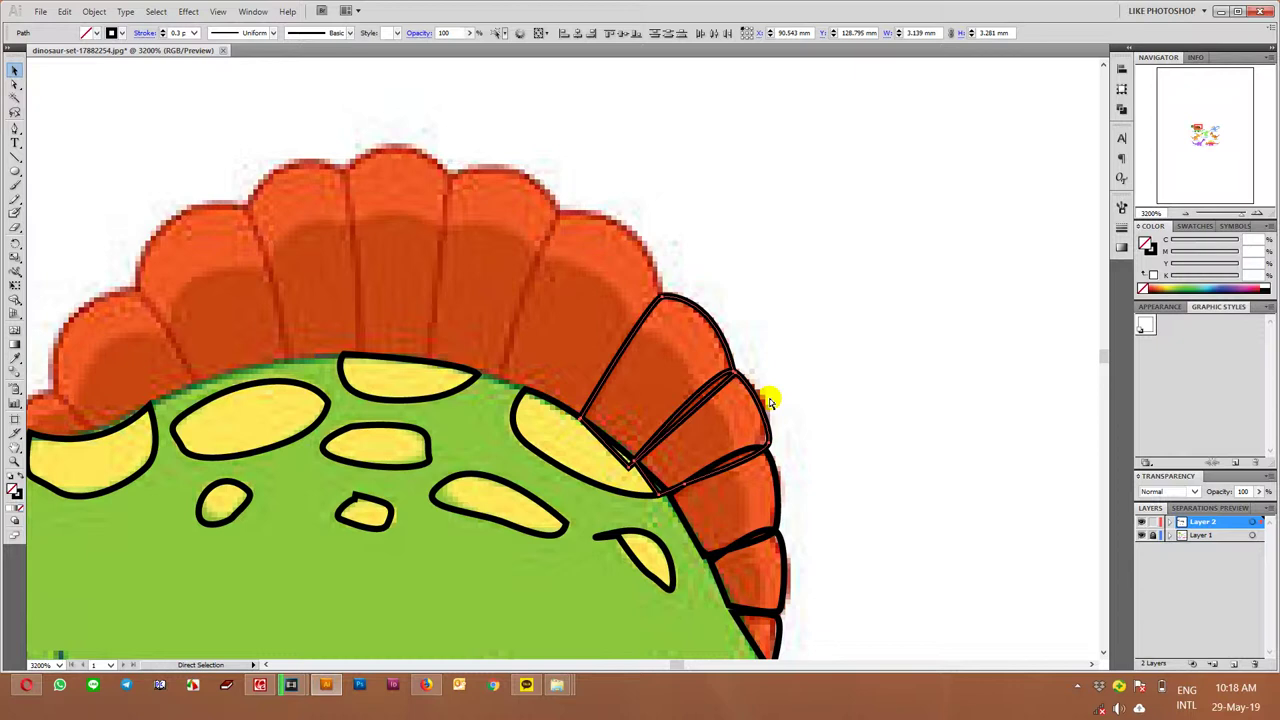
pyautogui.press('p')
pyautogui.click(499, 383)
pyautogui.click(557, 210)
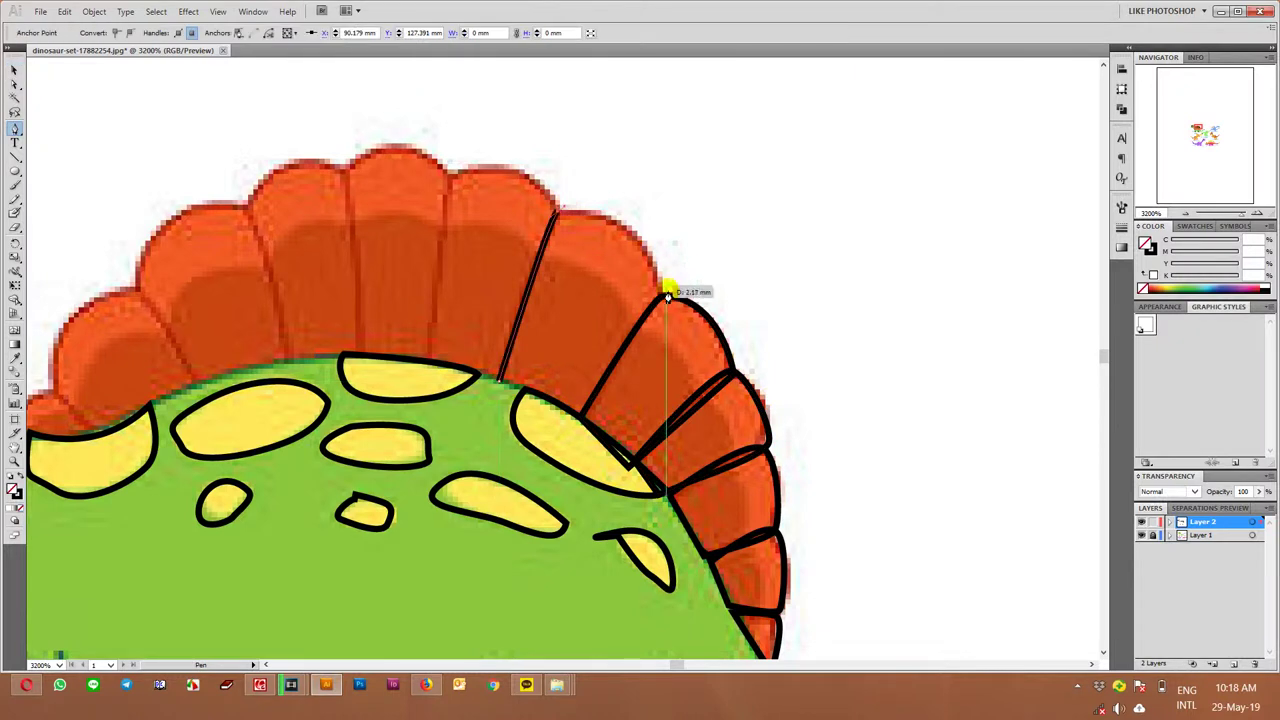
pyautogui.moveTo(667, 296); pyautogui.dragTo(663, 366)
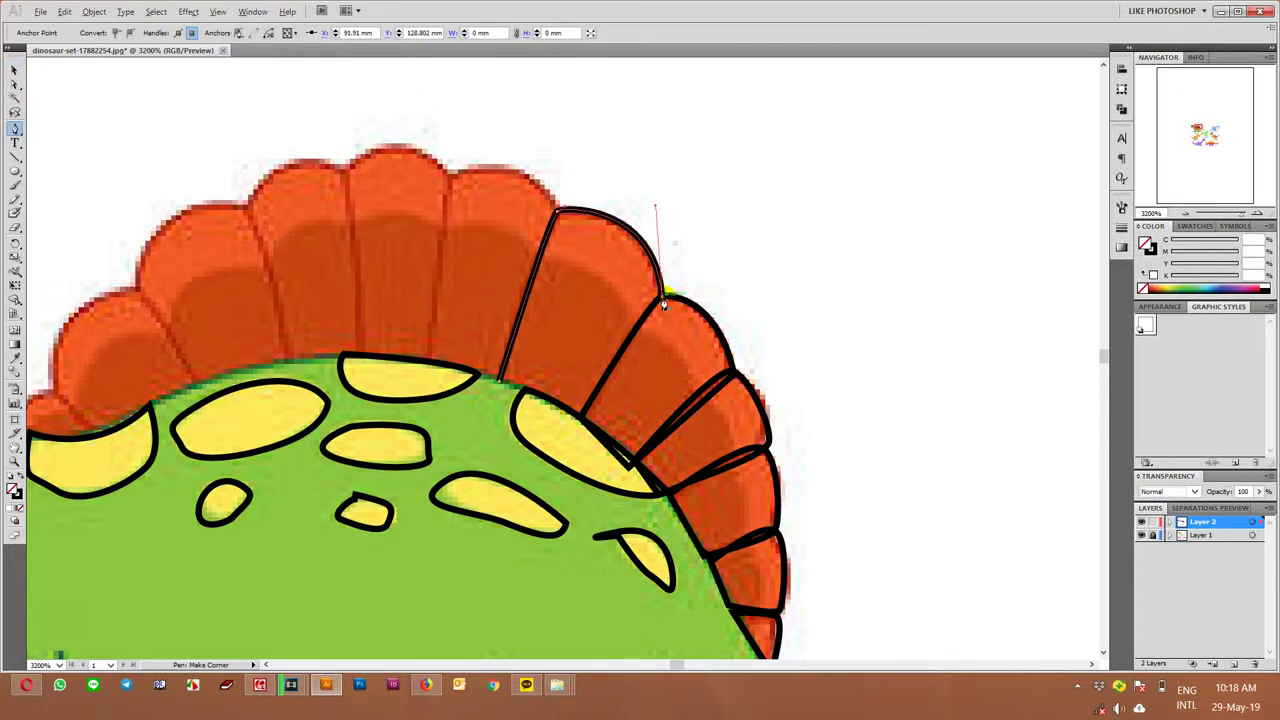
pyautogui.click(580, 415)
pyautogui.click(500, 382)
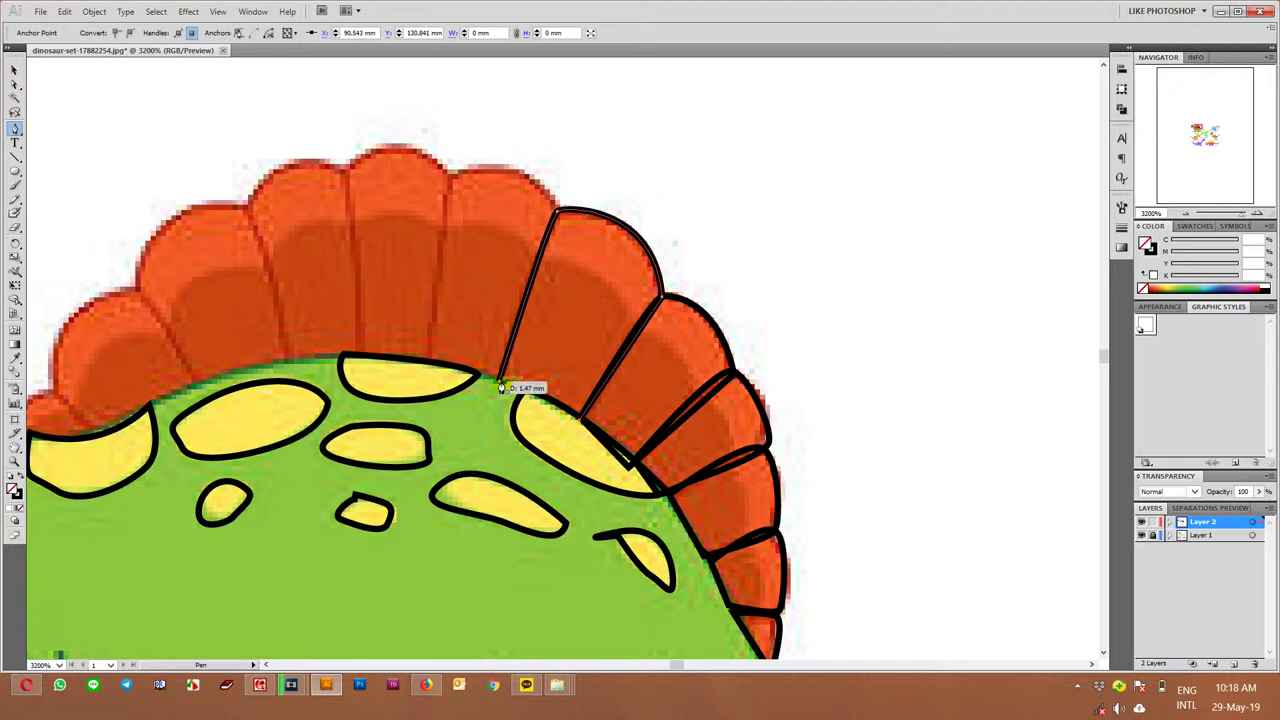
pyautogui.press('v')
pyautogui.click(433, 323)
# Outline the frill spike above the yellow back spot with a rounded top
pyautogui.moveTo(435, 323); pyautogui.dragTo(575, 370)
pyautogui.press('p')
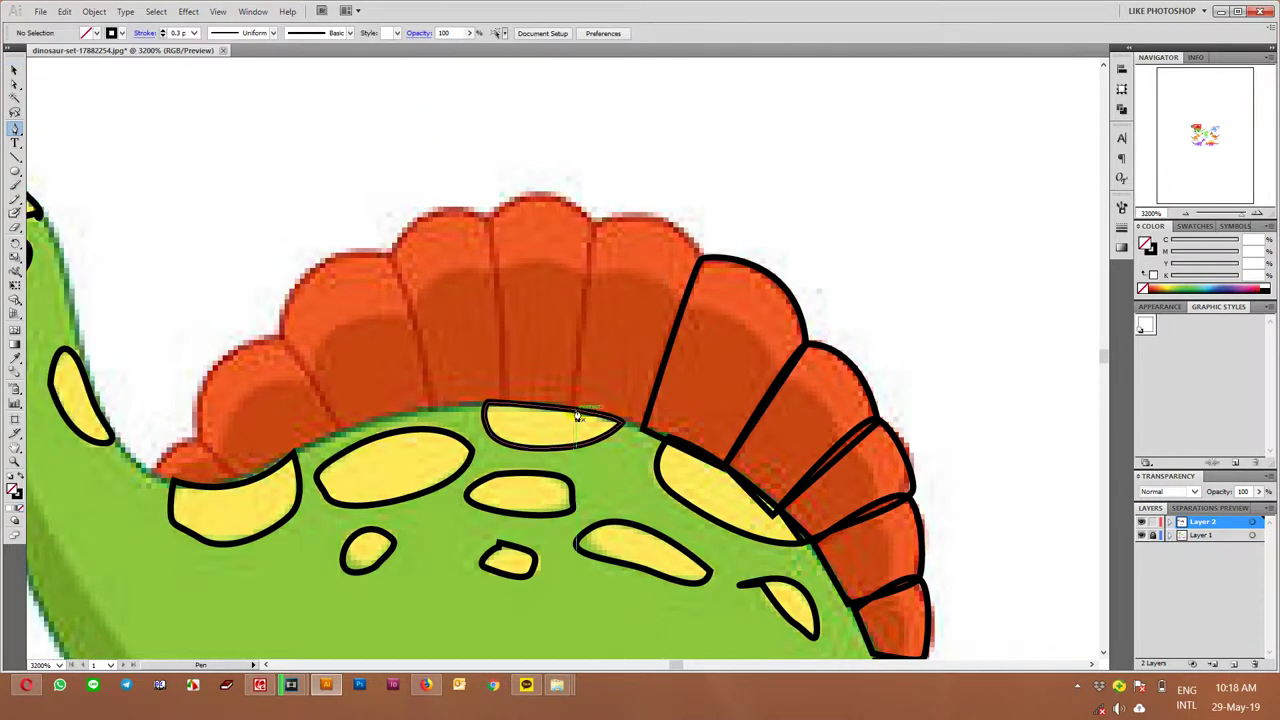
pyautogui.click(576, 413)
pyautogui.click(593, 224)
pyautogui.moveTo(703, 256); pyautogui.dragTo(725, 283)
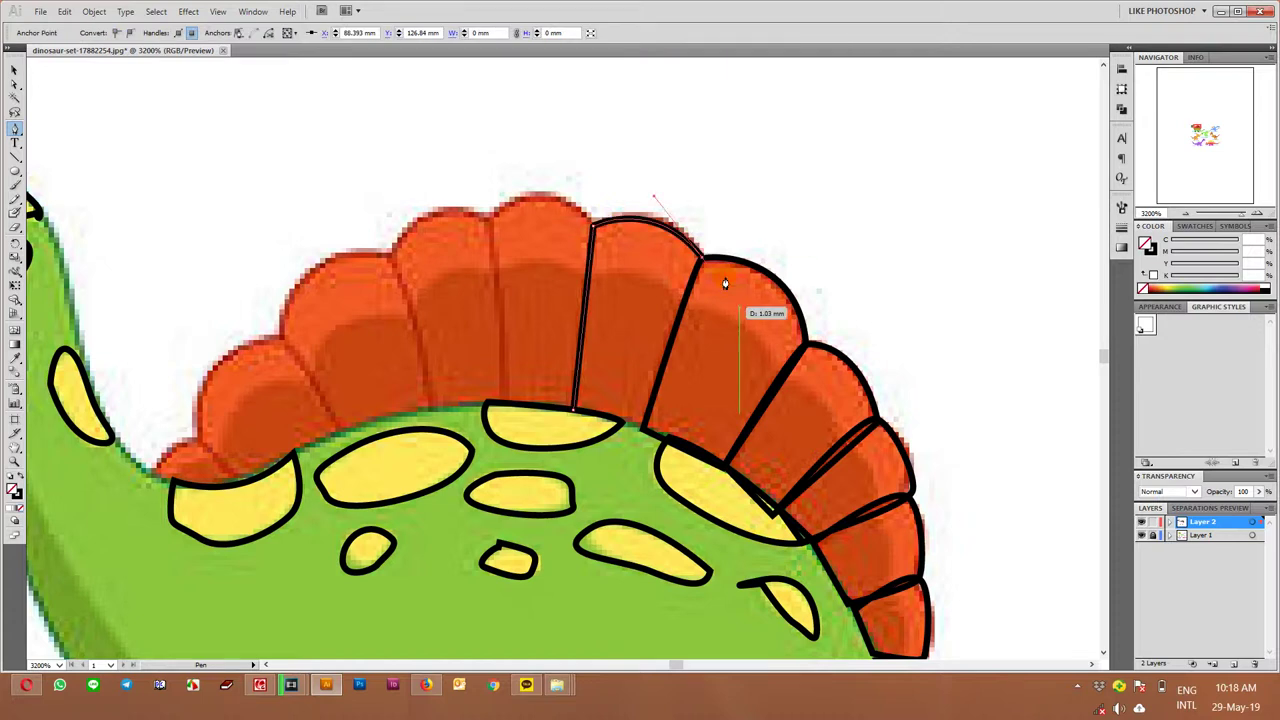
pyautogui.click(645, 428)
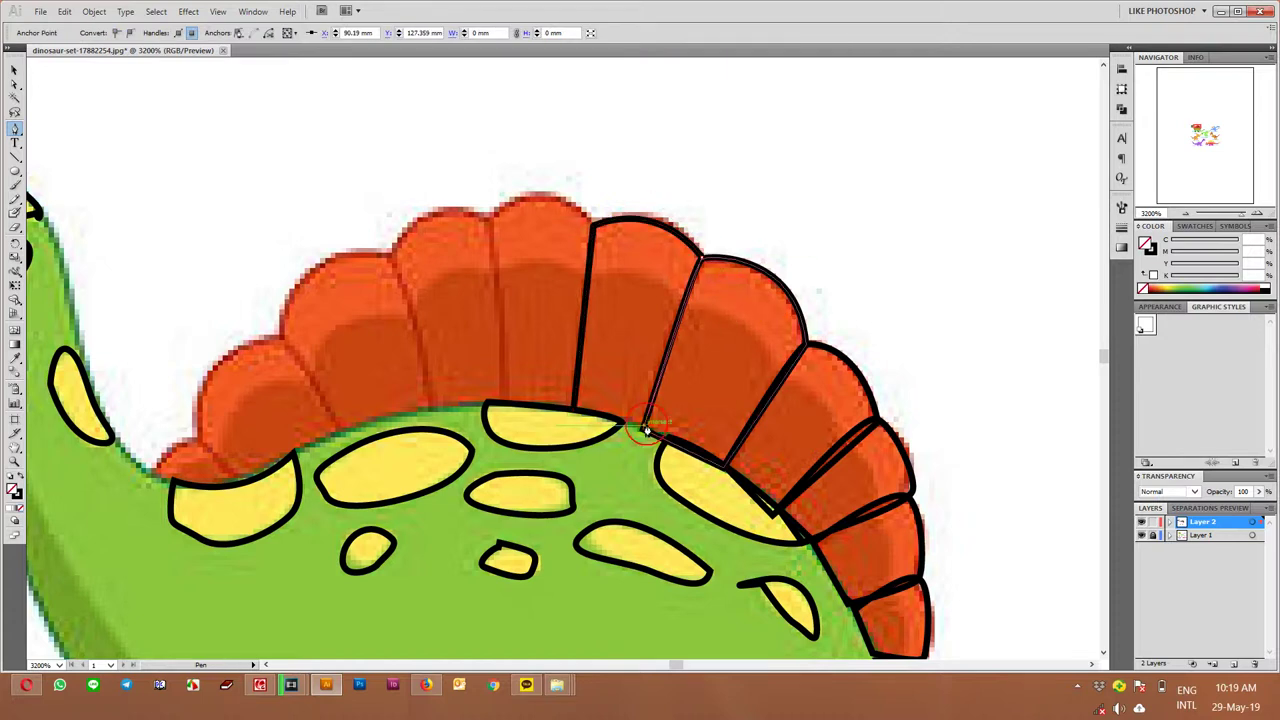
pyautogui.click(575, 415)
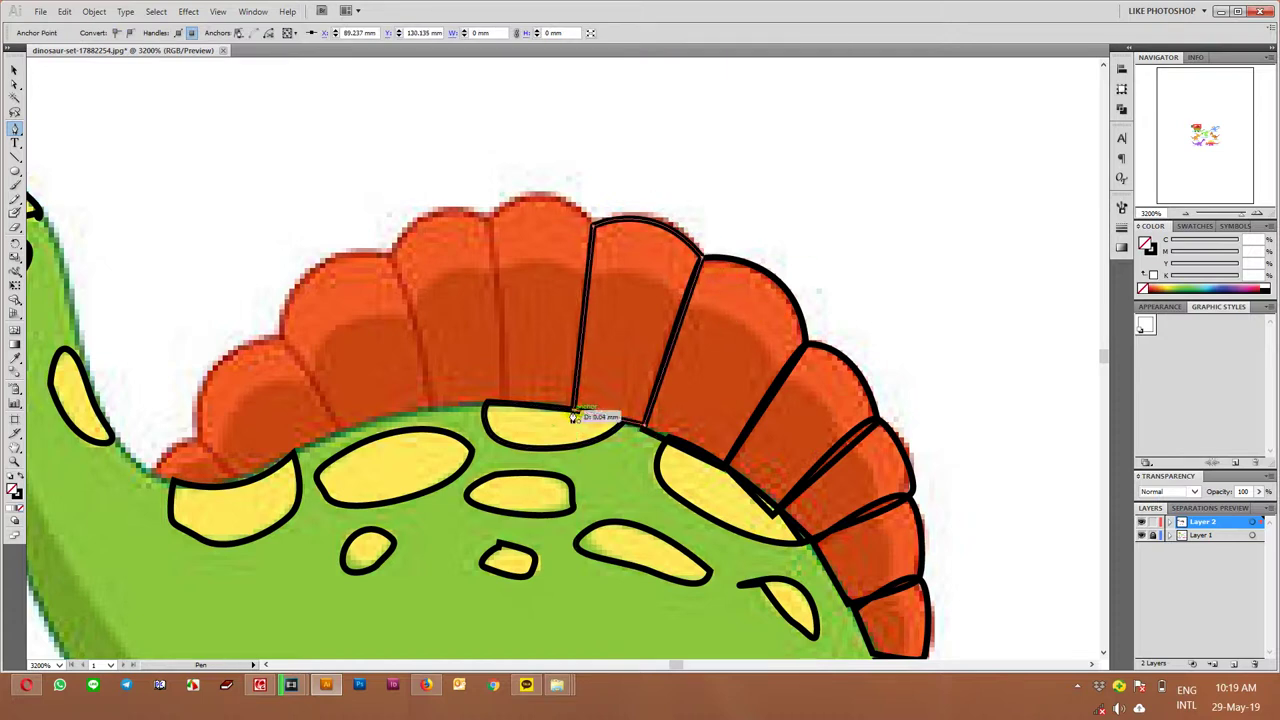
pyautogui.press('v')
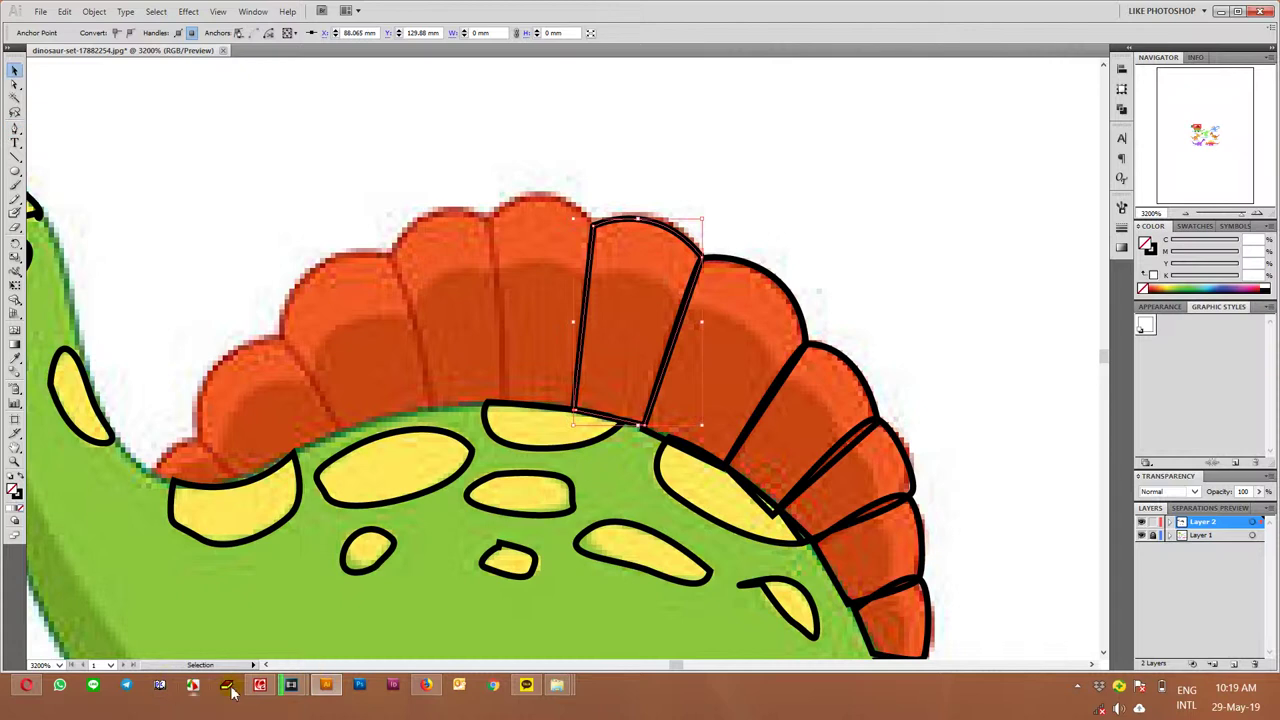
# Deselect everything and pan to centre the whole traced dinosaur
pyautogui.click(259, 685)
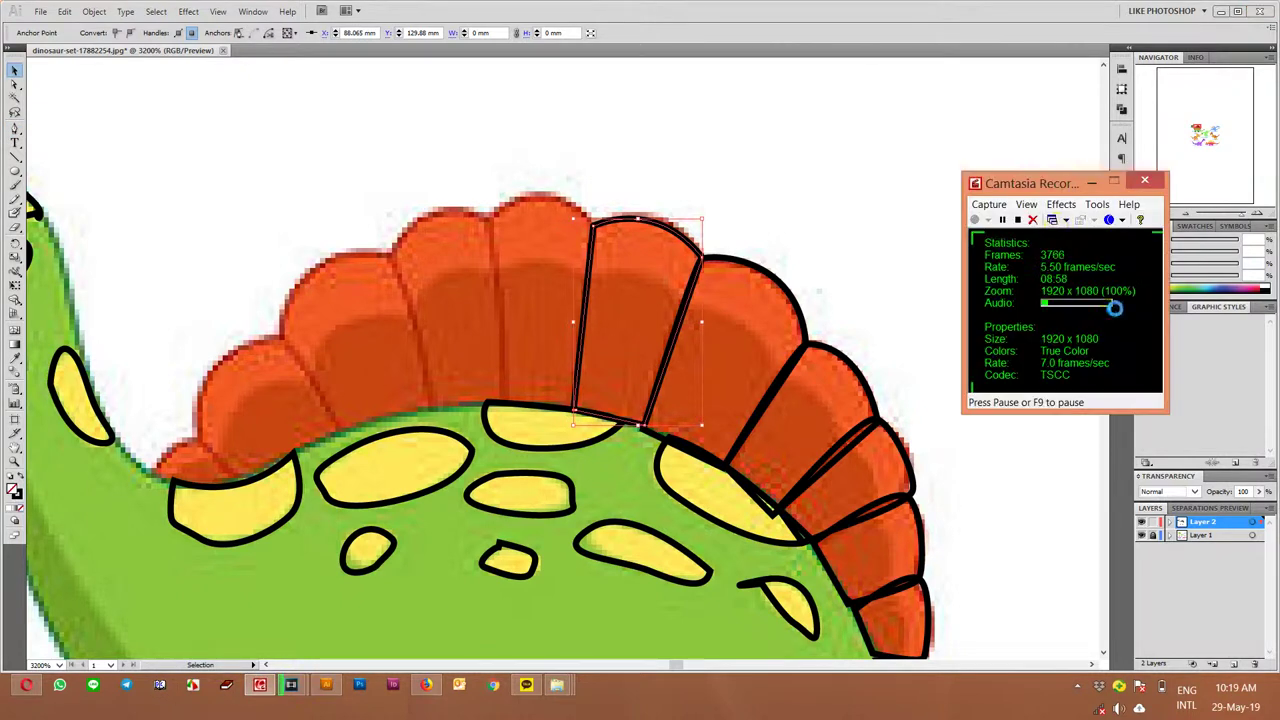
pyautogui.click(1005, 221)
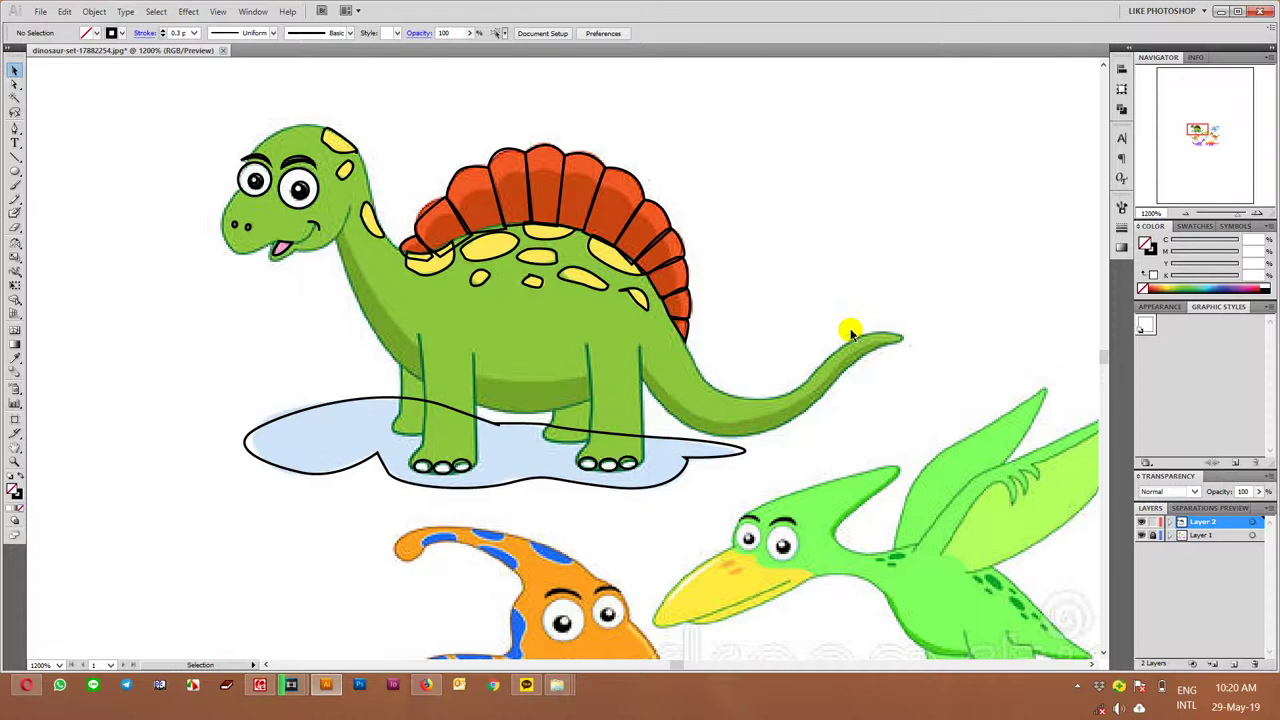
pyautogui.click(850, 333)
pyautogui.press('v')
pyautogui.click(977, 278)
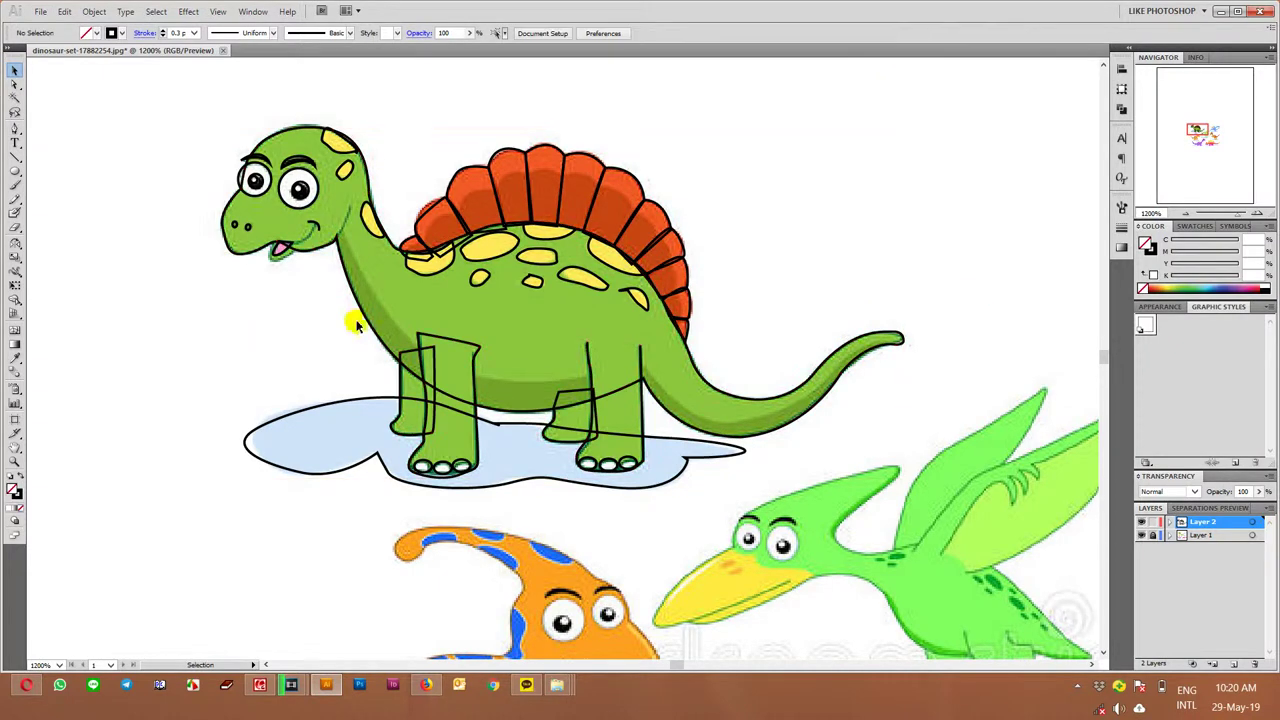
pyautogui.moveTo(746, 223)
pyautogui.mouseDown()
pyautogui.moveTo(700, 306)
pyautogui.moveTo(709, 292)
pyautogui.mouseUp()
# Draw a rectangle above the tail and fill it with the body green
pyautogui.press('m')
pyautogui.moveTo(733, 133); pyautogui.dragTo(837, 220)
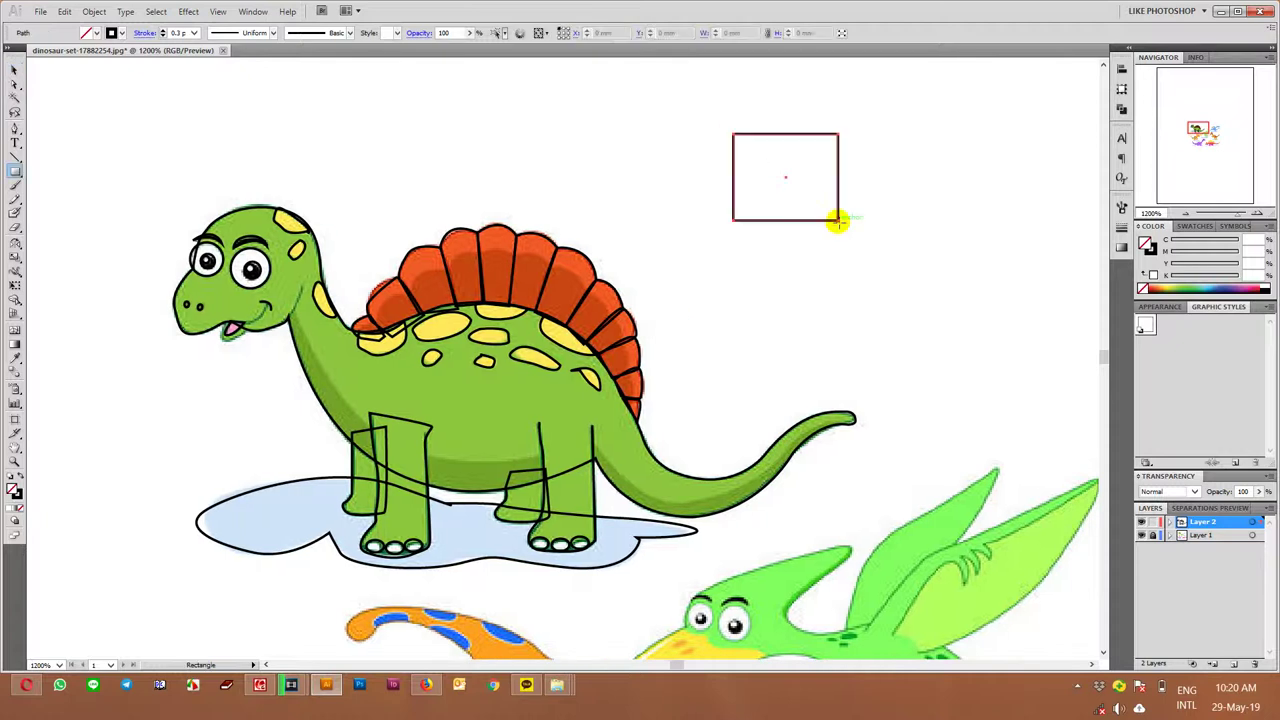
pyautogui.press('i')
pyautogui.click(492, 403)
pyautogui.press('v')
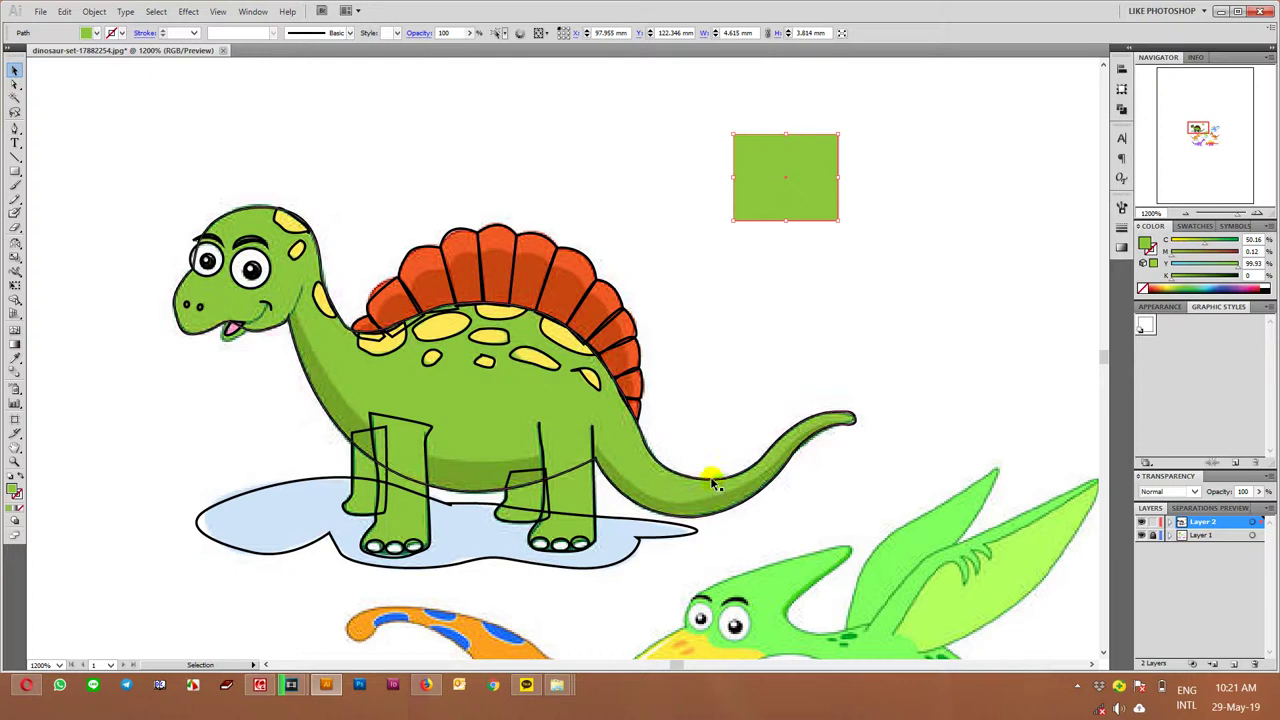
# Give the green rectangle a darker green 0.5 pt stroke
pyautogui.click(1154, 250)
pyautogui.click(1153, 275)
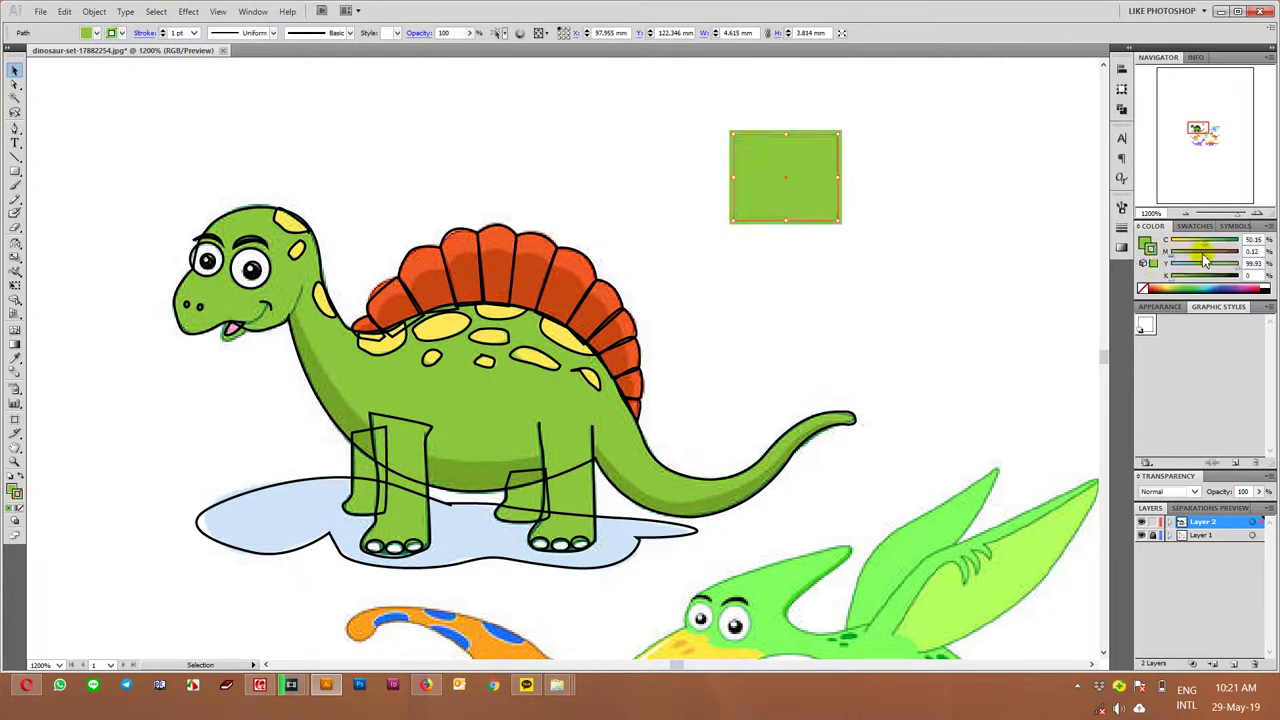
pyautogui.moveTo(1222, 245); pyautogui.dragTo(1240, 248)
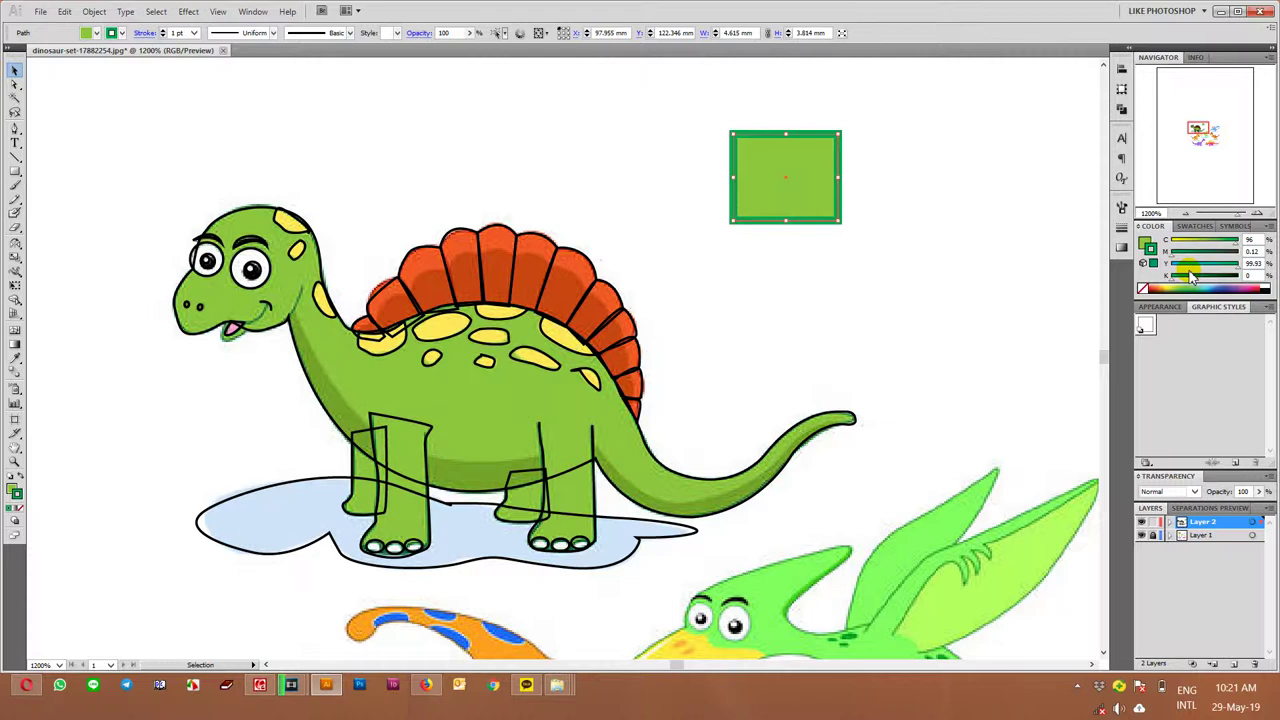
pyautogui.click(253, 11)
pyautogui.click(330, 446)
pyautogui.press('Return')
pyautogui.doubleClick(1041, 218)
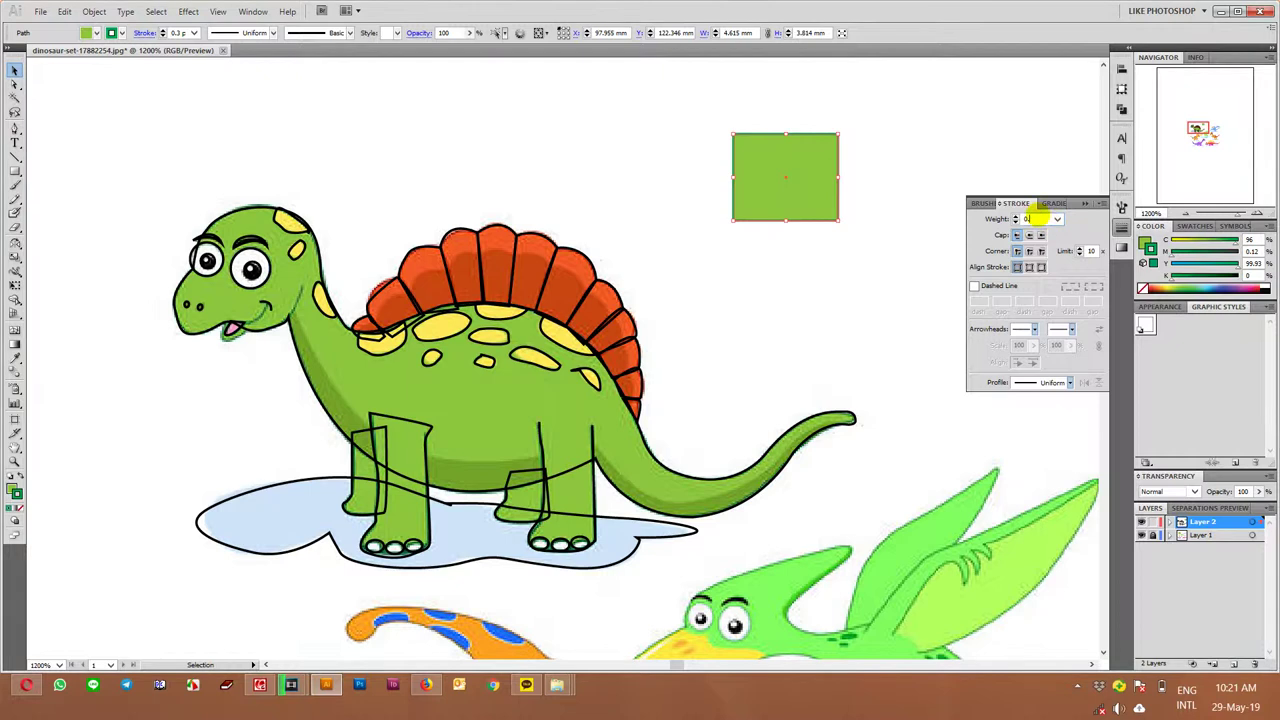
pyautogui.press('Return')
pyautogui.click(886, 338)
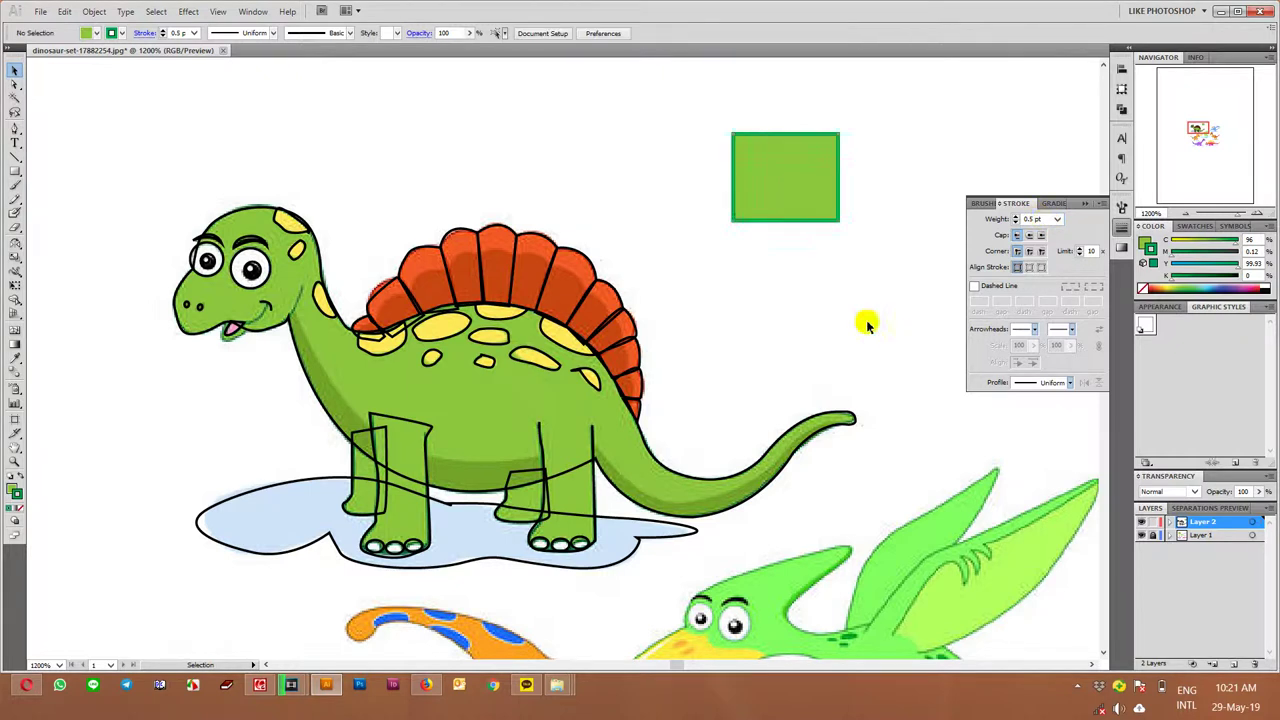
# Make an orange sample rectangle with a darker orange 0.5 pt stroke
pyautogui.moveTo(802, 204)
pyautogui.mouseDown()
pyautogui.moveTo(820, 276)
pyautogui.moveTo(733, 158)
pyautogui.mouseUp()
pyautogui.press('i')
pyautogui.click(577, 252)
pyautogui.press('v')
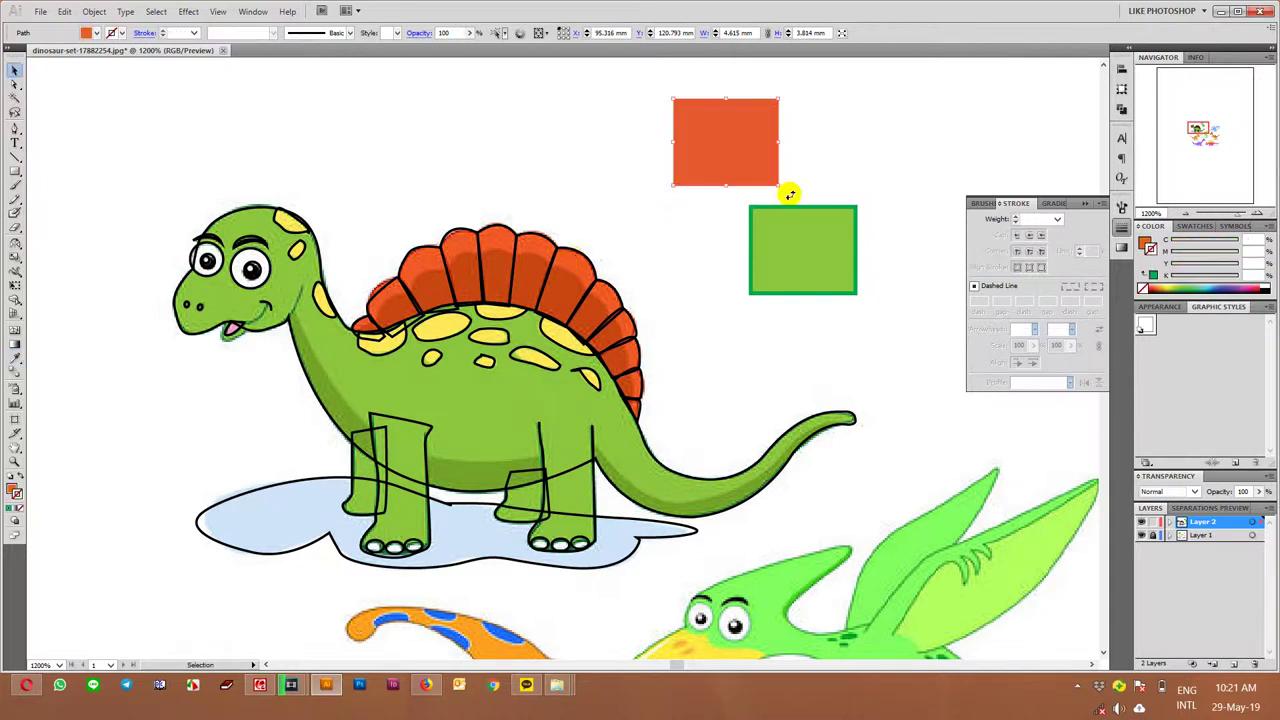
pyautogui.click(1153, 250)
pyautogui.click(1181, 286)
pyautogui.click(1181, 286)
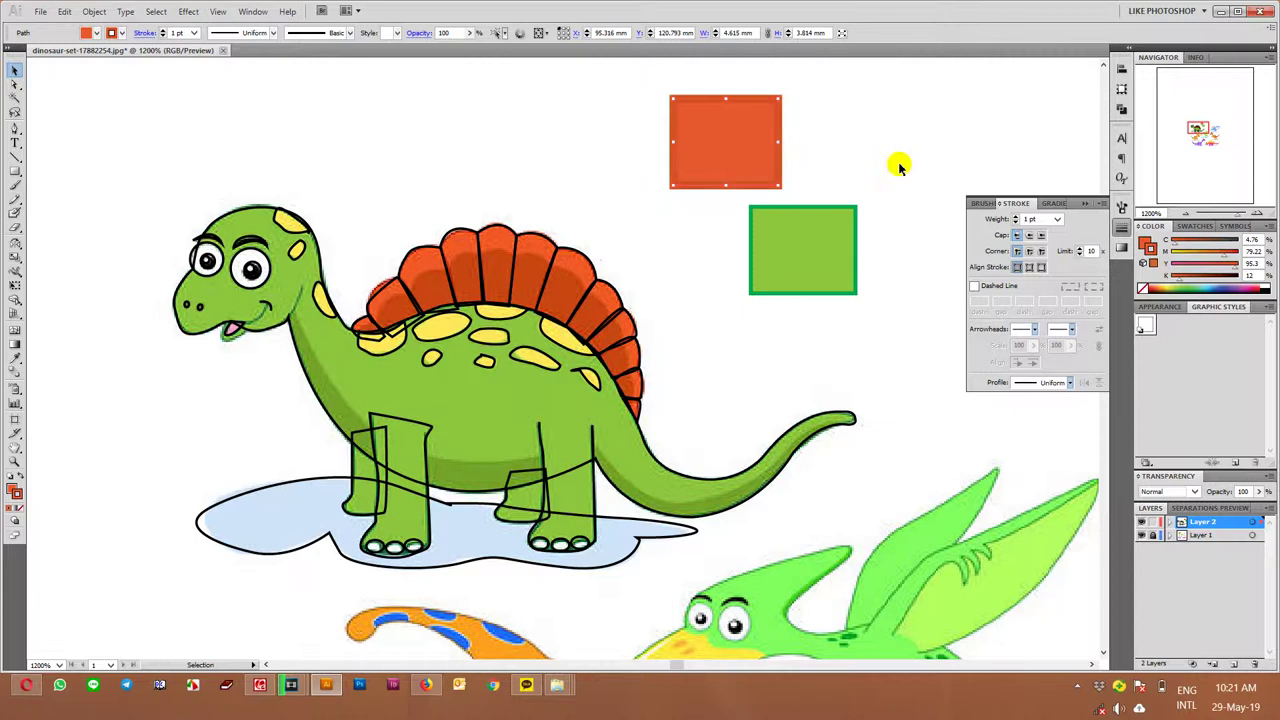
pyautogui.click(1041, 220)
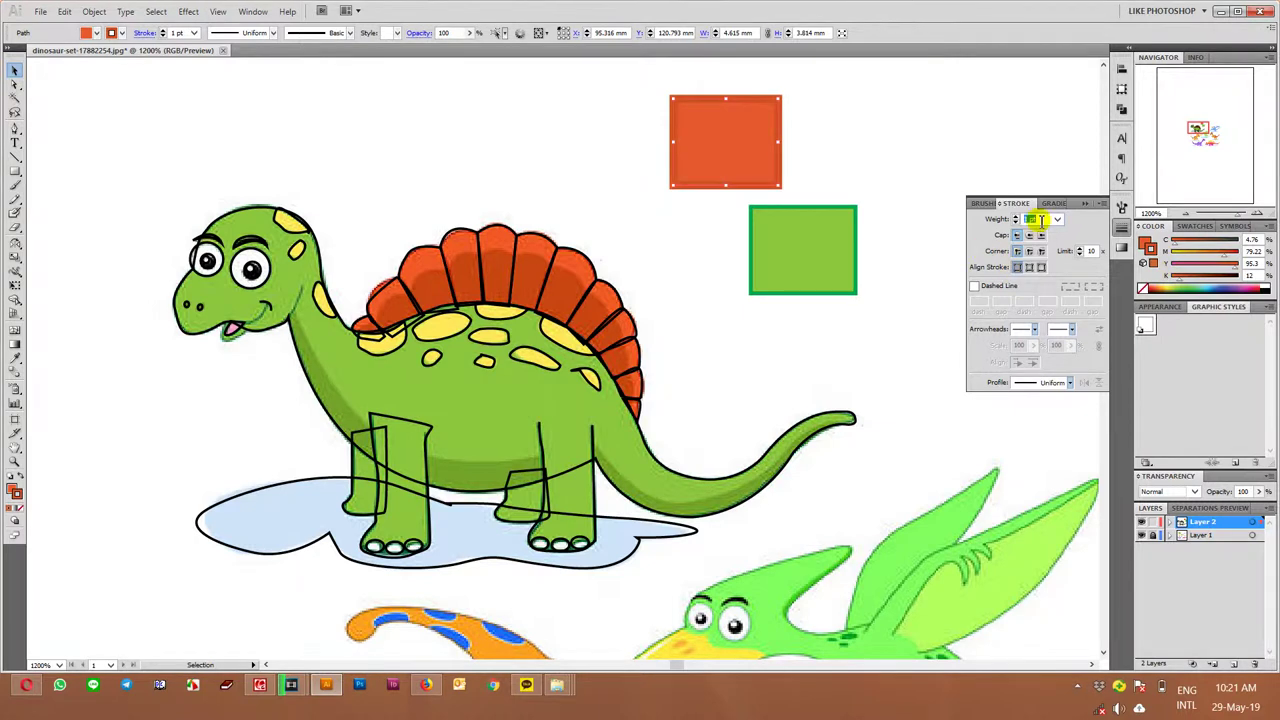
pyautogui.write('0.5')
pyautogui.press('Return')
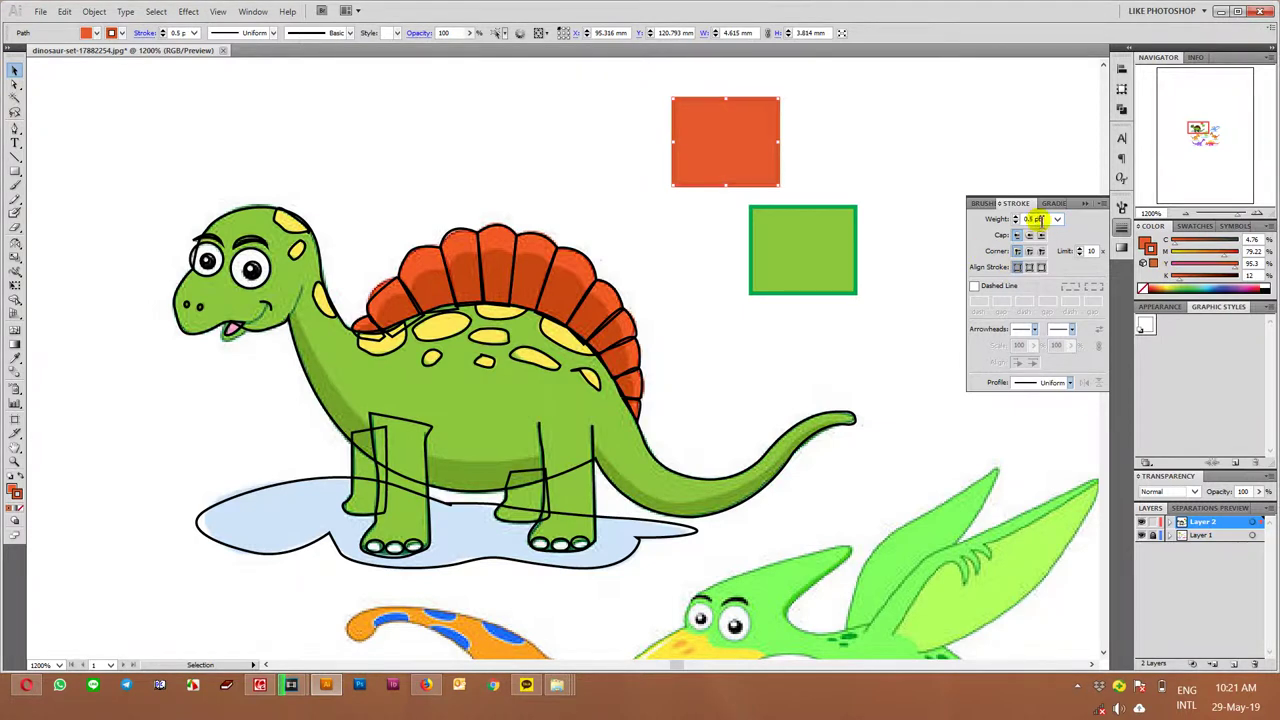
pyautogui.click(891, 303)
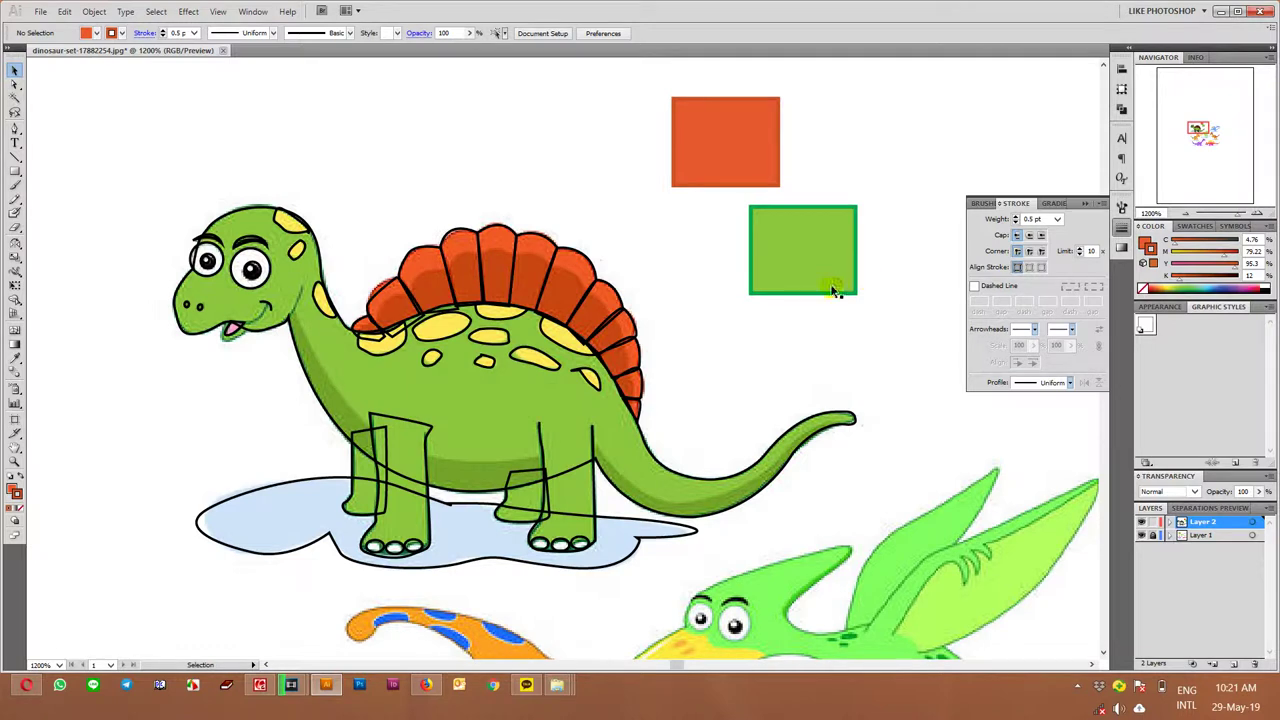
pyautogui.click(658, 456)
# Apply the green rectangle's fill and stroke to the dinosaur outline
pyautogui.press('i')
pyautogui.click(780, 283)
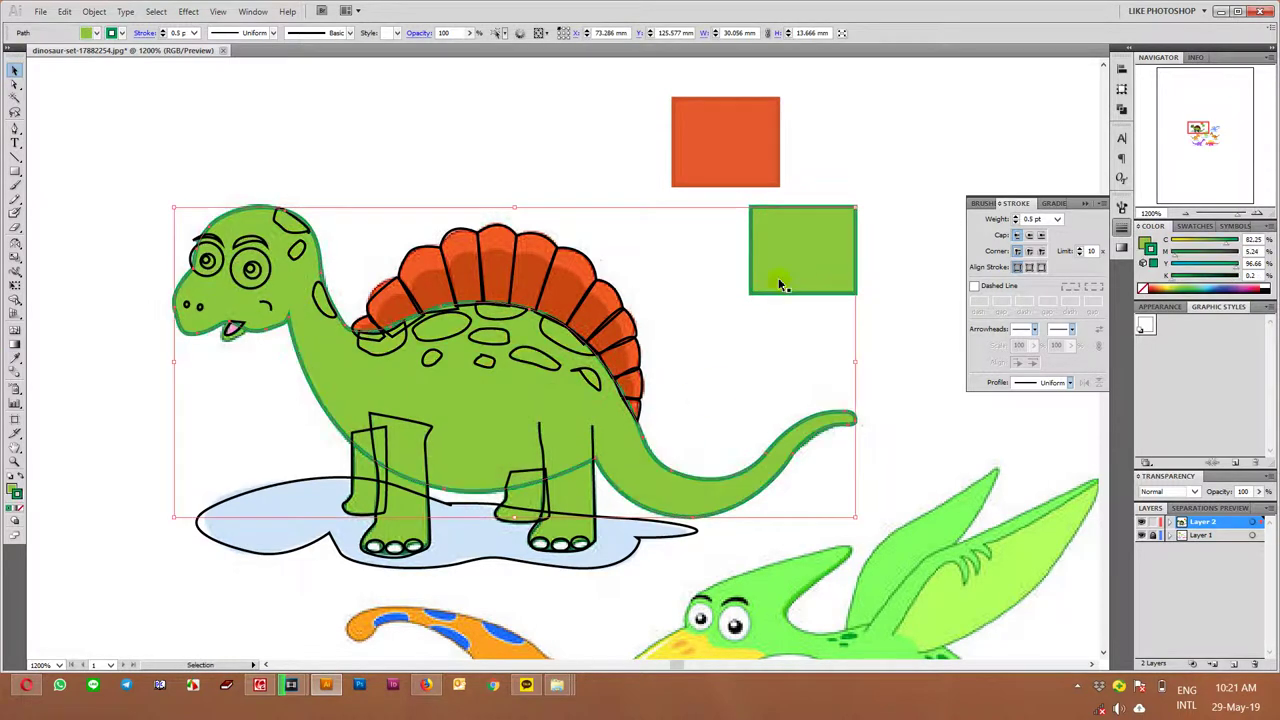
pyautogui.click(526, 160)
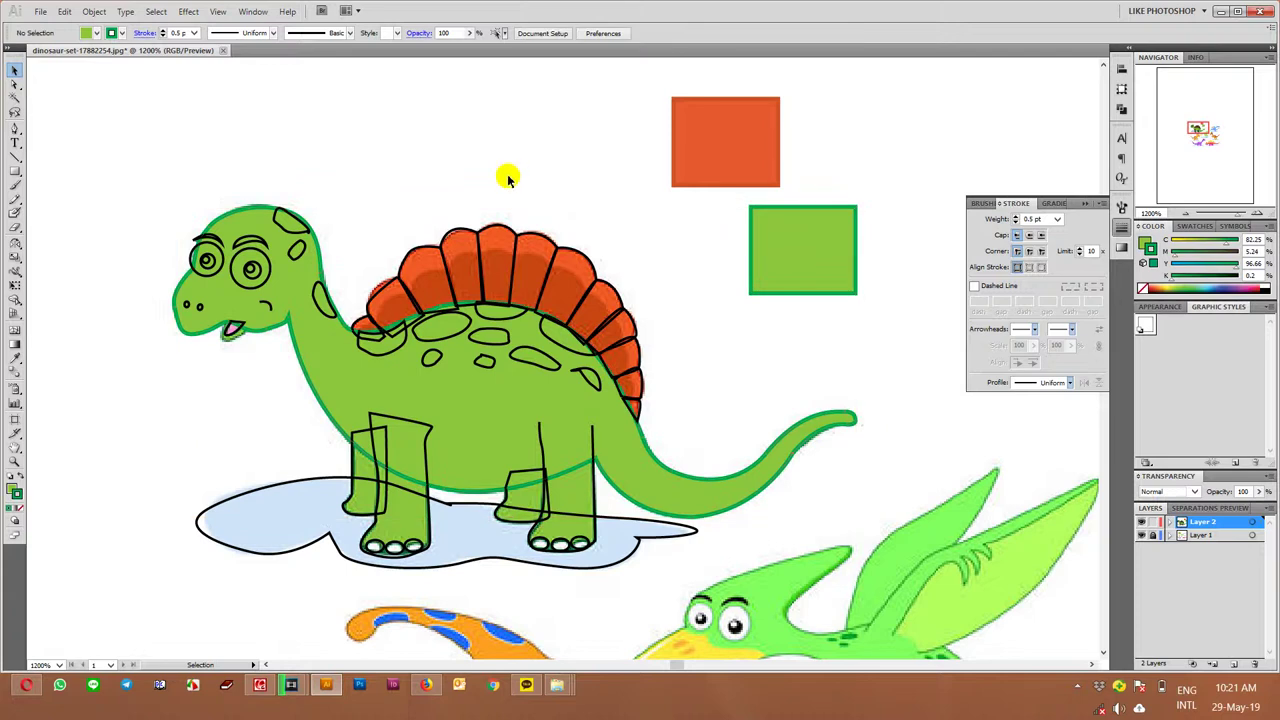
# Make both eyes white with no stroke
pyautogui.keyDown('shift'); pyautogui.click(222, 270); pyautogui.keyUp('shift')
pyautogui.click(1141, 290)
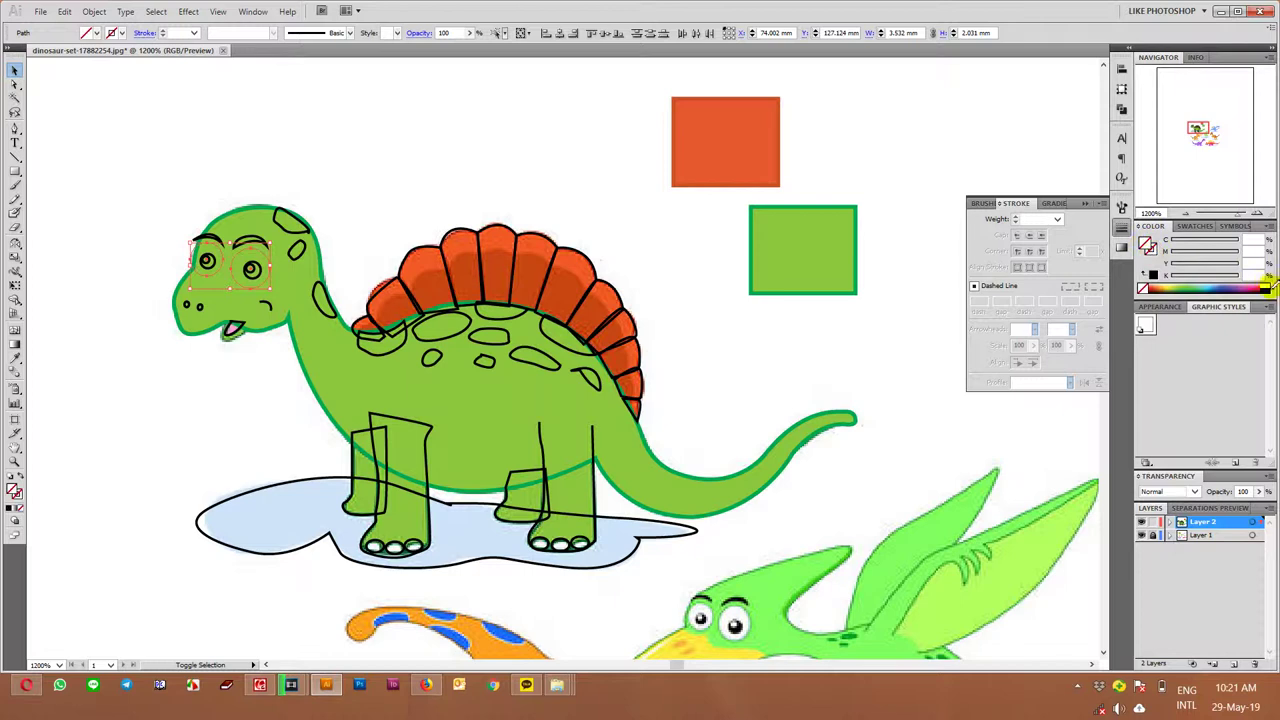
pyautogui.click(808, 246)
pyautogui.click(354, 166)
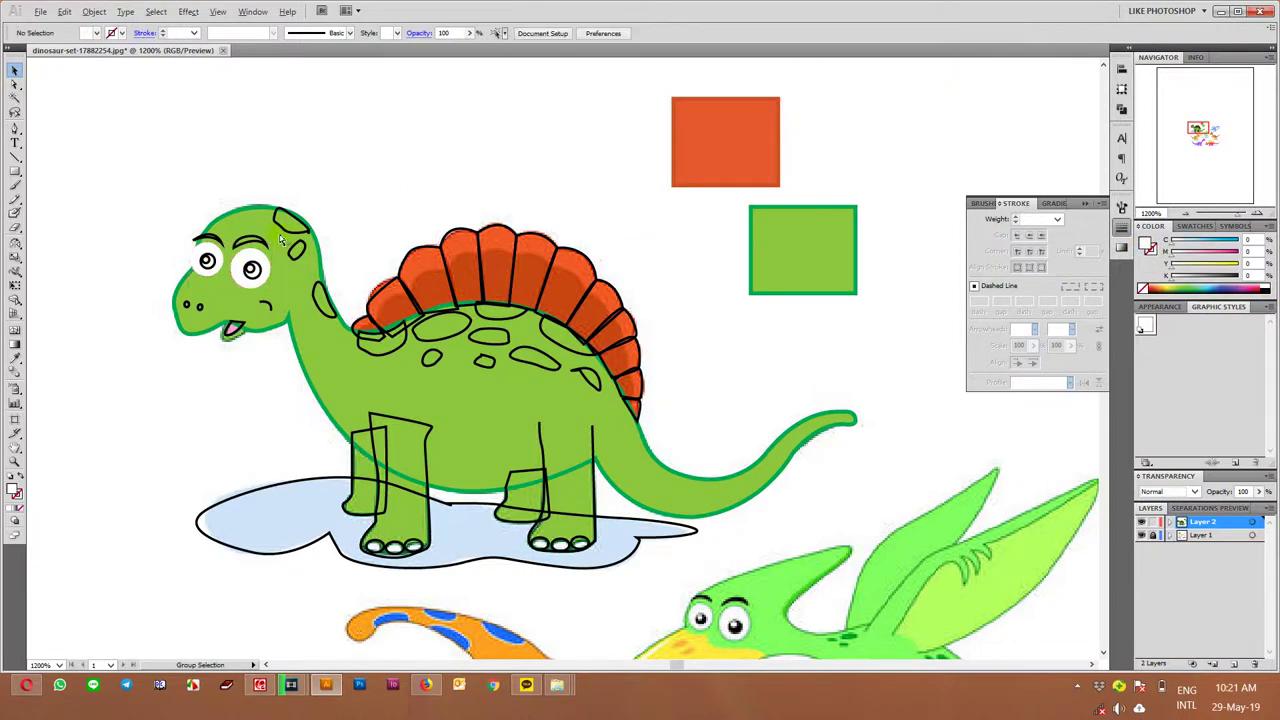
# Fill both pupils black
pyautogui.scroll(1, 229, 283)
pyautogui.scroll(1, 176, 253)
pyautogui.click(167, 240)
pyautogui.keyDown('shift'); pyautogui.click(251, 252); pyautogui.keyUp('shift')
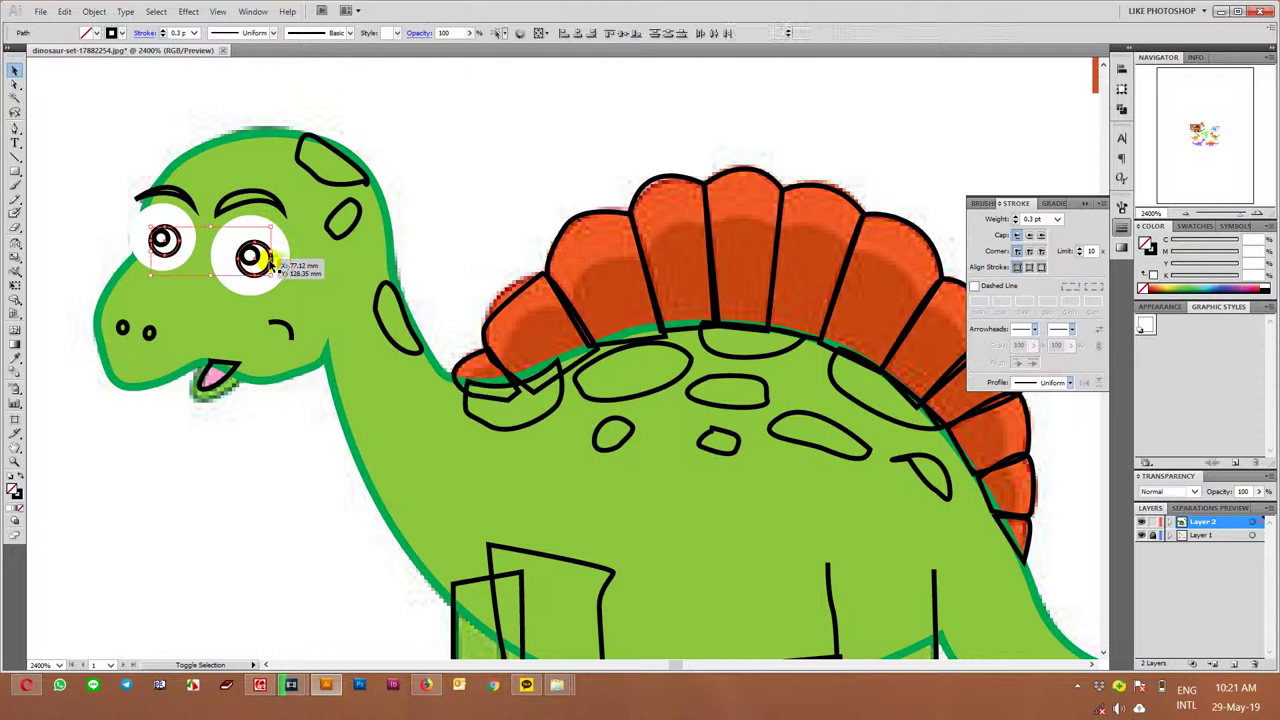
pyautogui.click(1266, 287)
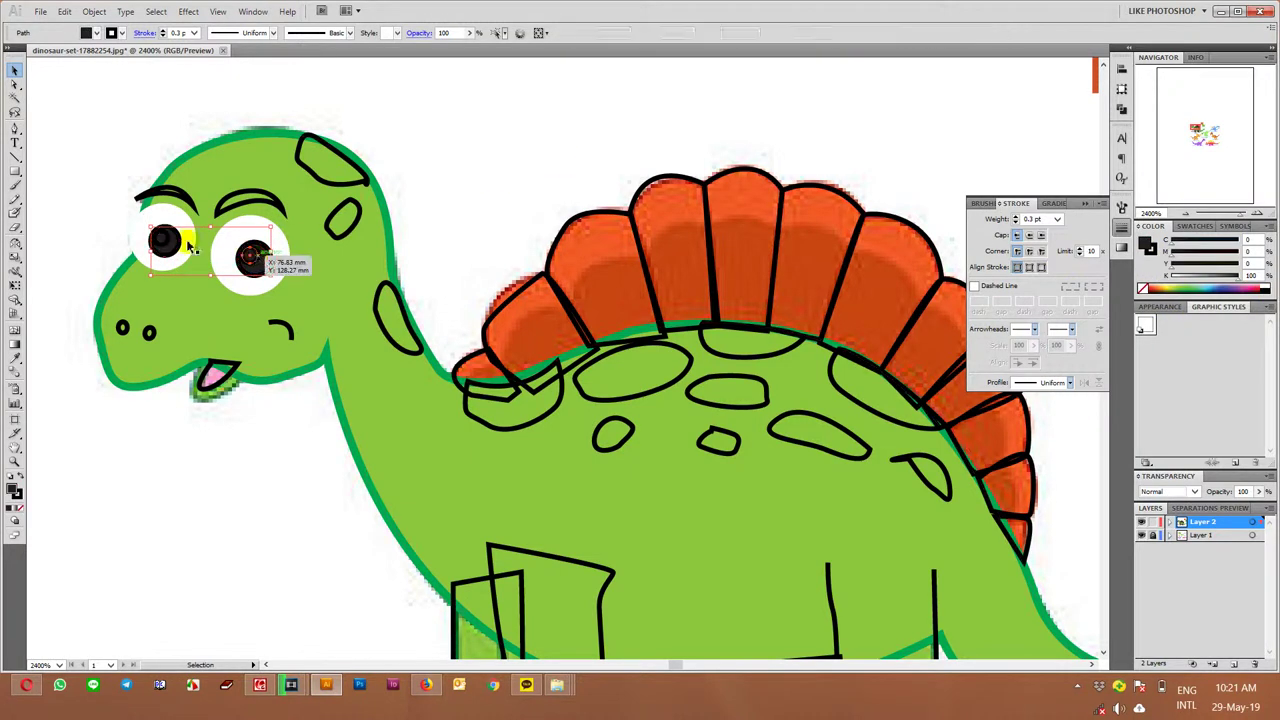
pyautogui.moveTo(188, 245); pyautogui.dragTo(173, 237)
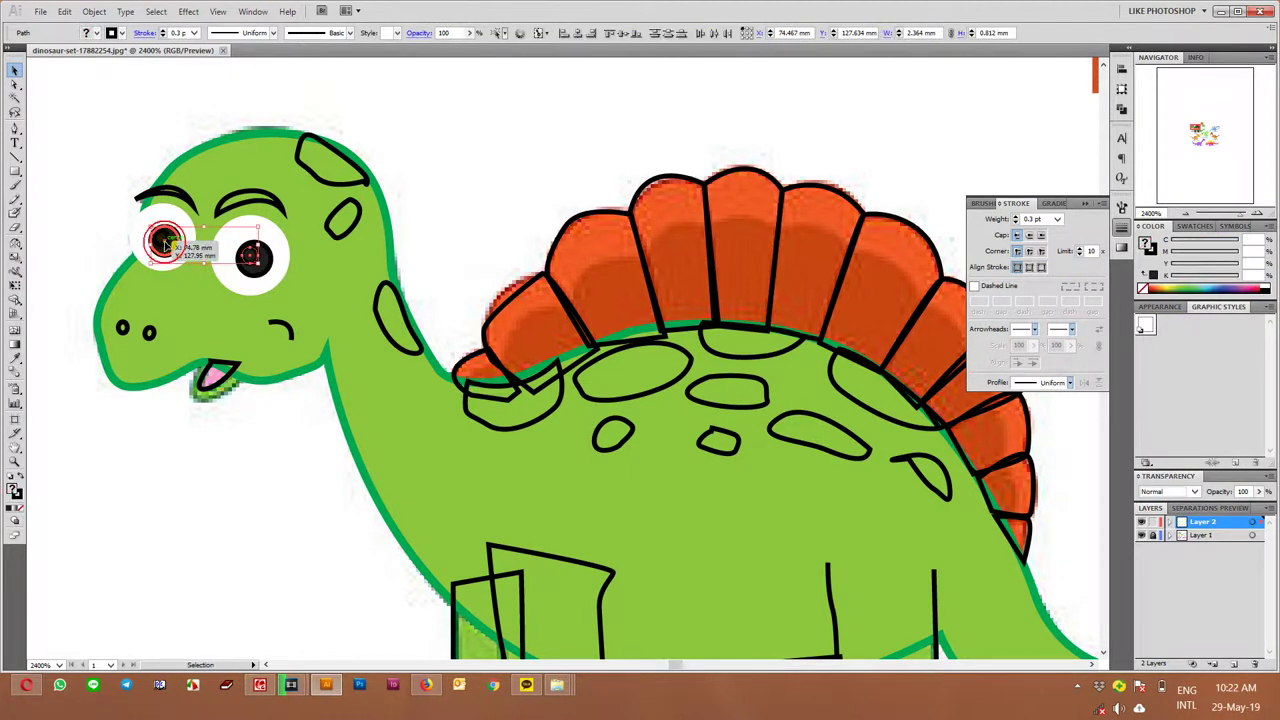
# Make the small pupil highlights white
pyautogui.click(503, 214)
pyautogui.click(252, 262)
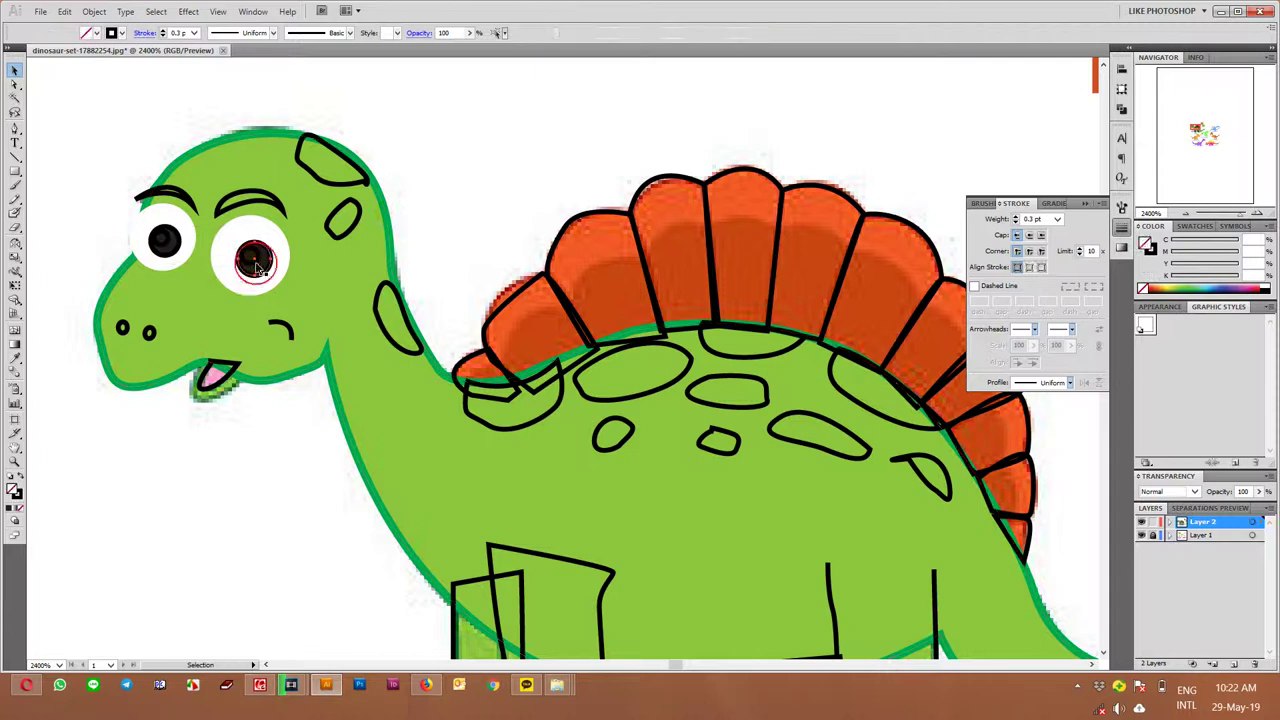
pyautogui.click(1268, 286)
pyautogui.click(538, 163)
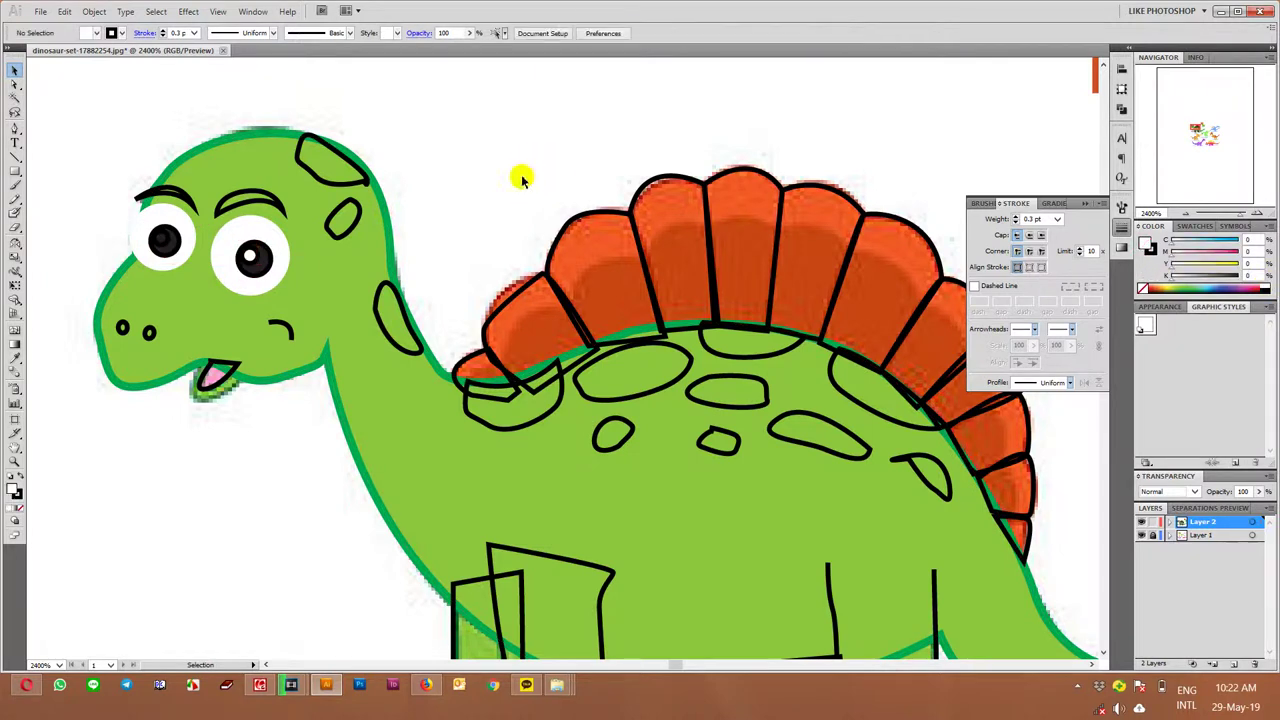
pyautogui.click(160, 240)
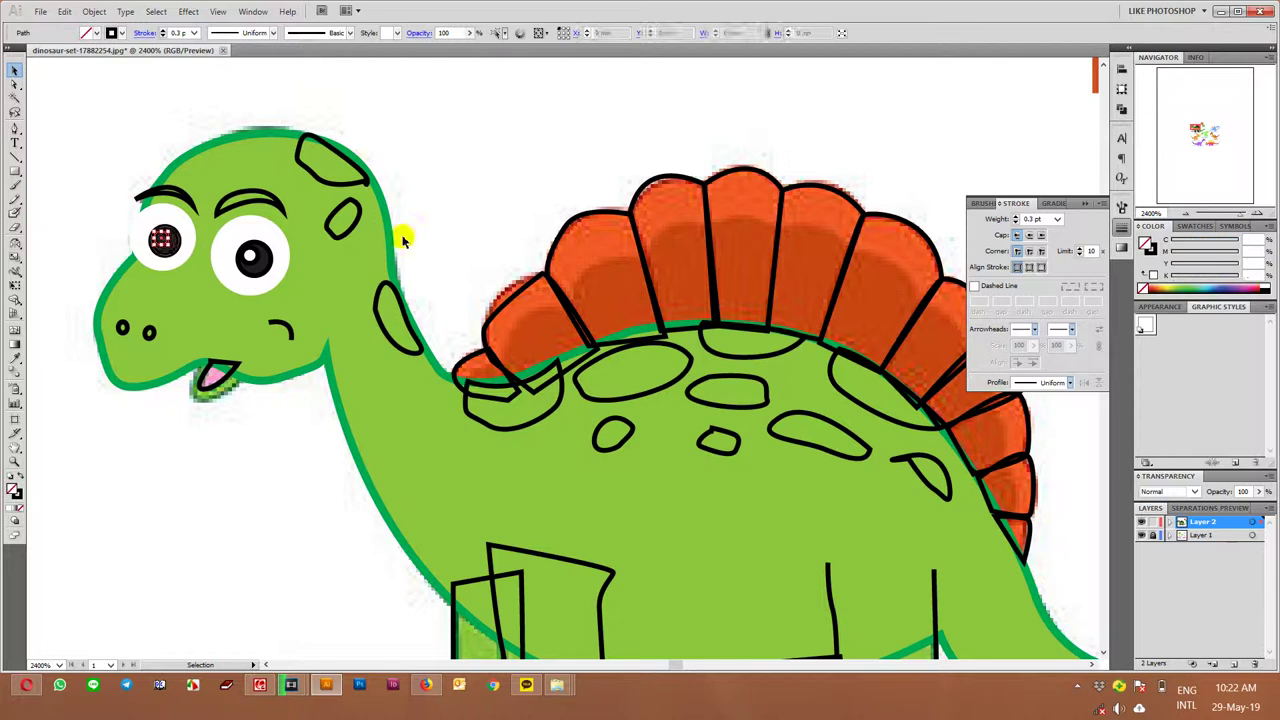
pyautogui.click(583, 173)
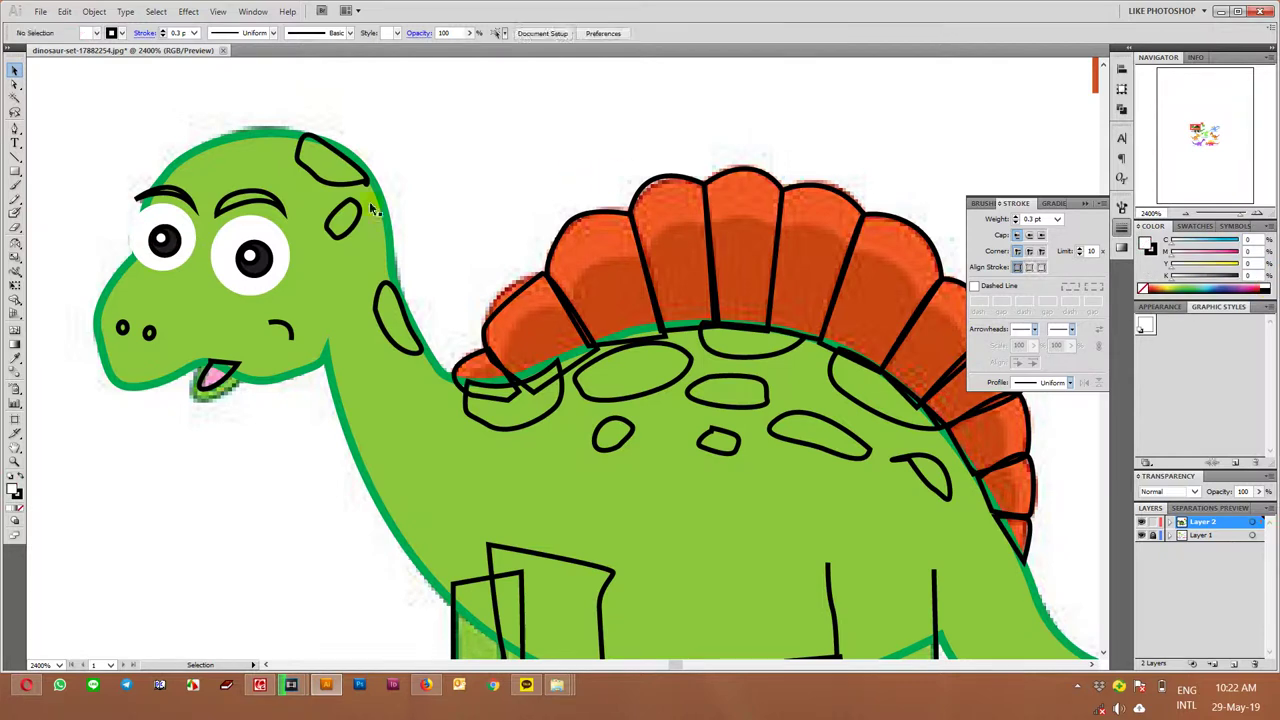
pyautogui.click(232, 199)
# Fill both eyebrows black
pyautogui.keyDown('shift'); pyautogui.click(188, 200); pyautogui.keyUp('shift')
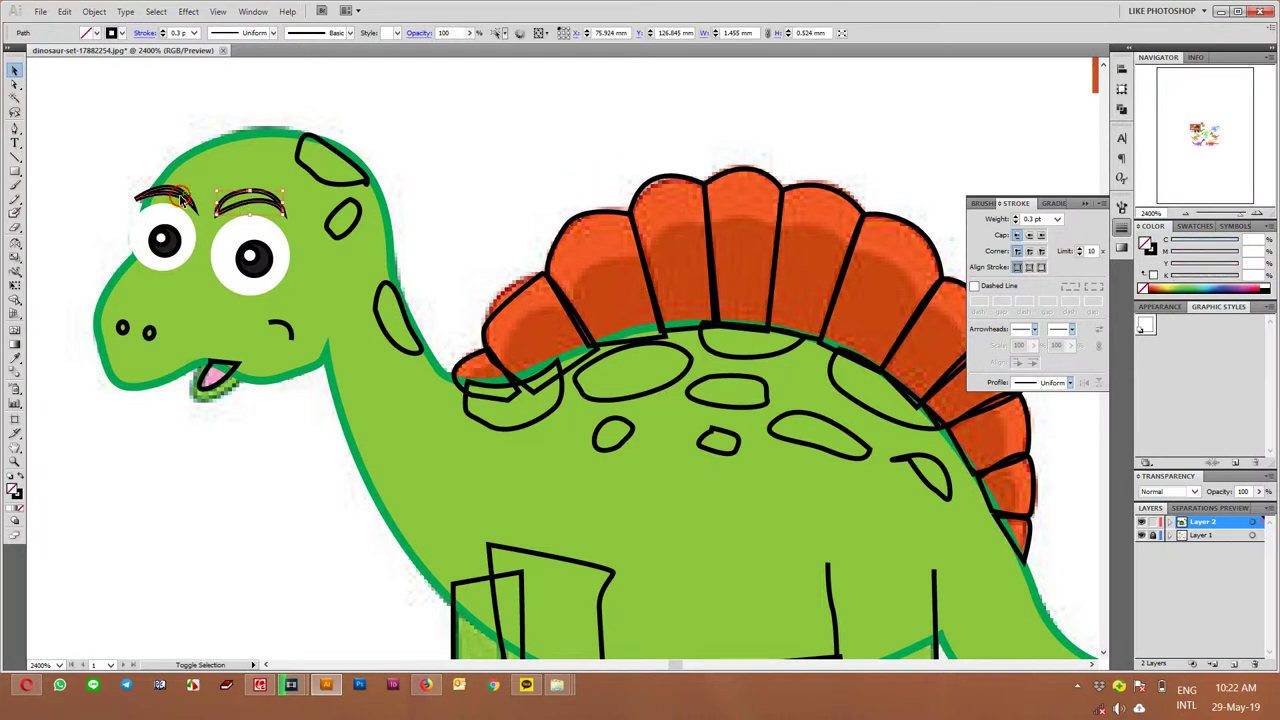
pyautogui.click(1246, 291)
pyautogui.click(540, 165)
# Fill all the head, neck and back spots pale yellow
pyautogui.click(356, 190)
pyautogui.click(364, 178)
pyautogui.keyDown('shift'); pyautogui.click(356, 212); pyautogui.keyUp('shift')
pyautogui.keyDown('shift'); pyautogui.click(389, 308); pyautogui.keyUp('shift')
pyautogui.keyDown('shift'); pyautogui.click(556, 418); pyautogui.keyUp('shift')
pyautogui.keyDown('shift'); pyautogui.click(672, 390); pyautogui.keyUp('shift')
pyautogui.keyDown('shift'); pyautogui.click(760, 352); pyautogui.keyUp('shift')
pyautogui.keyDown('shift'); pyautogui.click(868, 410); pyautogui.keyUp('shift')
pyautogui.keyDown('shift'); pyautogui.click(928, 478); pyautogui.keyUp('shift')
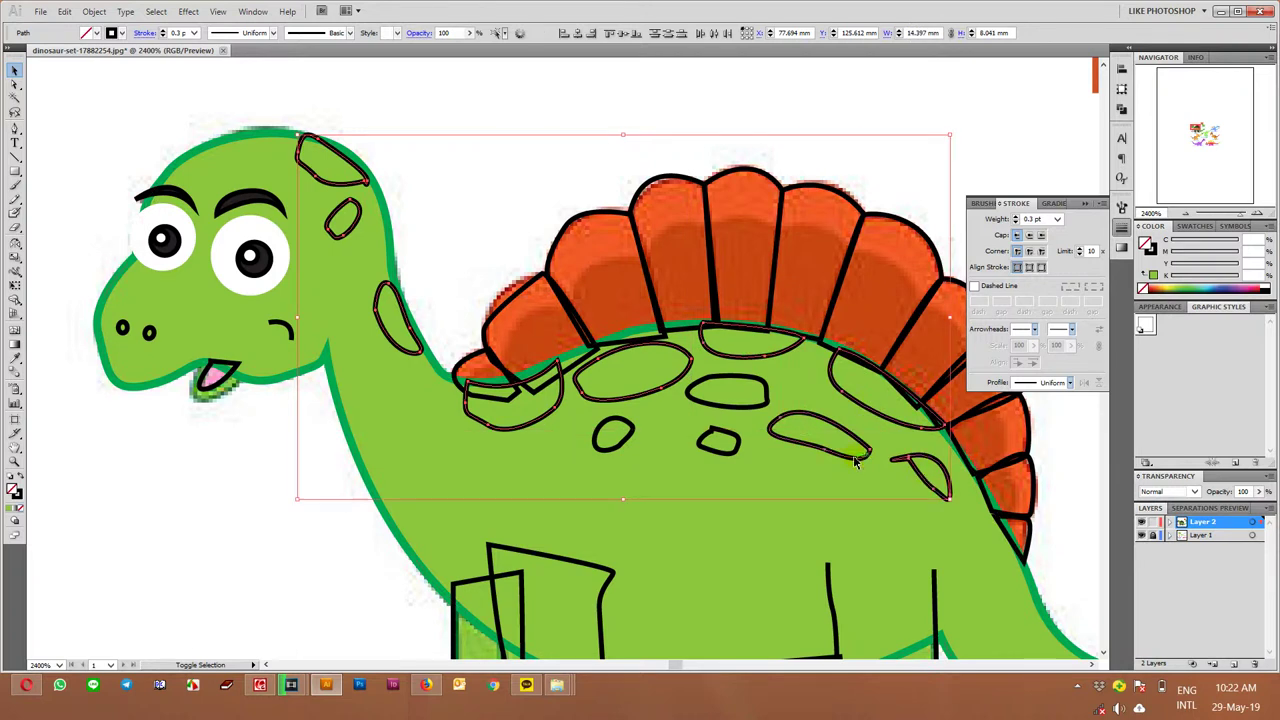
pyautogui.keyDown('shift'); pyautogui.click(745, 406); pyautogui.keyUp('shift')
pyautogui.keyDown('shift'); pyautogui.click(730, 442); pyautogui.keyUp('shift')
pyautogui.keyDown('shift'); pyautogui.click(632, 437); pyautogui.keyUp('shift')
pyautogui.click(1173, 285)
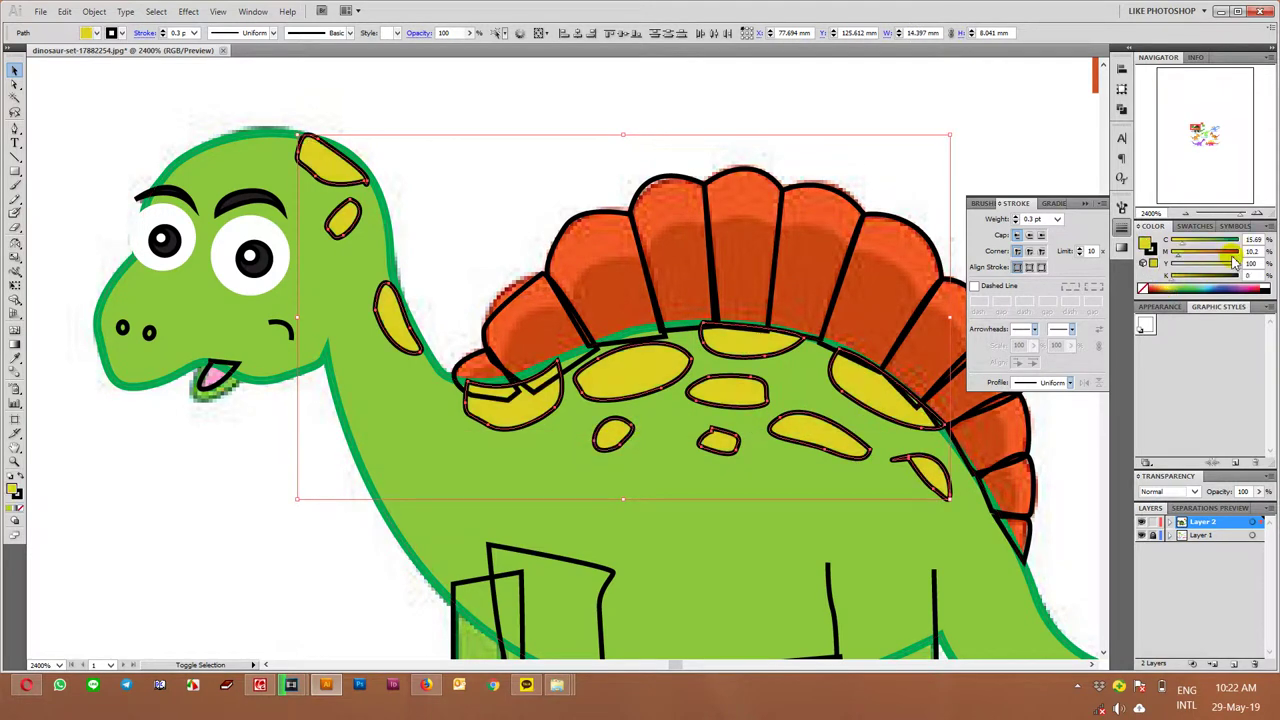
pyautogui.moveTo(1180, 253); pyautogui.dragTo(1122, 244)
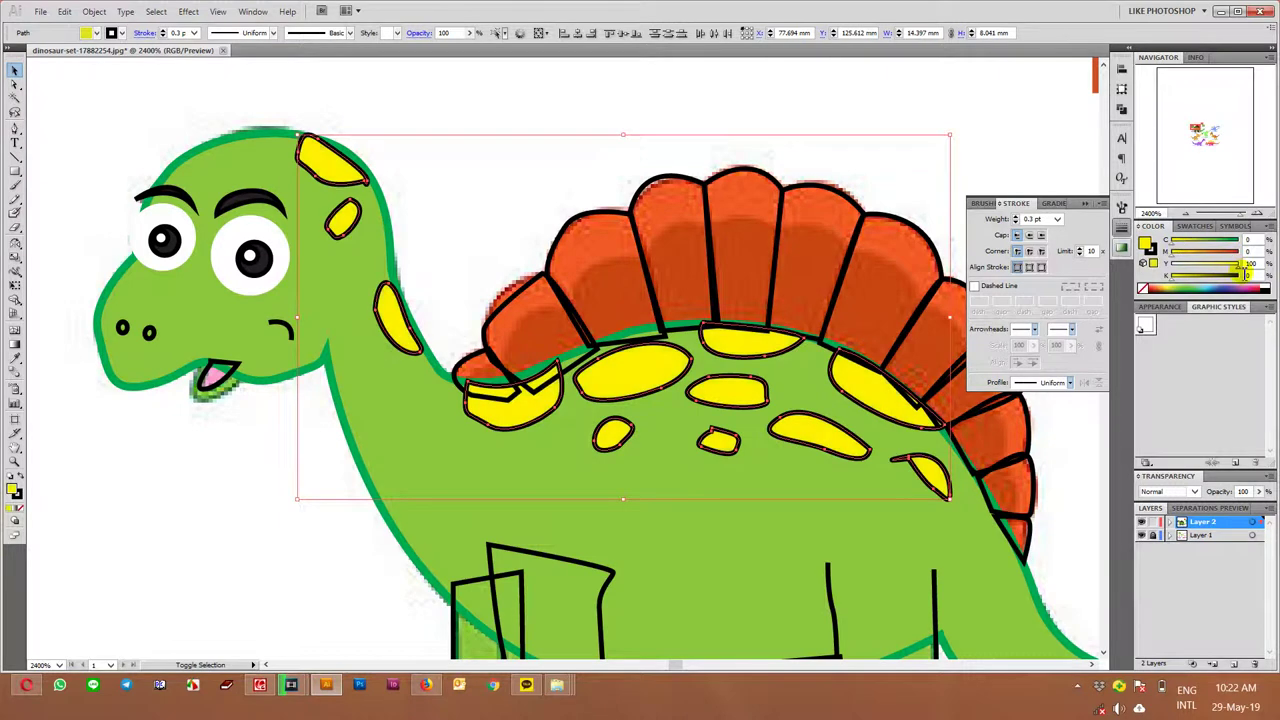
pyautogui.moveTo(1215, 268)
pyautogui.mouseDown()
pyautogui.moveTo(1197, 271)
pyautogui.moveTo(1228, 268)
pyautogui.mouseUp()
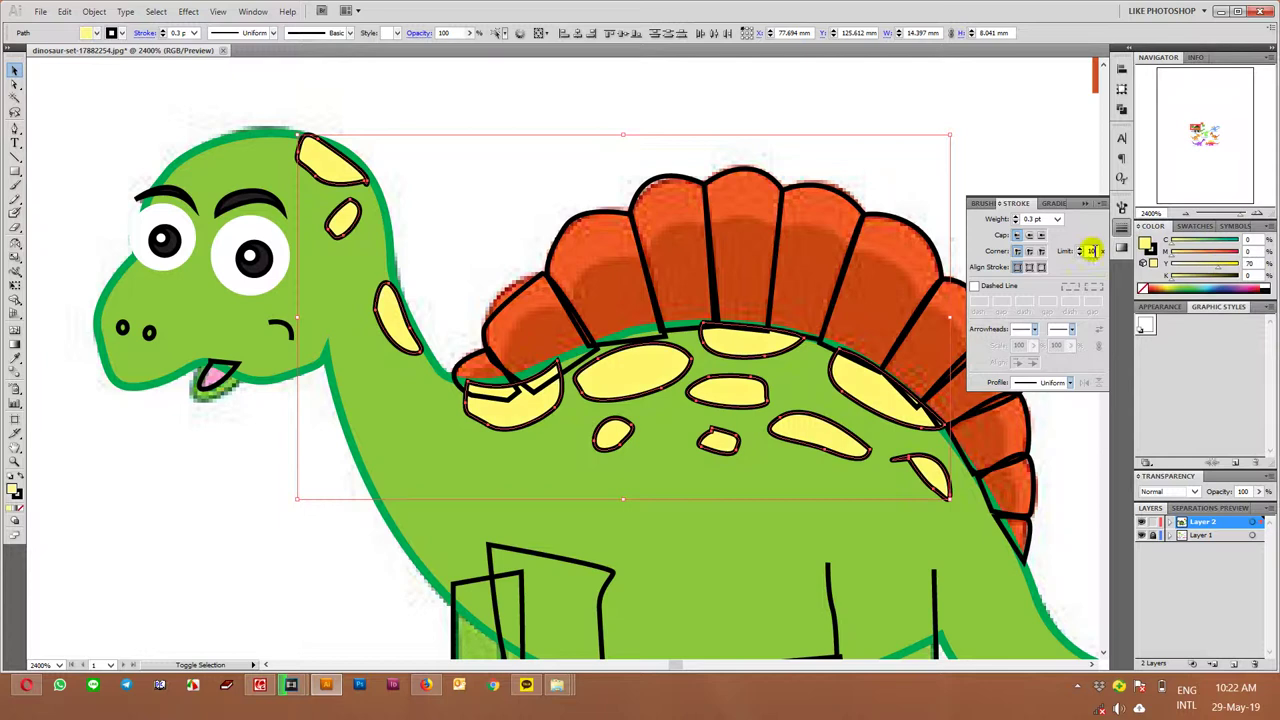
# Remove the spots' black outlines and bring the whole dinosaur into view
pyautogui.click(1153, 254)
pyautogui.click(1142, 288)
pyautogui.click(777, 163)
pyautogui.scroll(-1, 777, 163)
pyautogui.moveTo(814, 257); pyautogui.dragTo(621, 168)
# Delete the top segment of the front-leg outline
pyautogui.press('a')
pyautogui.click(469, 357)
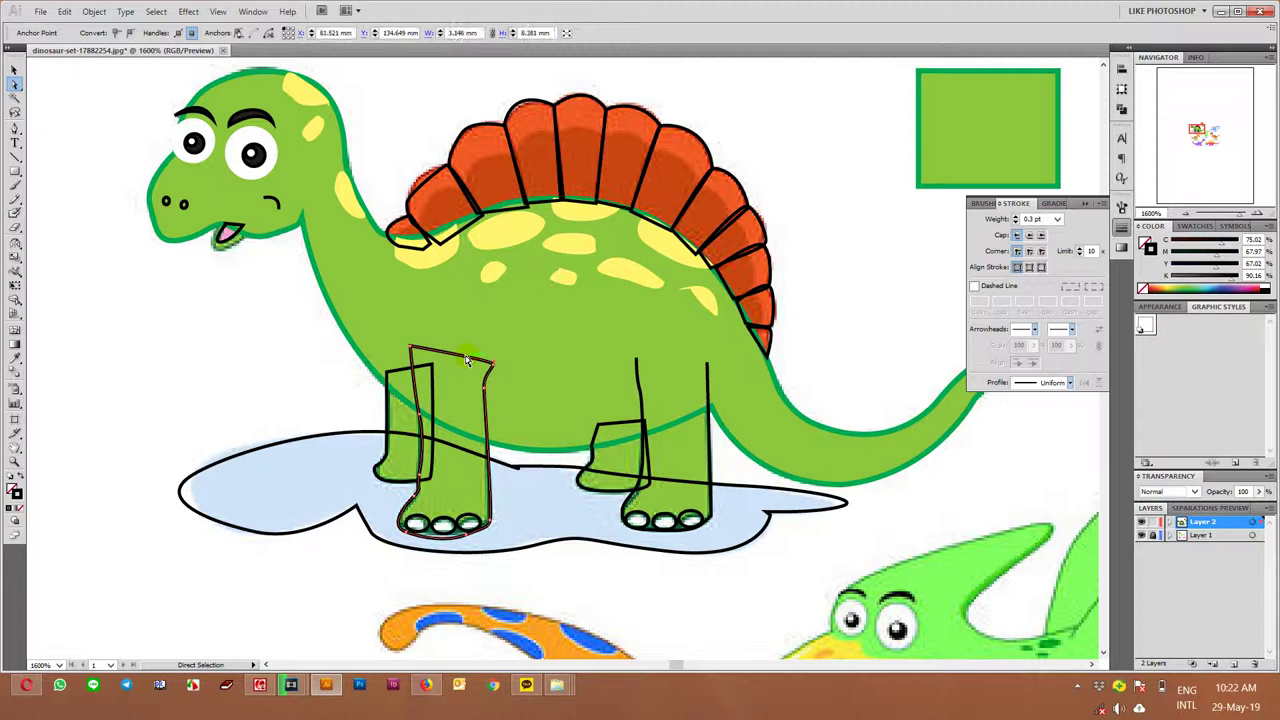
pyautogui.press('Delete')
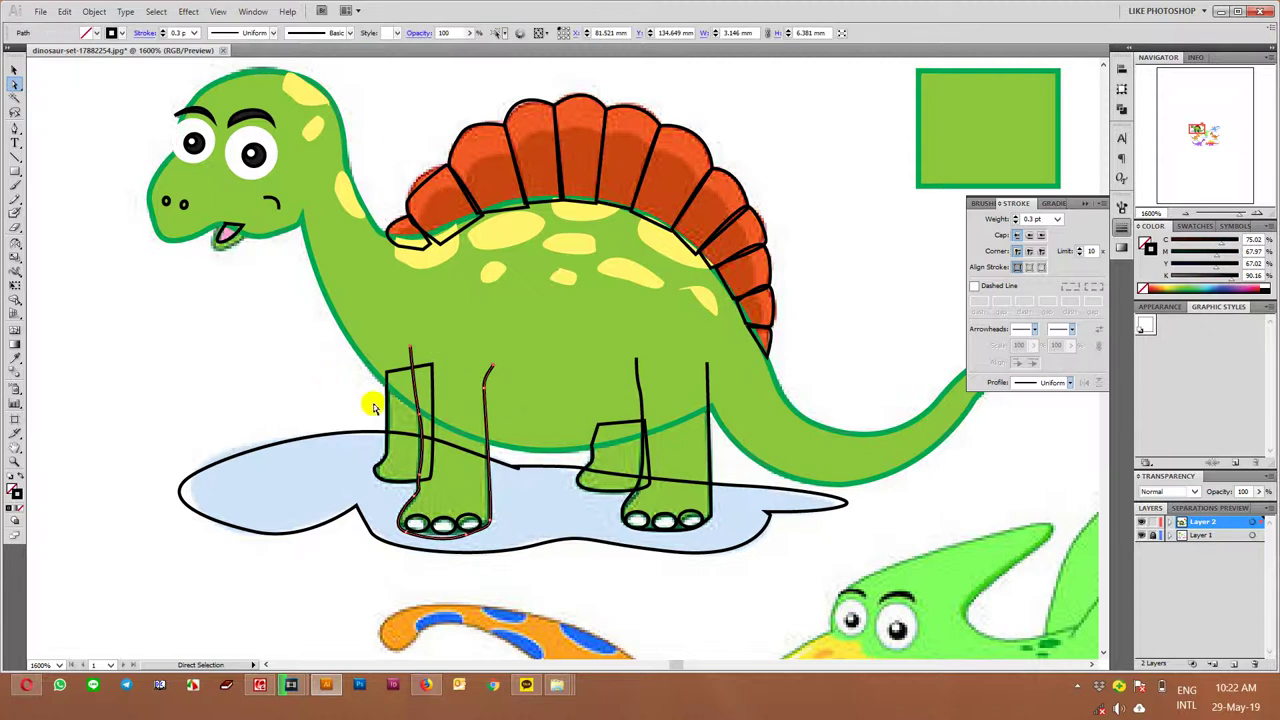
pyautogui.moveTo(710, 404); pyautogui.dragTo(614, 388)
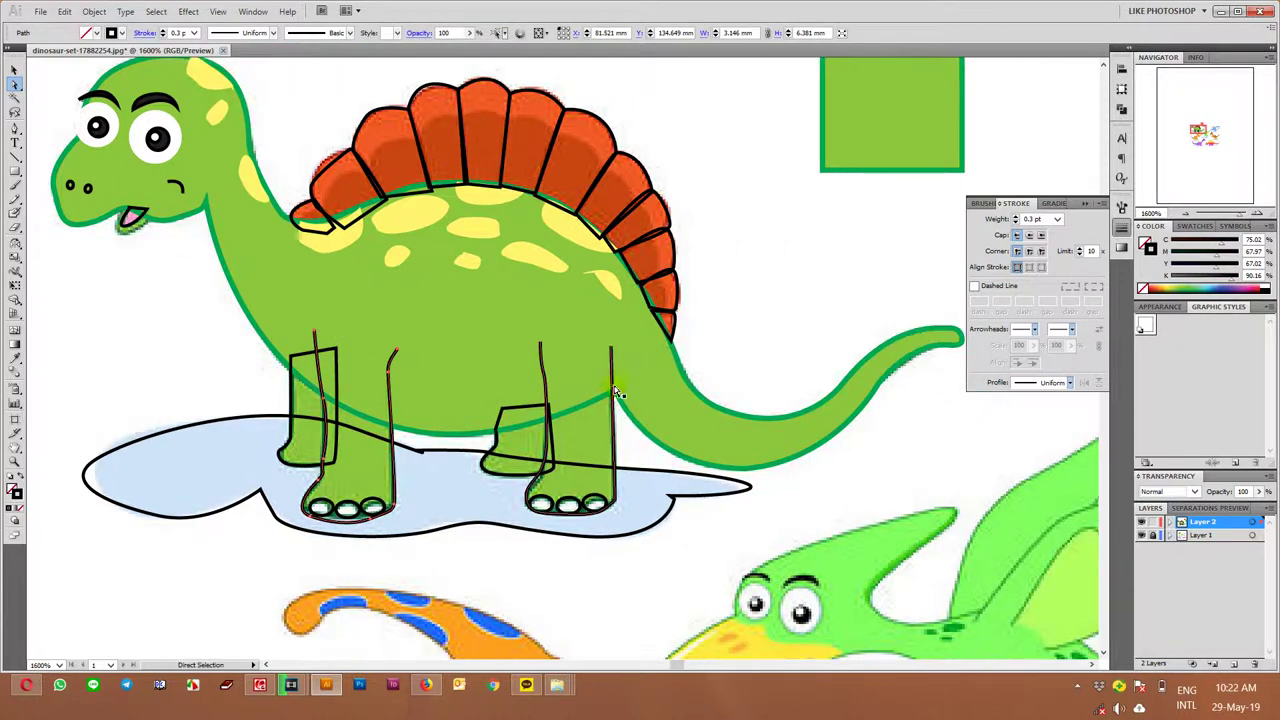
# Colour one leg line with the body green from the sample rectangle
pyautogui.click(614, 381)
pyautogui.press('i')
pyautogui.click(887, 137)
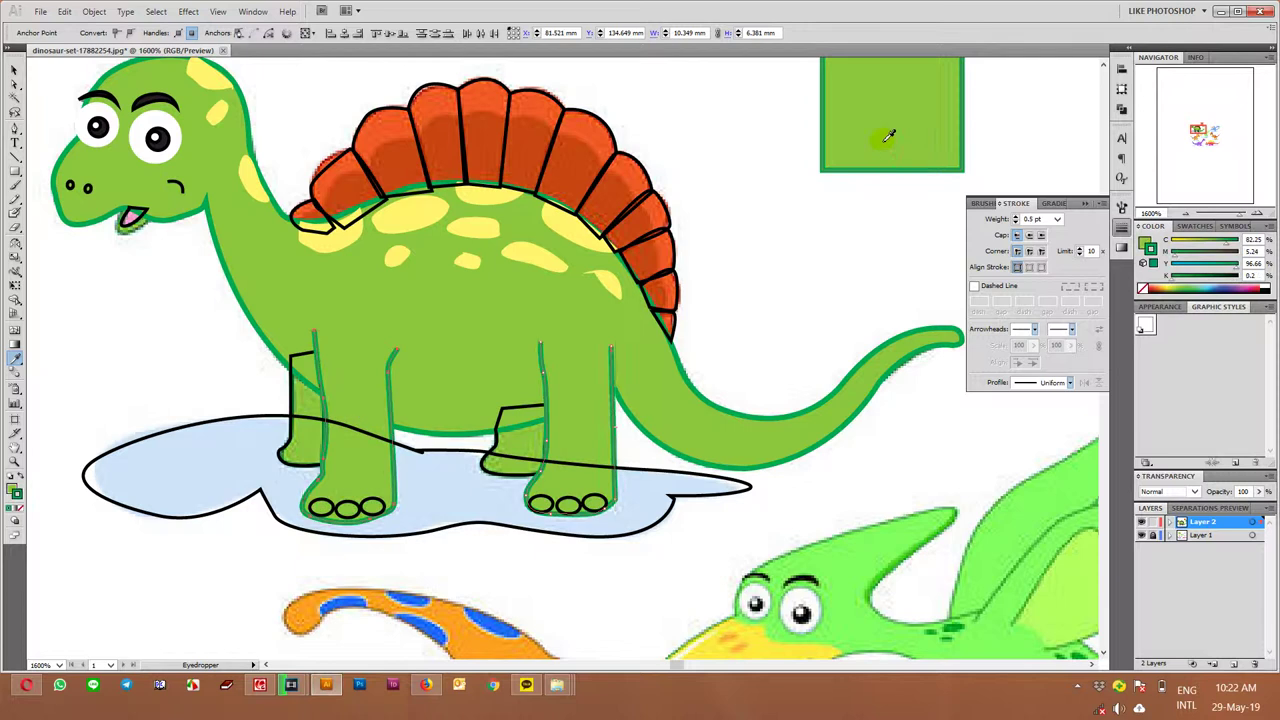
pyautogui.press('v')
pyautogui.click(786, 320)
# Give both leg outlines the body-green fill and darker-green stroke
pyautogui.click(497, 440)
pyautogui.keyDown('shift'); pyautogui.click(287, 455); pyautogui.keyUp('shift')
pyautogui.press('i')
pyautogui.click(952, 92)
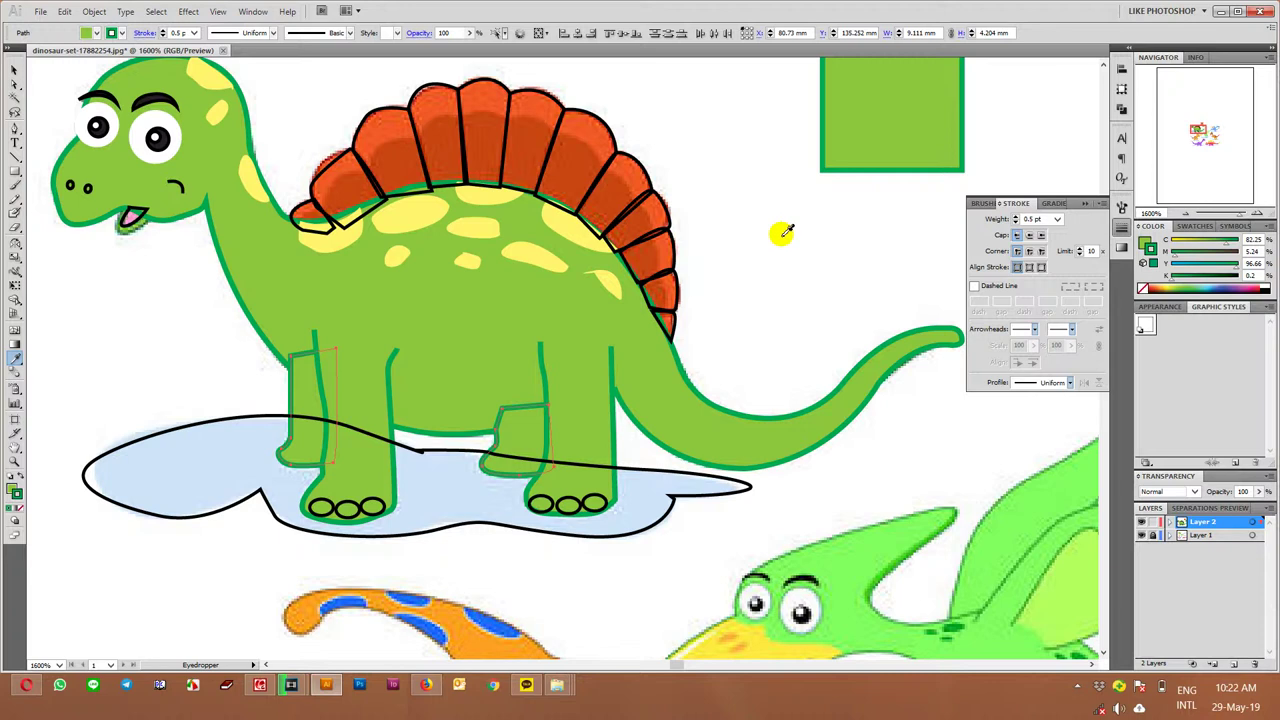
pyautogui.press('v')
pyautogui.click(757, 288)
# Select the remaining leg paths and hide the artwork to compare with the reference
pyautogui.press('a')
pyautogui.click(307, 357)
pyautogui.click(519, 409)
pyautogui.click(1142, 524)
# Compare the tracing with the reference, then eyedrop to strip the dark outline from the shadow puddle
pyautogui.click(1142, 524)
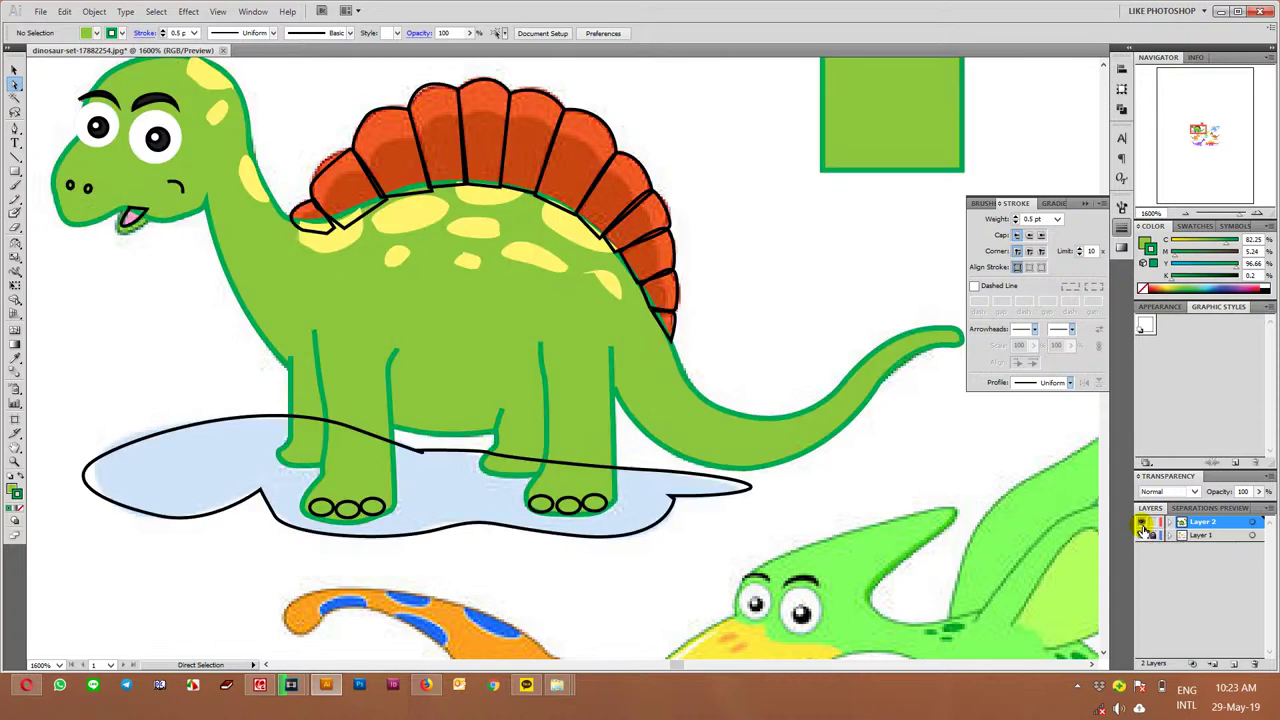
pyautogui.click(1142, 526)
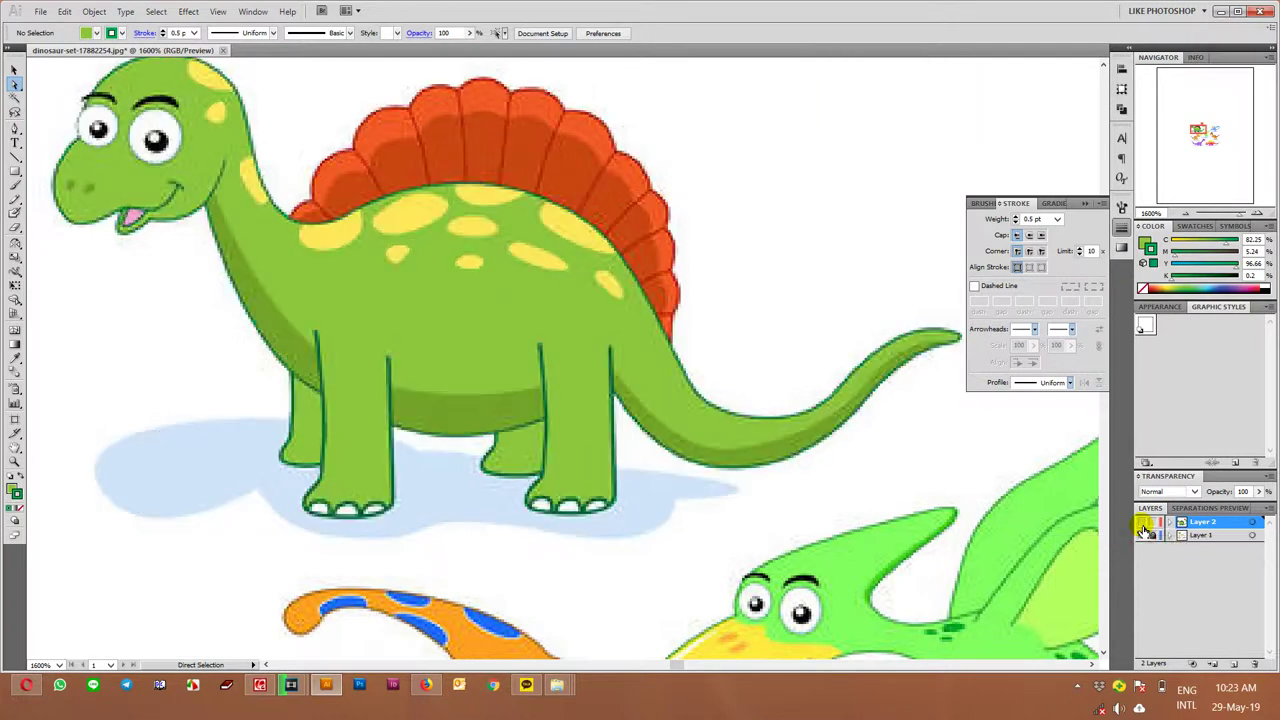
pyautogui.click(1142, 526)
pyautogui.press('v')
pyautogui.press('a')
pyautogui.click(297, 420)
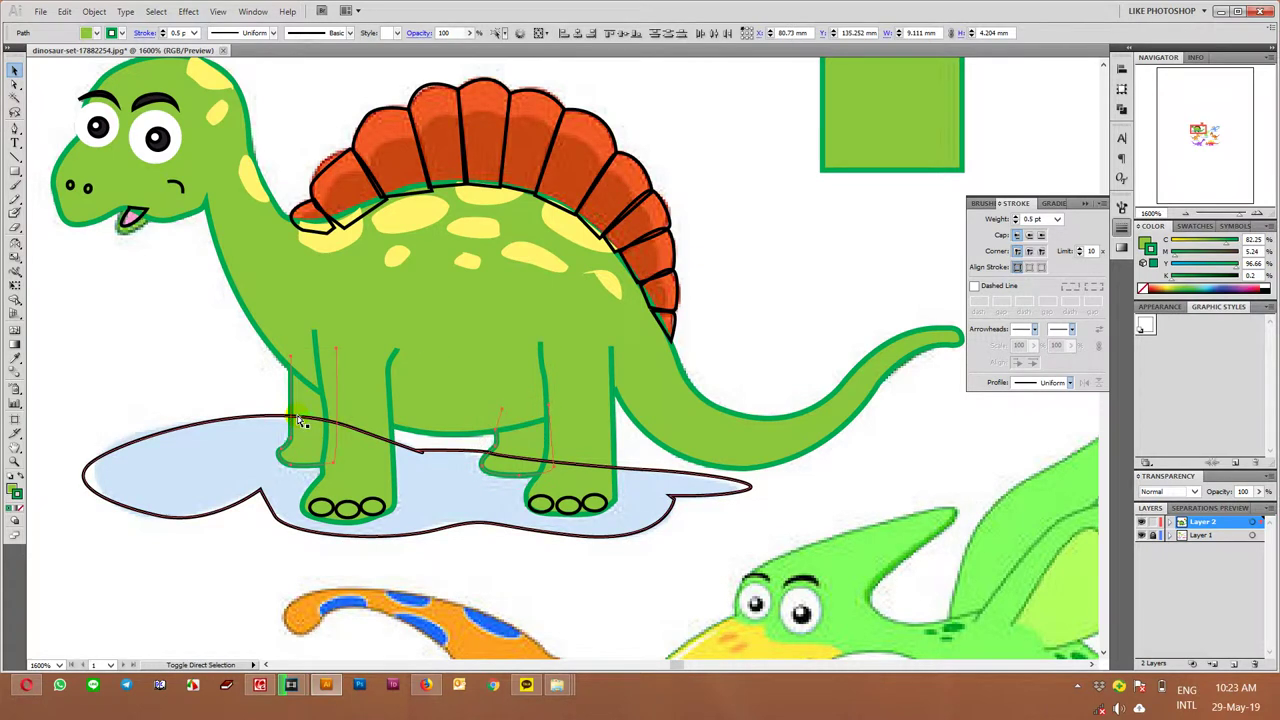
pyautogui.click(722, 485)
pyautogui.press('i')
pyautogui.click(630, 503)
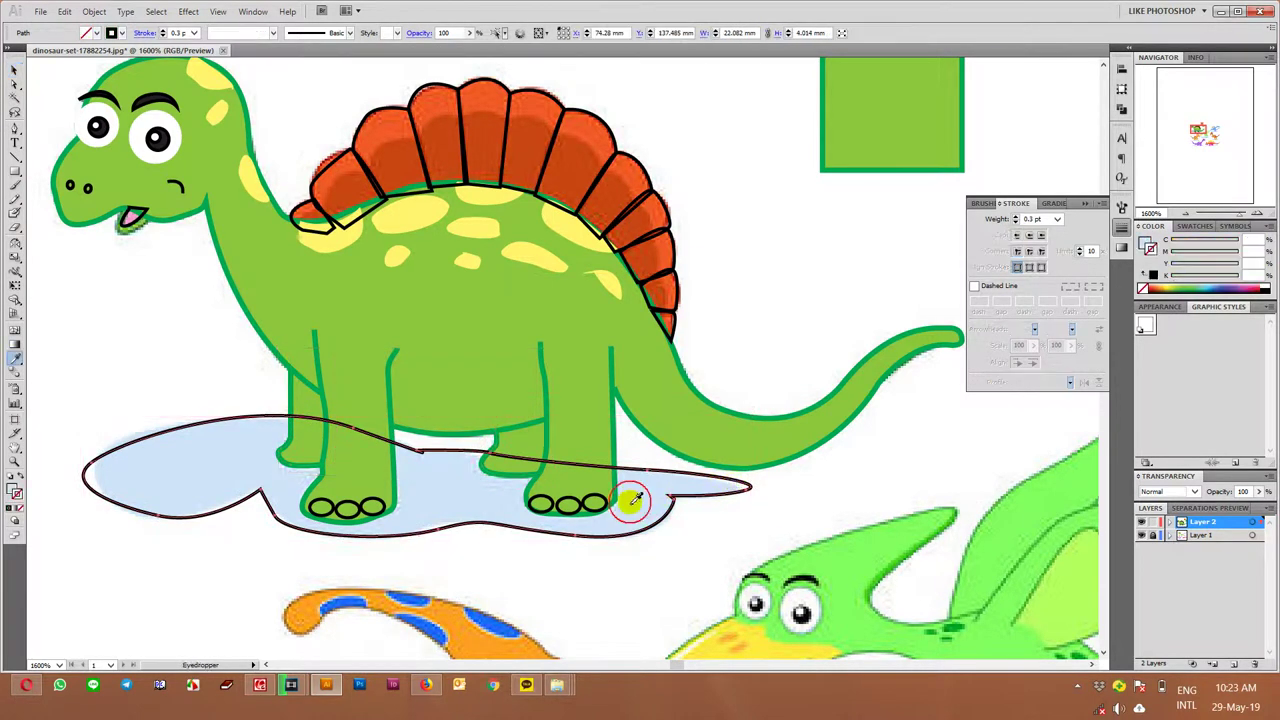
pyautogui.press('v')
pyautogui.click(663, 530)
pyautogui.click(862, 482)
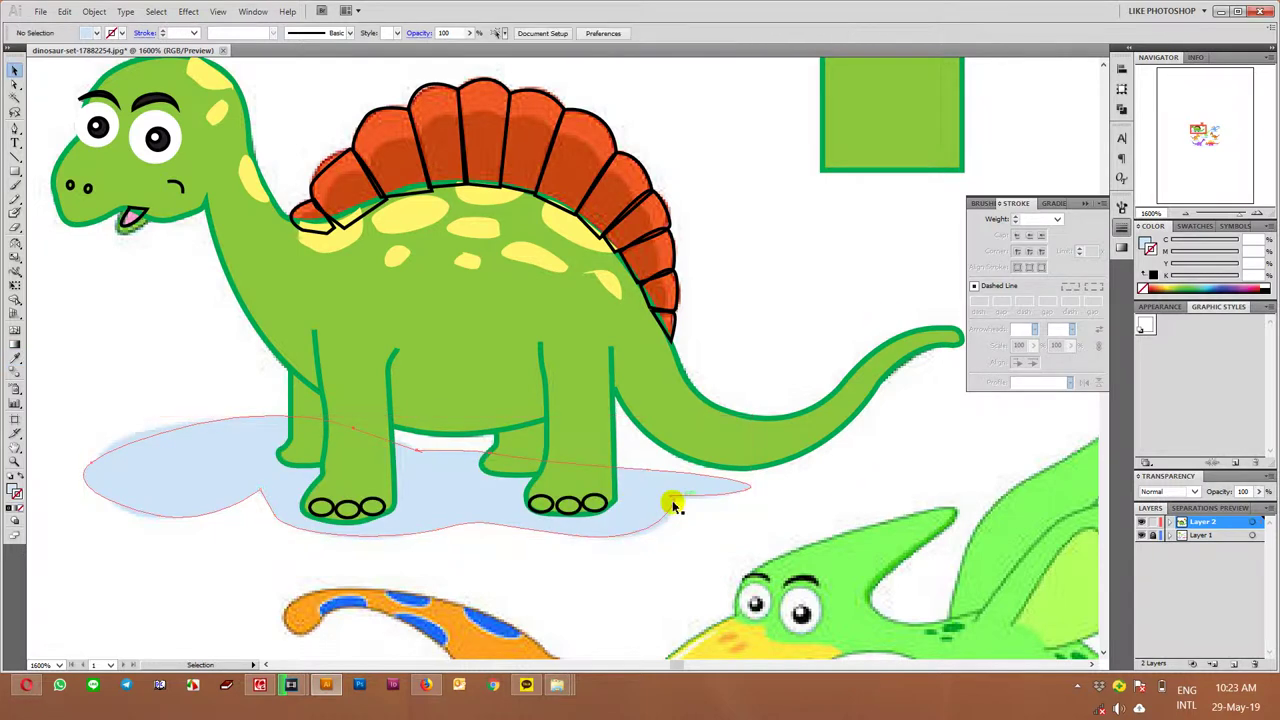
# Select the toe ovals on both feet and fill them white
pyautogui.click(594, 505)
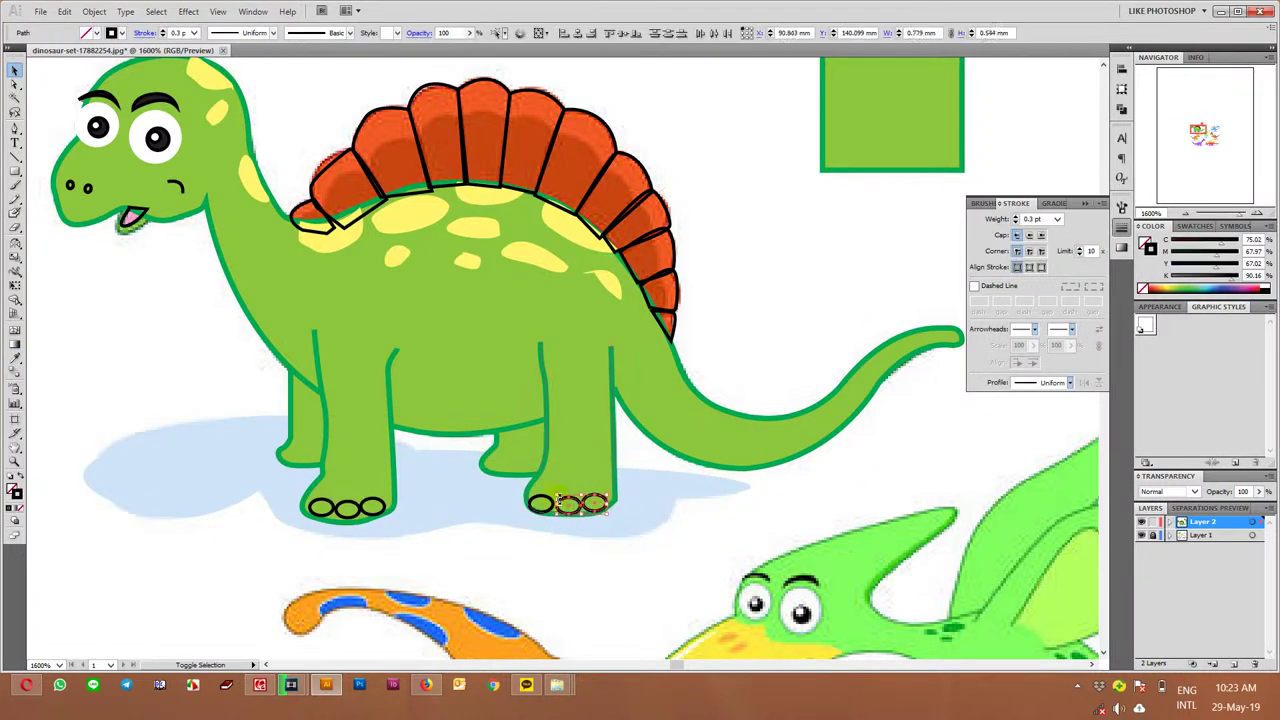
pyautogui.moveTo(548, 504); pyautogui.dragTo(326, 514)
pyautogui.click(1266, 284)
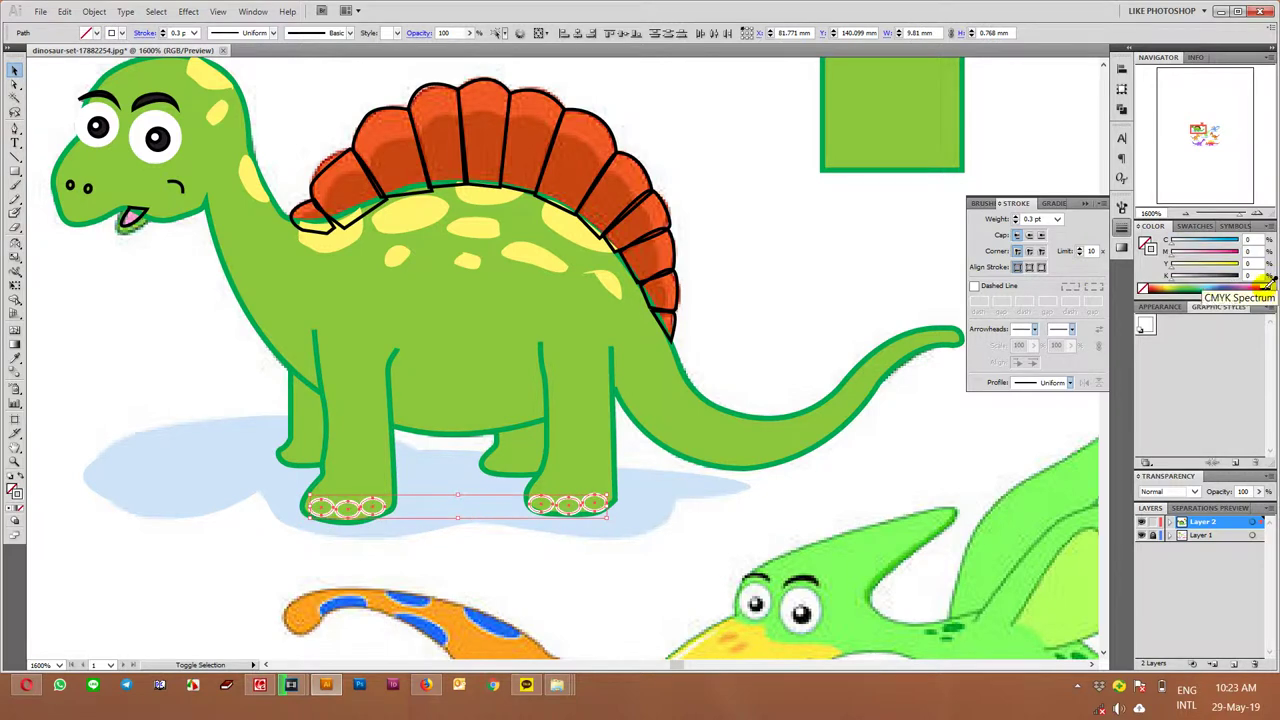
pyautogui.click(1266, 284)
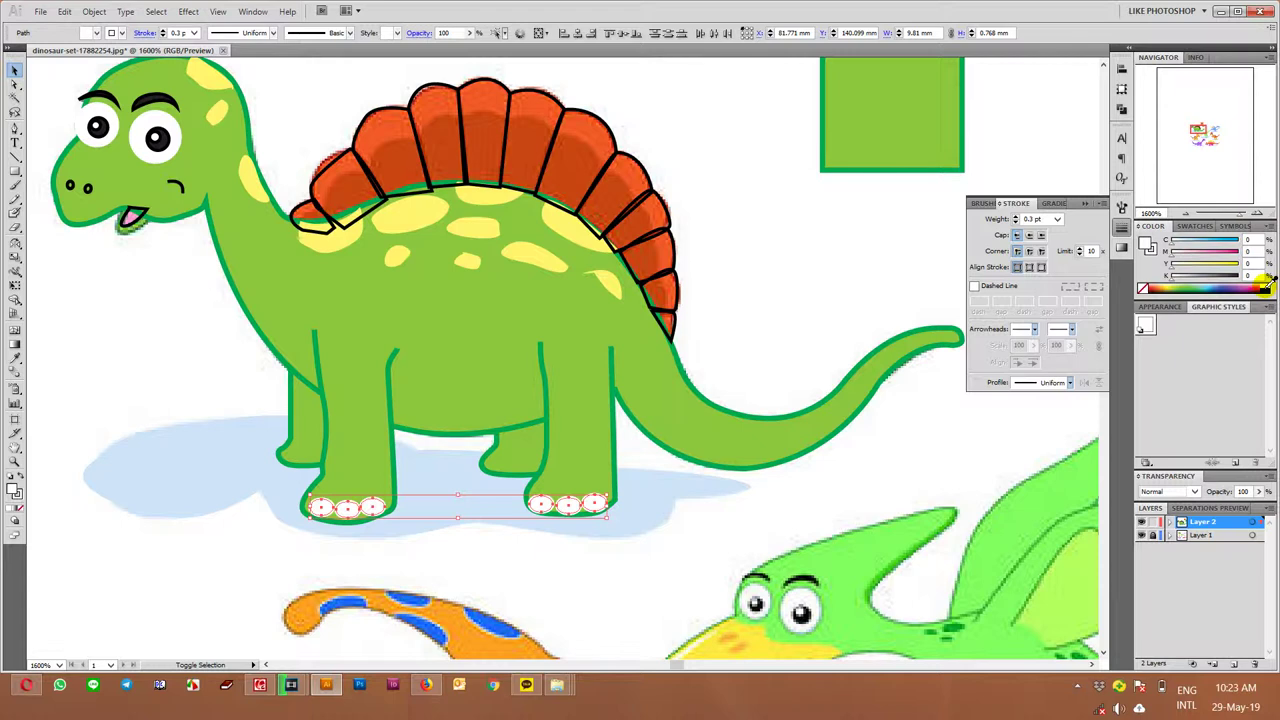
pyautogui.click(1142, 521)
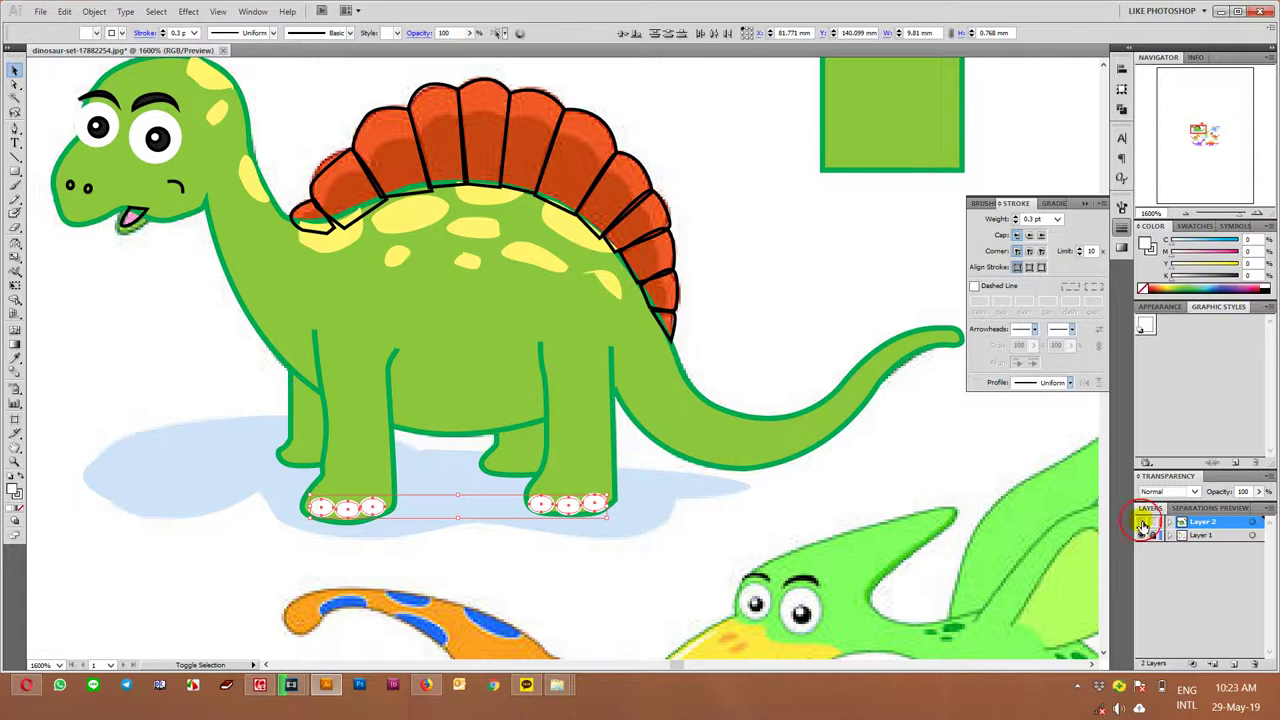
pyautogui.click(1142, 521)
pyautogui.moveTo(1249, 288); pyautogui.dragTo(1153, 252)
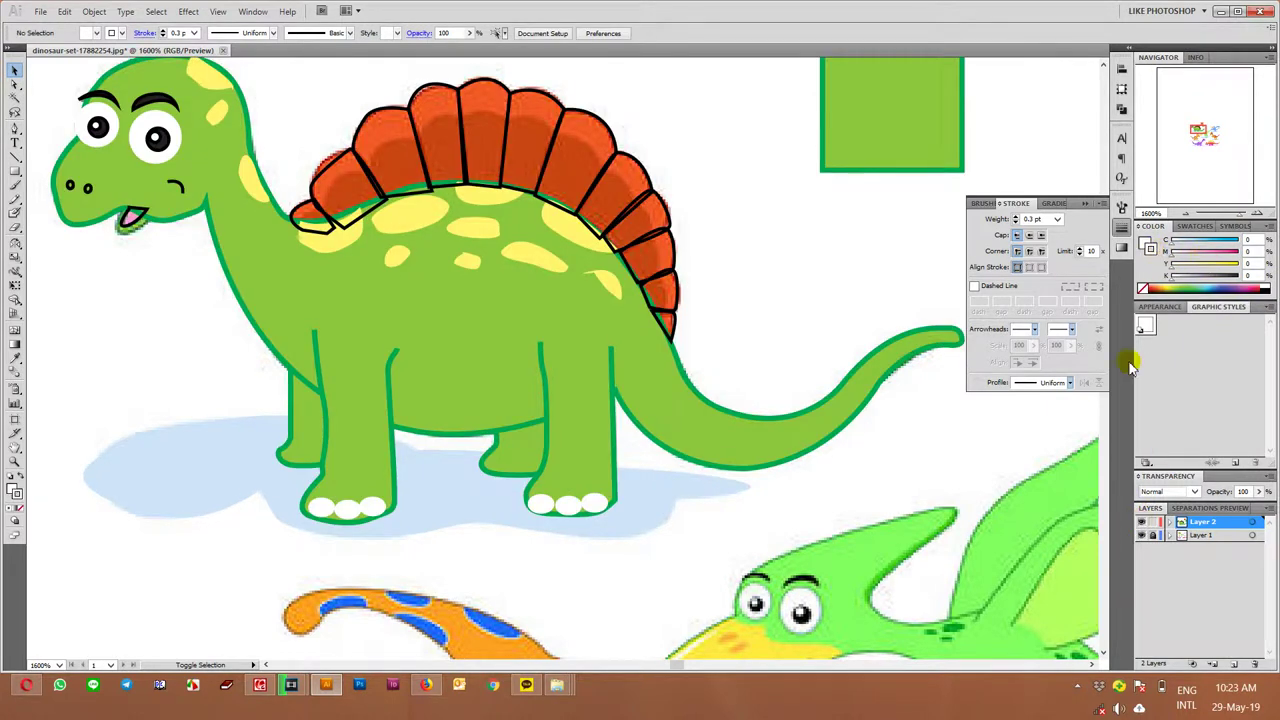
# Colour the toe ovals on both feet with the tail's green using the Eyedropper
pyautogui.click(595, 503)
pyautogui.keyDown('shift'); pyautogui.click(566, 506); pyautogui.keyUp('shift')
pyautogui.keyDown('shift'); pyautogui.click(371, 509); pyautogui.keyUp('shift')
pyautogui.keyDown('shift'); pyautogui.click(345, 512); pyautogui.keyUp('shift')
pyautogui.press('i')
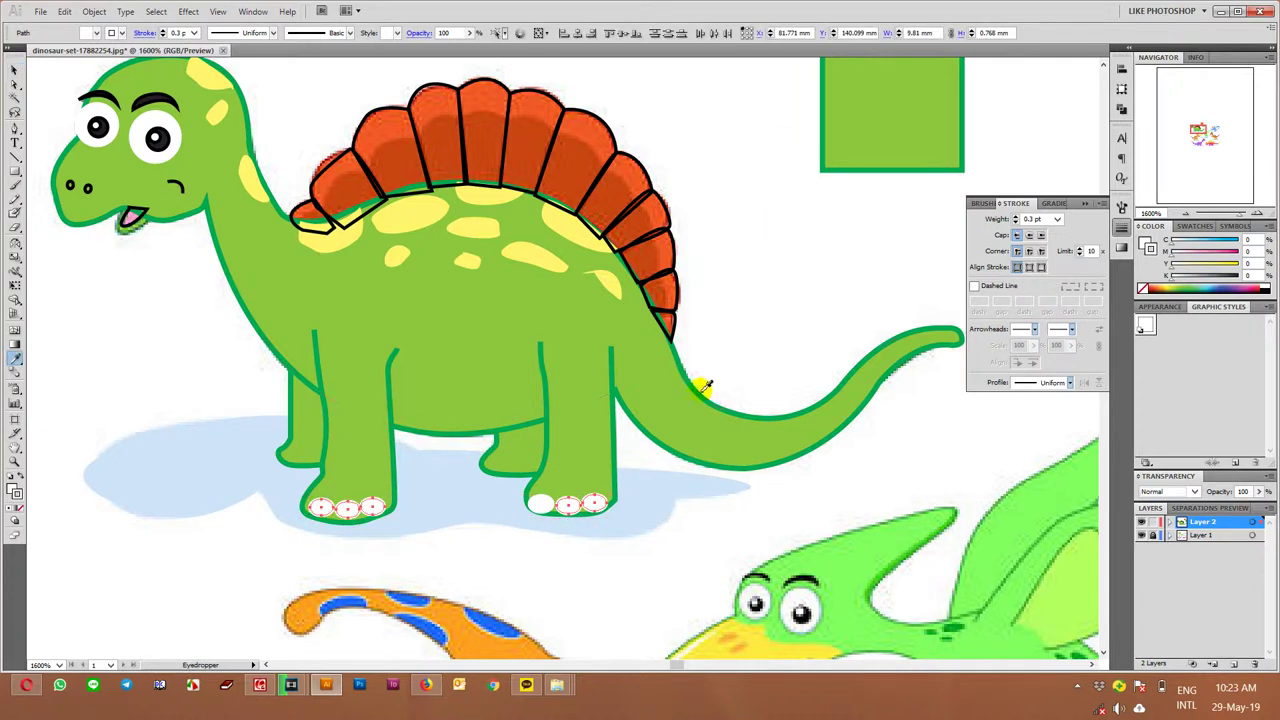
pyautogui.click(705, 392)
pyautogui.press('v')
# Turn the remaining white front toe green, nudge the toes down, and lighten their green fill
pyautogui.keyDown('shift'); pyautogui.click(540, 503); pyautogui.keyUp('shift')
pyautogui.press('i')
pyautogui.click(616, 462)
pyautogui.press('Down')
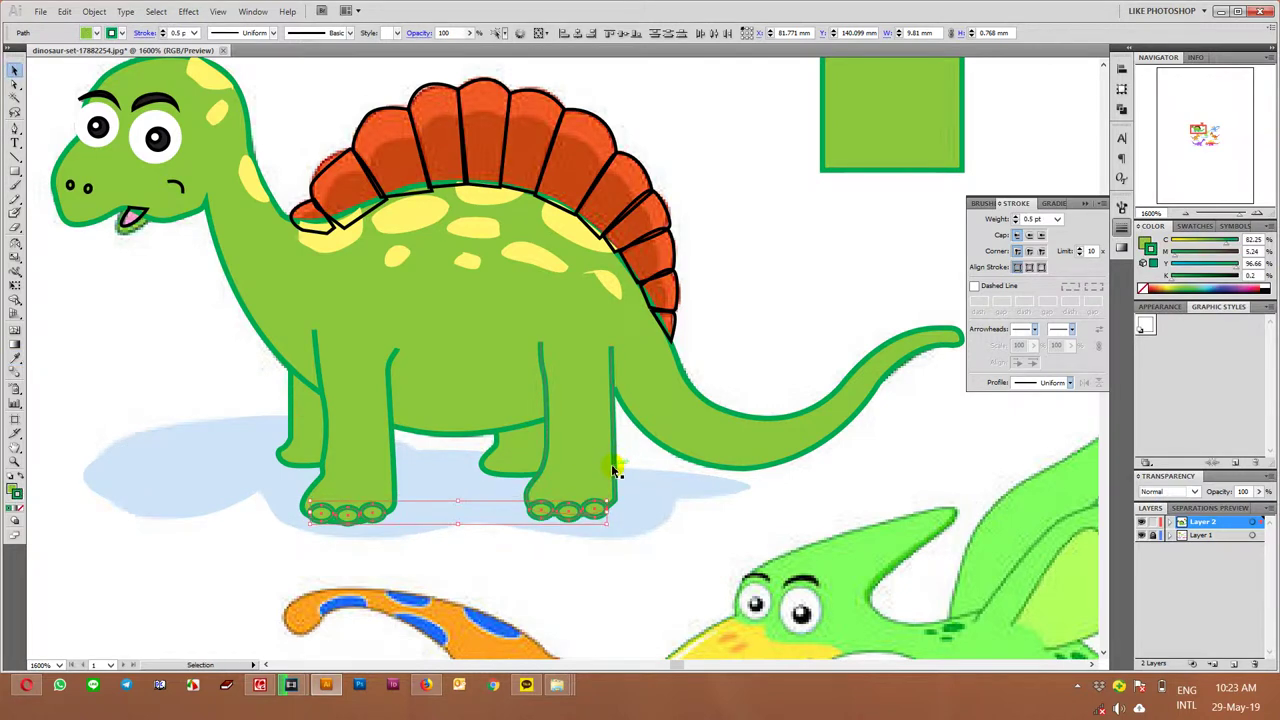
pyautogui.click(1145, 243)
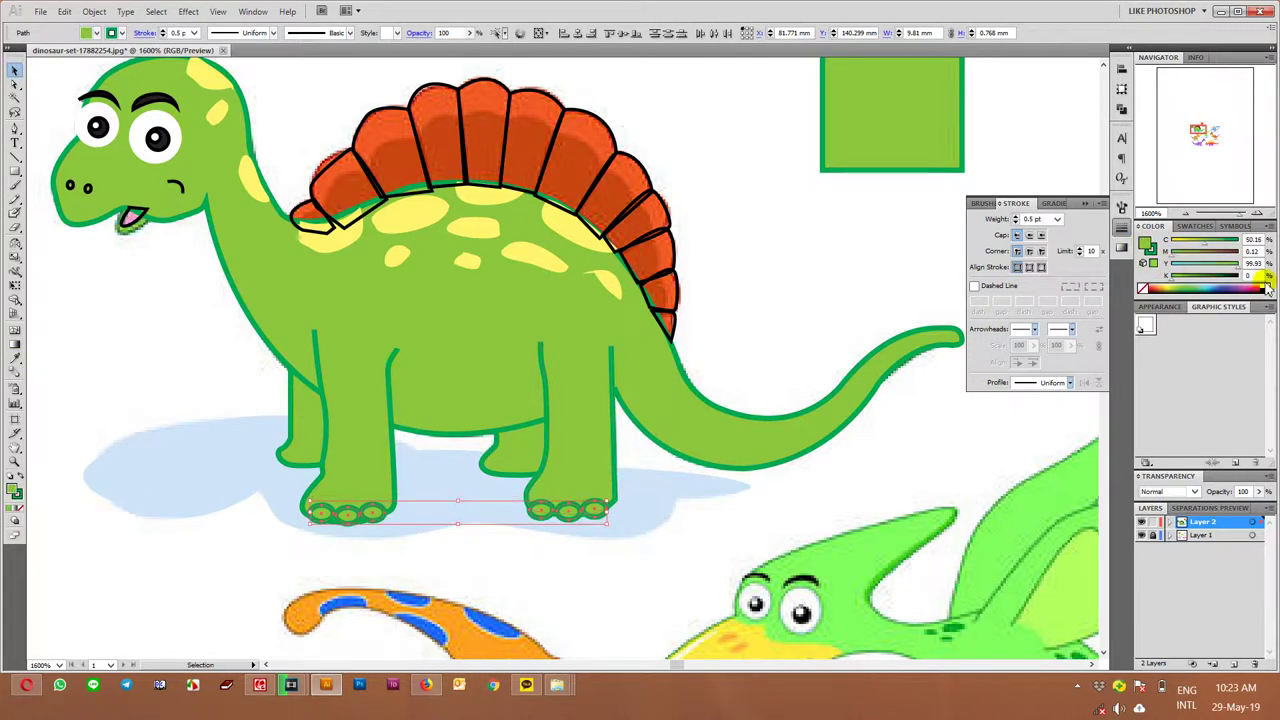
pyautogui.click(843, 306)
# Zoom to the mouth and fill the tongue pure magenta (M 100, C 0)
pyautogui.scroll(-1, 857, 300)
pyautogui.scroll(1, 803, 323)
pyautogui.scroll(1, 466, 277)
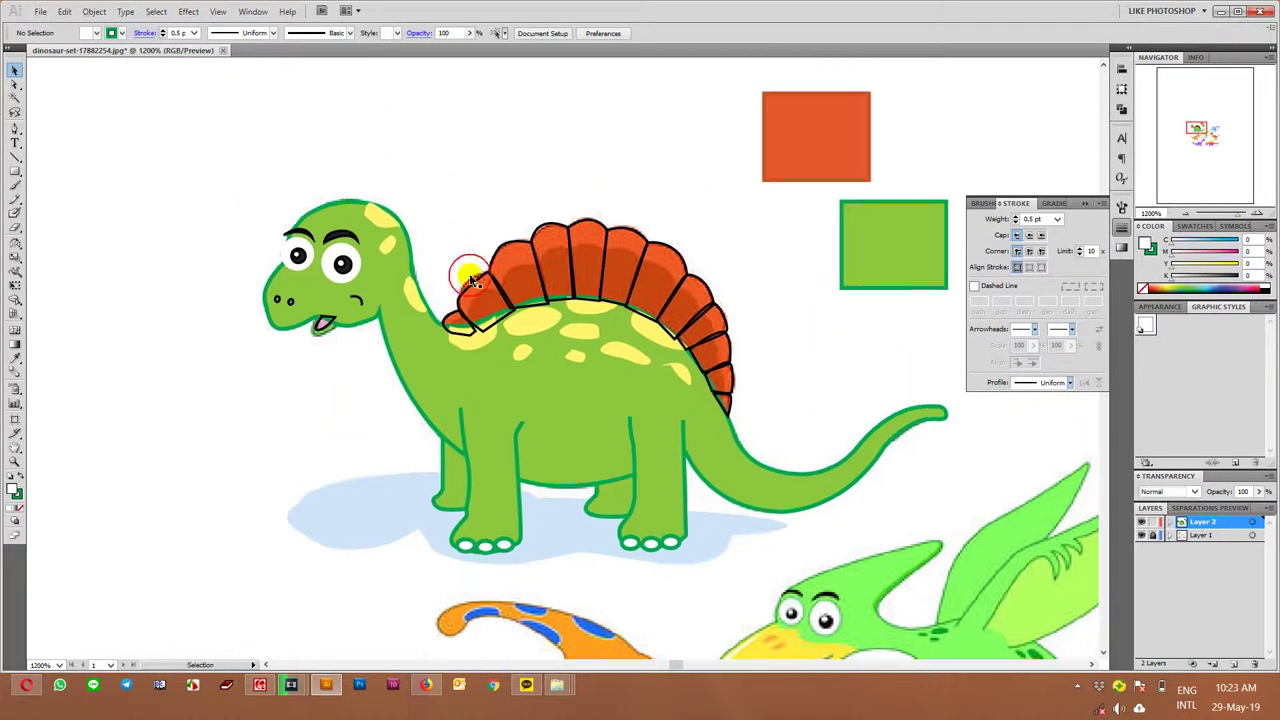
pyautogui.scroll(1, 335, 313)
pyautogui.click(314, 330)
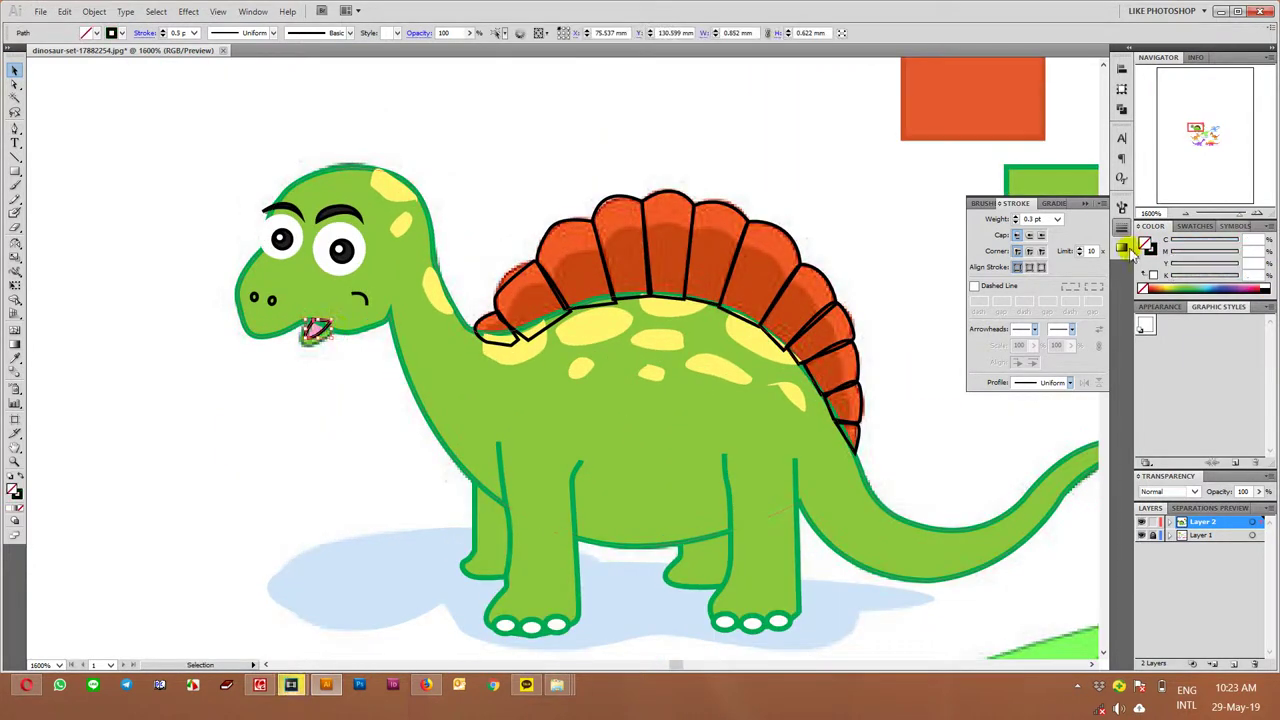
pyautogui.click(1256, 283)
pyautogui.click(1196, 258)
pyautogui.moveTo(1224, 258)
pyautogui.mouseDown()
pyautogui.moveTo(1245, 252)
pyautogui.moveTo(1164, 242)
pyautogui.mouseUp()
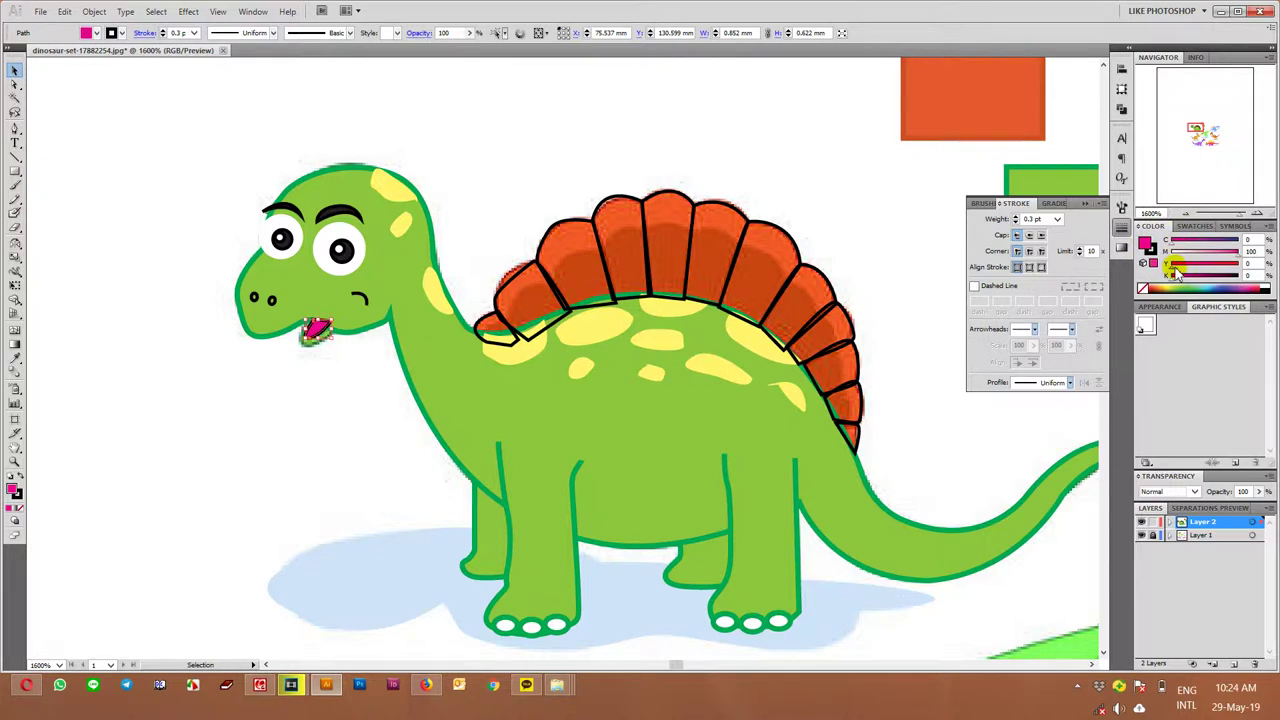
pyautogui.click(590, 152)
pyautogui.moveTo(717, 174); pyautogui.dragTo(597, 174)
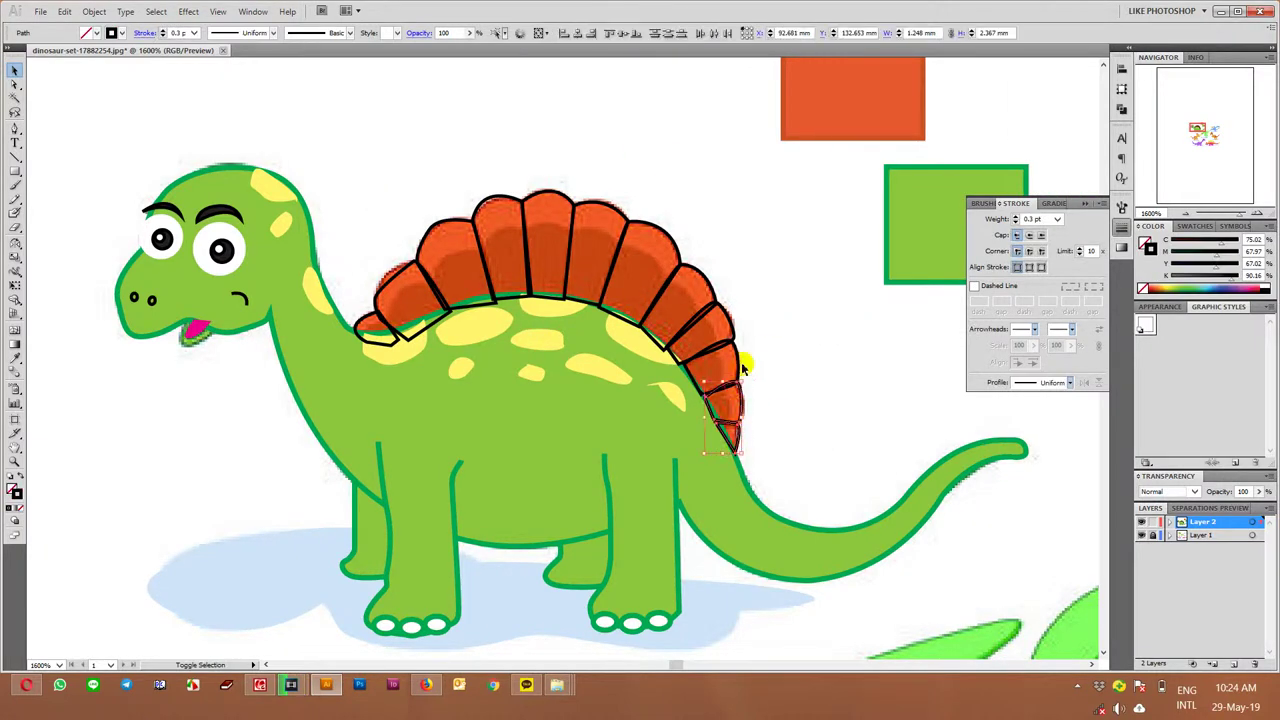
# Fill the eight frill spikes with the orange rectangle's colour via the Eyedropper
pyautogui.click(731, 318)
pyautogui.keyDown('shift'); pyautogui.click(688, 252); pyautogui.keyUp('shift')
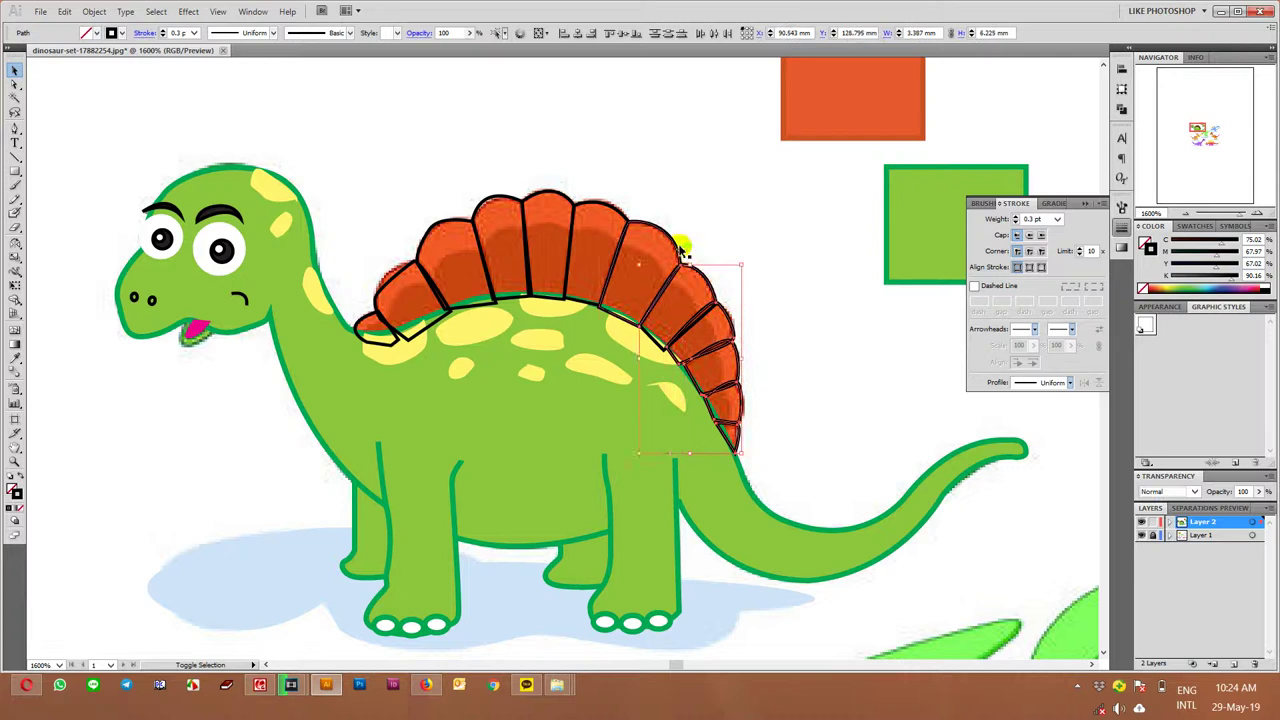
pyautogui.keyDown('shift'); pyautogui.click(537, 190); pyautogui.keyUp('shift')
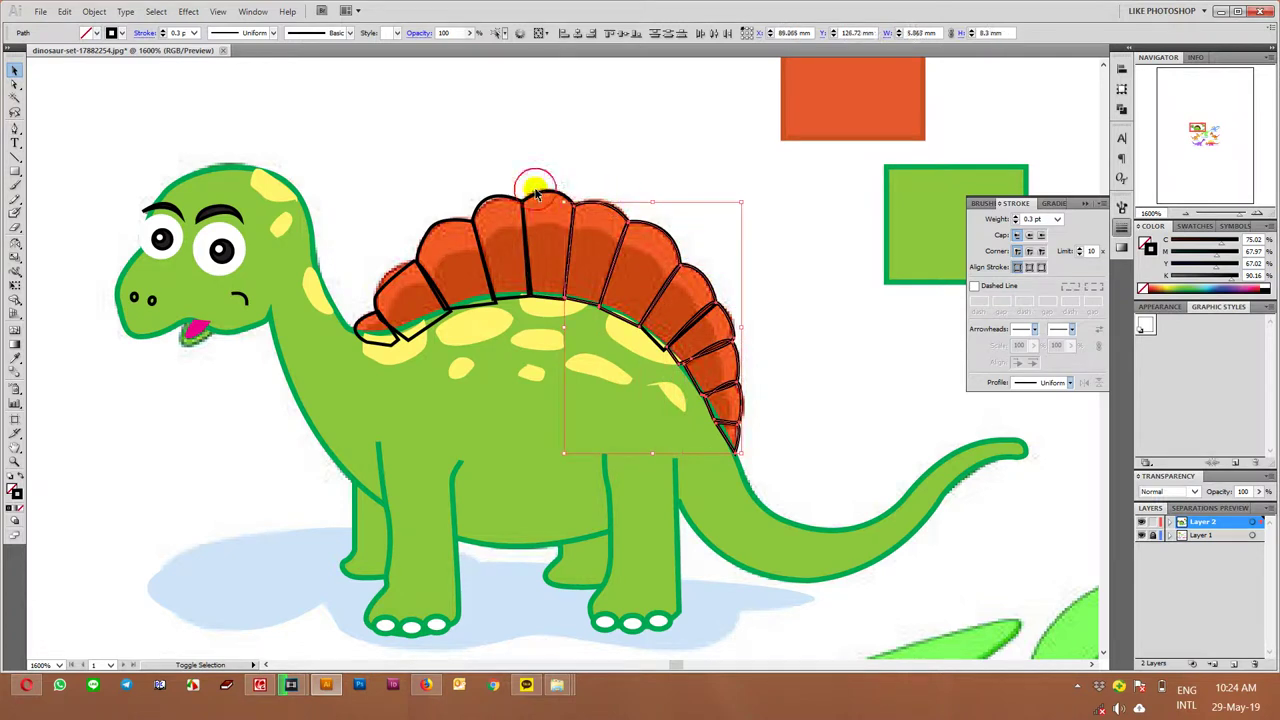
pyautogui.keyDown('shift'); pyautogui.click(530, 197); pyautogui.keyUp('shift')
pyautogui.keyDown('shift'); pyautogui.click(478, 206); pyautogui.keyUp('shift')
pyautogui.keyDown('shift'); pyautogui.click(455, 218); pyautogui.keyUp('shift')
pyautogui.keyDown('shift'); pyautogui.click(405, 278); pyautogui.keyUp('shift')
pyautogui.keyDown('shift'); pyautogui.click(370, 322); pyautogui.keyUp('shift')
pyautogui.press('i')
pyautogui.click(845, 108)
# Send the frill spikes behind the green body and fill the small outlined frill piece orange
pyautogui.press('v')
pyautogui.click(846, 121)
pyautogui.hotkey('ctrl', 'shift', '[')
pyautogui.hotkey('ctrl', 'shift', 'a')
pyautogui.click(697, 335)
pyautogui.press('i')
pyautogui.click(858, 97)
pyautogui.press('v')
pyautogui.click(779, 229)
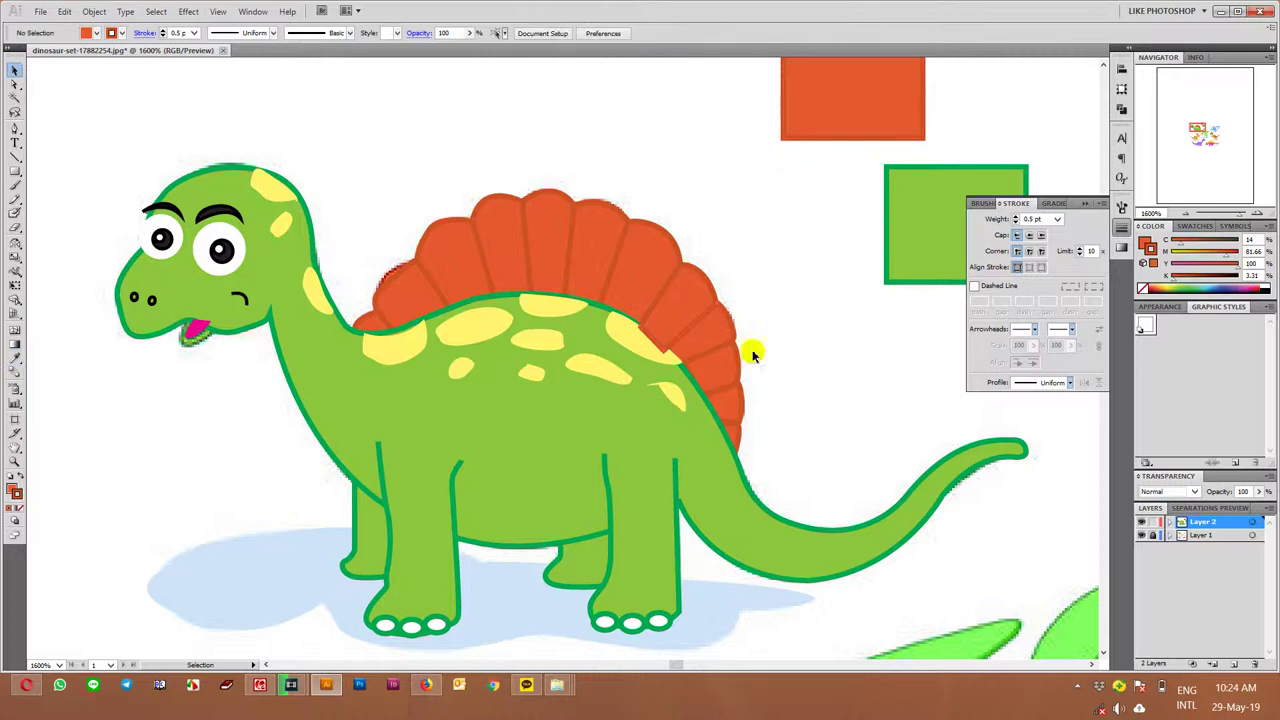
pyautogui.click(665, 355)
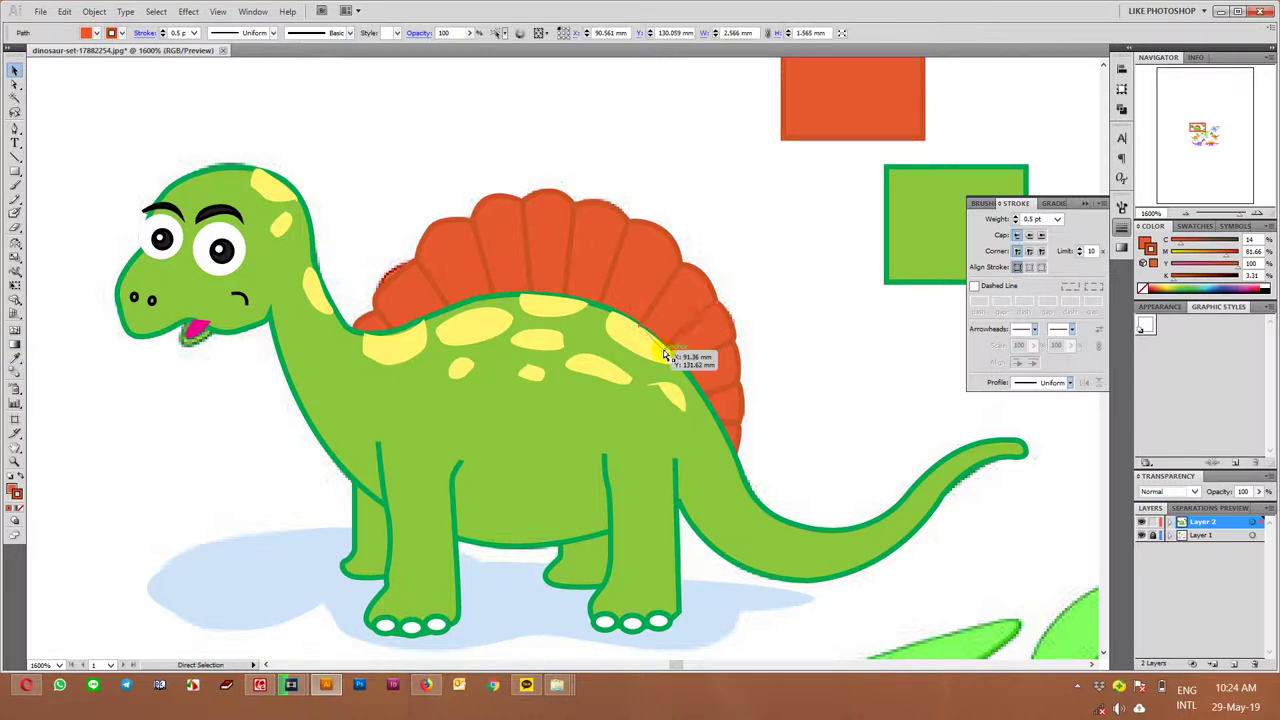
pyautogui.click(820, 297)
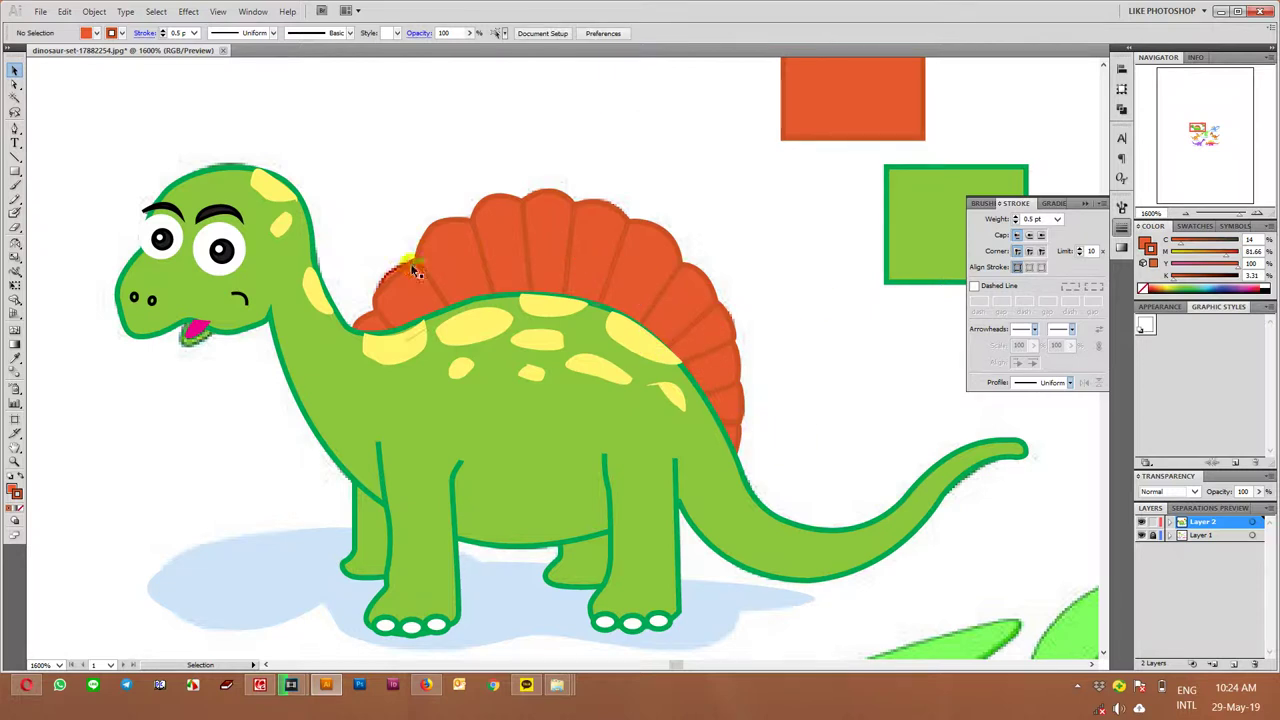
# Compare with the reference, then redraw the tongue as a closed Pen path
pyautogui.click(1142, 535)
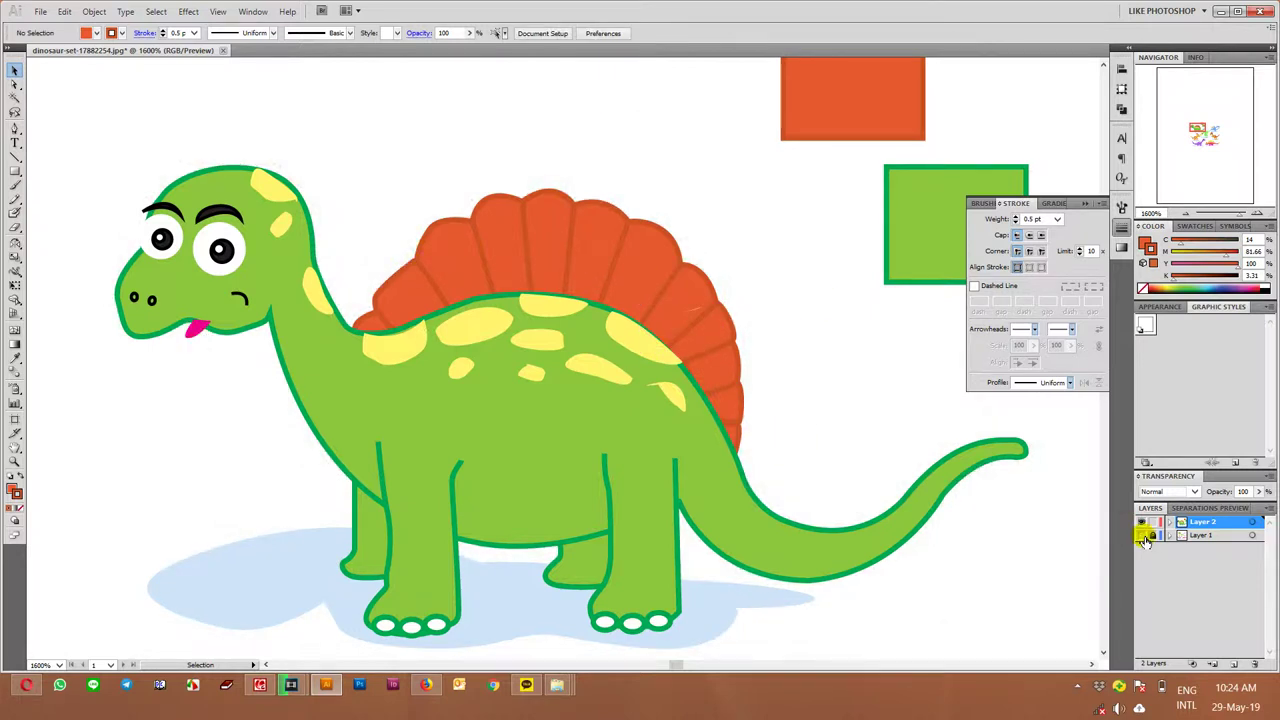
pyautogui.click(1142, 535)
pyautogui.click(1142, 535)
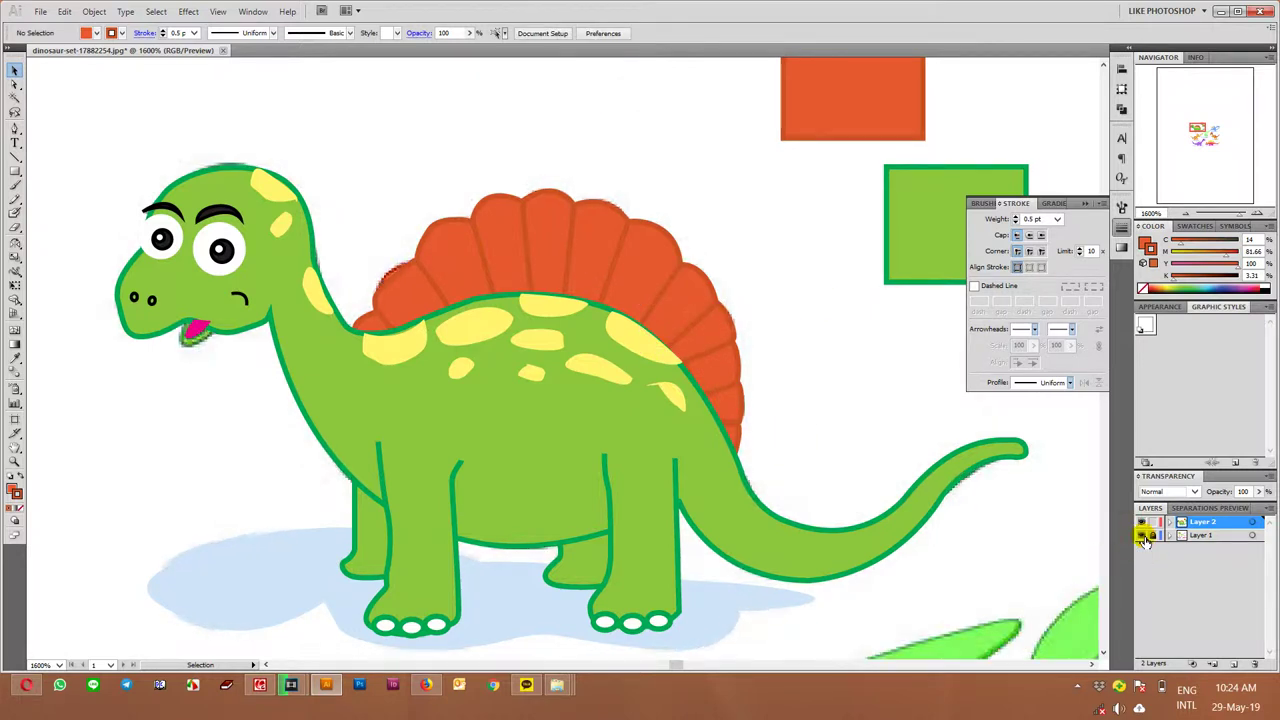
pyautogui.keyDown('alt'); pyautogui.scroll(2, 165, 352); pyautogui.keyUp('alt')
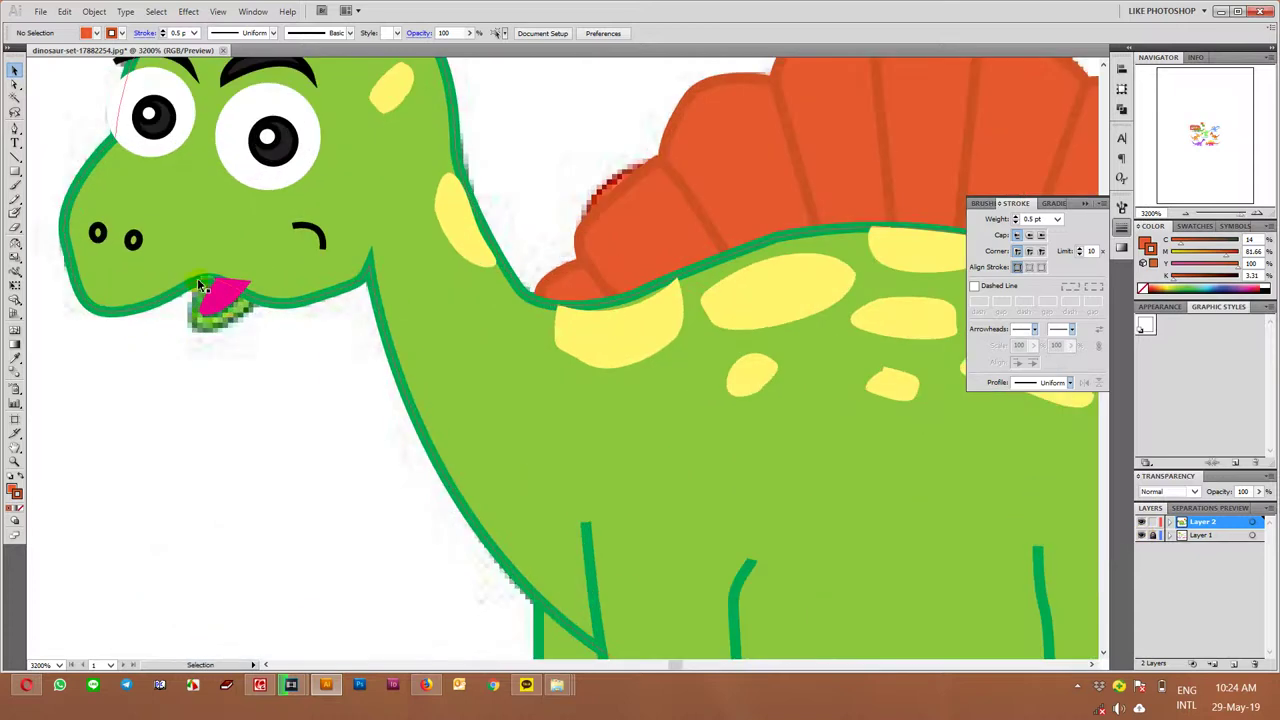
pyautogui.press('p')
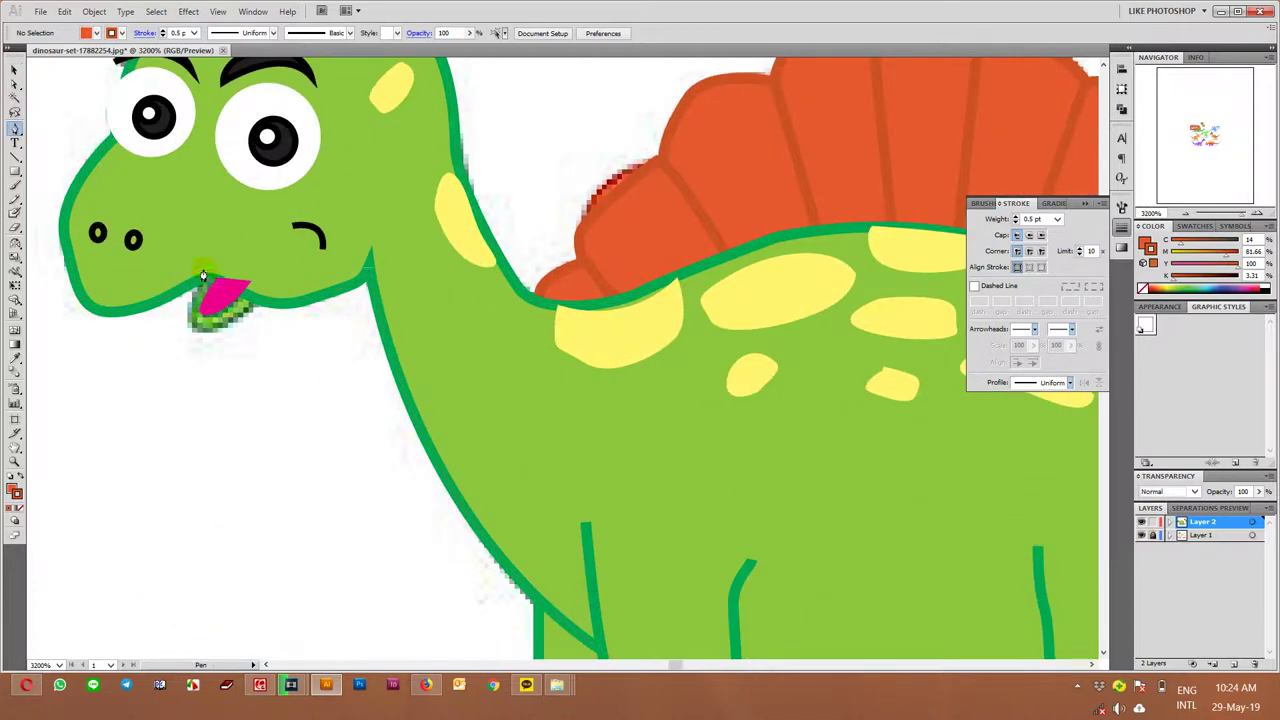
pyautogui.click(201, 281)
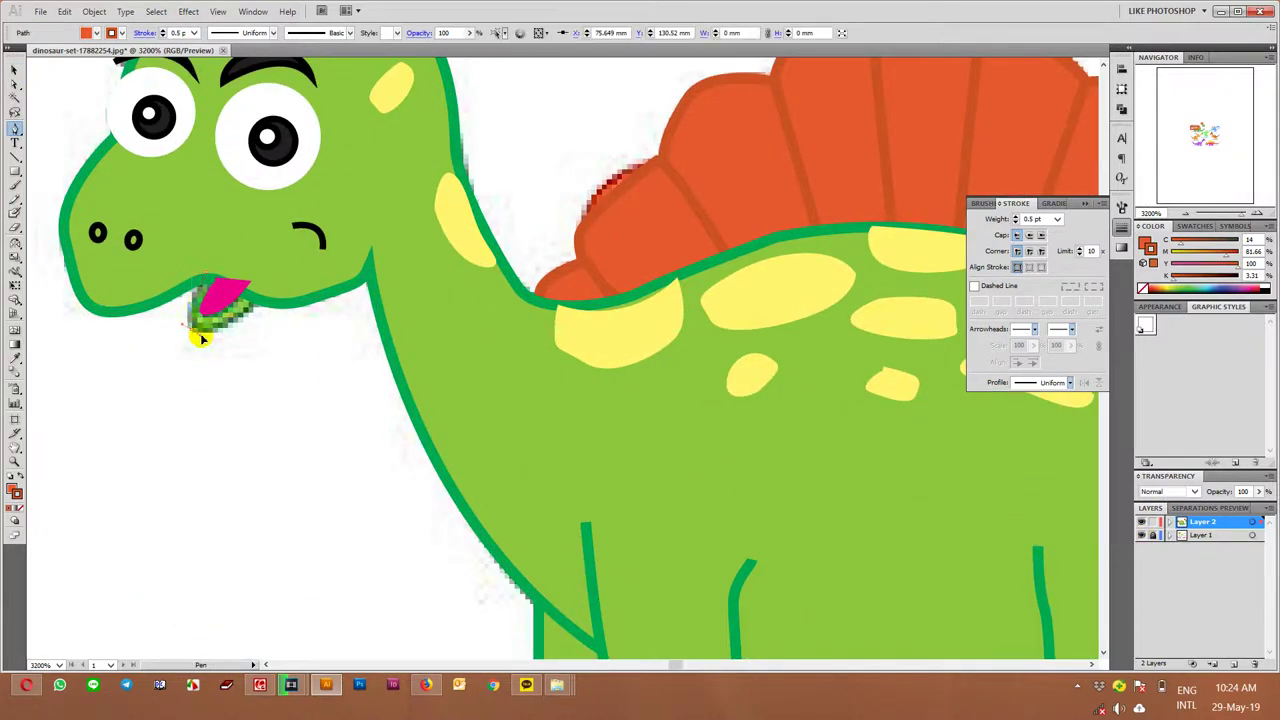
pyautogui.click(276, 287)
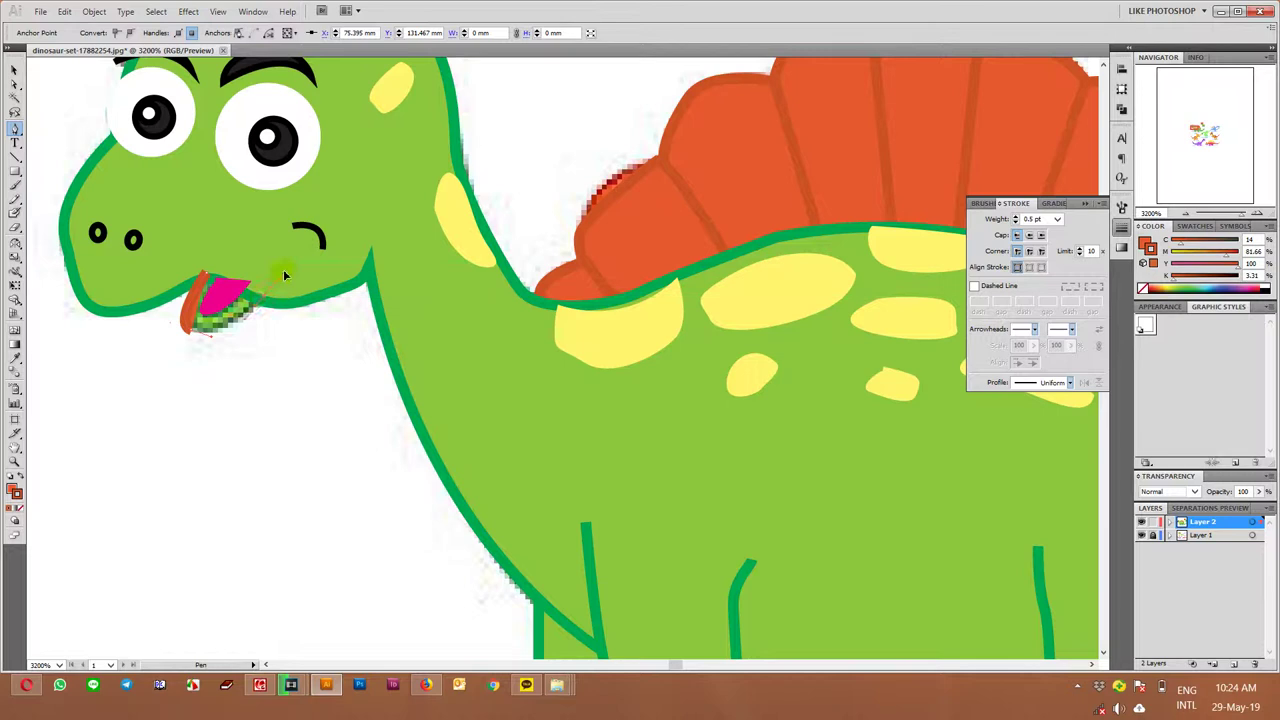
pyautogui.click(186, 280)
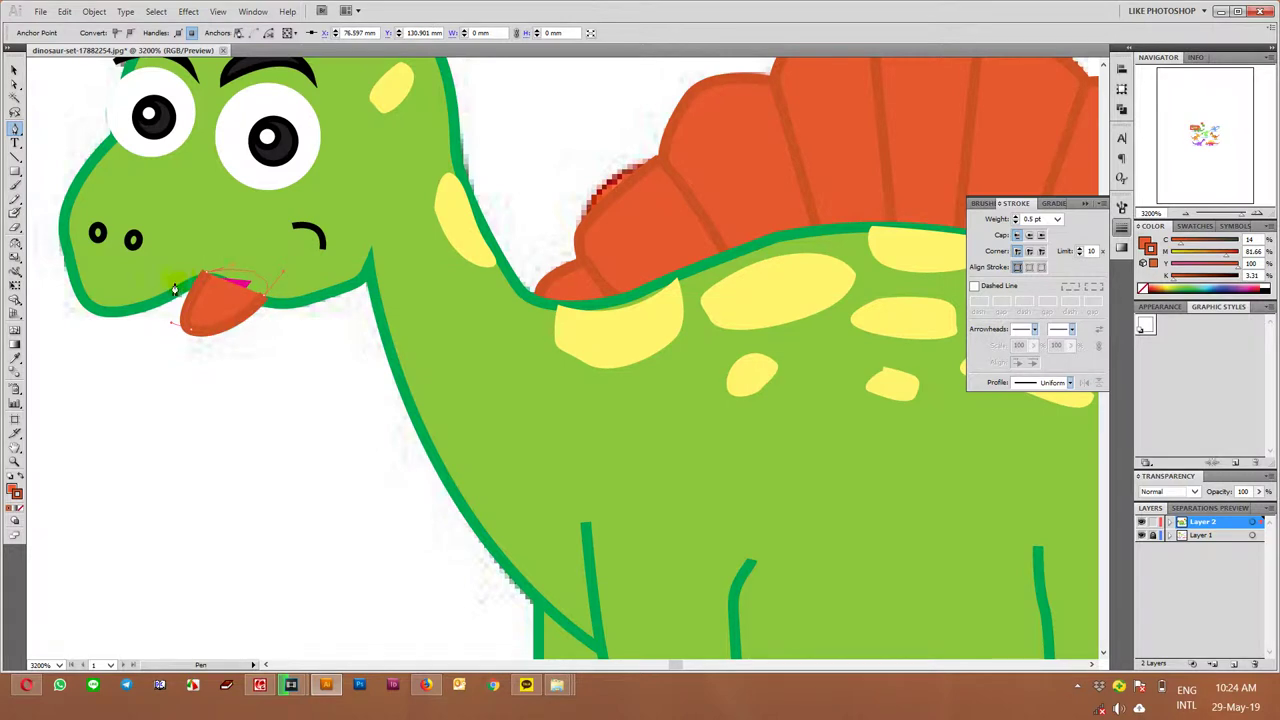
pyautogui.press('v')
# Give the tongue the sampled green outline, lighten its fill to Magenta 51, and hide the traced layer
pyautogui.press('i')
pyautogui.click(446, 340)
pyautogui.press('v')
pyautogui.click(254, 320)
pyautogui.click(240, 297)
pyautogui.press('a')
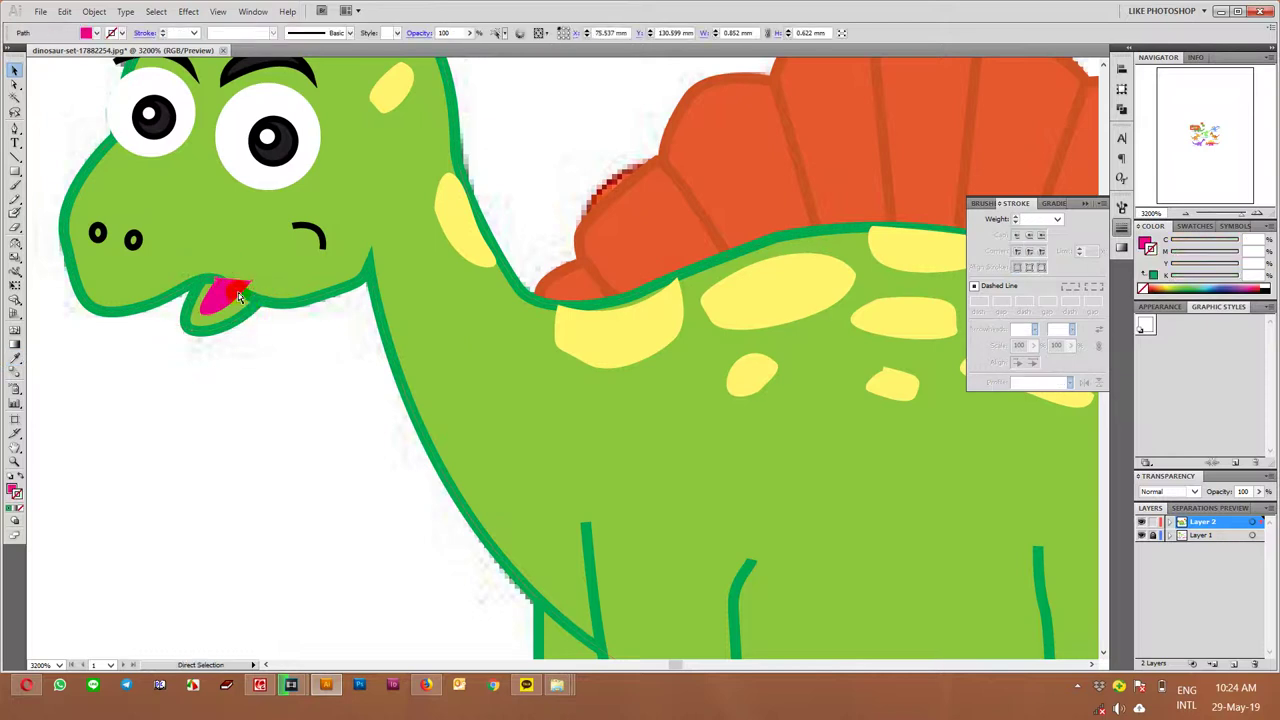
pyautogui.click(240, 297)
pyautogui.click(1144, 242)
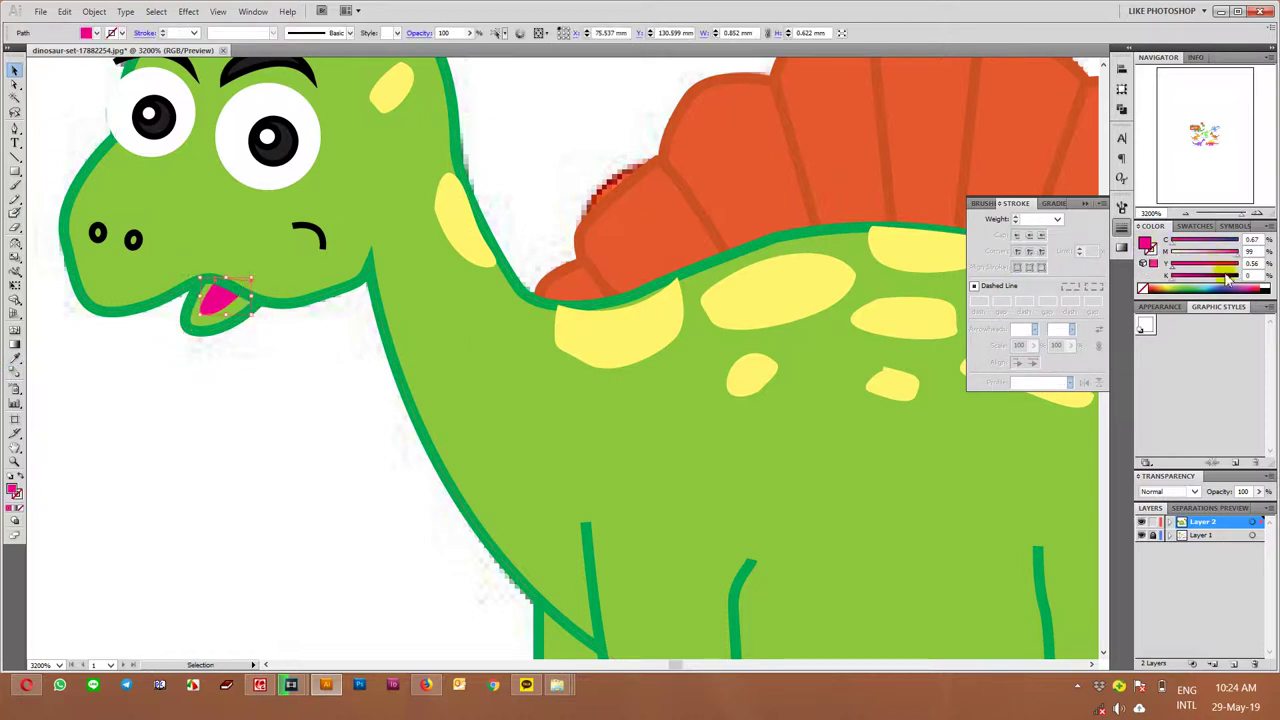
pyautogui.click(1207, 253)
pyautogui.click(355, 398)
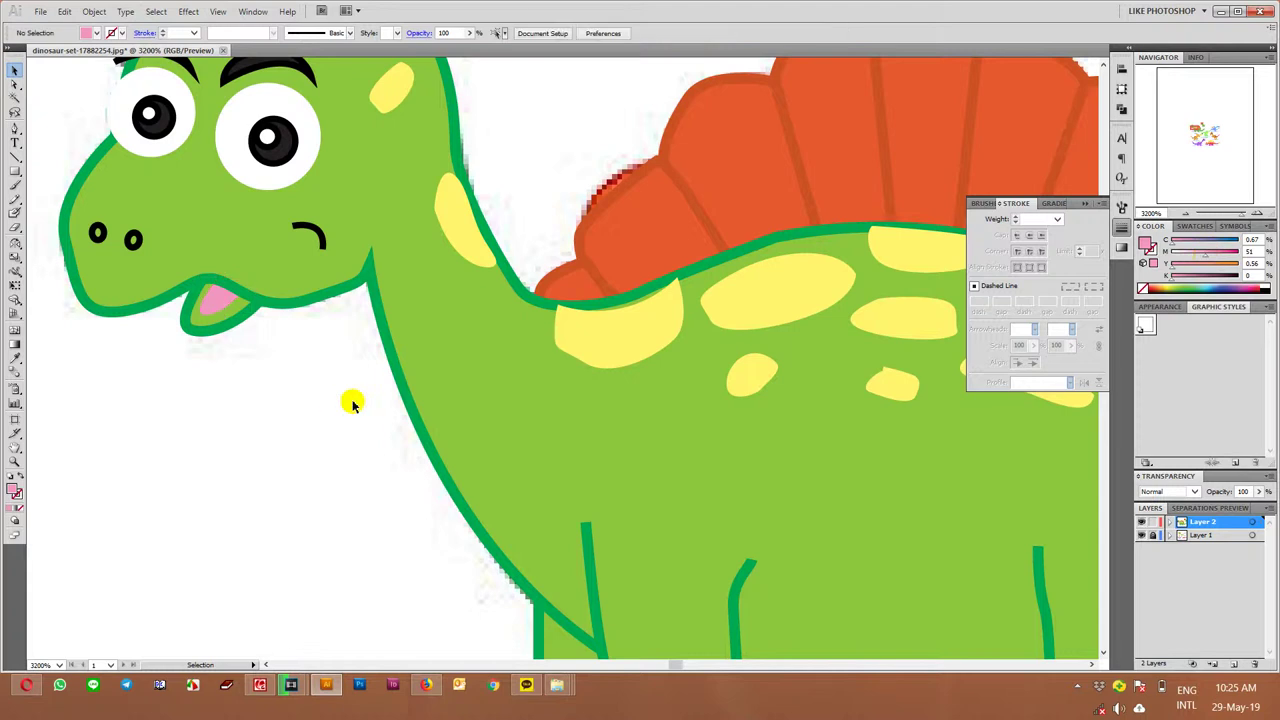
pyautogui.click(1145, 524)
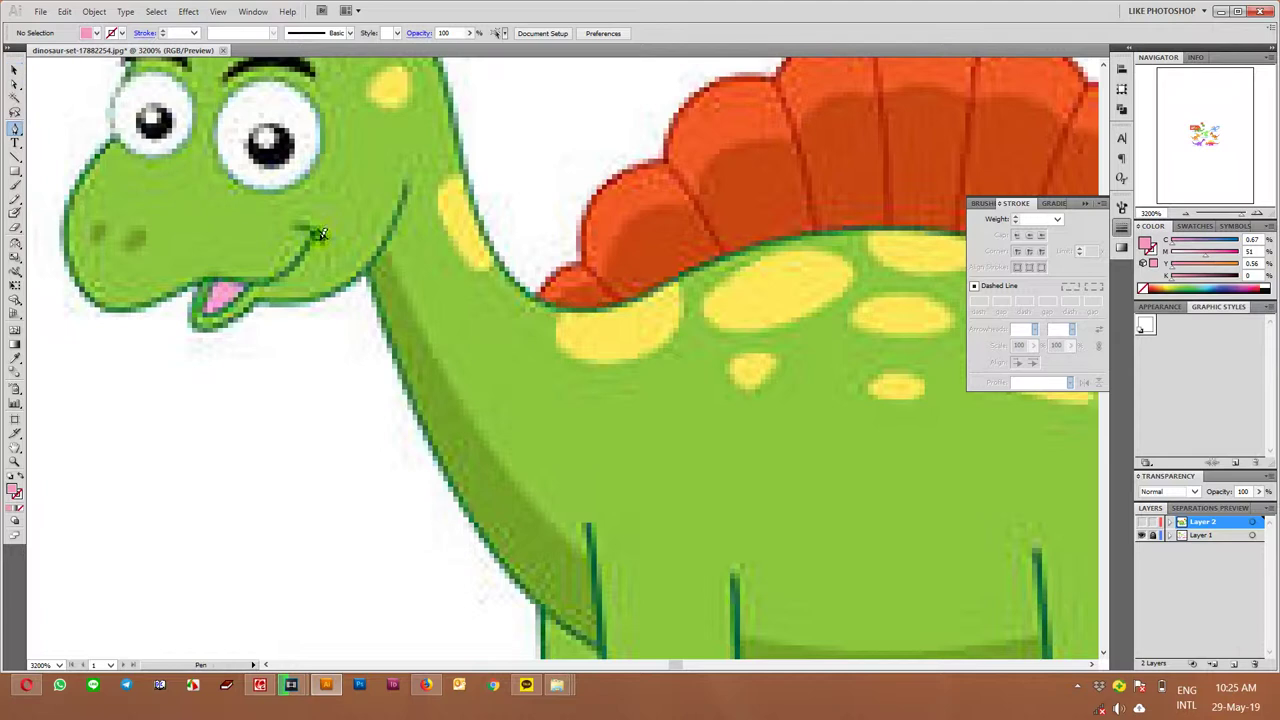
# Add Layer 3 and trace the smile from the cheek to the chin with the Pen tool
pyautogui.click(1230, 664)
pyautogui.click(313, 238)
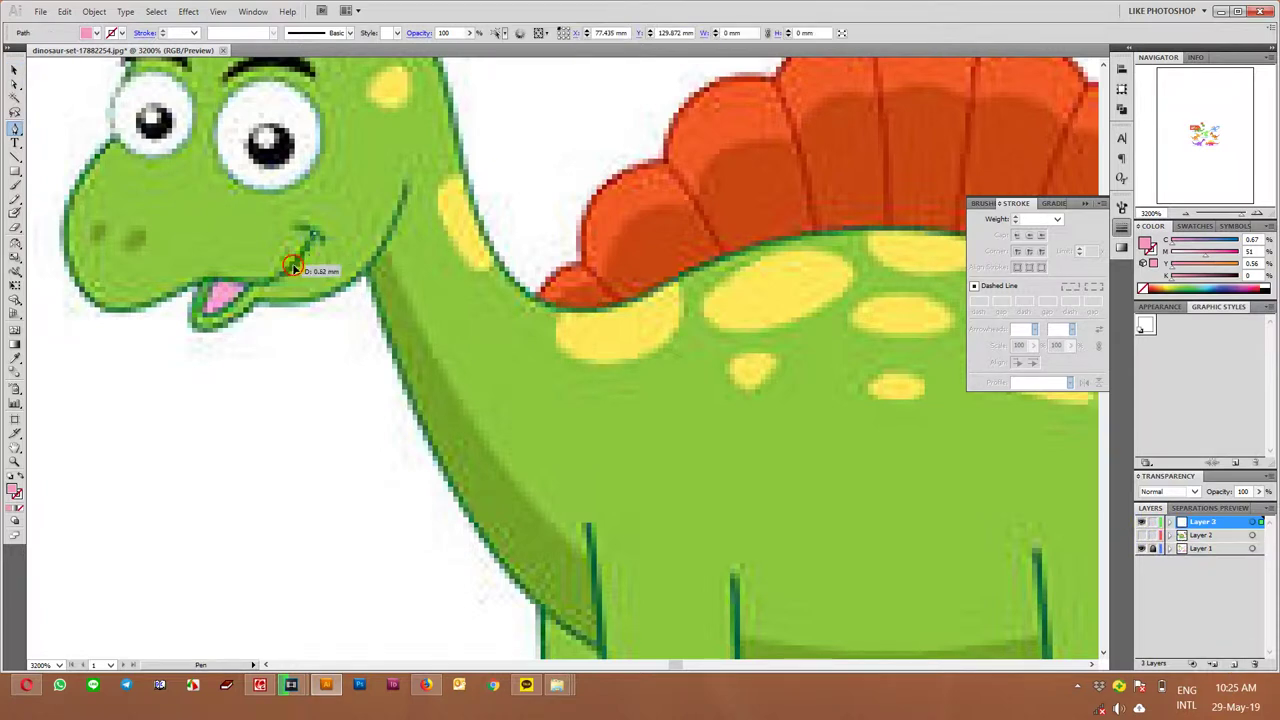
pyautogui.click(268, 272)
pyautogui.click(216, 282)
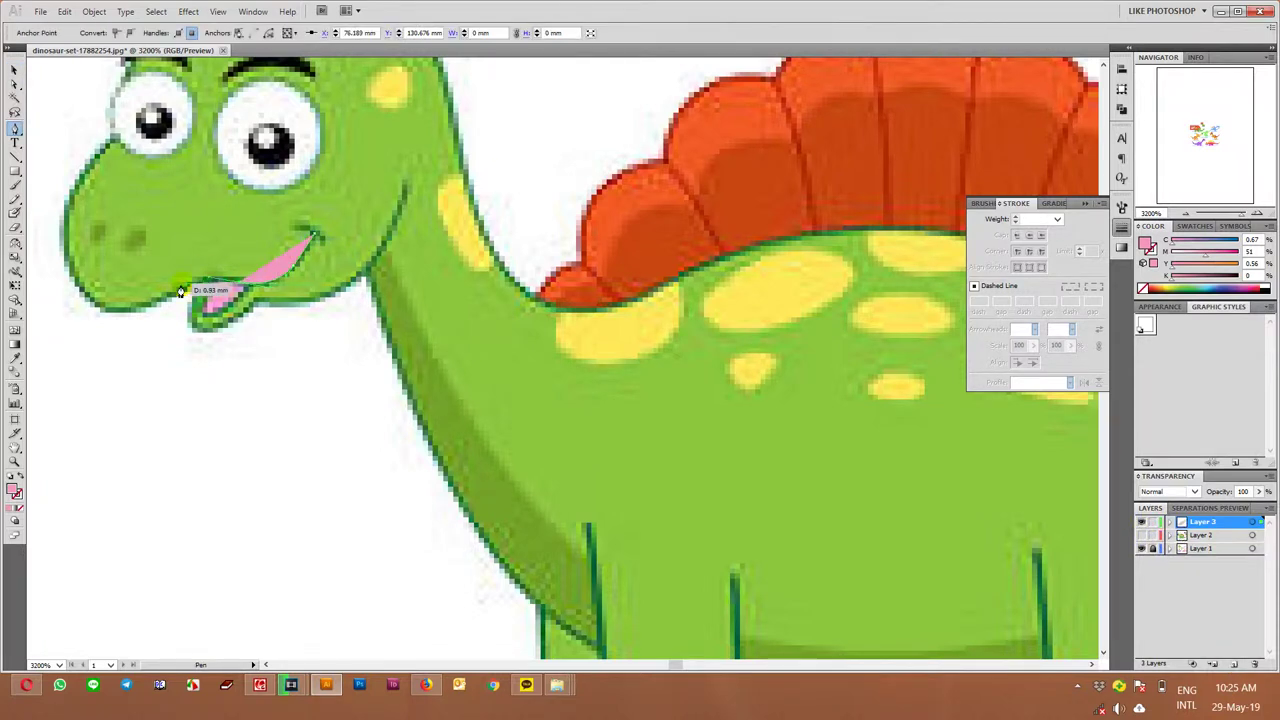
pyautogui.click(135, 316)
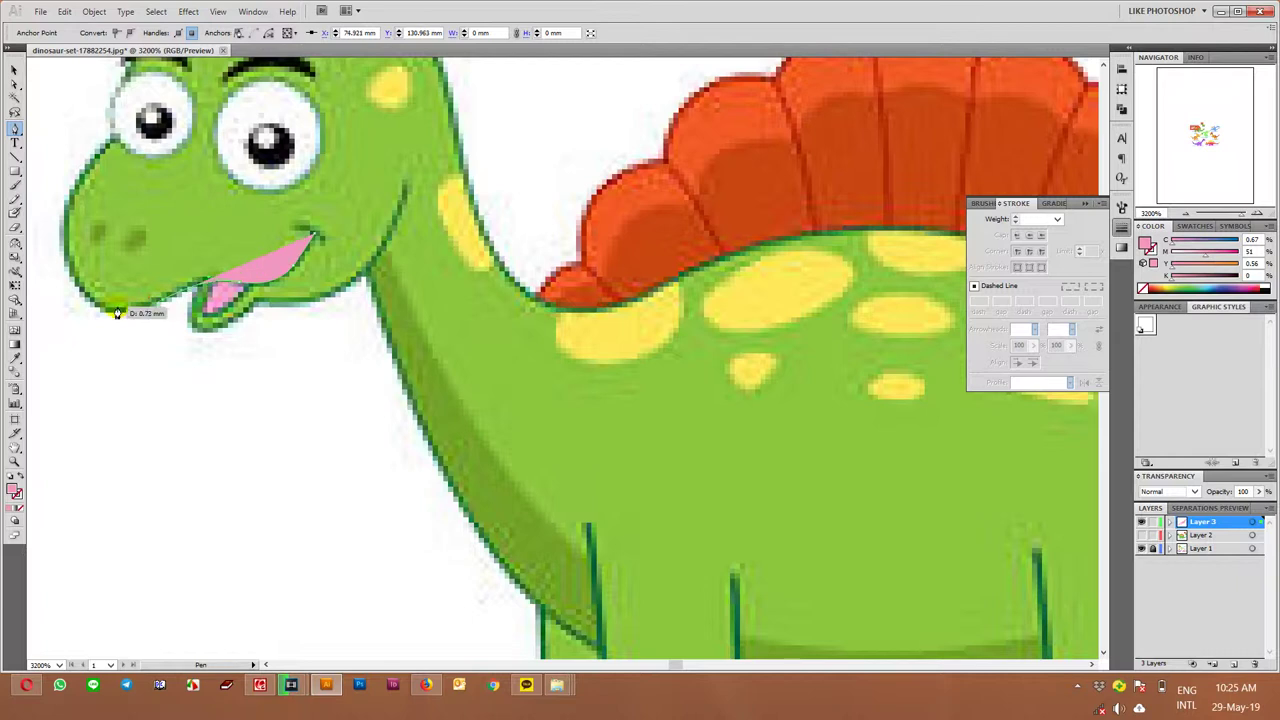
pyautogui.click(94, 297)
pyautogui.click(82, 300)
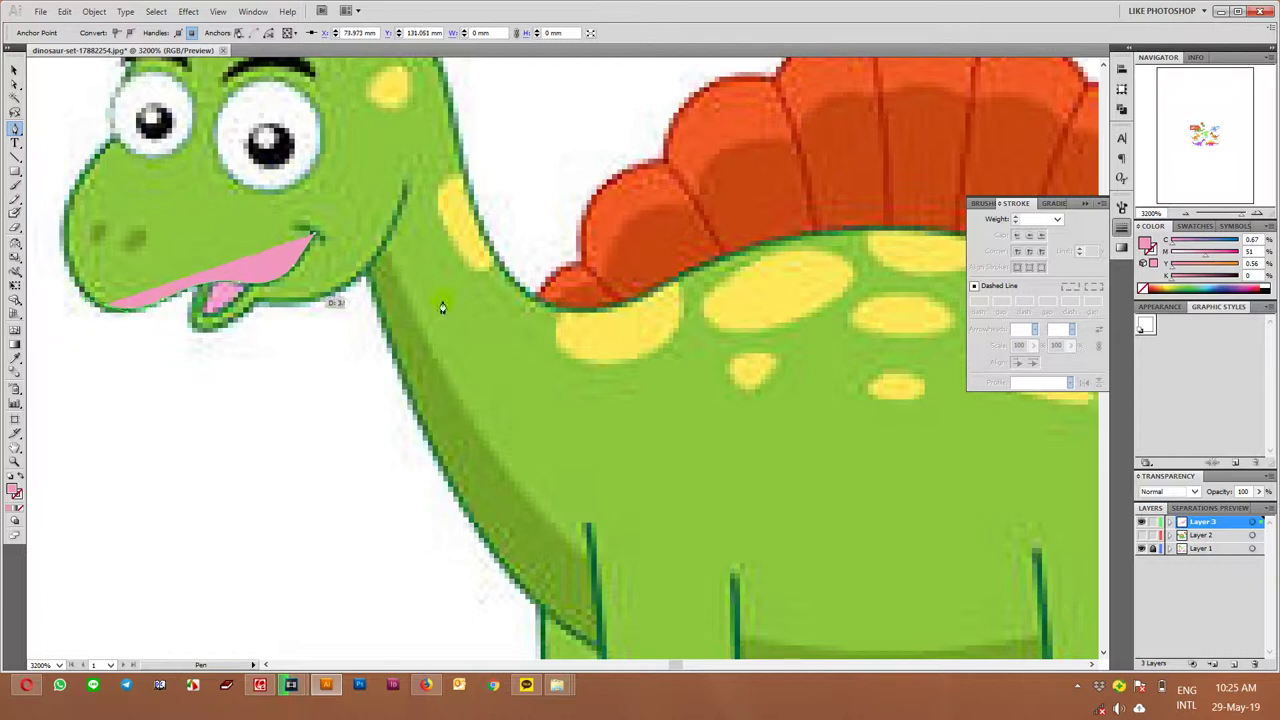
pyautogui.click(1160, 533)
pyautogui.click(1142, 535)
# Apply the green outline style to the mouth line and reshape its lower jaw anchors
pyautogui.press('i')
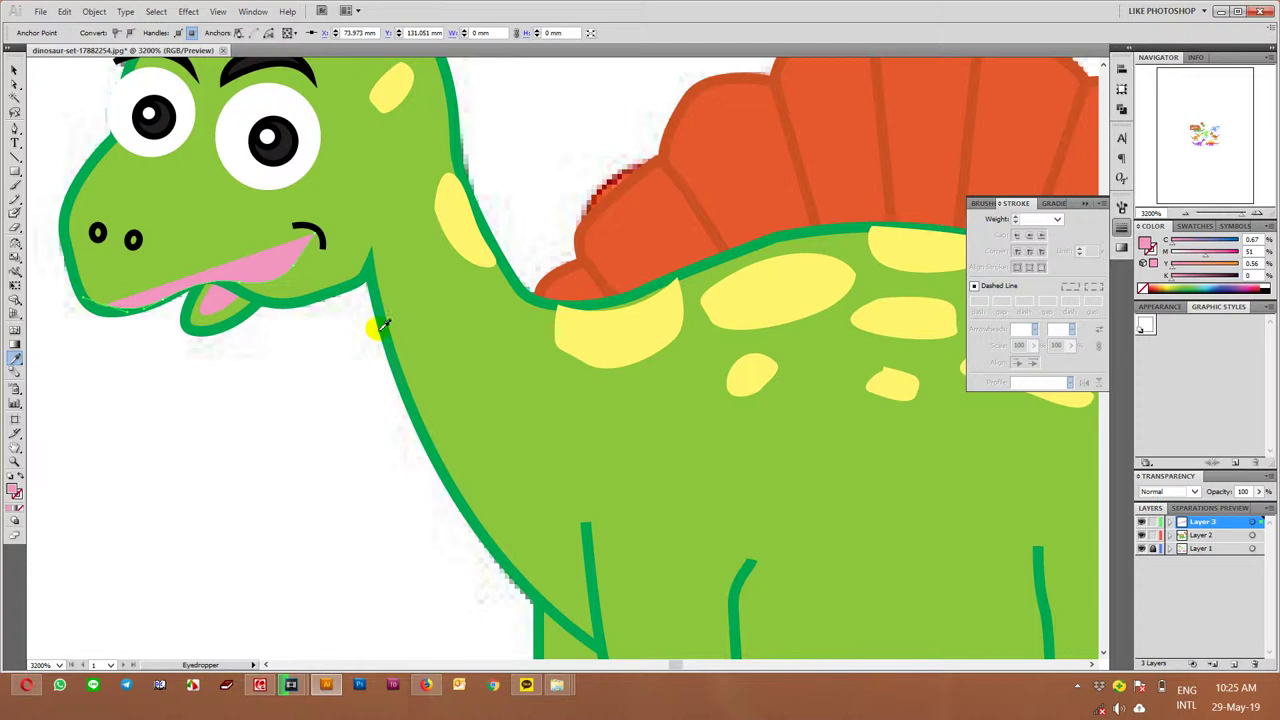
pyautogui.click(384, 324)
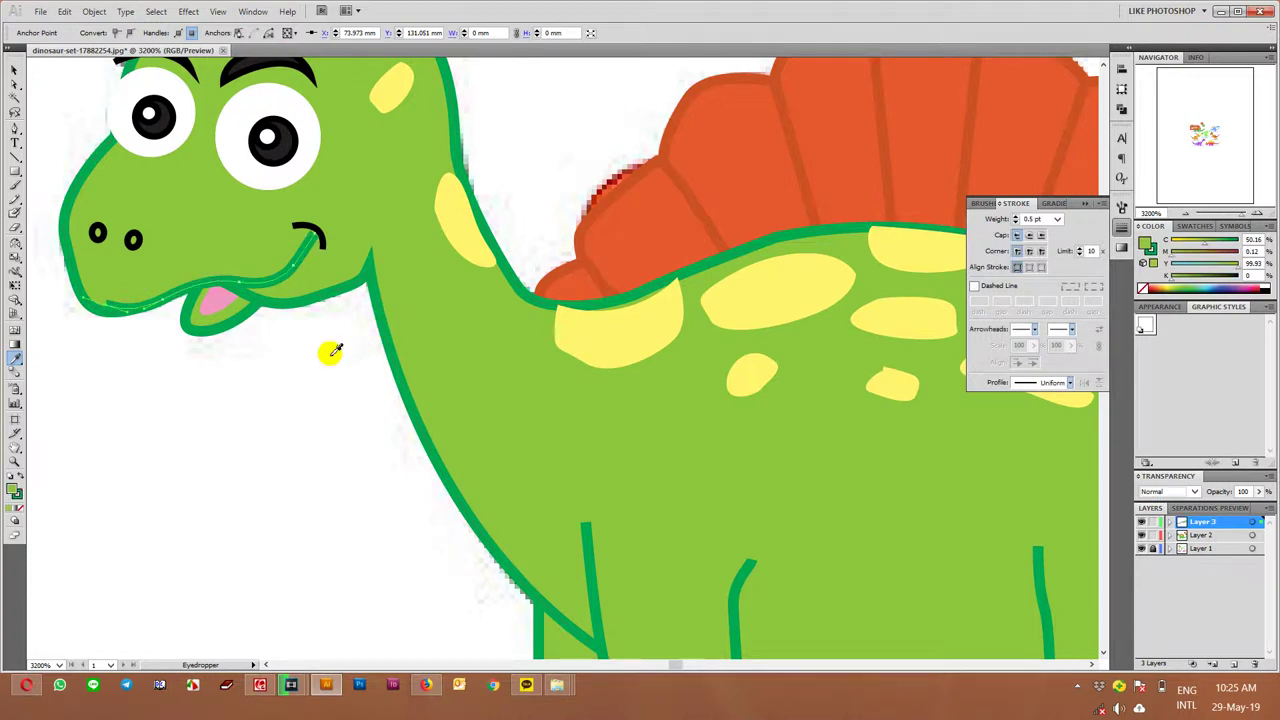
pyautogui.press('a')
pyautogui.moveTo(106, 303); pyautogui.dragTo(99, 318)
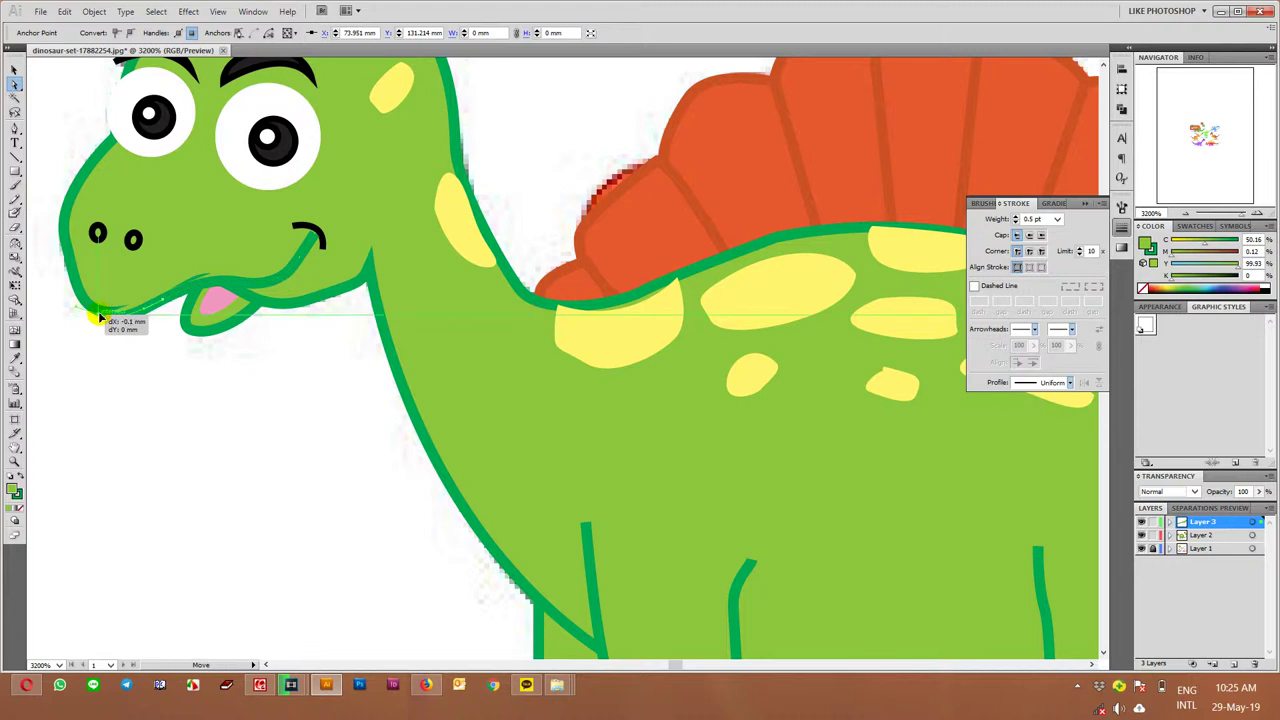
pyautogui.moveTo(99, 318); pyautogui.dragTo(127, 317)
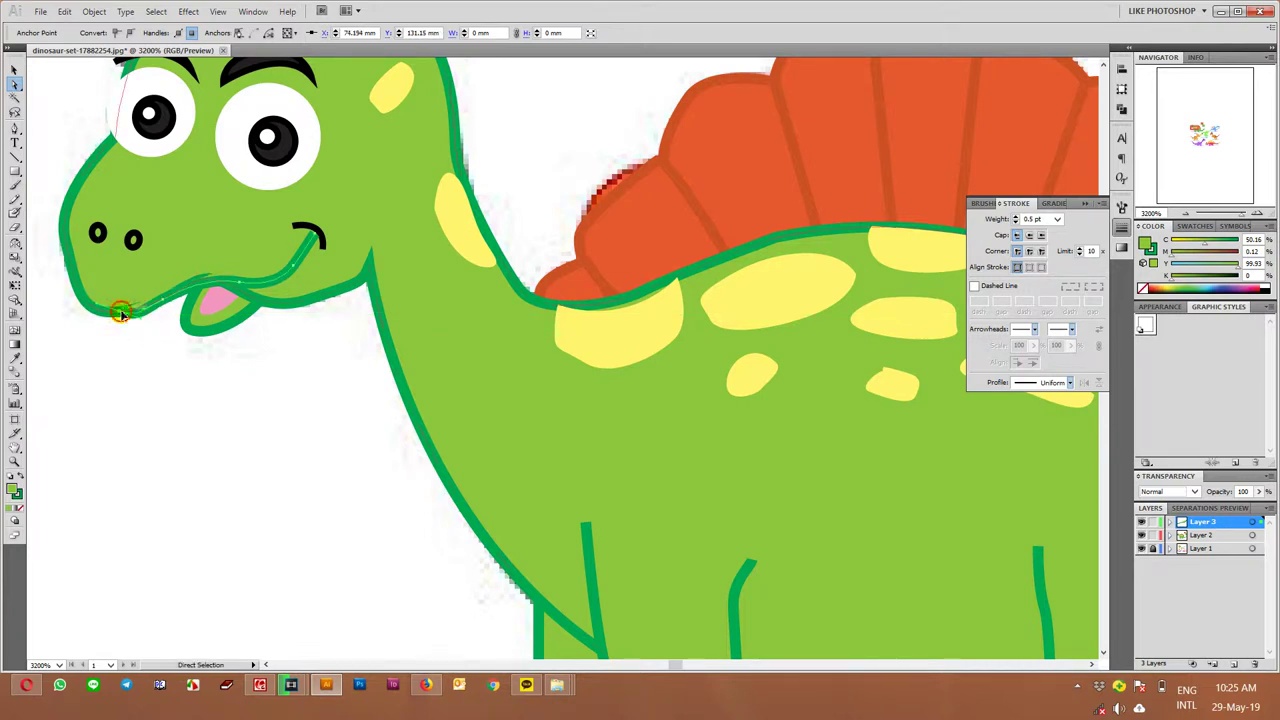
pyautogui.click(150, 338)
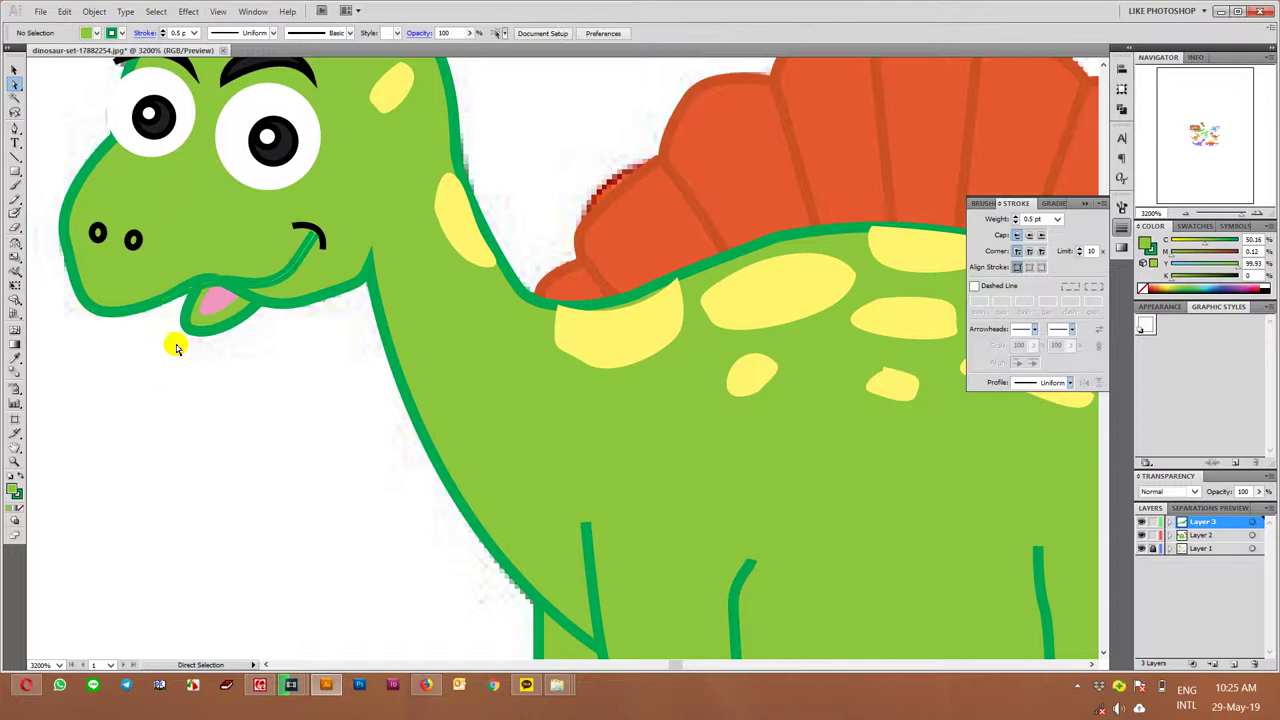
pyautogui.click(168, 298)
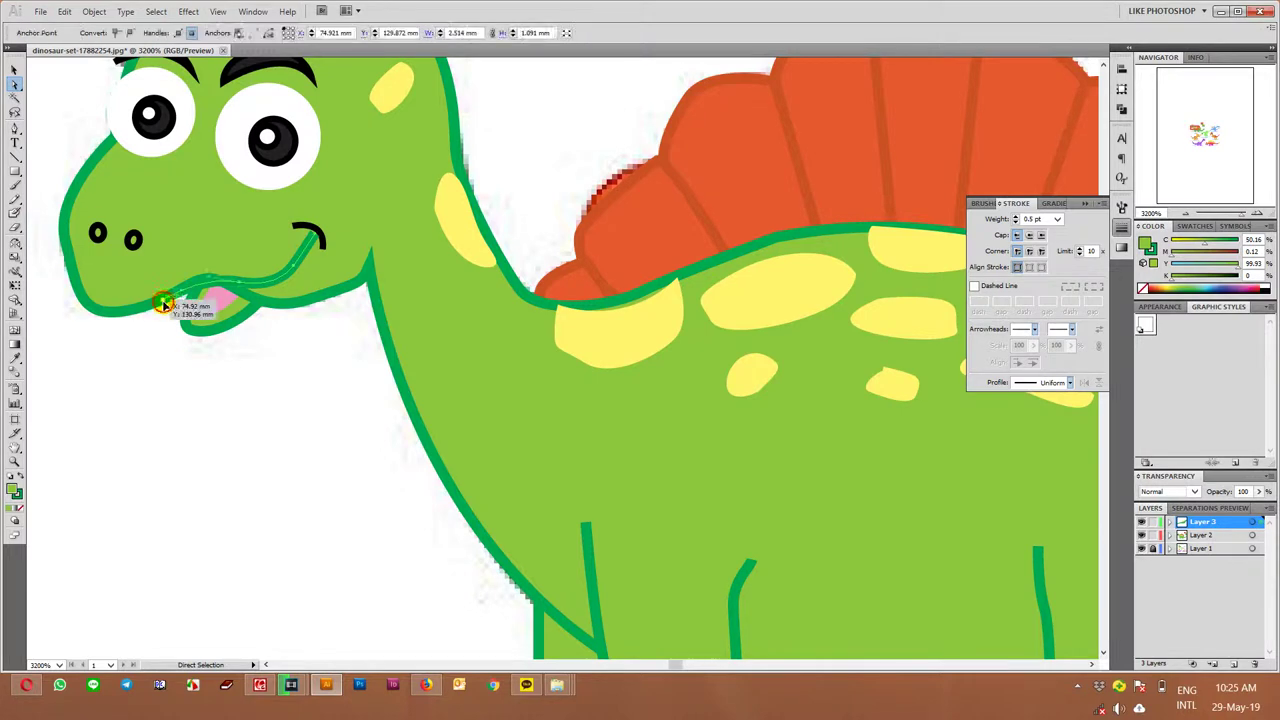
pyautogui.moveTo(245, 291); pyautogui.dragTo(235, 290)
pyautogui.click(306, 371)
# Move the mouth corner to the smile's end and give the line the thick green outline
pyautogui.click(238, 289)
pyautogui.moveTo(311, 237); pyautogui.dragTo(323, 246)
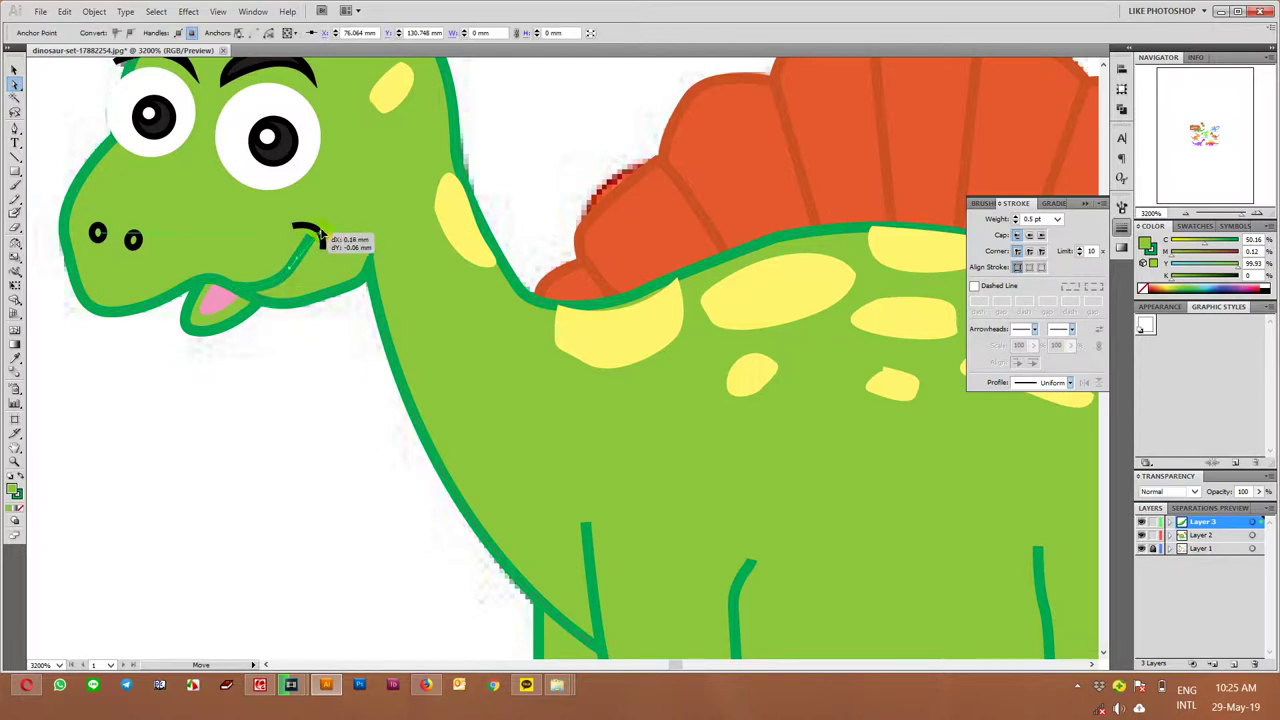
pyautogui.click(323, 246)
pyautogui.press('i')
pyautogui.click(310, 272)
# Give both nostril dots the mouth's green style and lower their opacity
pyautogui.keyDown('ctrl'); pyautogui.click(317, 357); pyautogui.keyUp('ctrl')
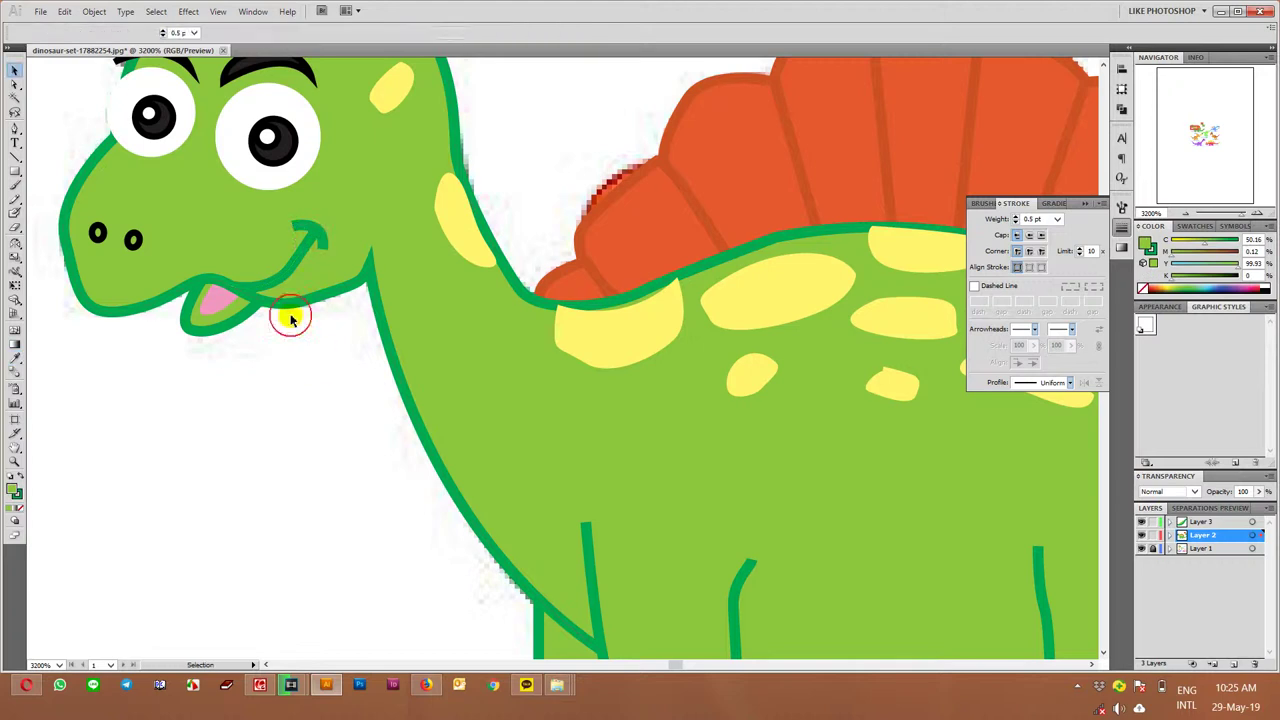
pyautogui.moveTo(133, 240); pyautogui.dragTo(131, 238)
pyautogui.keyDown('shift'); pyautogui.click(95, 232); pyautogui.keyUp('shift')
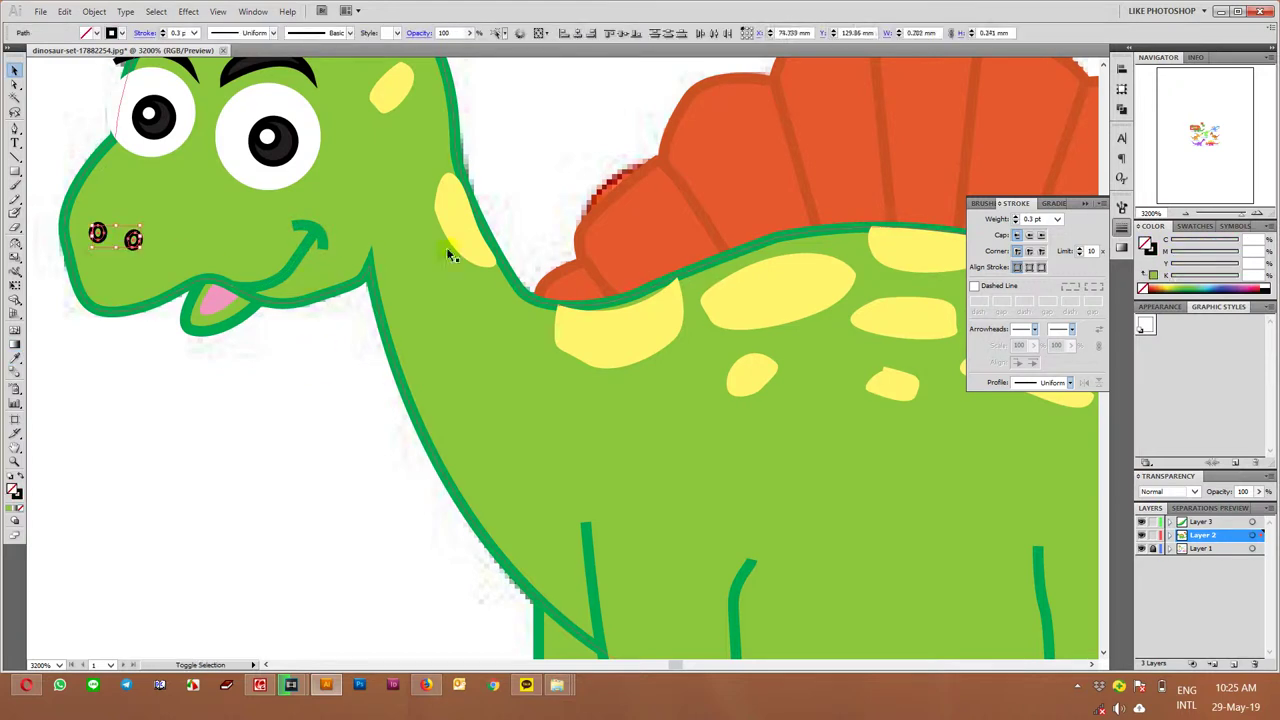
pyautogui.press('i')
pyautogui.click(320, 238)
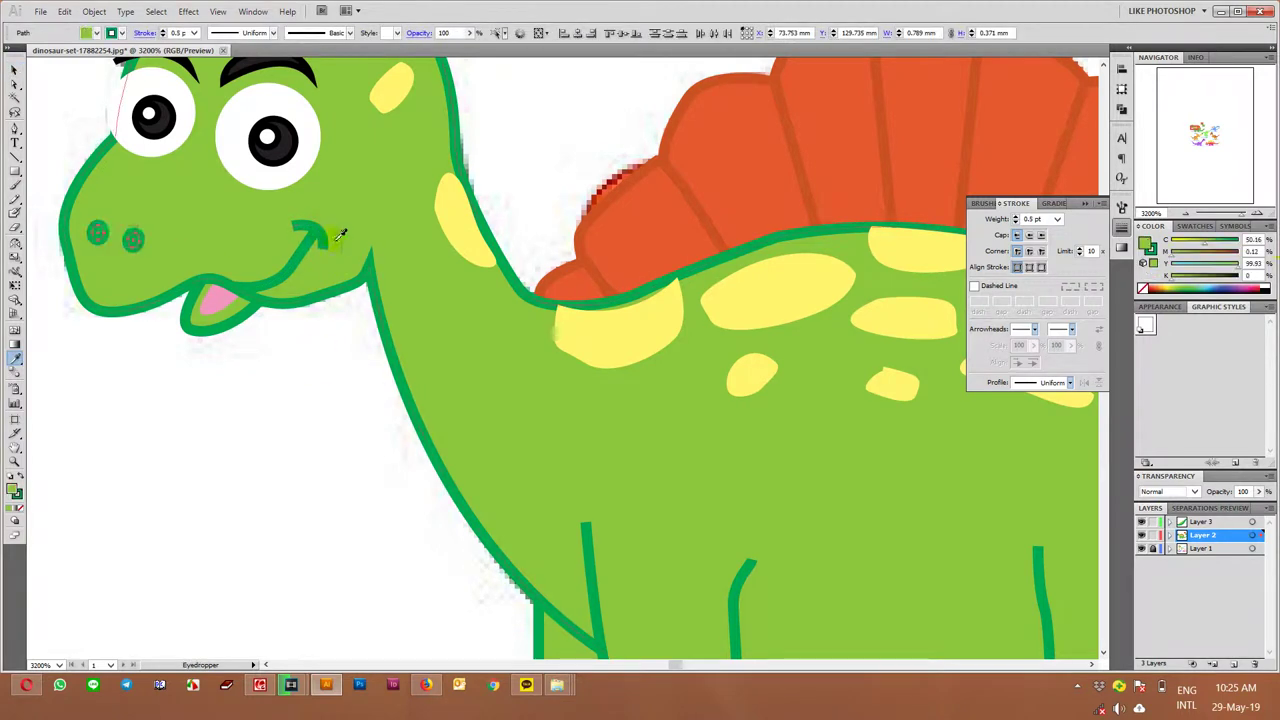
pyautogui.press('v')
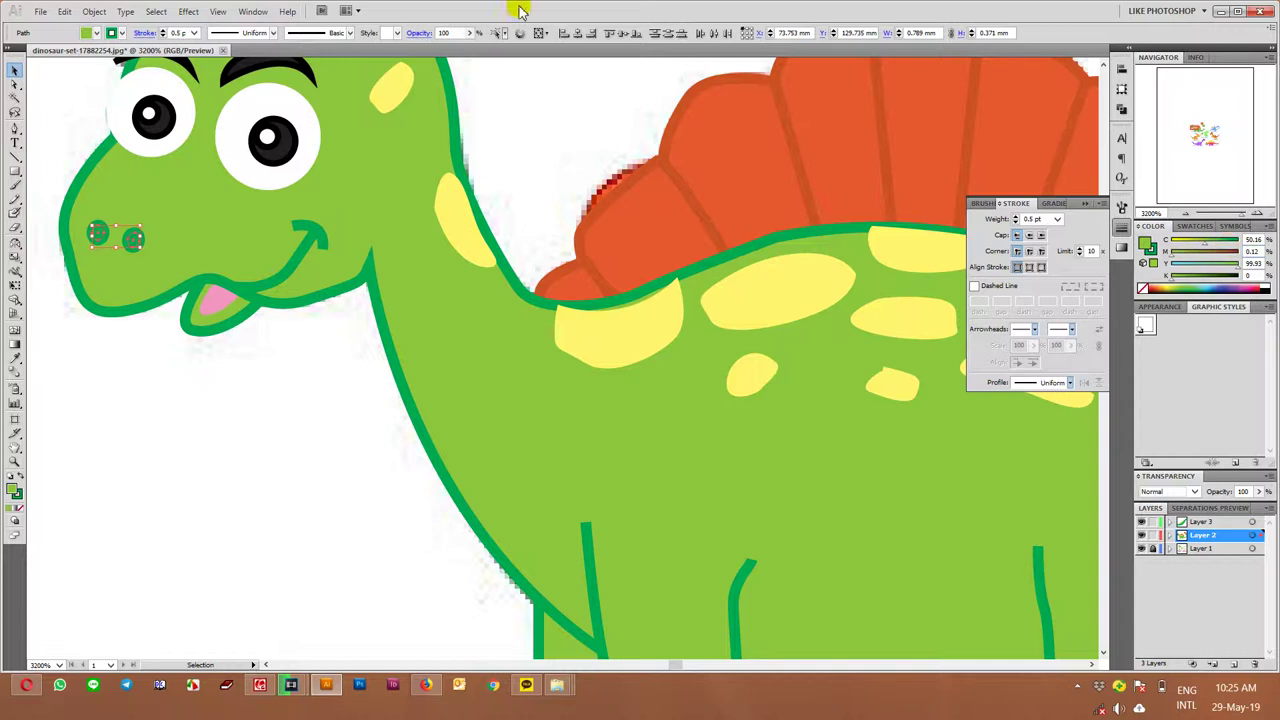
pyautogui.click(475, 33)
pyautogui.moveTo(440, 46); pyautogui.dragTo(433, 48)
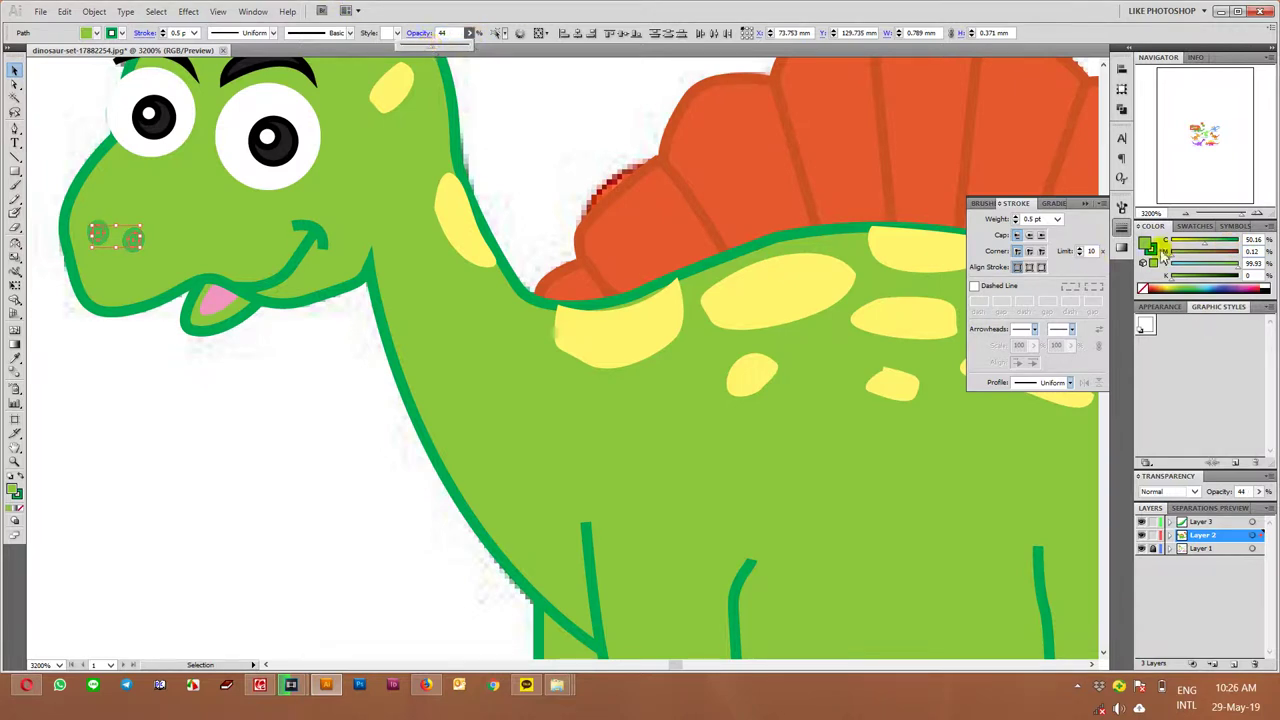
# Remove the nostrils' outline, darken their fill to C 100 K 26, and set opacity to 57%
pyautogui.click(1143, 288)
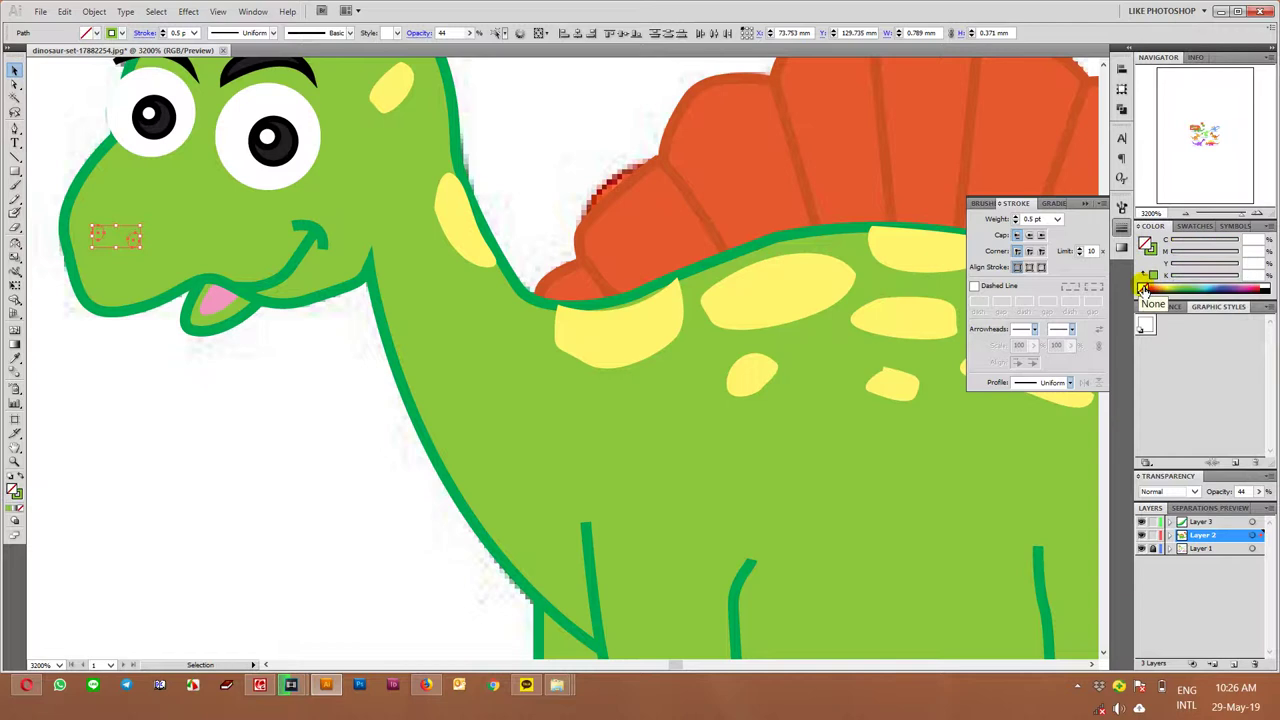
pyautogui.click(1152, 290)
pyautogui.click(1145, 290)
pyautogui.click(1146, 243)
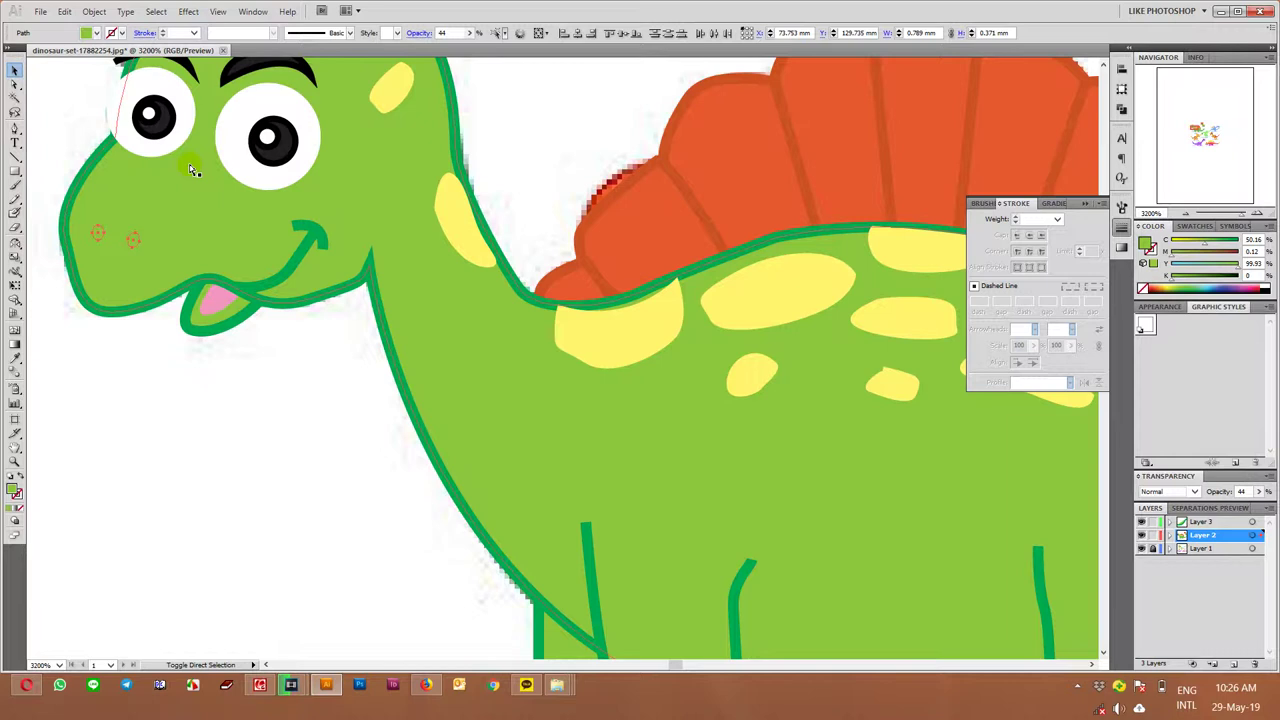
pyautogui.click(469, 33)
pyautogui.moveTo(431, 46); pyautogui.dragTo(462, 48)
pyautogui.click(1186, 277)
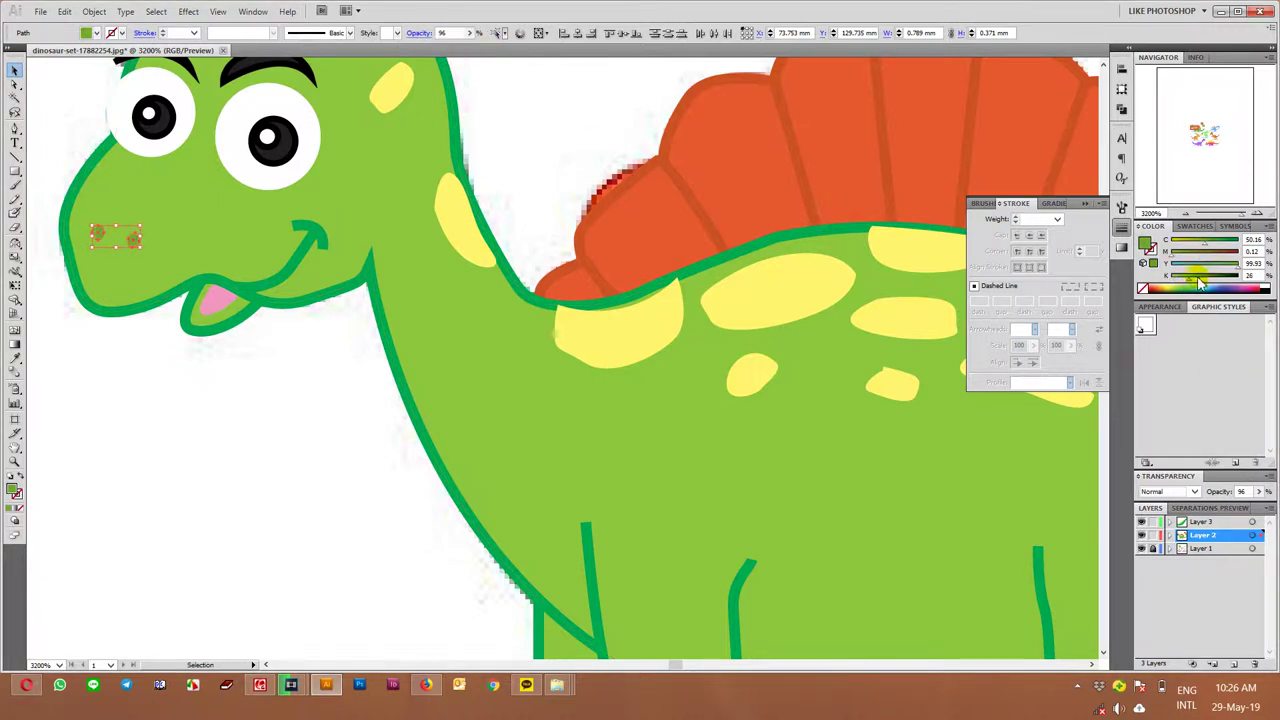
pyautogui.moveTo(1203, 244); pyautogui.dragTo(1240, 244)
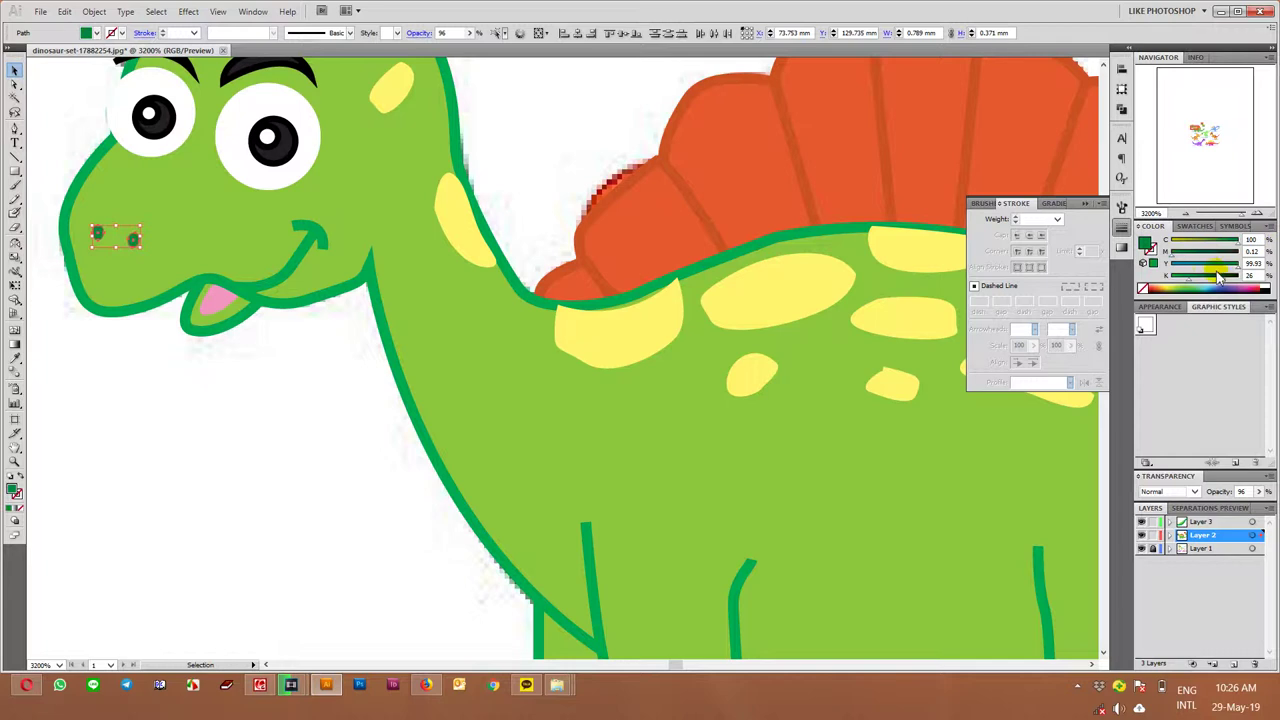
pyautogui.moveTo(470, 35); pyautogui.dragTo(437, 50)
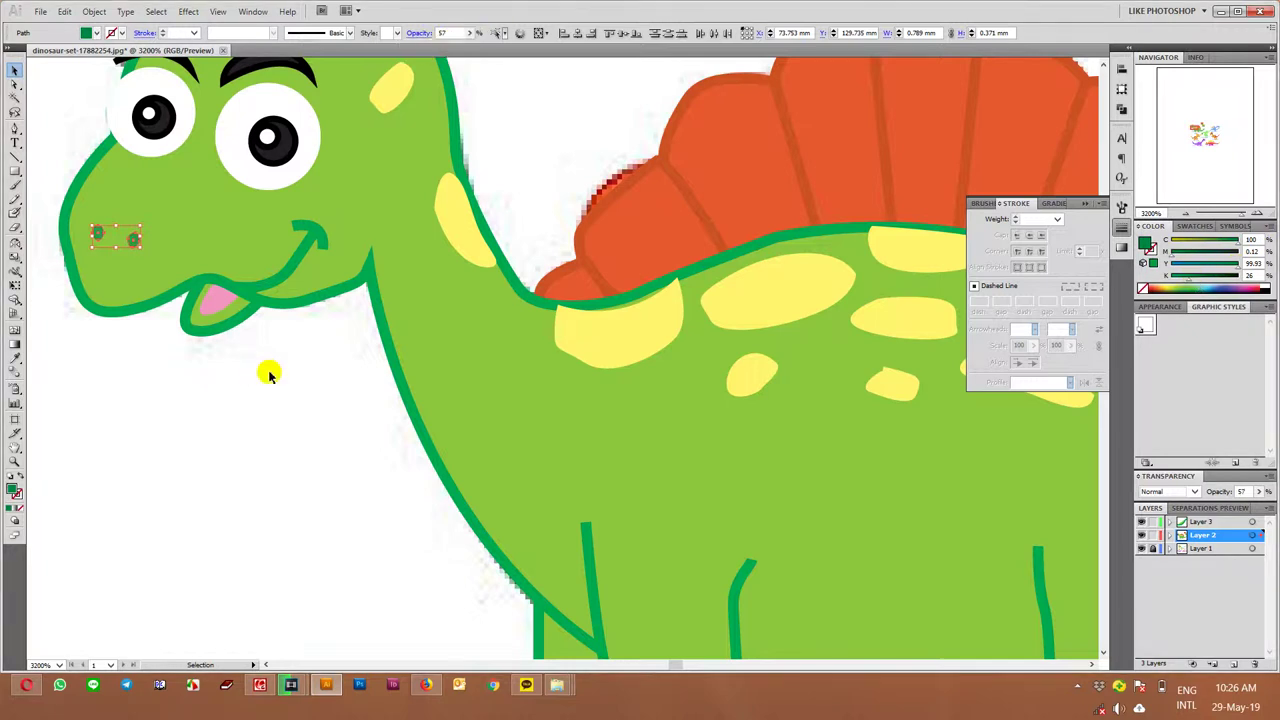
pyautogui.click(300, 372)
# Move the small face dots from Layer 3 into Layer 2
pyautogui.scroll(-3, 300, 372)
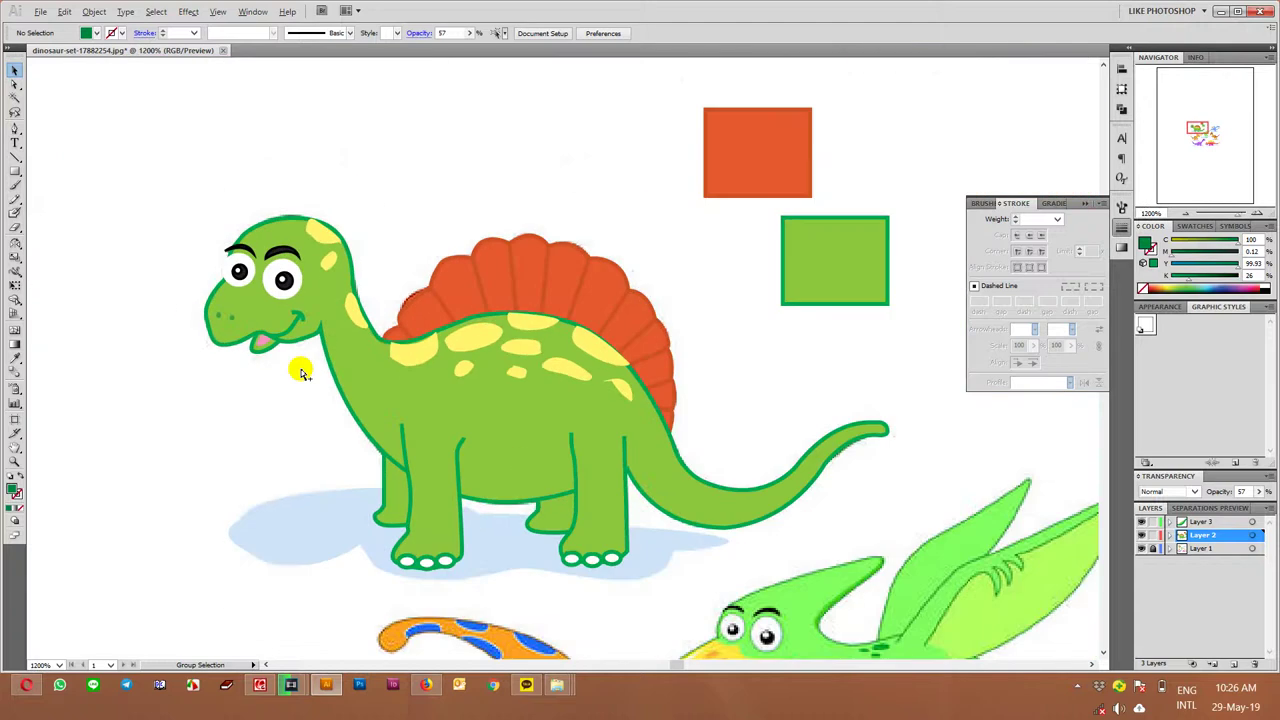
pyautogui.scroll(1, 300, 372)
pyautogui.scroll(-1, 804, 538)
pyautogui.click(1255, 522)
pyautogui.moveTo(1261, 522); pyautogui.dragTo(1258, 536)
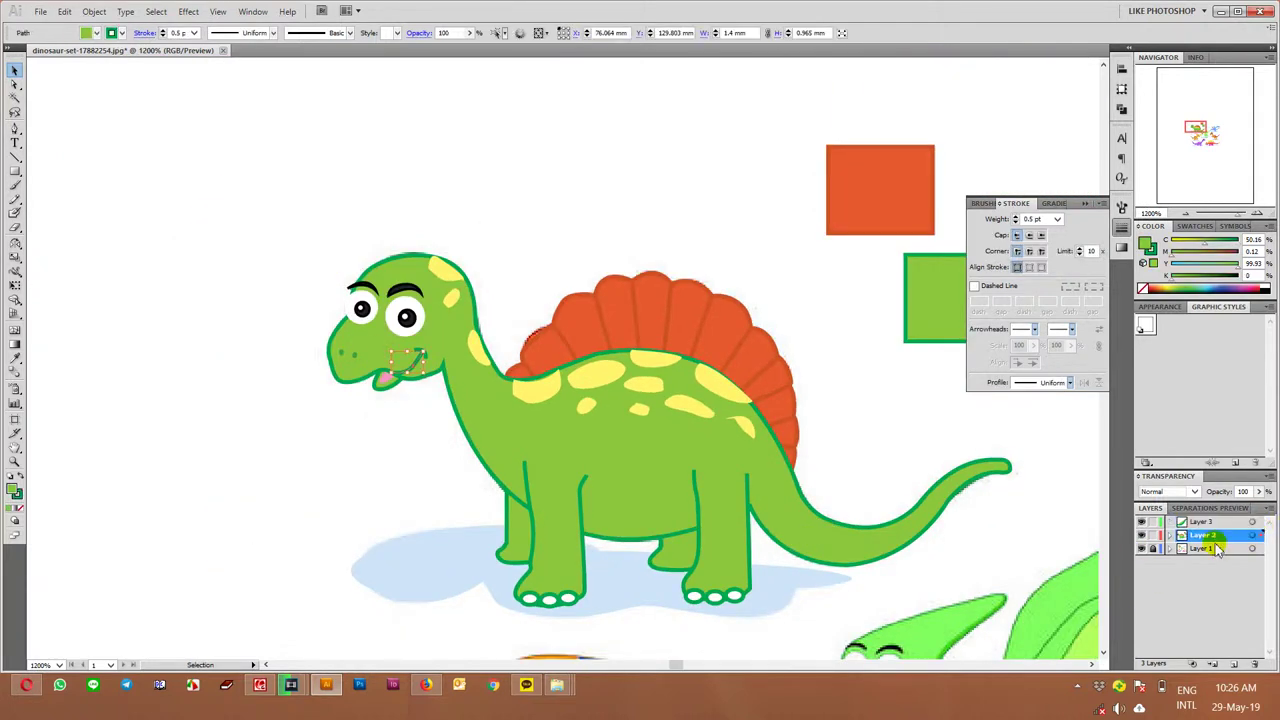
# Toggle Layer 2's visibility to compare the tracing with the reference
pyautogui.click(1144, 539)
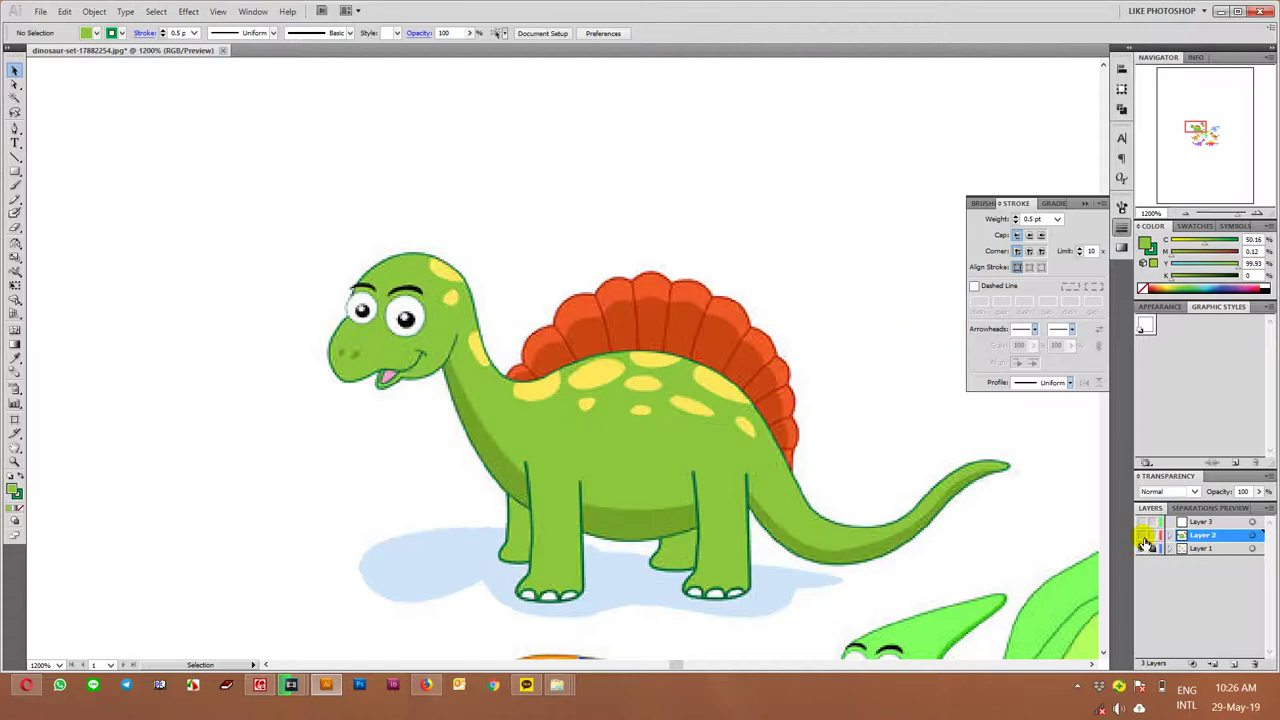
pyautogui.click(1144, 538)
pyautogui.click(1144, 538)
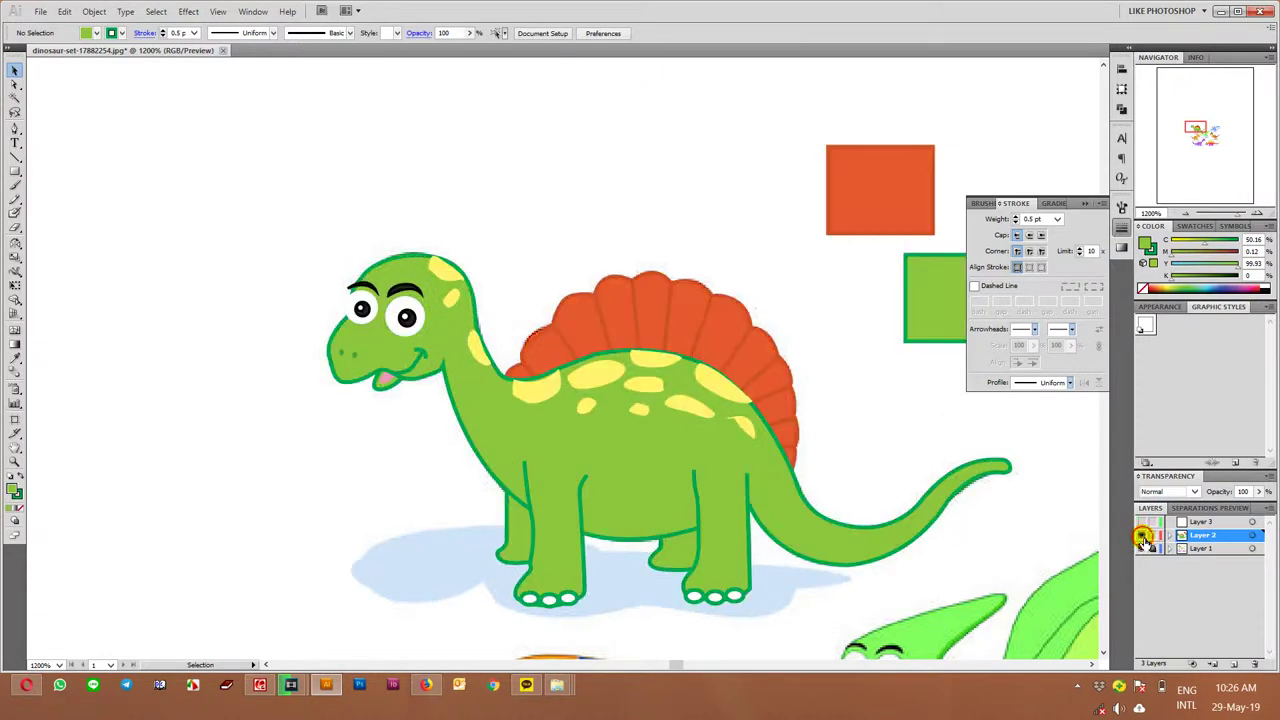
pyautogui.click(1144, 538)
pyautogui.click(1144, 538)
pyautogui.scroll(-1, 970, 523)
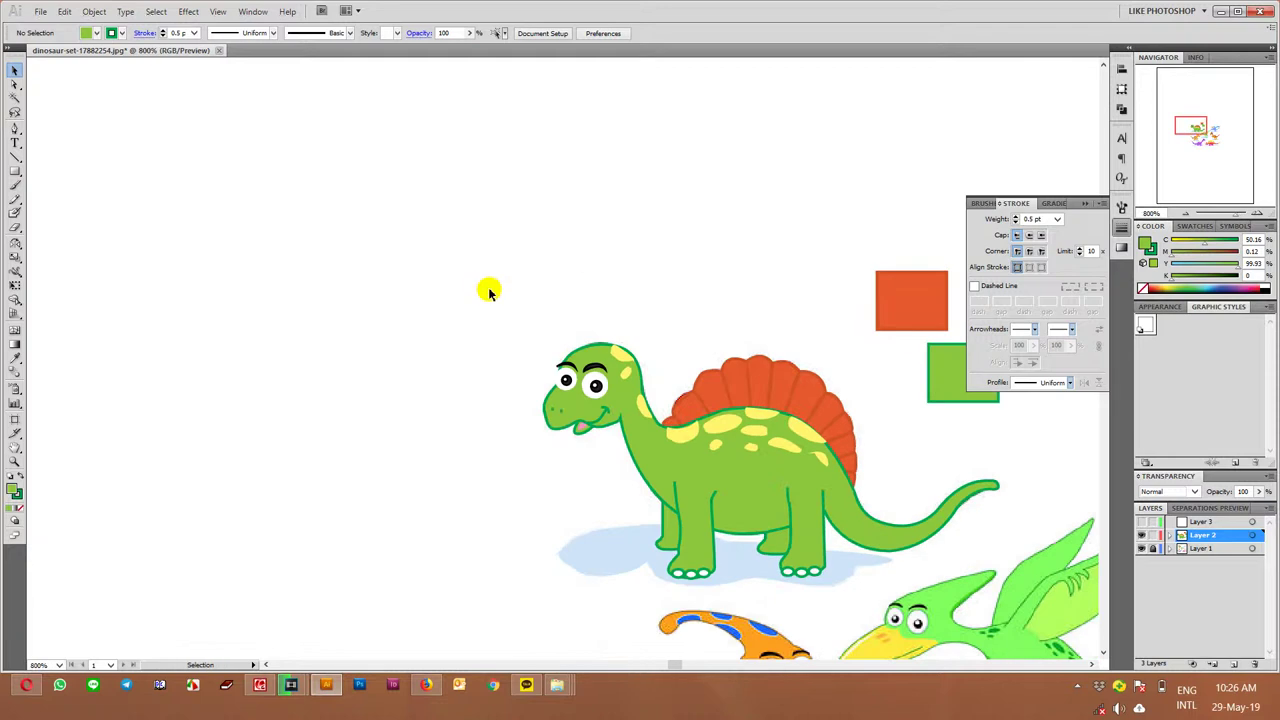
# Move the traced dinosaur left, undo it, and frame the whole dinosaur
pyautogui.moveTo(466, 286)
pyautogui.mouseDown()
pyautogui.moveTo(752, 513)
pyautogui.moveTo(871, 571)
pyautogui.mouseUp()
pyautogui.moveTo(826, 519); pyautogui.dragTo(390, 497)
pyautogui.click(438, 278)
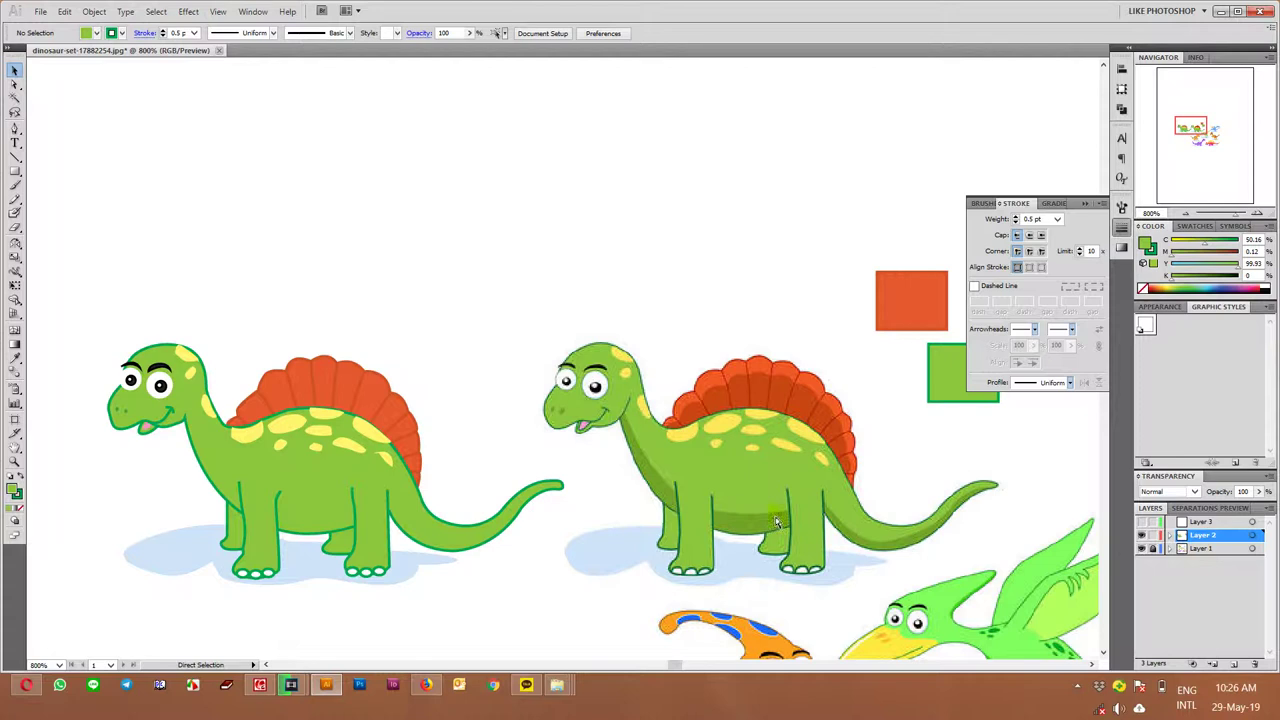
pyautogui.hotkey('ctrl', 'z')
pyautogui.hotkey('ctrl', 'z')
pyautogui.click(971, 543)
pyautogui.scroll(1, 950, 550)
pyautogui.moveTo(767, 516); pyautogui.dragTo(621, 416)
# On Layer 3, start a Pen outline from the neck down along the belly
pyautogui.press('p')
pyautogui.click(1141, 522)
pyautogui.click(1202, 522)
pyautogui.scroll(1, 436, 345)
pyautogui.moveTo(322, 348); pyautogui.dragTo(386, 404)
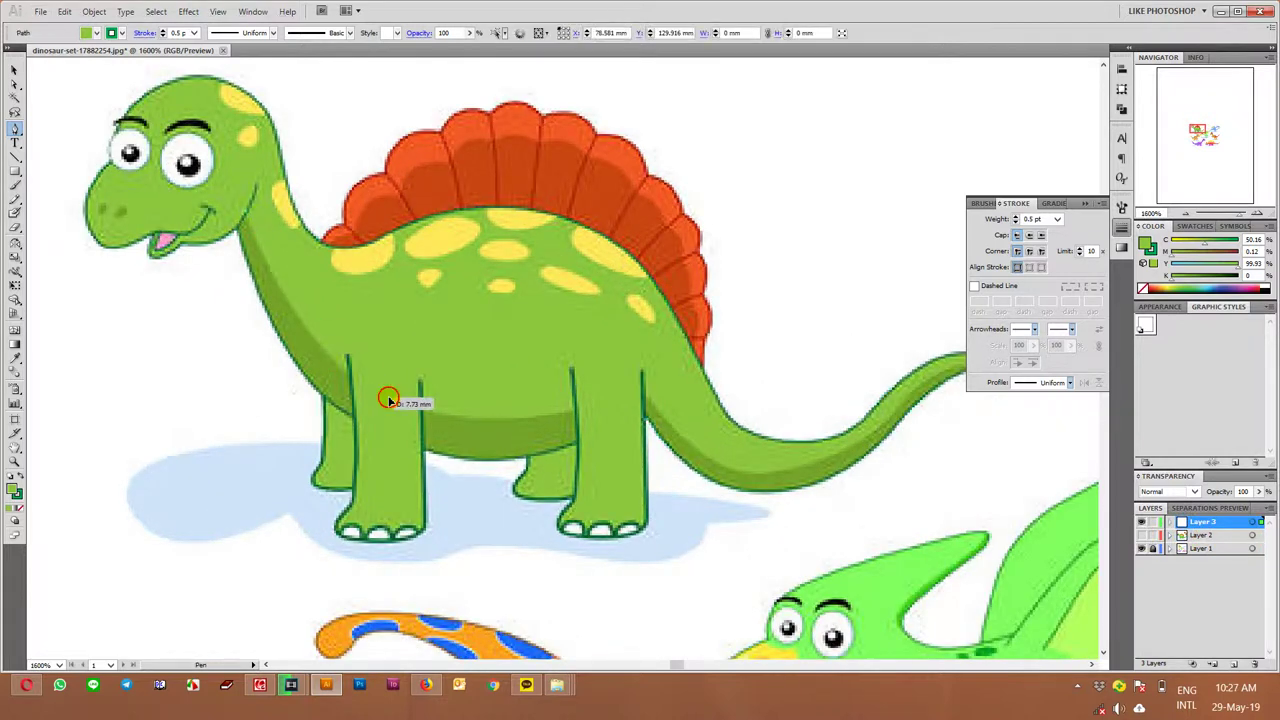
pyautogui.moveTo(386, 404); pyautogui.dragTo(466, 422)
pyautogui.click(658, 405)
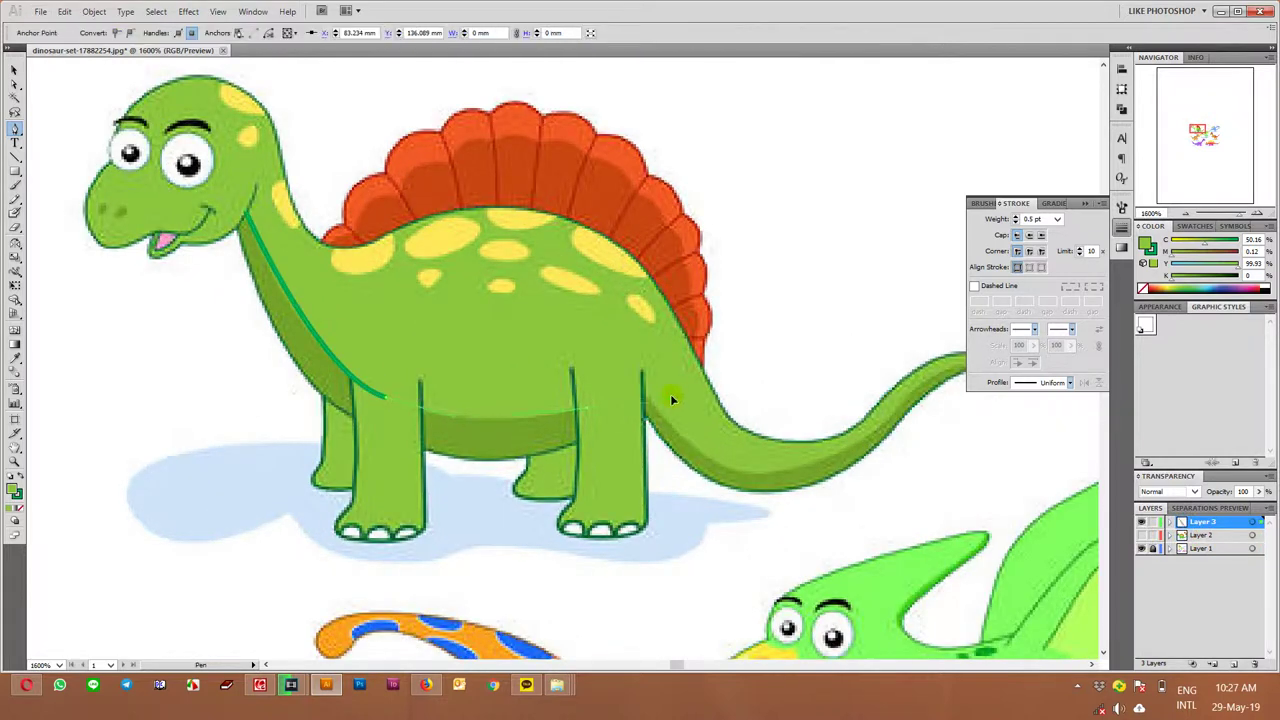
pyautogui.click(583, 410)
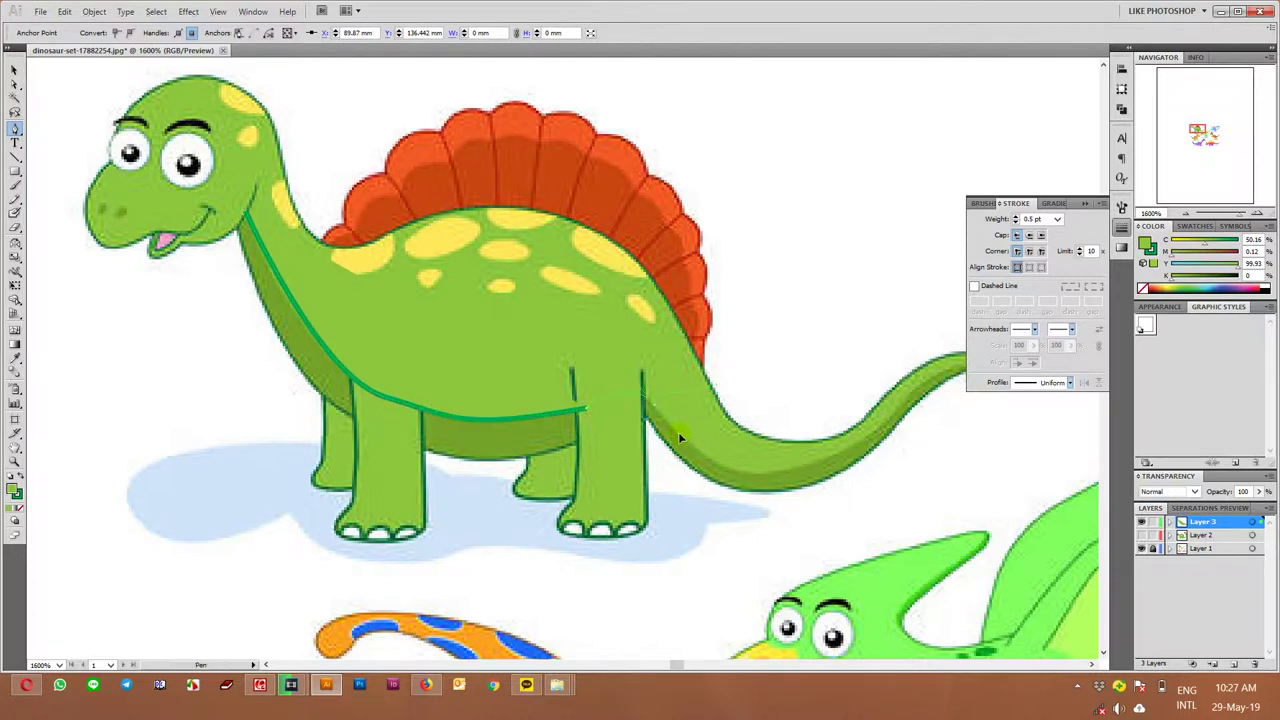
# Continue the shadow outline along the tail underside to the tail tip
pyautogui.moveTo(814, 463); pyautogui.dragTo(483, 456)
pyautogui.click(491, 460)
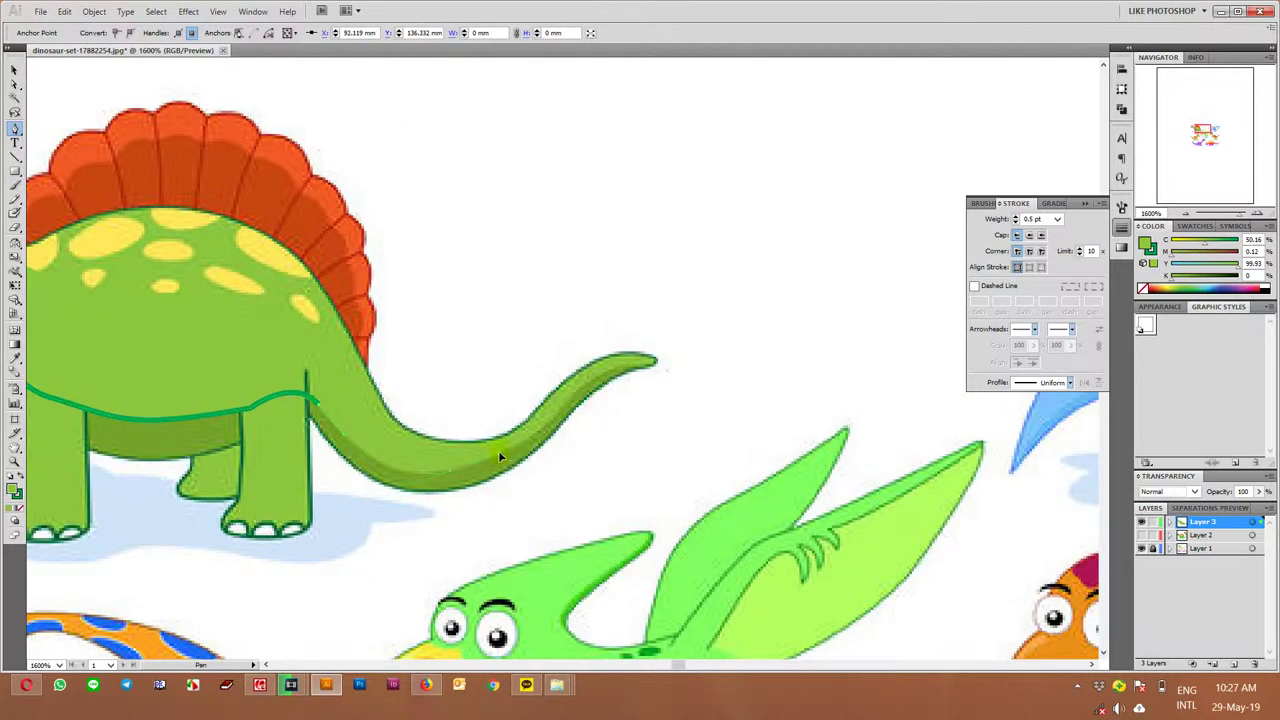
pyautogui.moveTo(655, 366); pyautogui.dragTo(710, 382)
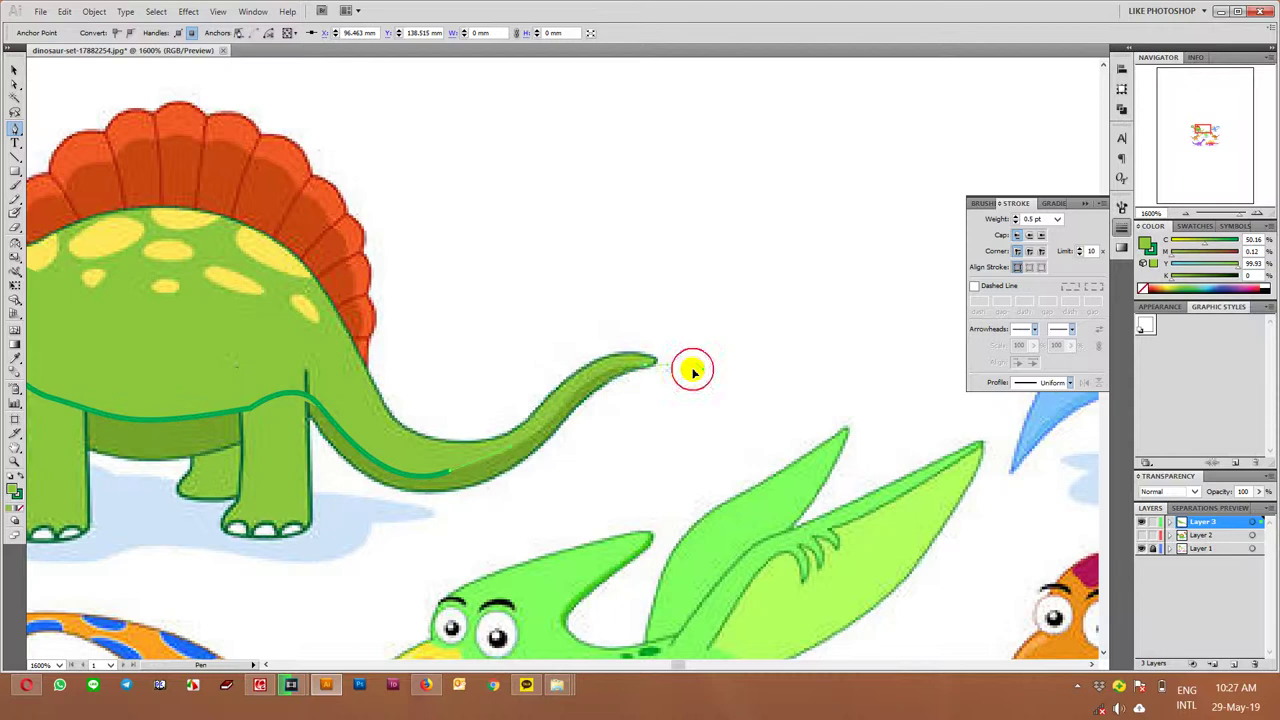
pyautogui.moveTo(530, 423); pyautogui.dragTo(551, 427)
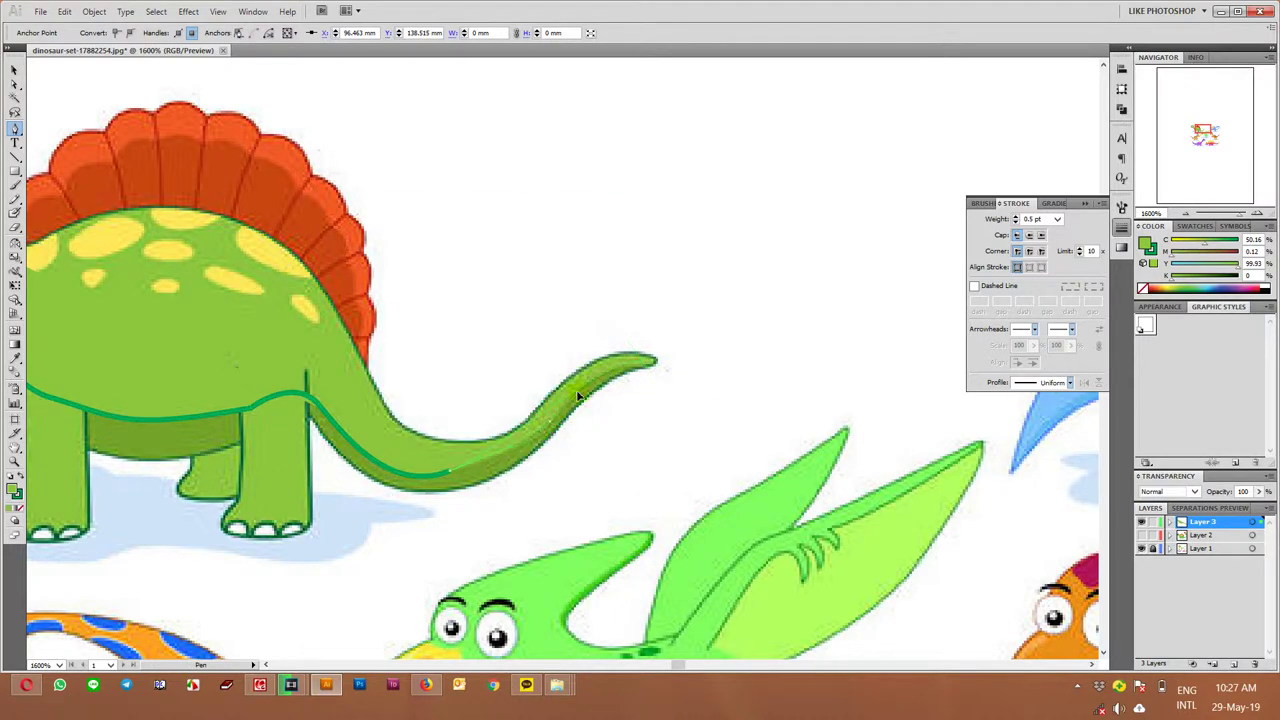
pyautogui.click(638, 366)
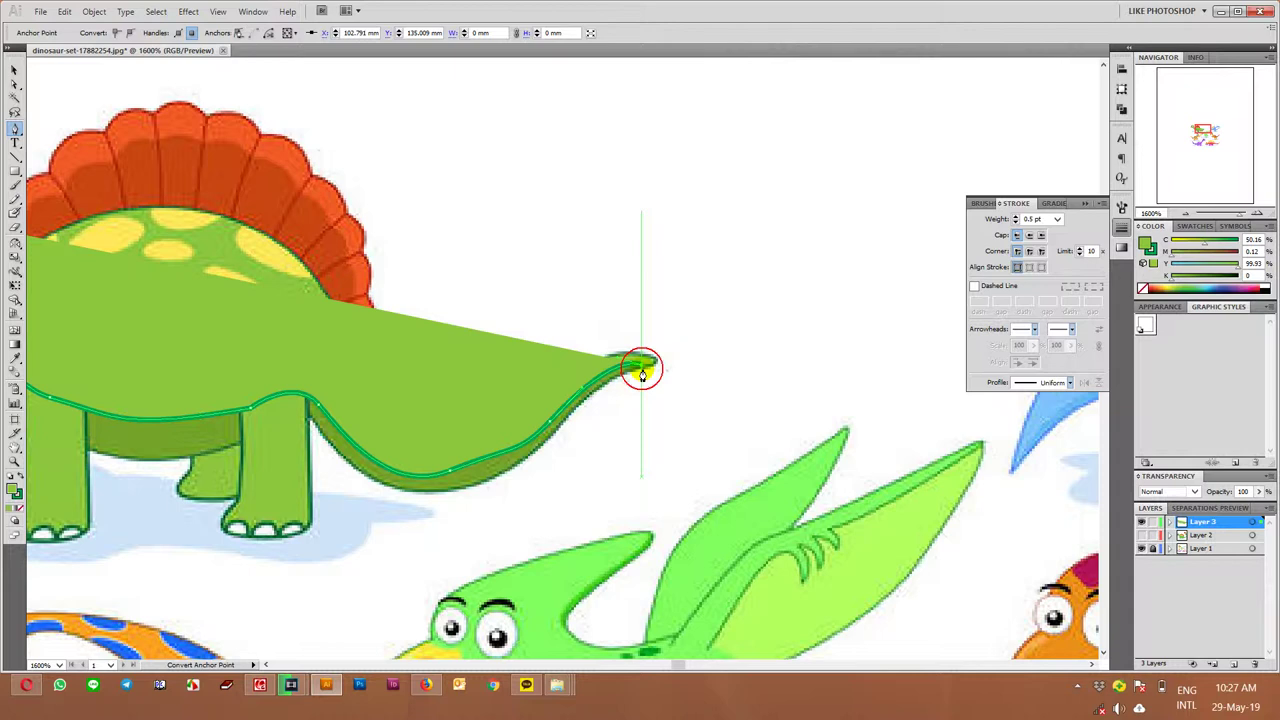
pyautogui.moveTo(640, 367); pyautogui.dragTo(668, 385)
# Remove the shape's fill and add points along the tail and belly underside
pyautogui.click(1141, 289)
pyautogui.scroll(-3, 791, 251)
pyautogui.hscroll(-5, 791, 251)
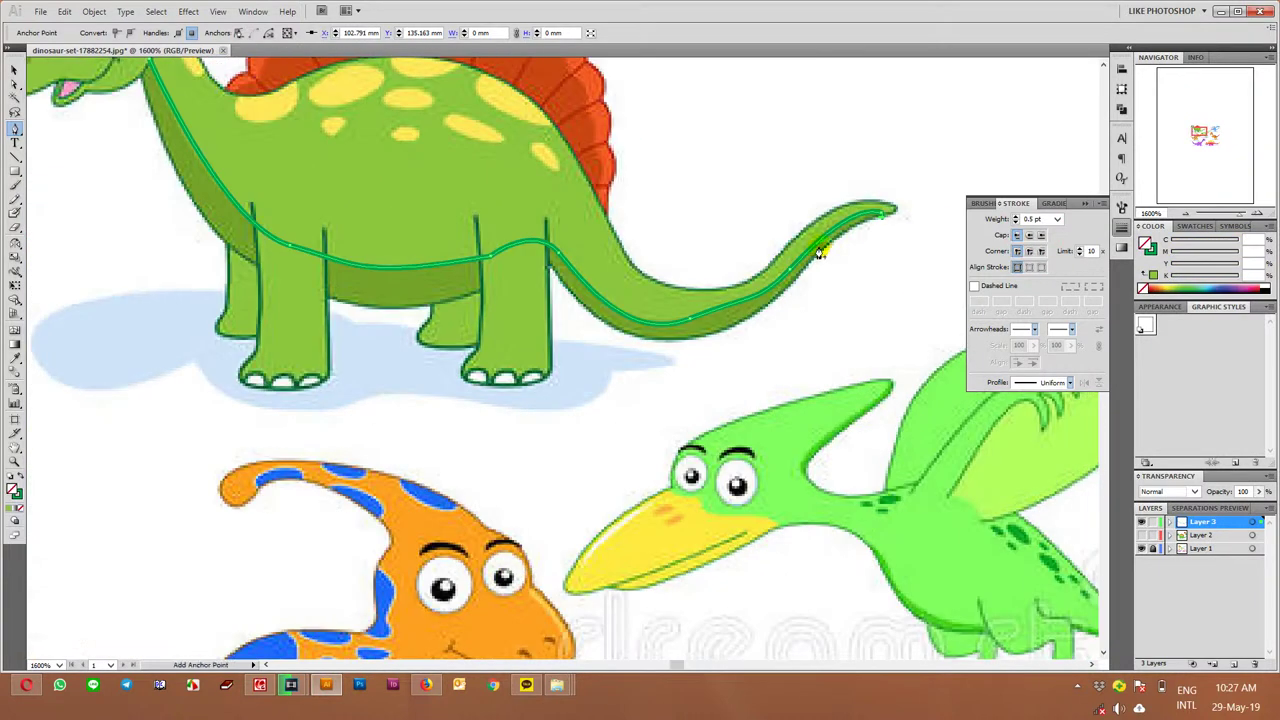
pyautogui.click(812, 263)
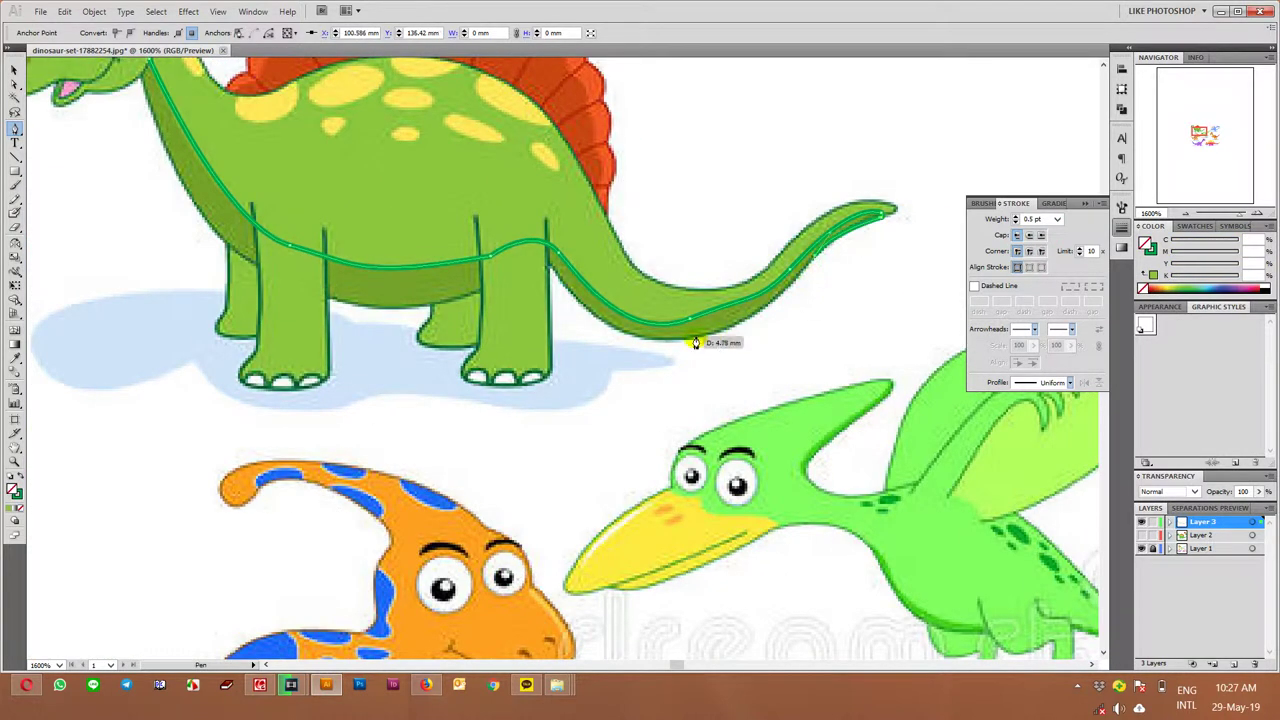
pyautogui.moveTo(701, 342)
pyautogui.mouseDown()
pyautogui.moveTo(556, 270)
pyautogui.moveTo(578, 304)
pyautogui.mouseUp()
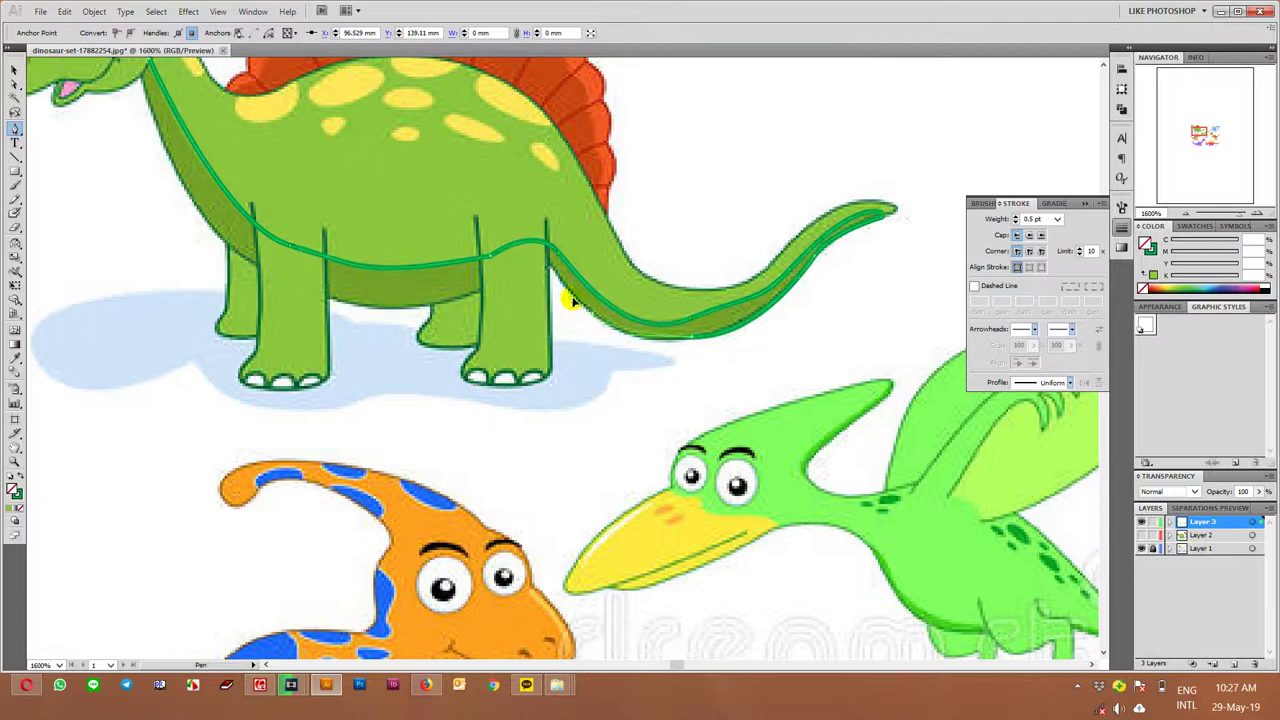
pyautogui.click(413, 311)
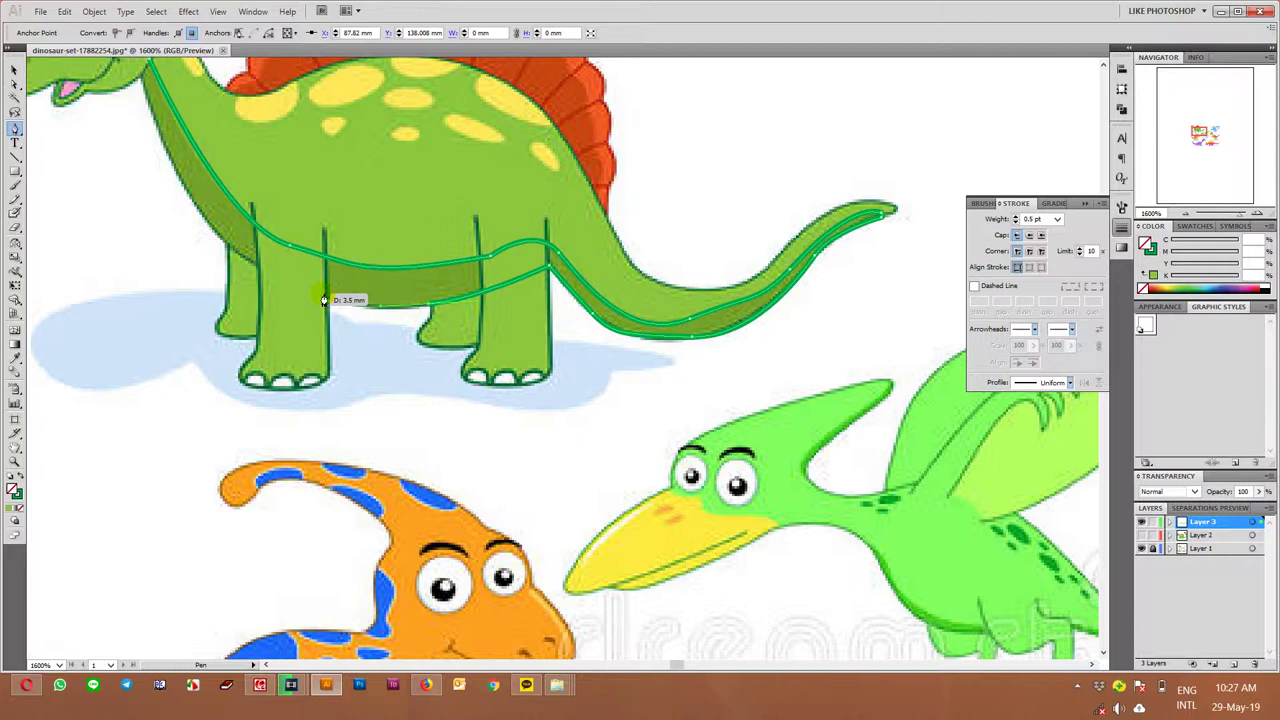
pyautogui.moveTo(300, 286); pyautogui.dragTo(523, 351)
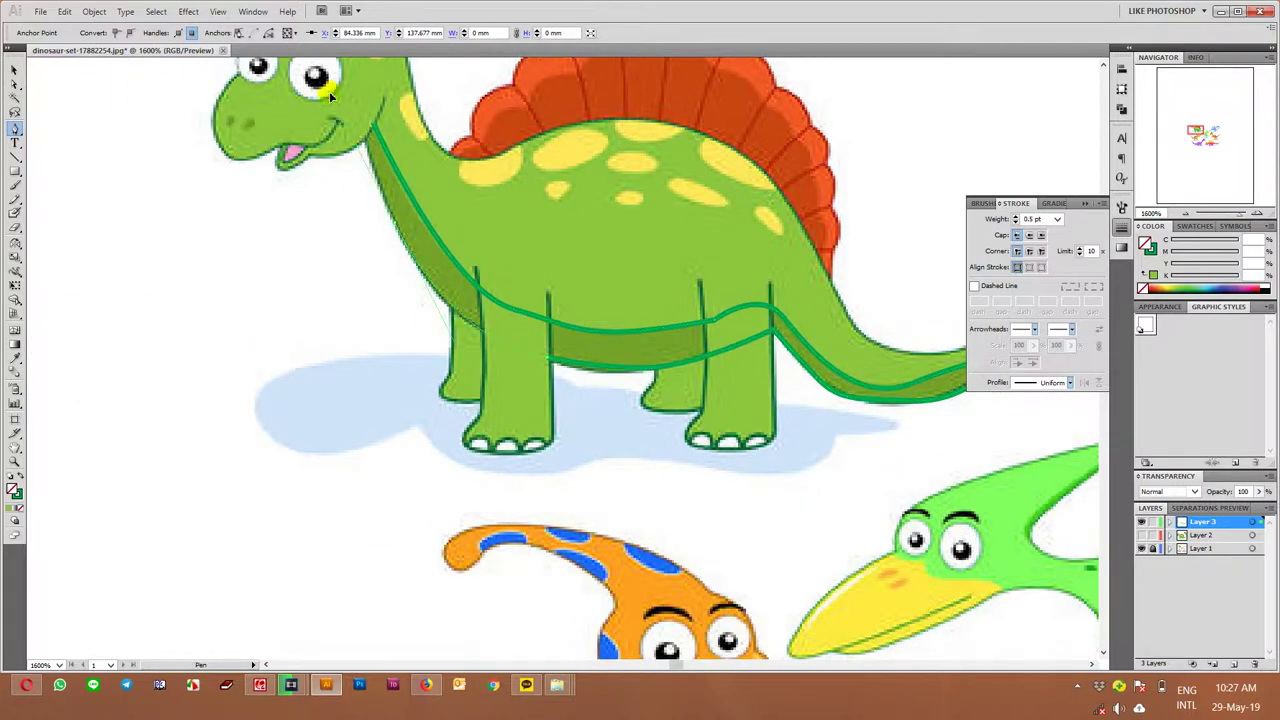
# Reshape the neck end of the shadow and fill it with the reference's dark green
pyautogui.keyDown('alt'); pyautogui.click(390, 214); pyautogui.keyUp('alt')
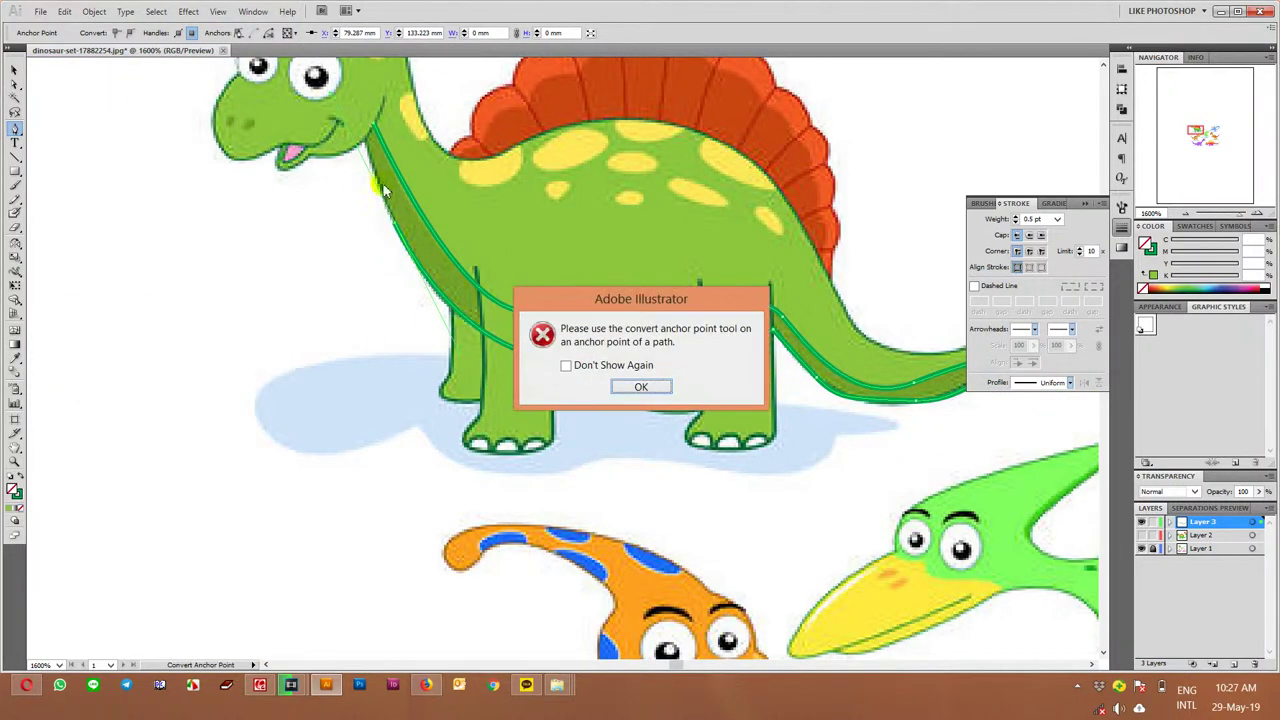
pyautogui.click(643, 388)
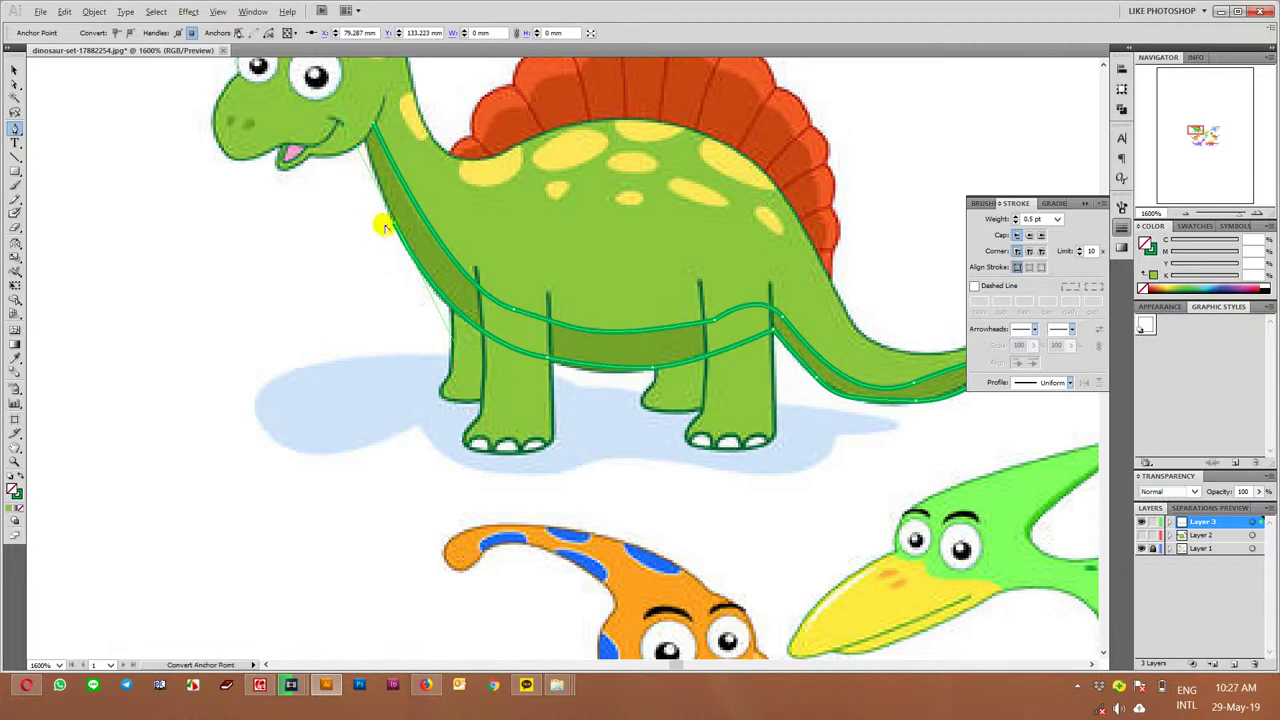
pyautogui.click(367, 140)
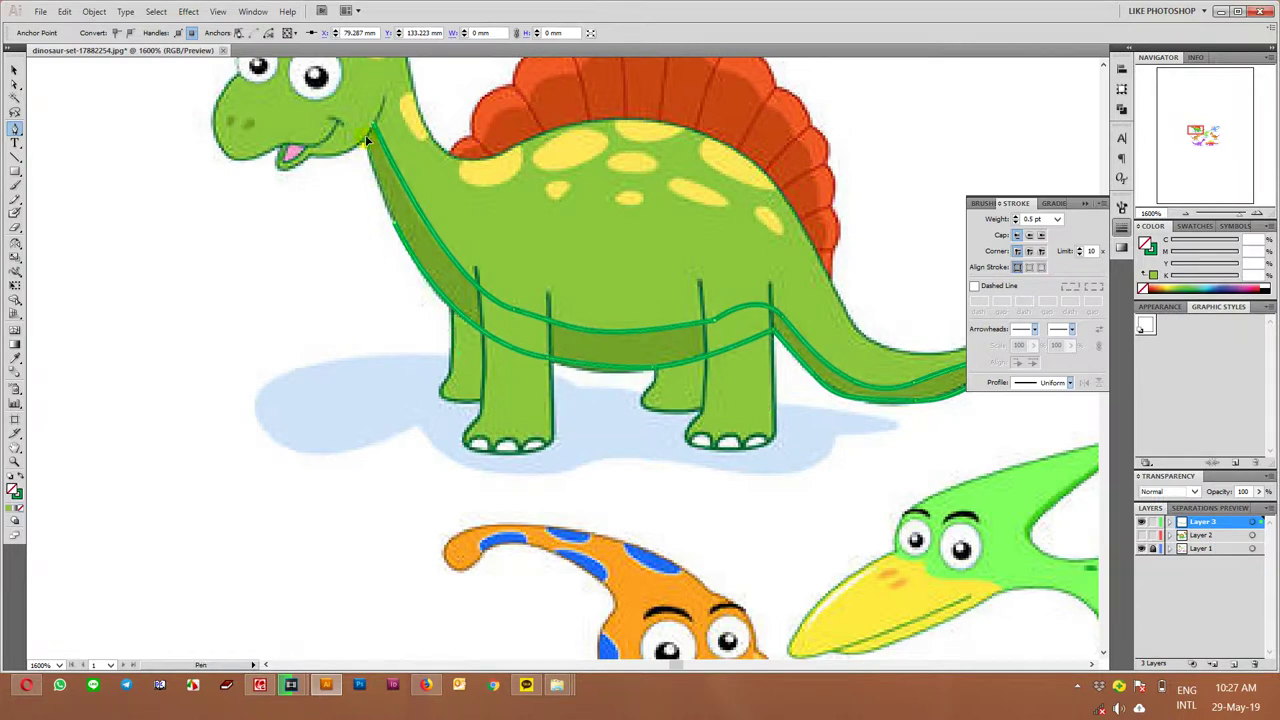
pyautogui.moveTo(367, 140); pyautogui.dragTo(374, 122)
pyautogui.press('i')
pyautogui.click(436, 252)
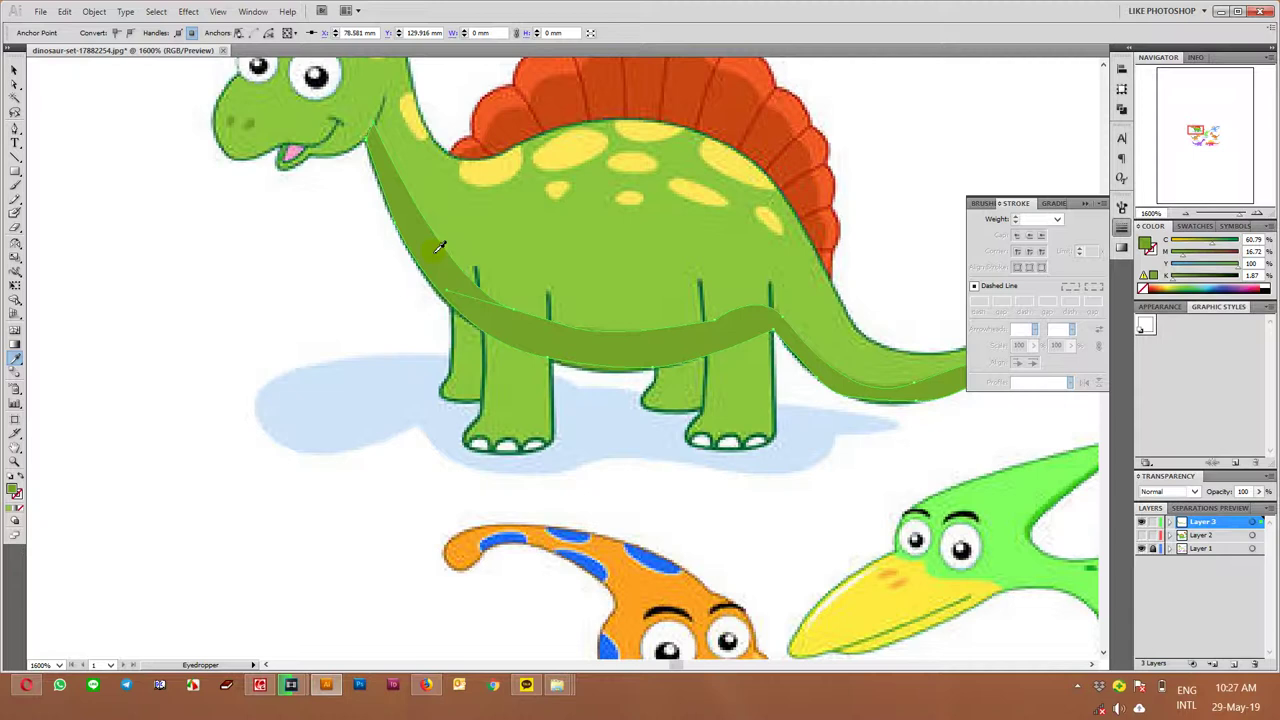
# Show the traced dinosaur layer again and make Layer 2 active
pyautogui.press('c')
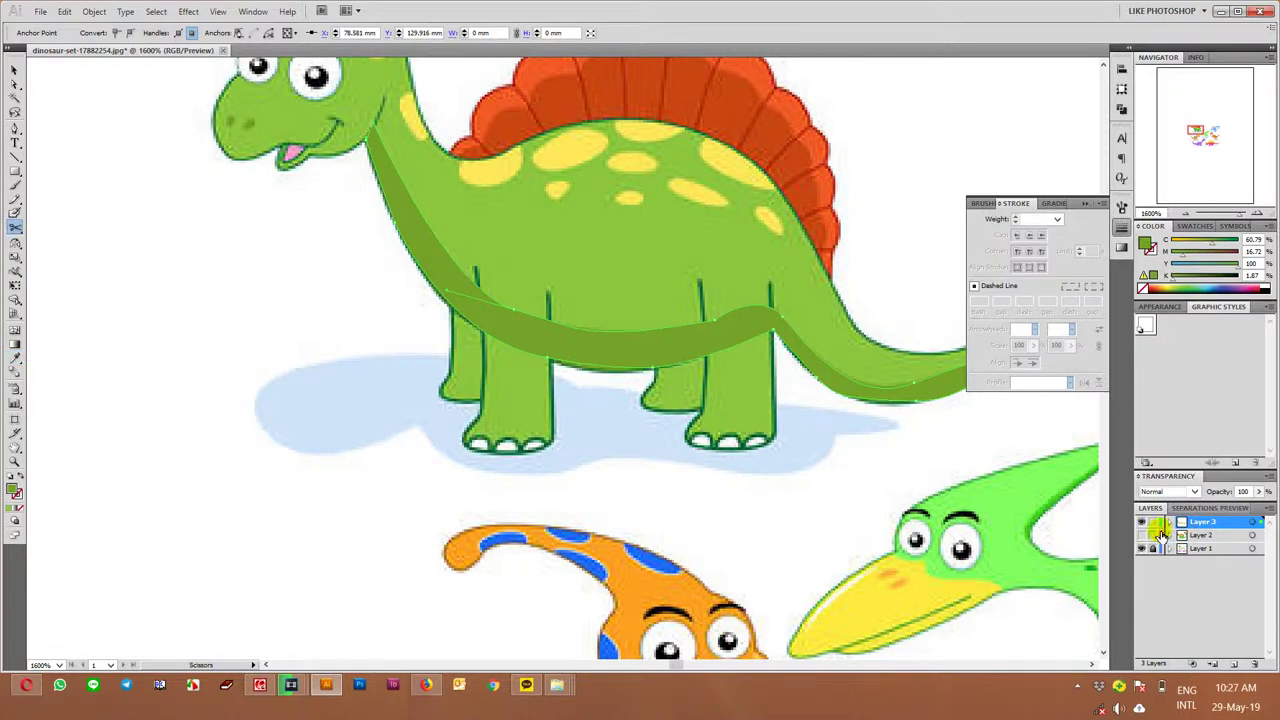
pyautogui.click(1143, 537)
pyautogui.click(1262, 522)
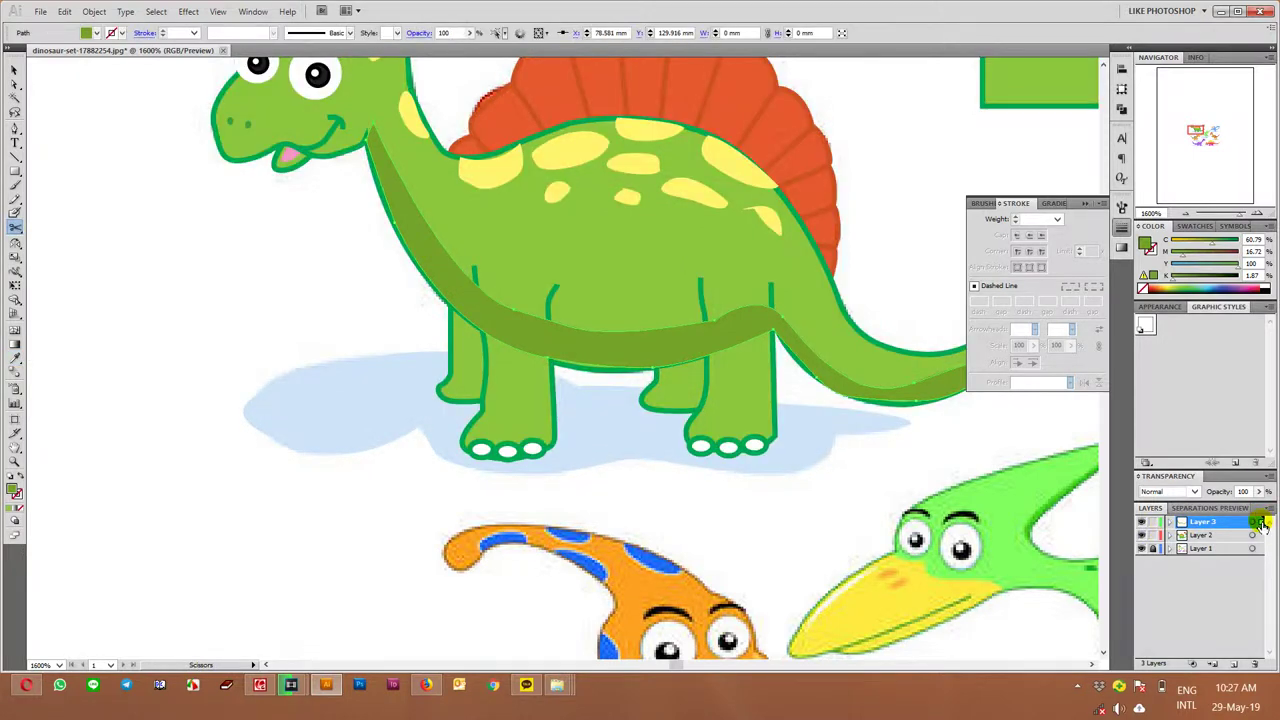
pyautogui.click(1200, 535)
pyautogui.moveTo(848, 460); pyautogui.dragTo(691, 471)
# Adjust an anchor point on the tail of the shadow path
pyautogui.click(810, 423)
pyautogui.click(642, 393)
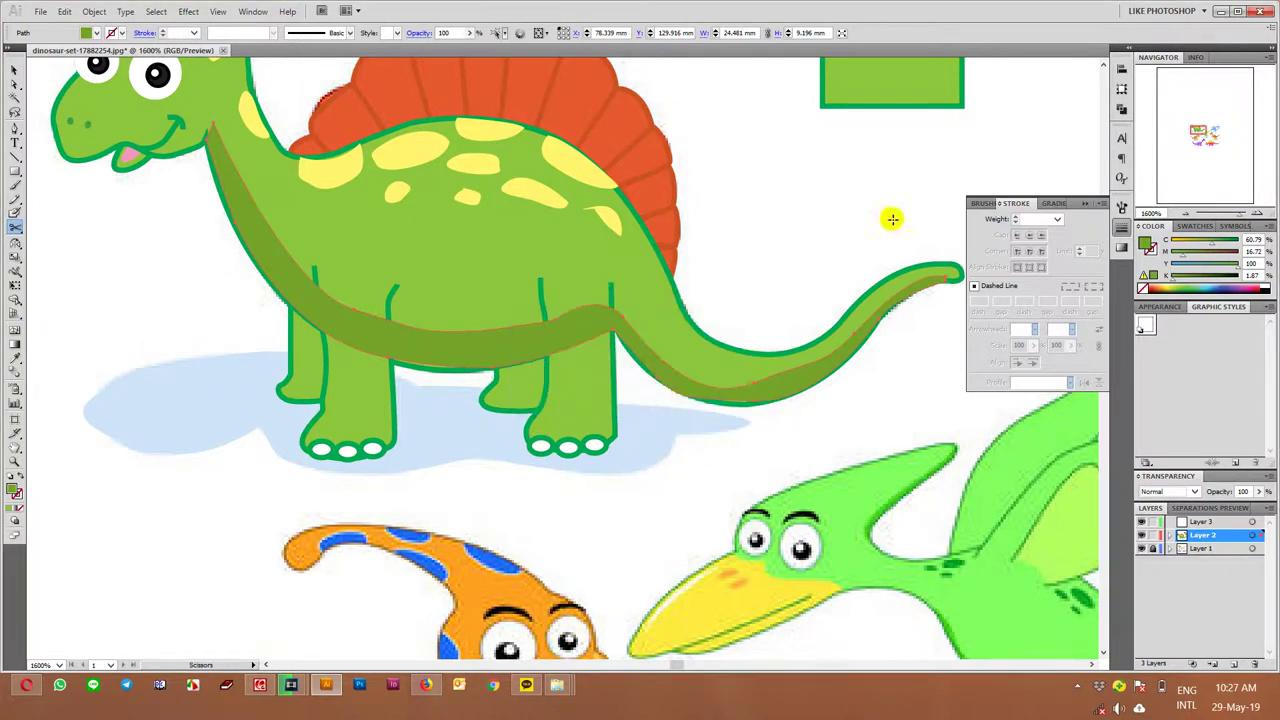
pyautogui.keyDown('ctrl'); pyautogui.click(882, 405); pyautogui.keyUp('ctrl')
pyautogui.press('a')
pyautogui.click(733, 405)
pyautogui.moveTo(756, 404); pyautogui.dragTo(760, 410)
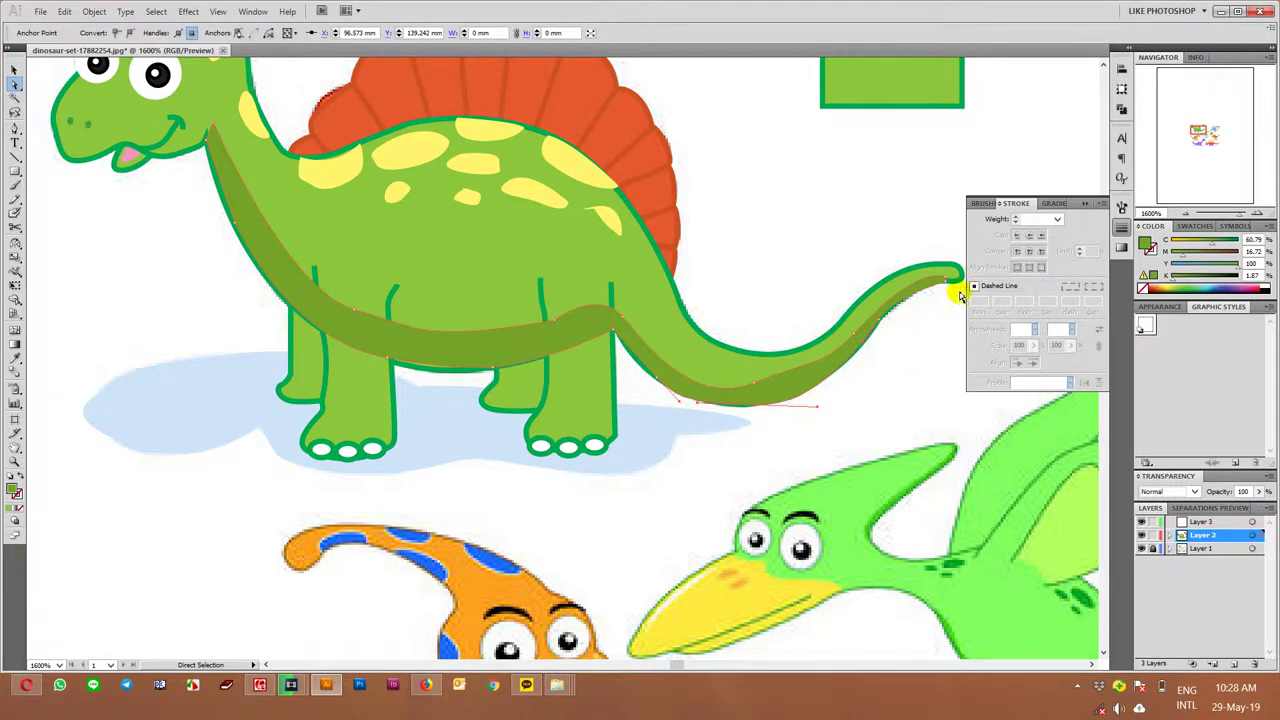
# Set the shadow shape's stroke to None
pyautogui.press('i')
pyautogui.click(957, 259)
pyautogui.press('v')
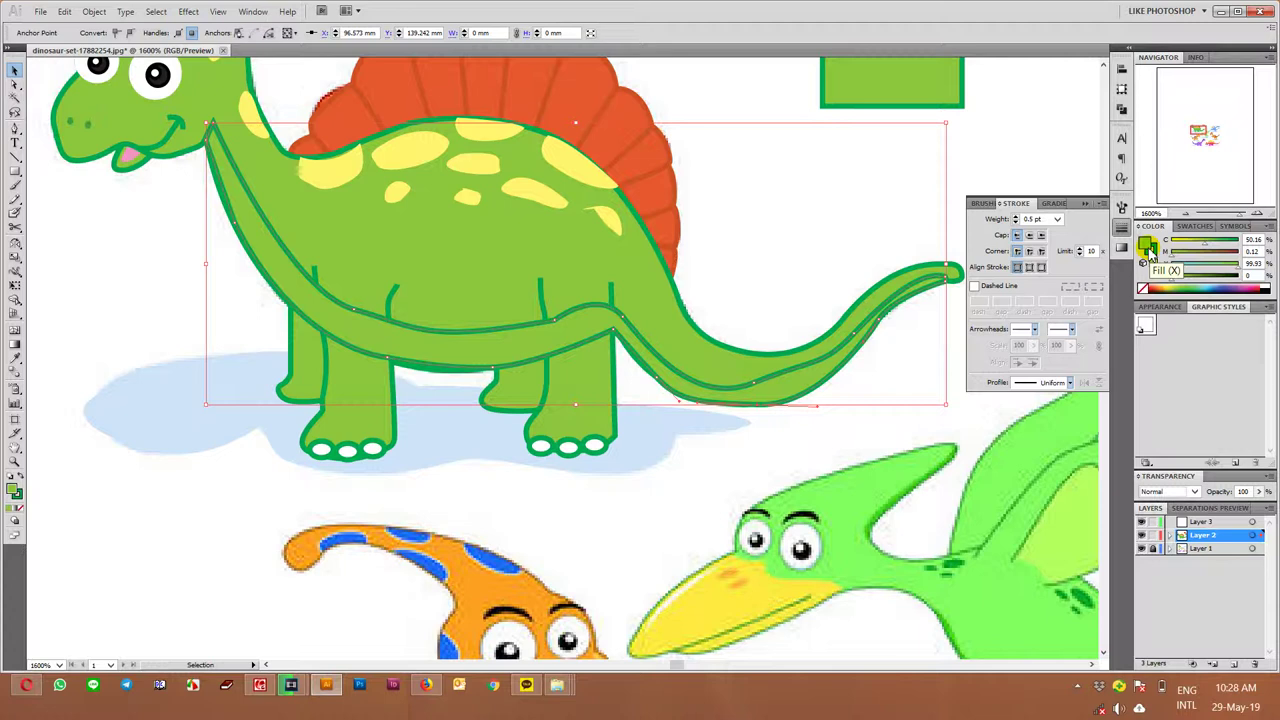
pyautogui.click(1155, 252)
pyautogui.click(1143, 289)
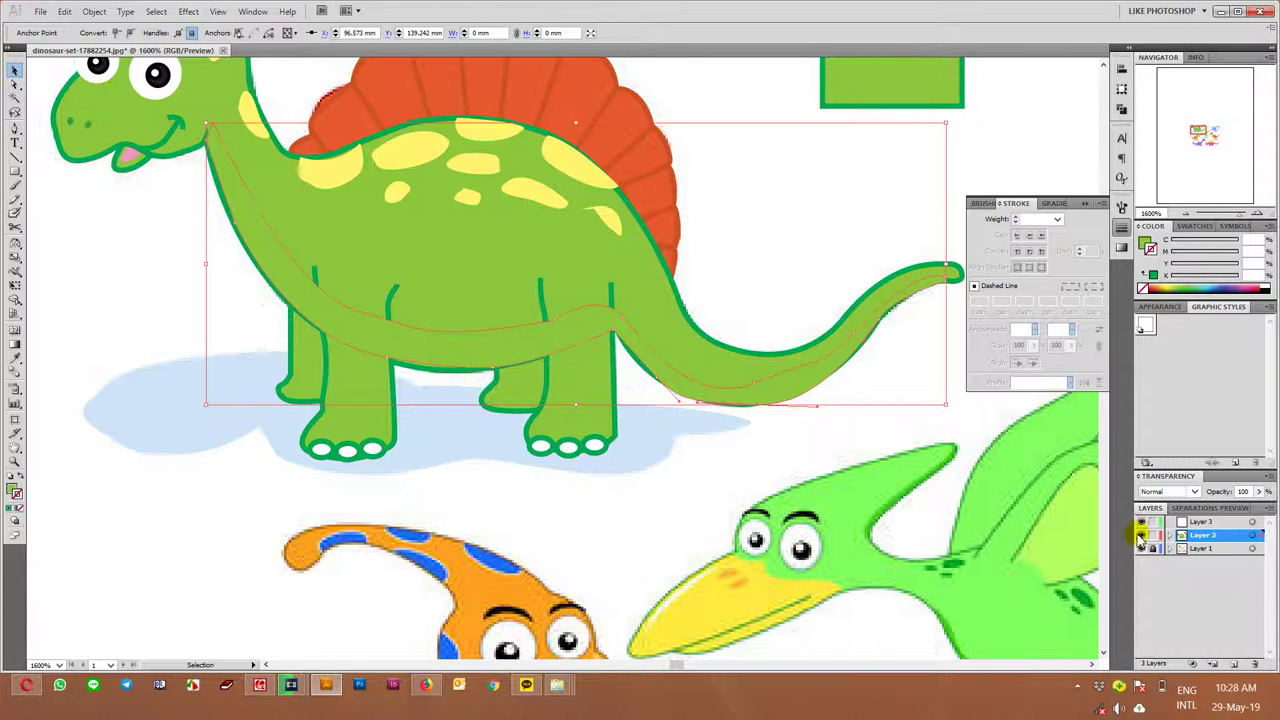
pyautogui.click(823, 443)
# Draw a sample rectangle at lower right filled with the tail's darker green
pyautogui.hscroll(2, 543, 437)
pyautogui.hscroll(1, 728, 405)
pyautogui.press('m')
pyautogui.click(1200, 521)
pyautogui.moveTo(768, 407); pyautogui.dragTo(898, 515)
pyautogui.press('i')
pyautogui.click(606, 381)
# Show Layer 2 and apply the sample square's dark green to the shadow shape
pyautogui.click(1142, 535)
pyautogui.press('v')
pyautogui.click(643, 374)
pyautogui.press('i')
pyautogui.click(800, 434)
pyautogui.press('v')
pyautogui.click(743, 392)
pyautogui.hscroll(-3, 608, 437)
pyautogui.scroll(1, 608, 437)
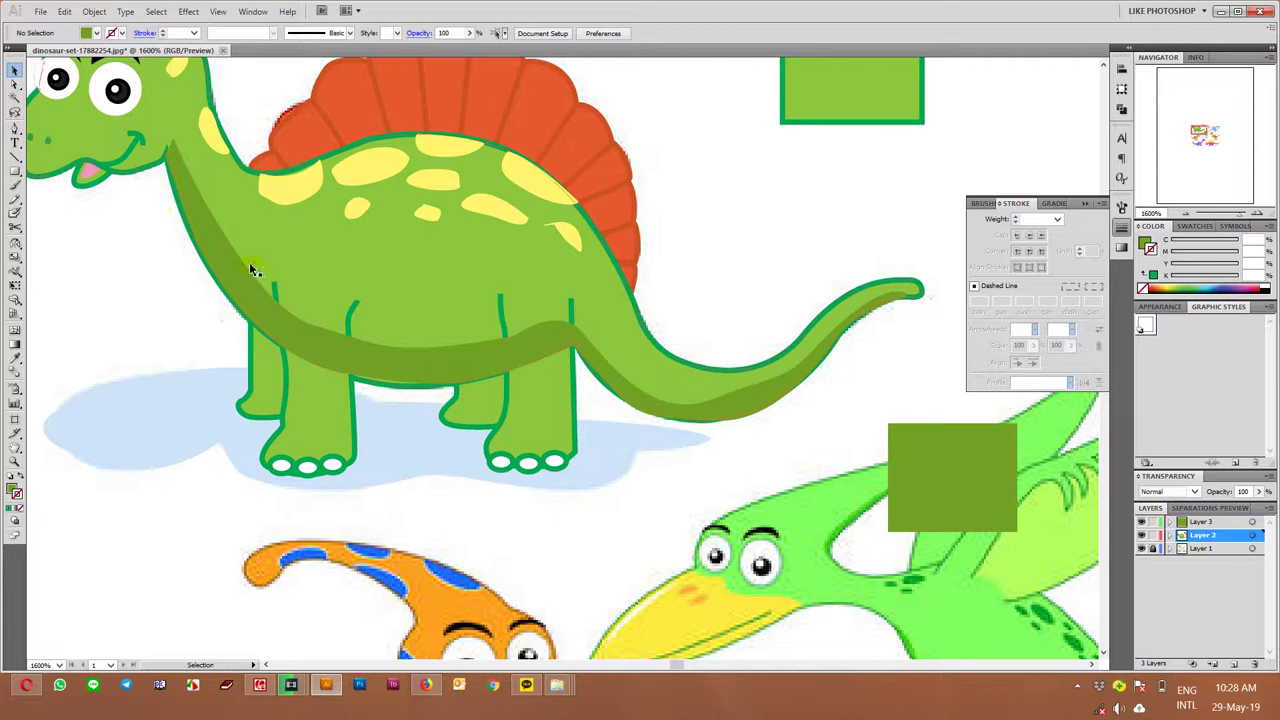
# Bring the dinosaur's body path to the front and remove its fill
pyautogui.click(178, 212)
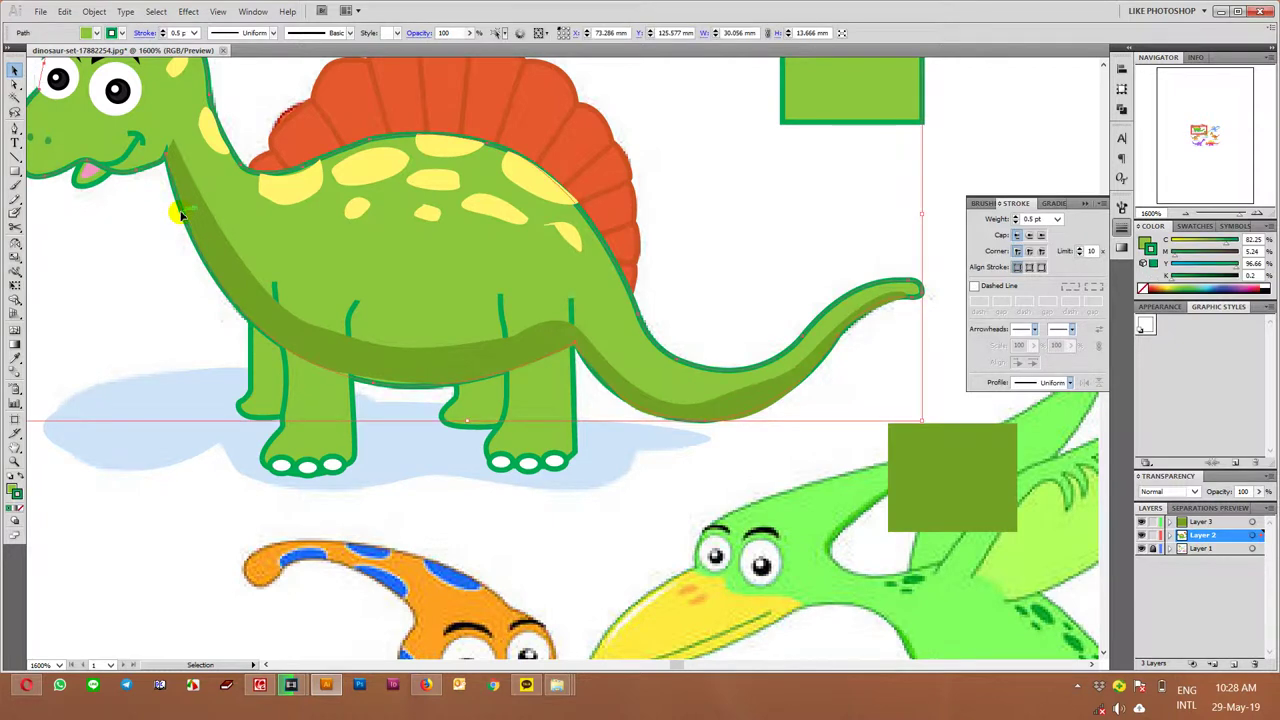
pyautogui.press('a')
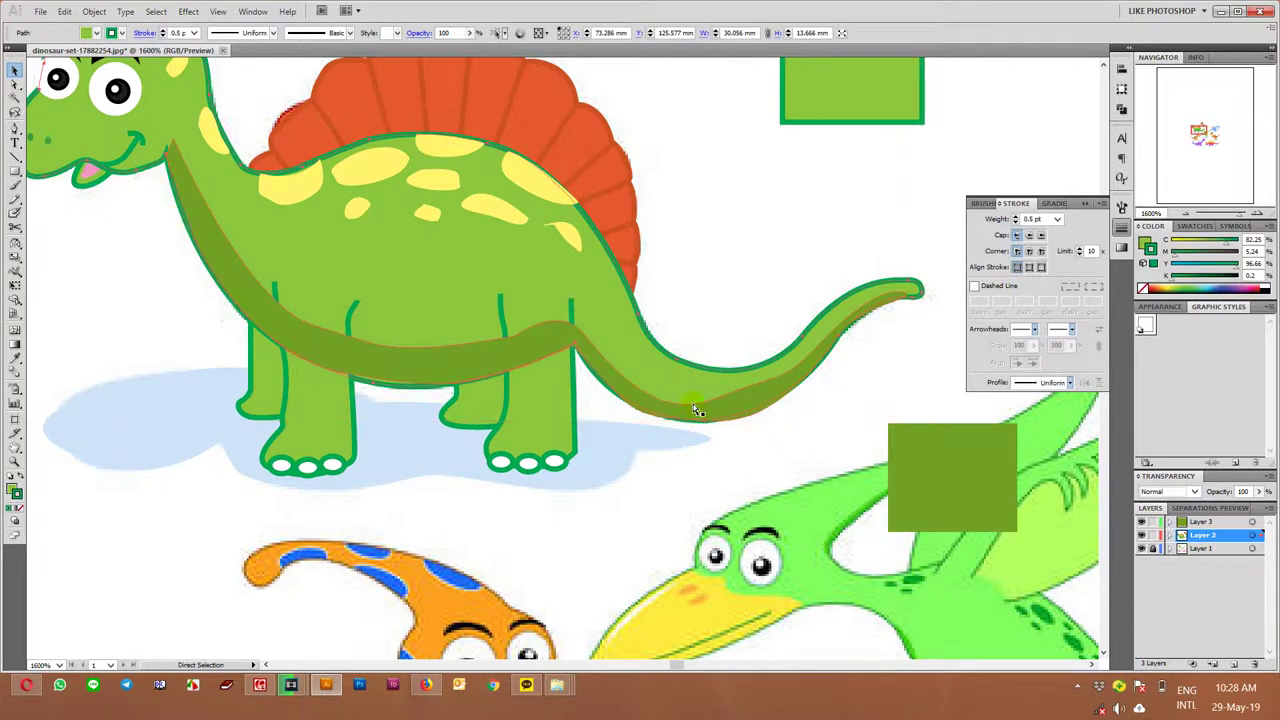
pyautogui.hotkey('ctrl', 'shift', ']')
pyautogui.press('v')
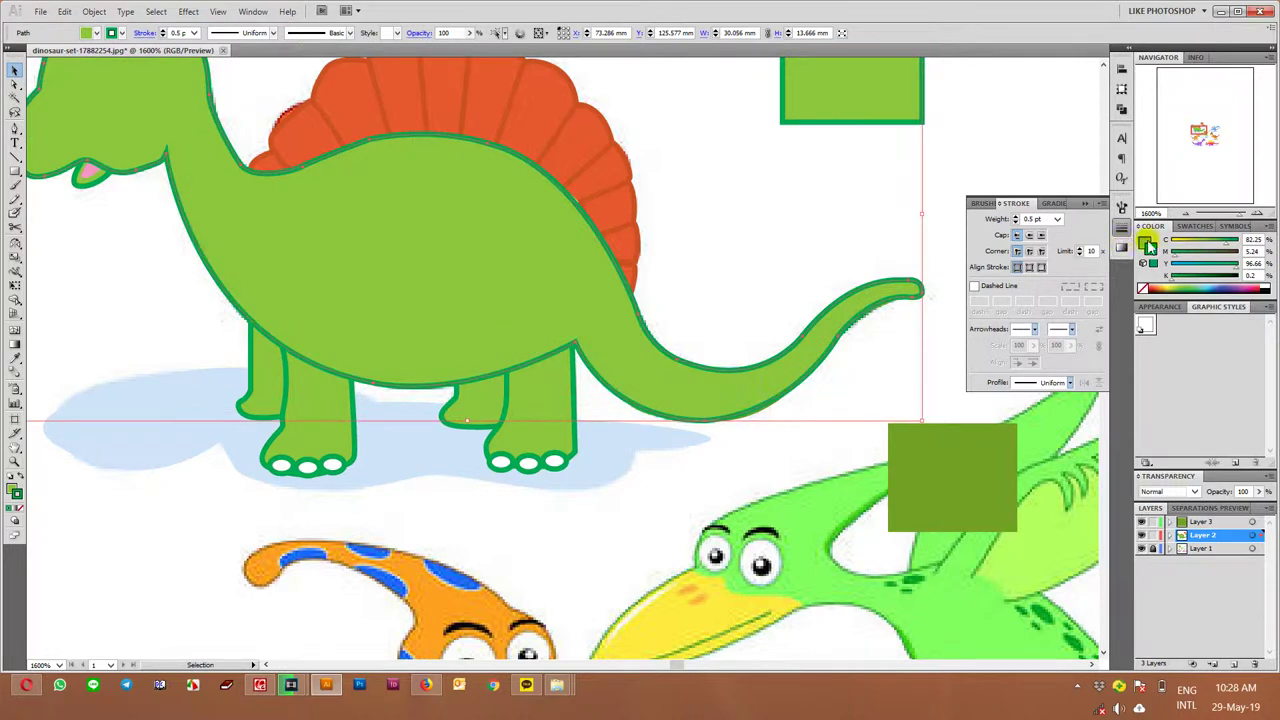
pyautogui.click(1143, 288)
pyautogui.click(945, 372)
# Bring the rear and front leg paths in front of the belly shadow
pyautogui.press('a')
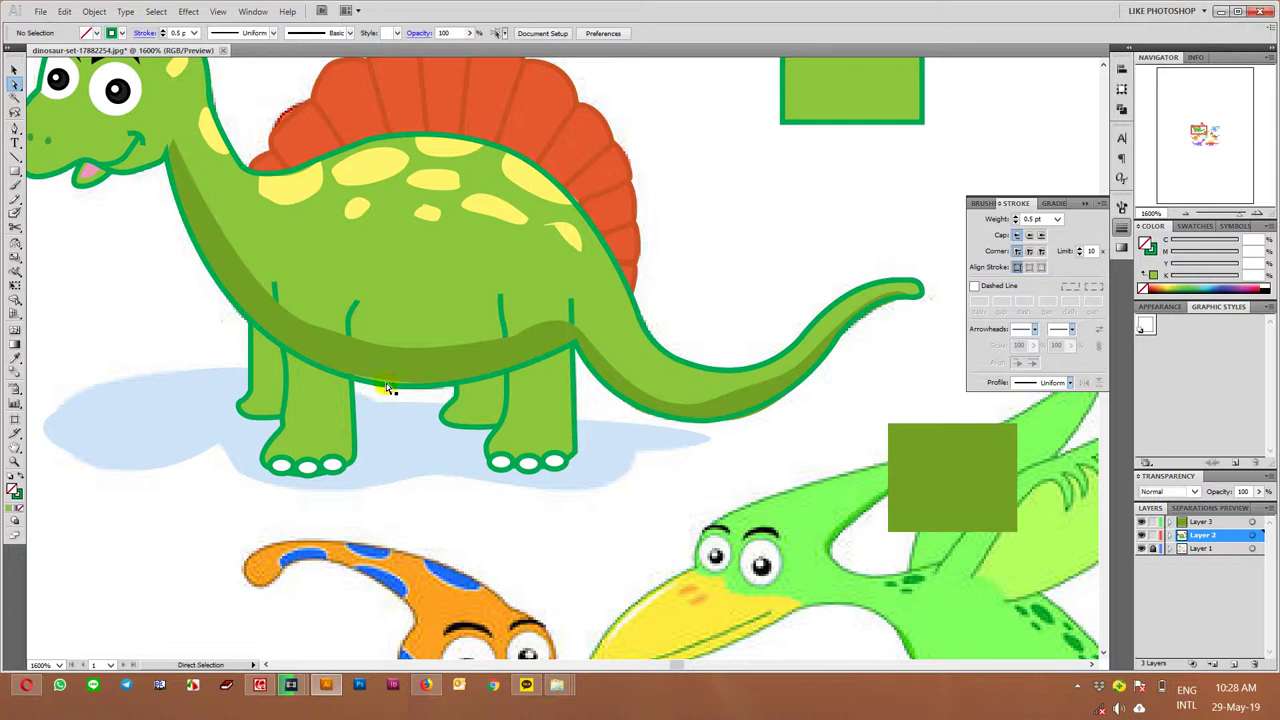
pyautogui.click(392, 381)
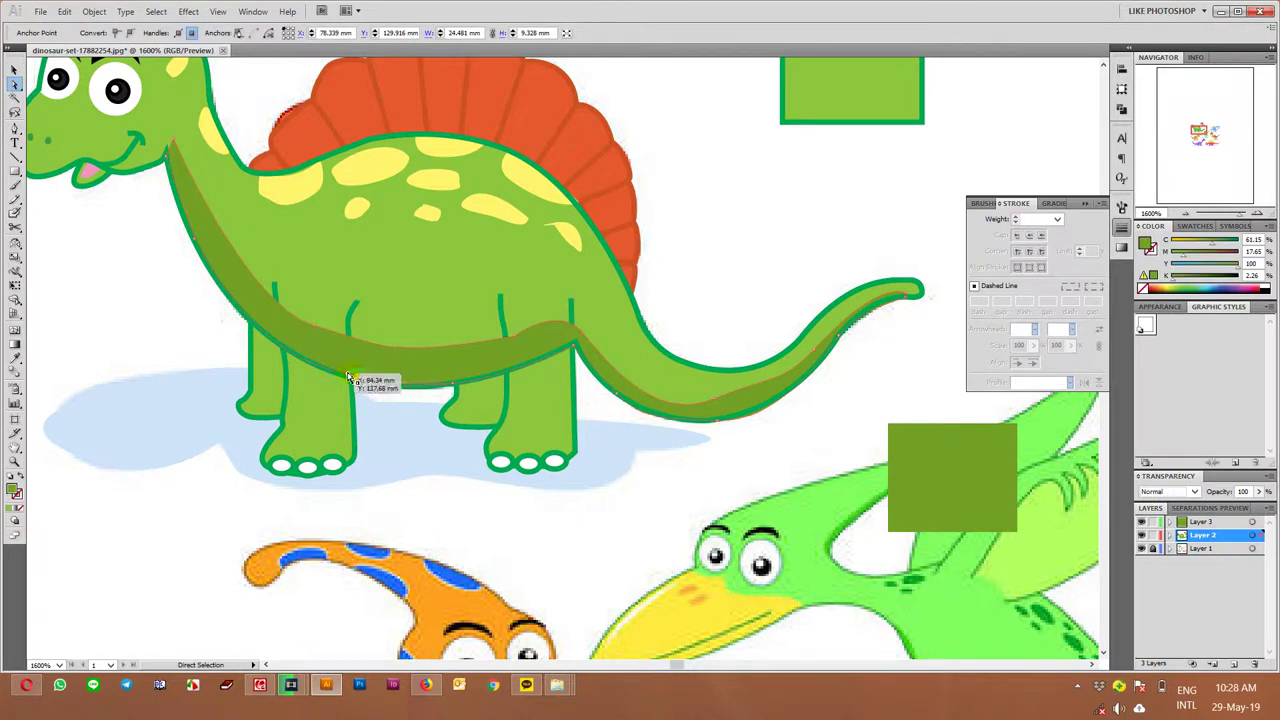
pyautogui.click(668, 464)
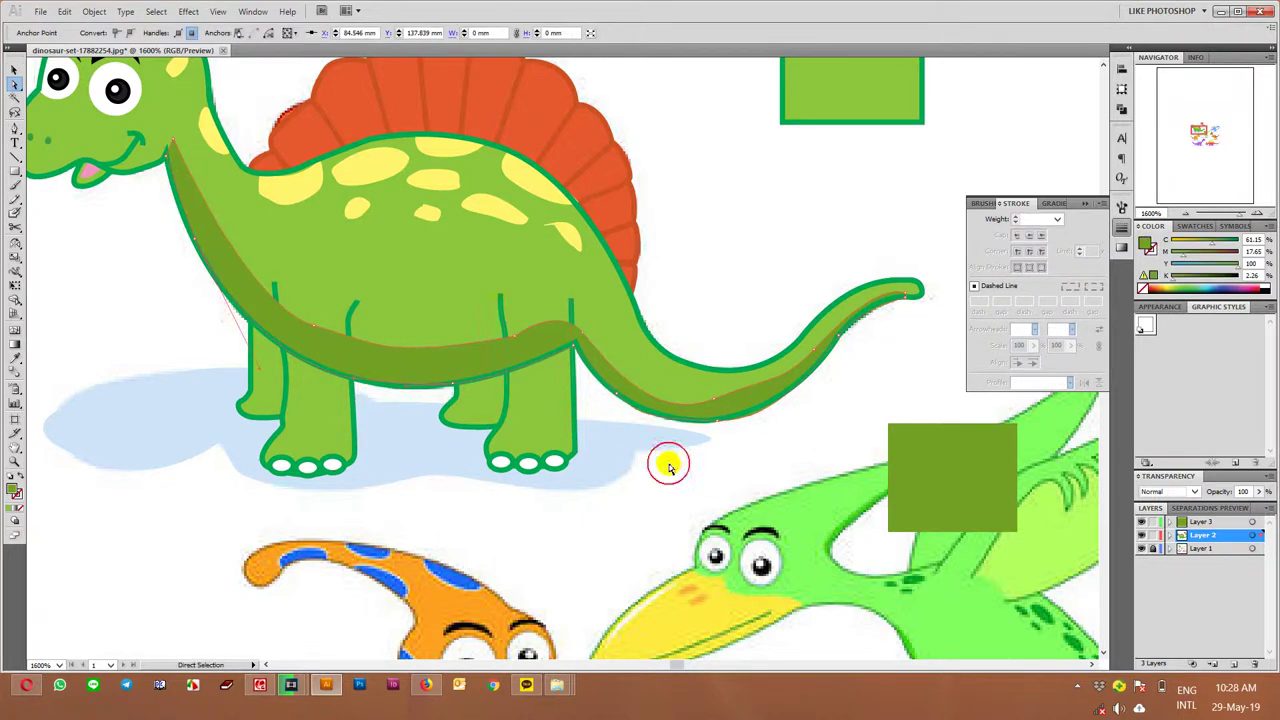
pyautogui.click(503, 307)
pyautogui.hotkey('ctrl', 'shift', ']')
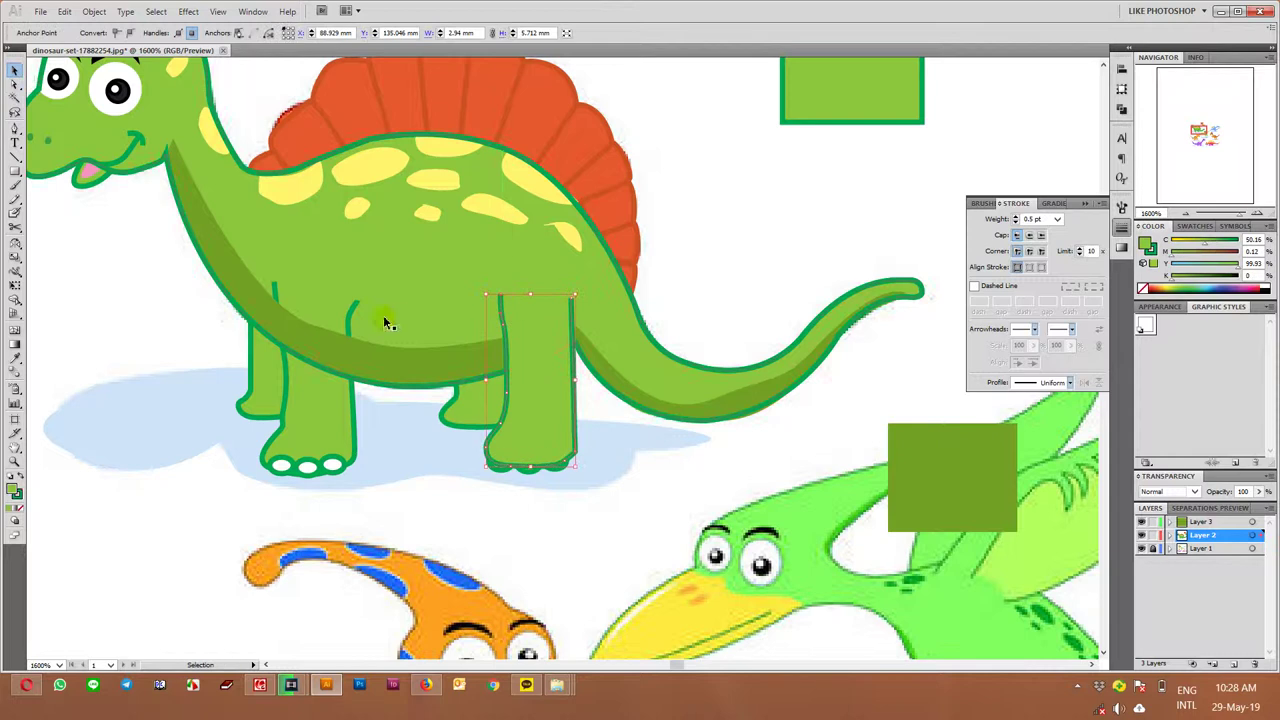
pyautogui.click(347, 325)
pyautogui.hotkey('ctrl', 'shift', ']')
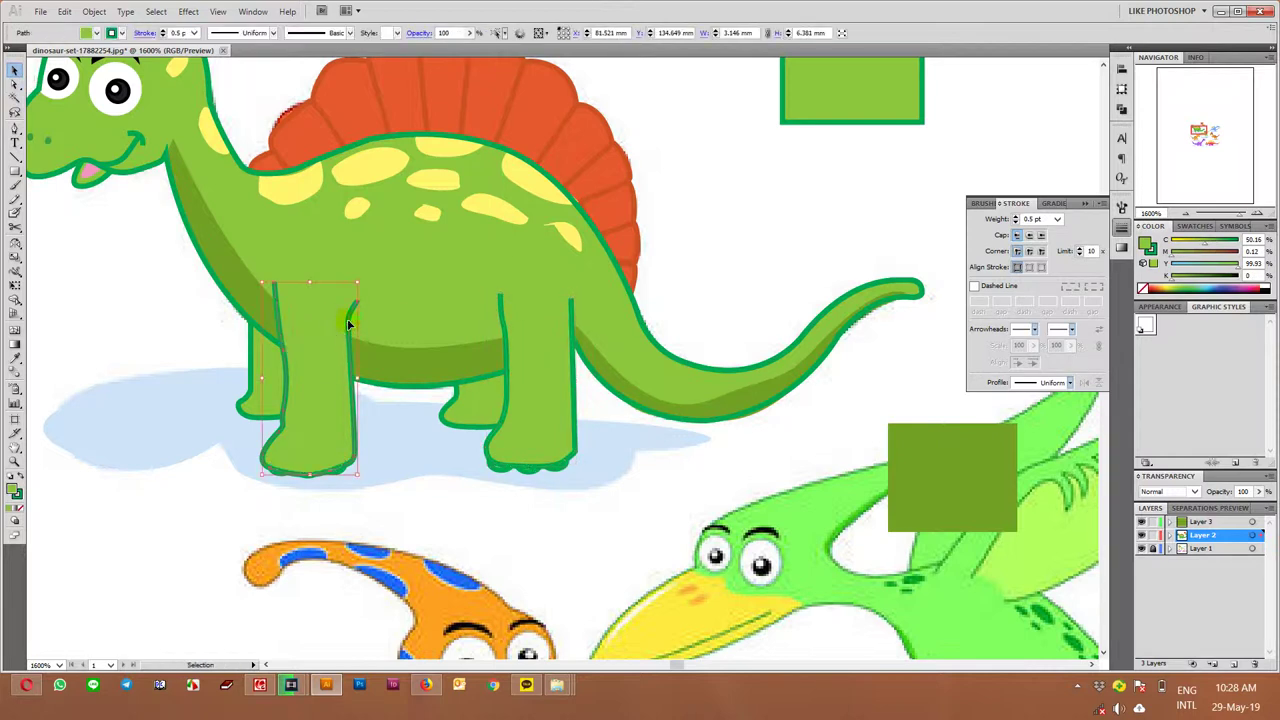
pyautogui.click(928, 344)
# Adjust the tail shadow's edge to sit inside the green outline
pyautogui.scroll(1, 925, 309)
pyautogui.press('a')
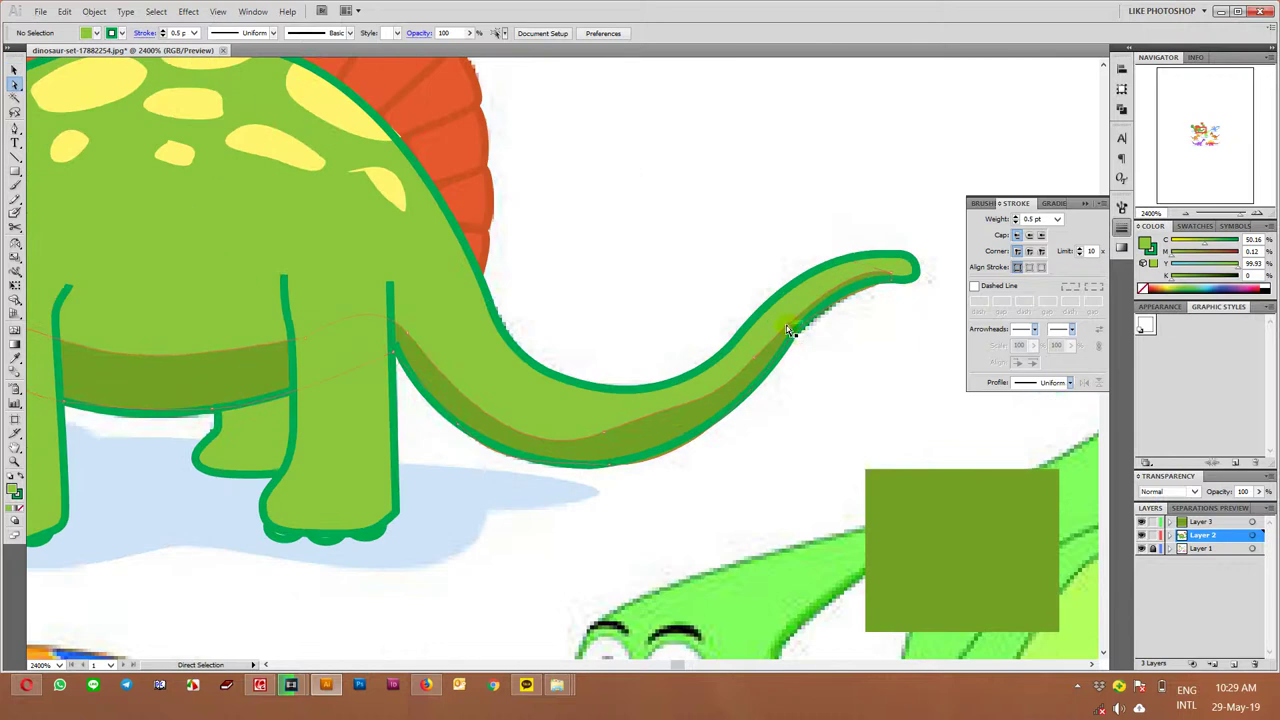
pyautogui.click(798, 336)
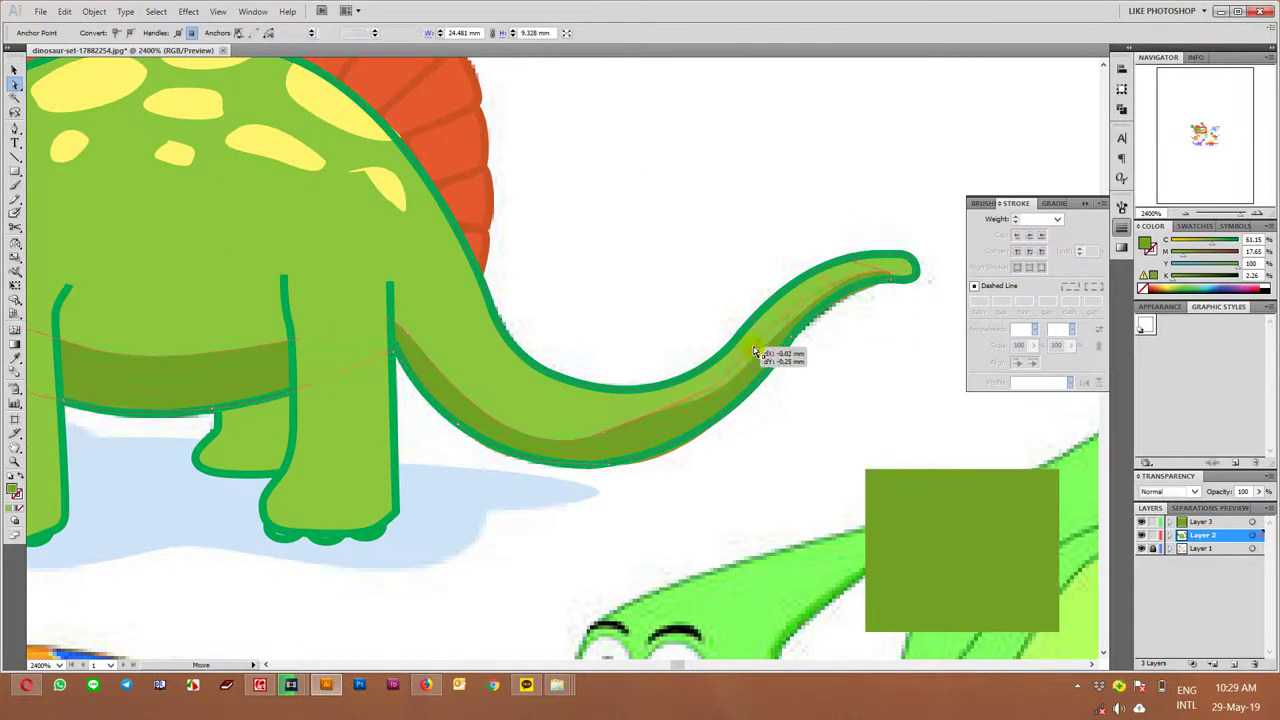
pyautogui.click(889, 331)
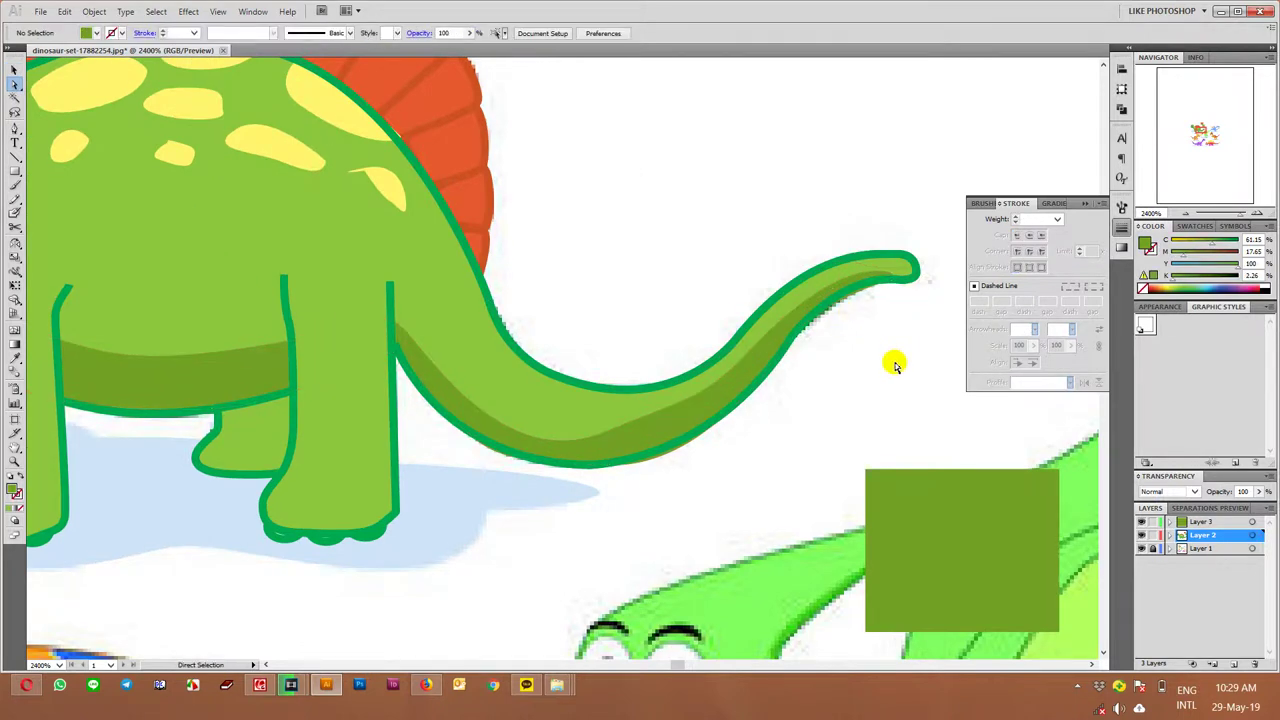
pyautogui.click(652, 427)
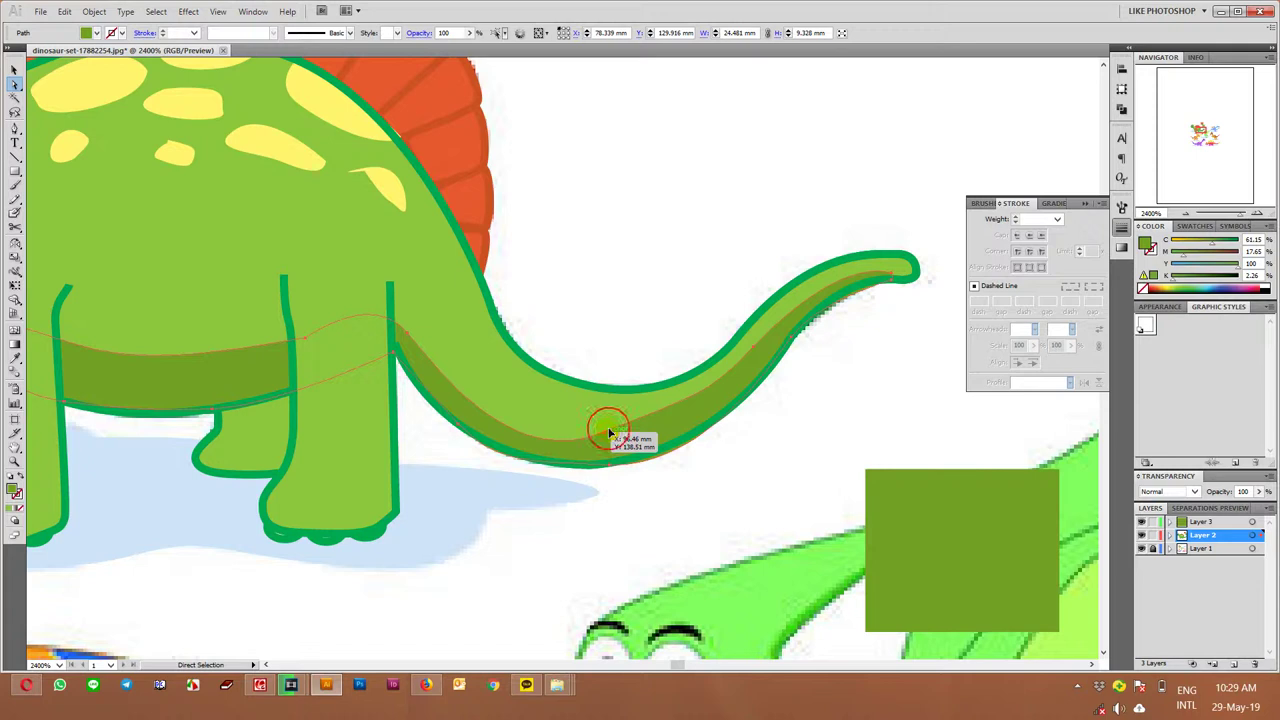
pyautogui.moveTo(605, 435); pyautogui.dragTo(620, 442)
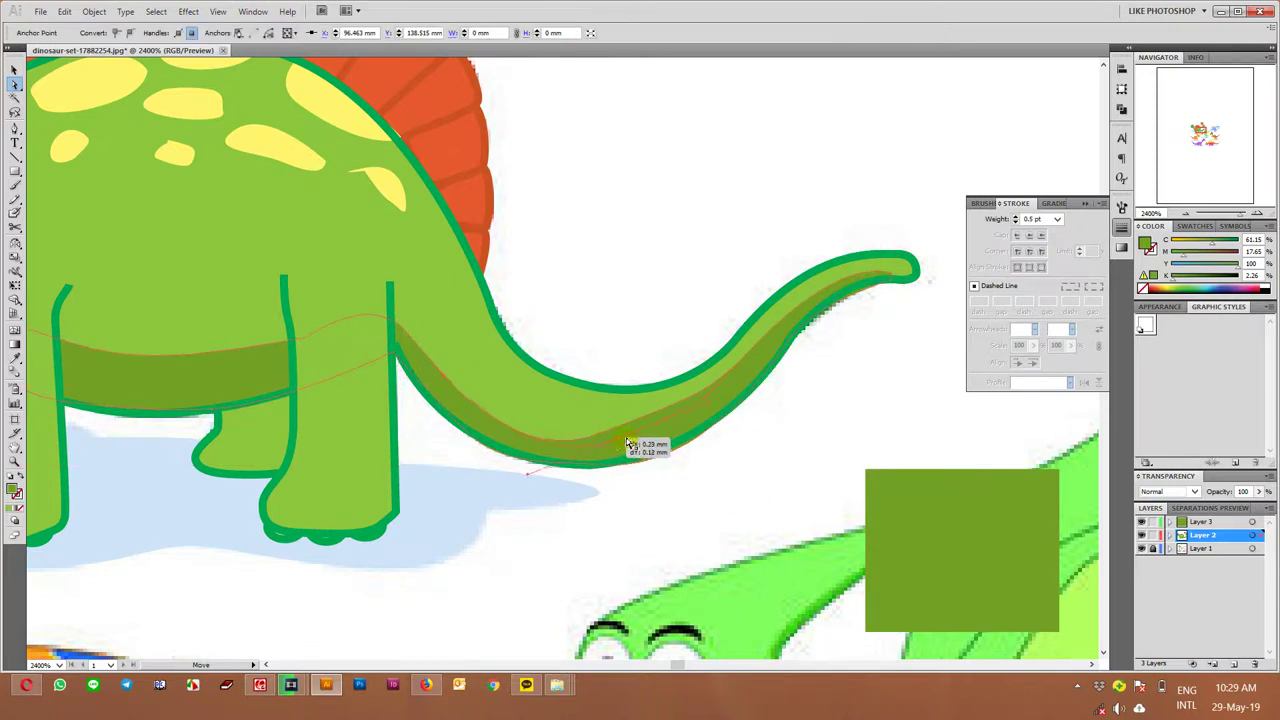
pyautogui.click(808, 440)
pyautogui.scroll(-2, 808, 449)
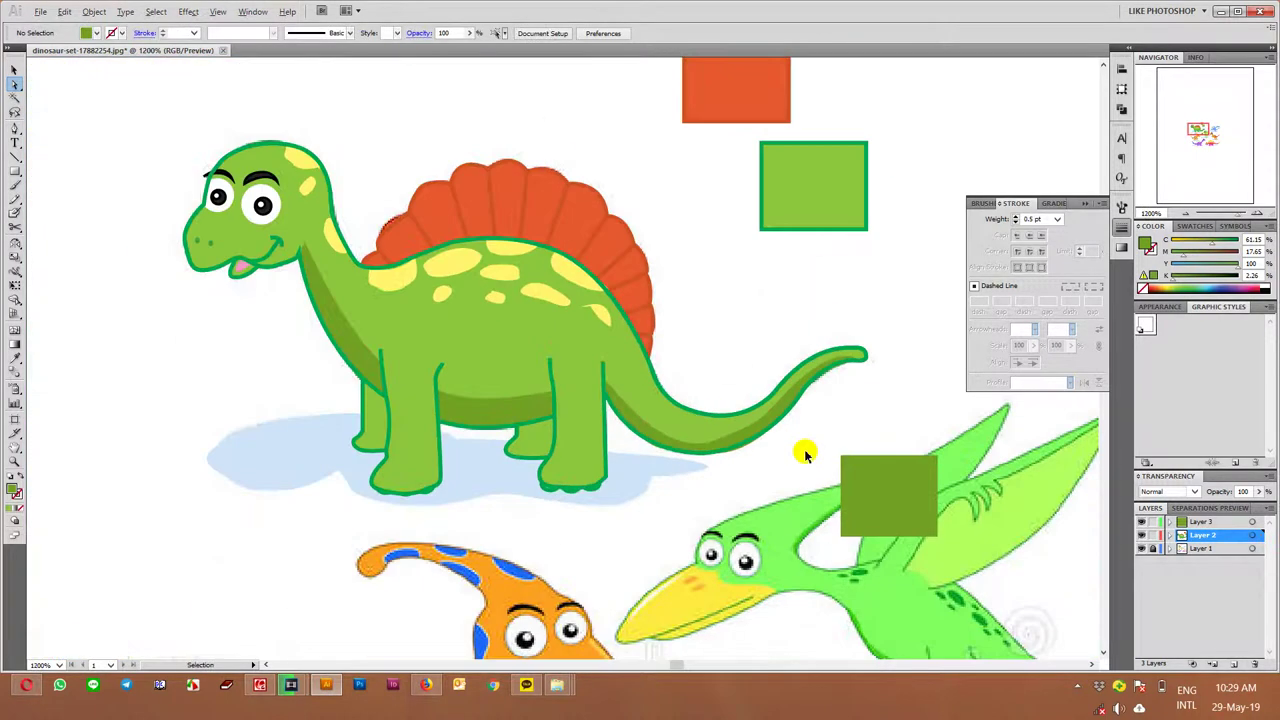
# Marquee-select the traced dinosaur and drag it left of the reference
pyautogui.click(1141, 535)
pyautogui.scroll(-2, 680, 433)
pyautogui.press('v')
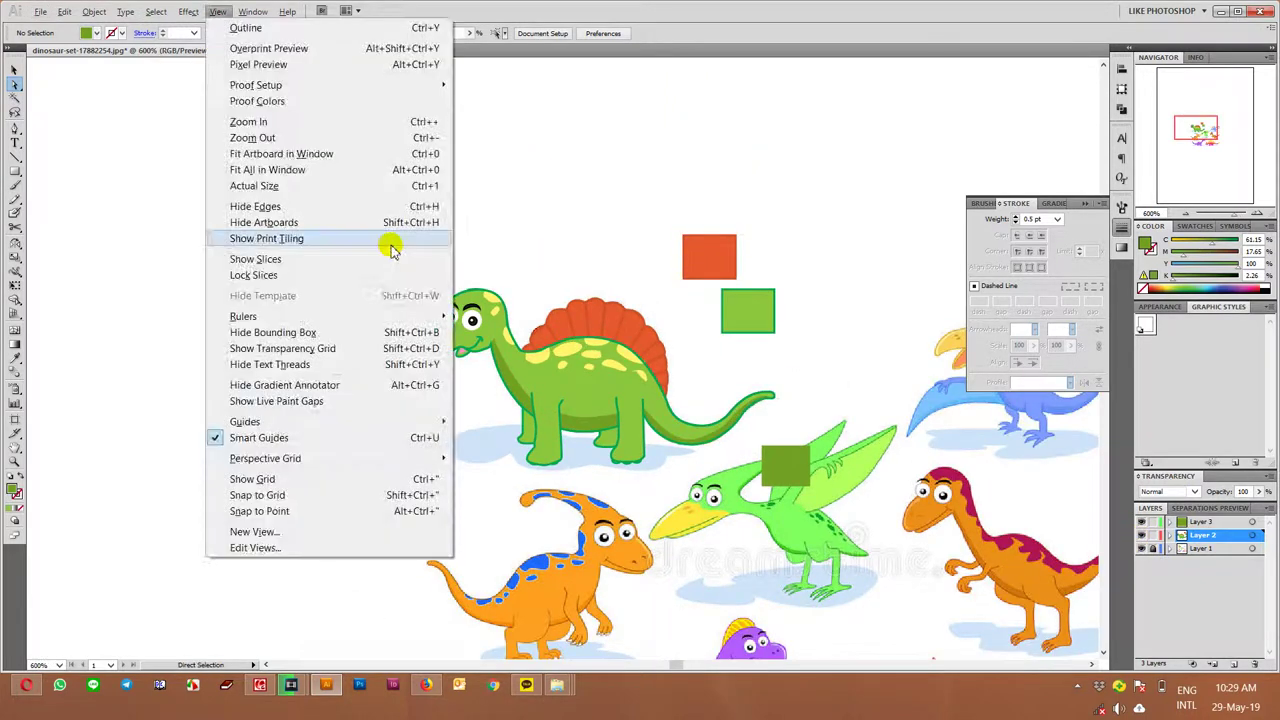
pyautogui.click(480, 248)
pyautogui.press('v')
pyautogui.moveTo(409, 246); pyautogui.dragTo(646, 468)
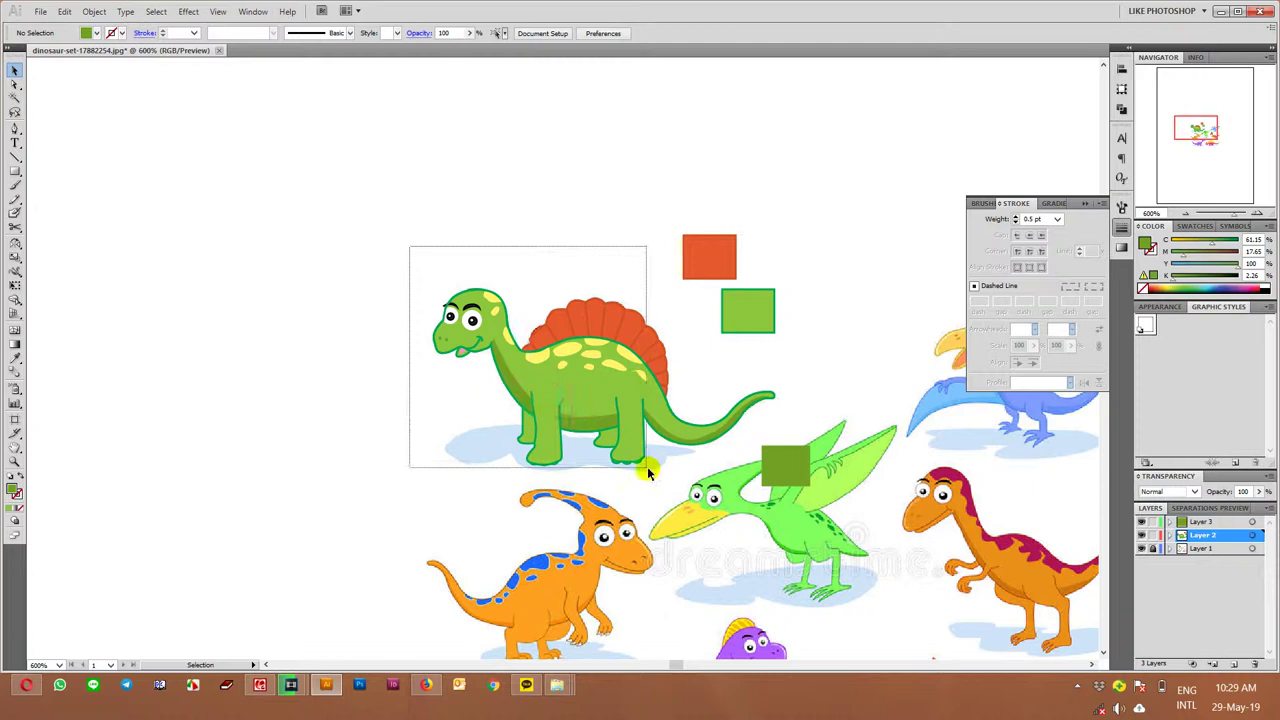
pyautogui.moveTo(621, 461); pyautogui.dragTo(289, 461)
pyautogui.click(344, 493)
# Select the front leg path and switch to Outline view
pyautogui.scroll(1, 209, 475)
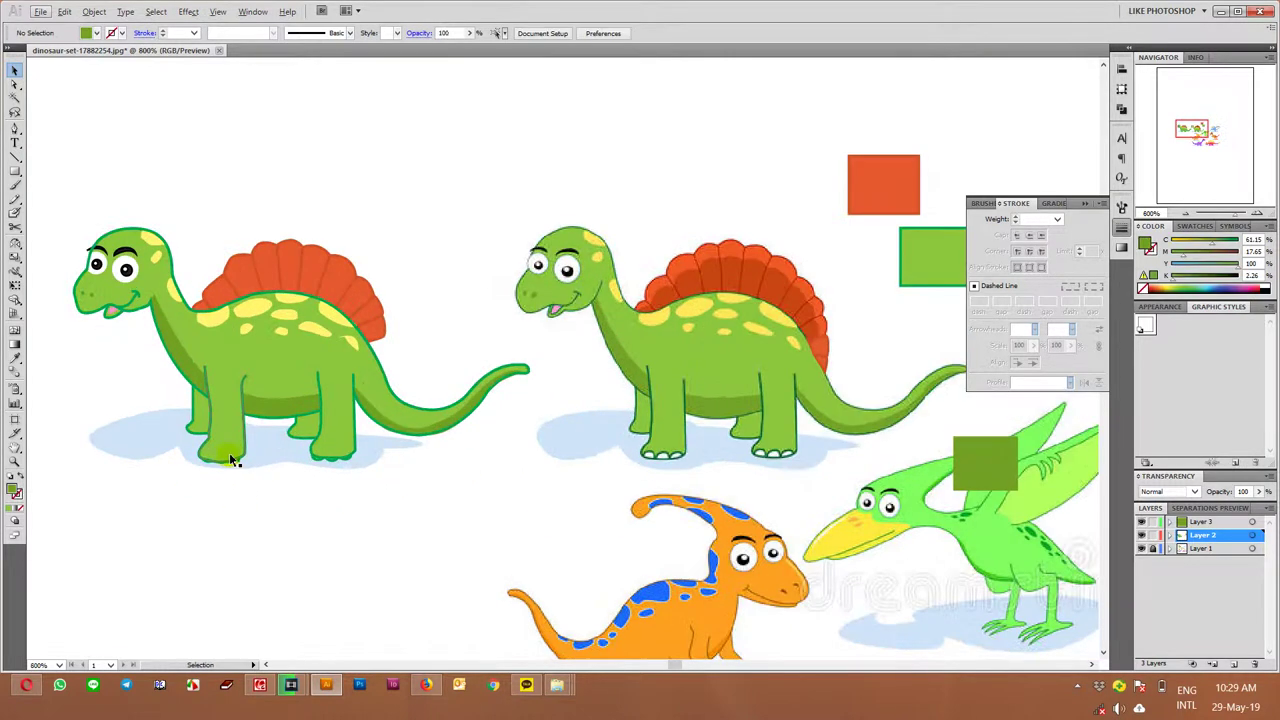
pyautogui.click(239, 460)
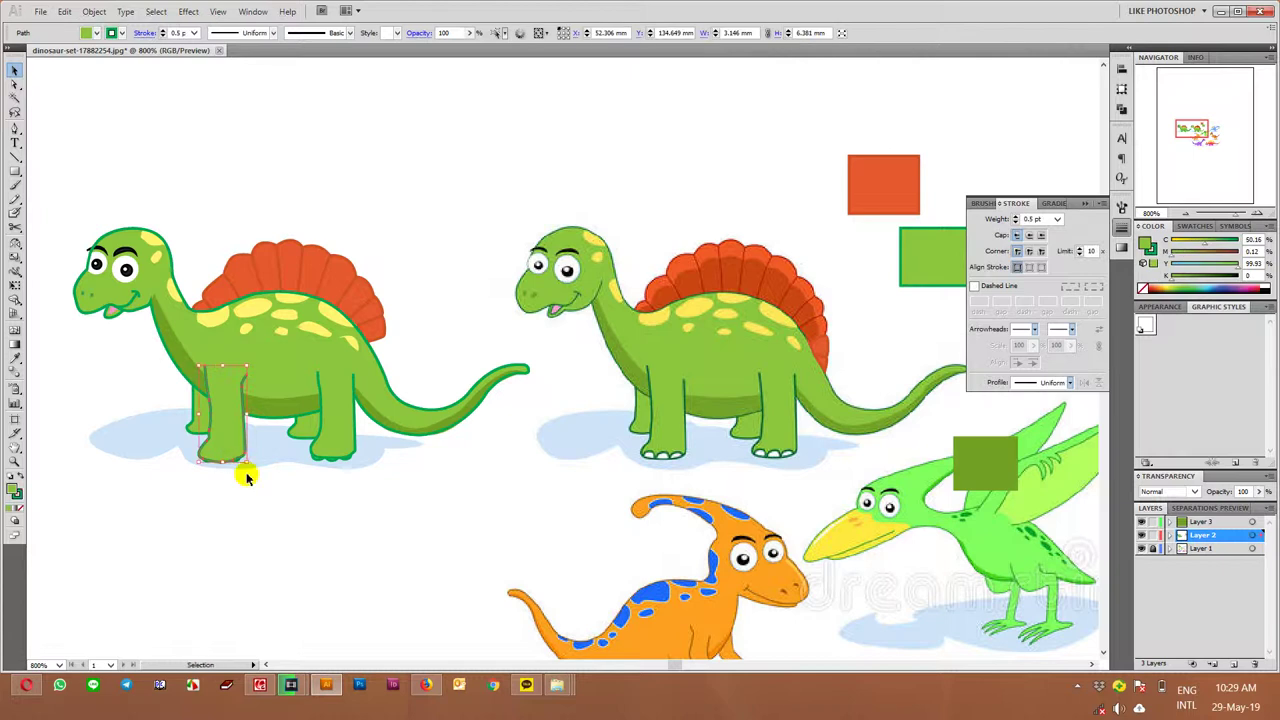
pyautogui.click(242, 447)
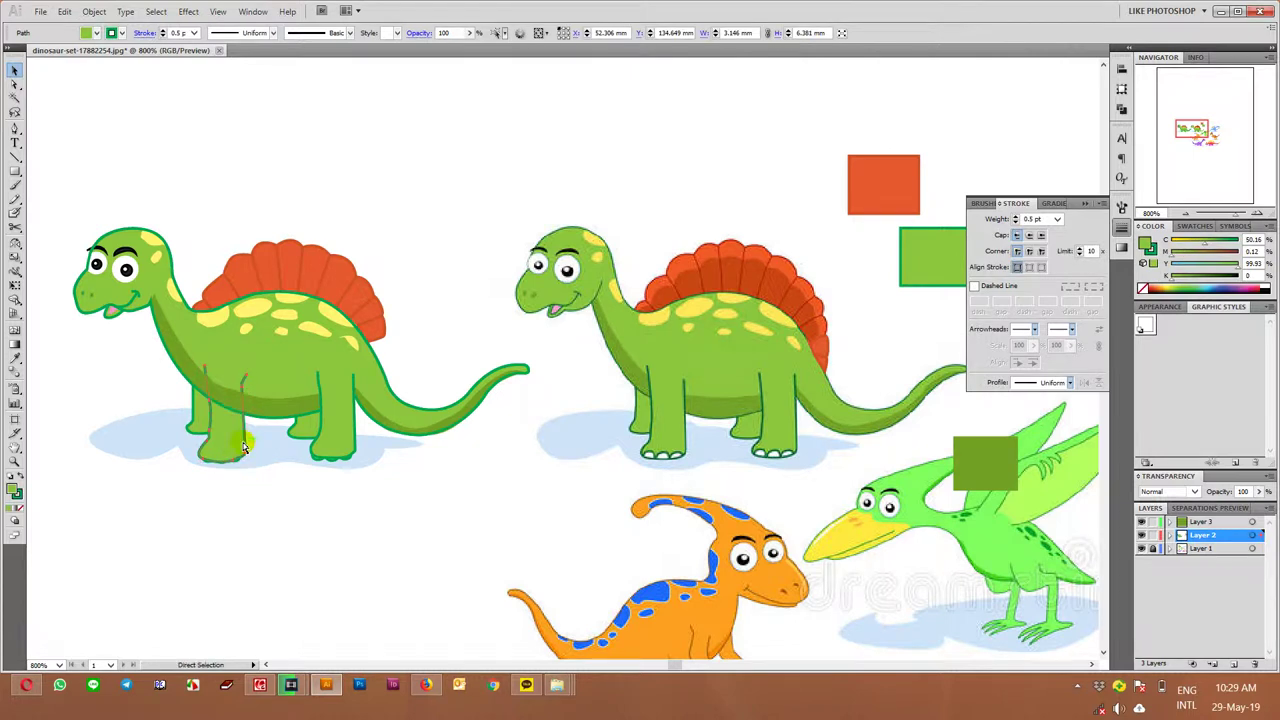
pyautogui.press('ctrl')
pyautogui.hotkey('ctrl', 'y')
pyautogui.scroll(2, 263, 517)
# Bring the six toe ellipses to the front, then return to Preview
pyautogui.click(197, 381)
pyautogui.keyDown('shift'); pyautogui.click(143, 383); pyautogui.keyUp('shift')
pyautogui.keyDown('shift'); pyautogui.click(361, 381); pyautogui.keyUp('shift')
pyautogui.keyDown('shift'); pyautogui.click(415, 380); pyautogui.keyUp('shift')
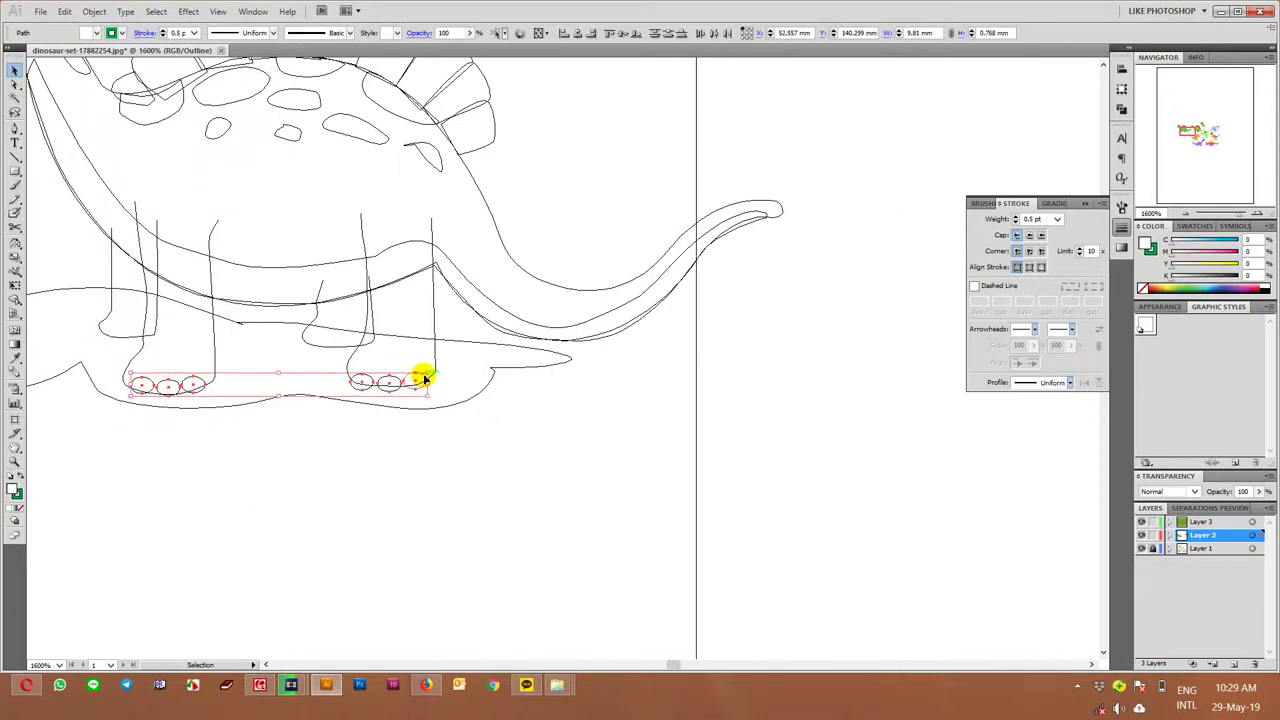
pyautogui.press('ctrl')
pyautogui.press('a')
pyautogui.hotkey('ctrl', 'y')
# Zoom out and pan the view toward the traced dinosaur
pyautogui.click(623, 514)
pyautogui.hotkey('ctrl', '-')
pyautogui.hotkey('ctrl', '-')
pyautogui.hotkey('ctrl', '-')
pyautogui.hotkey('ctrl', '-')
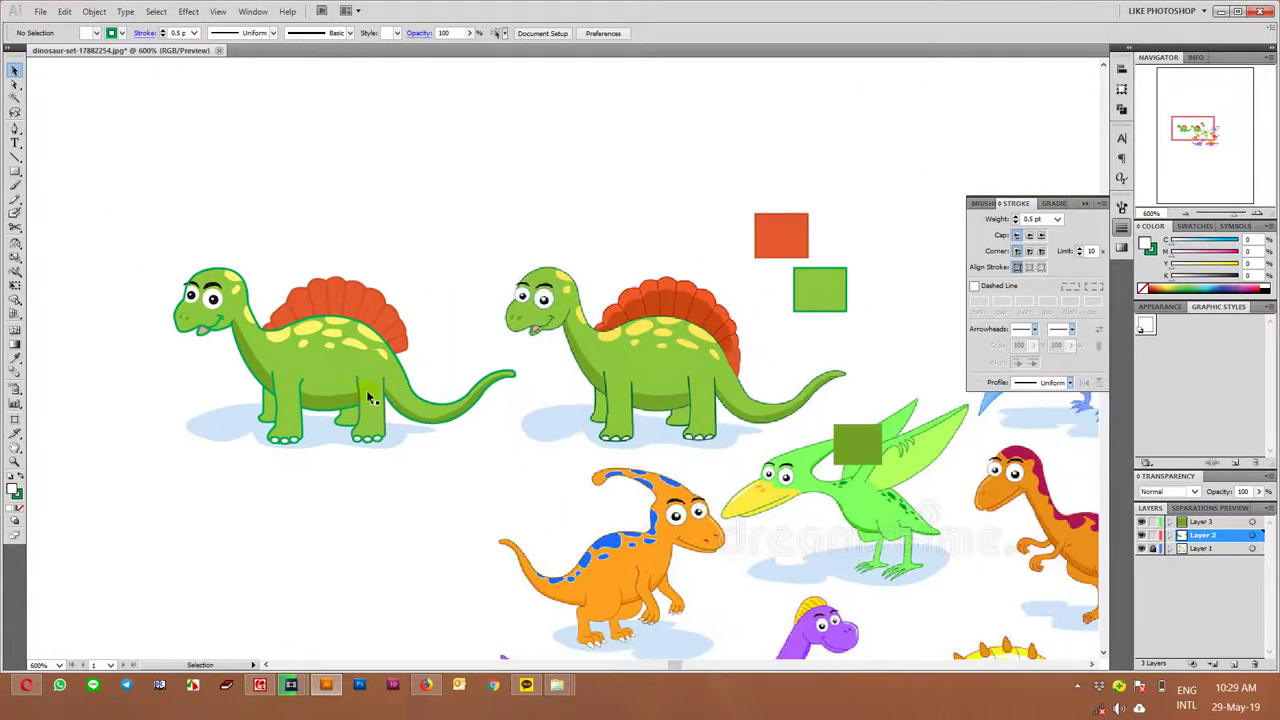
pyautogui.click(482, 535)
pyautogui.scroll(2, 326, 334)
pyautogui.moveTo(790, 382); pyautogui.dragTo(652, 412)
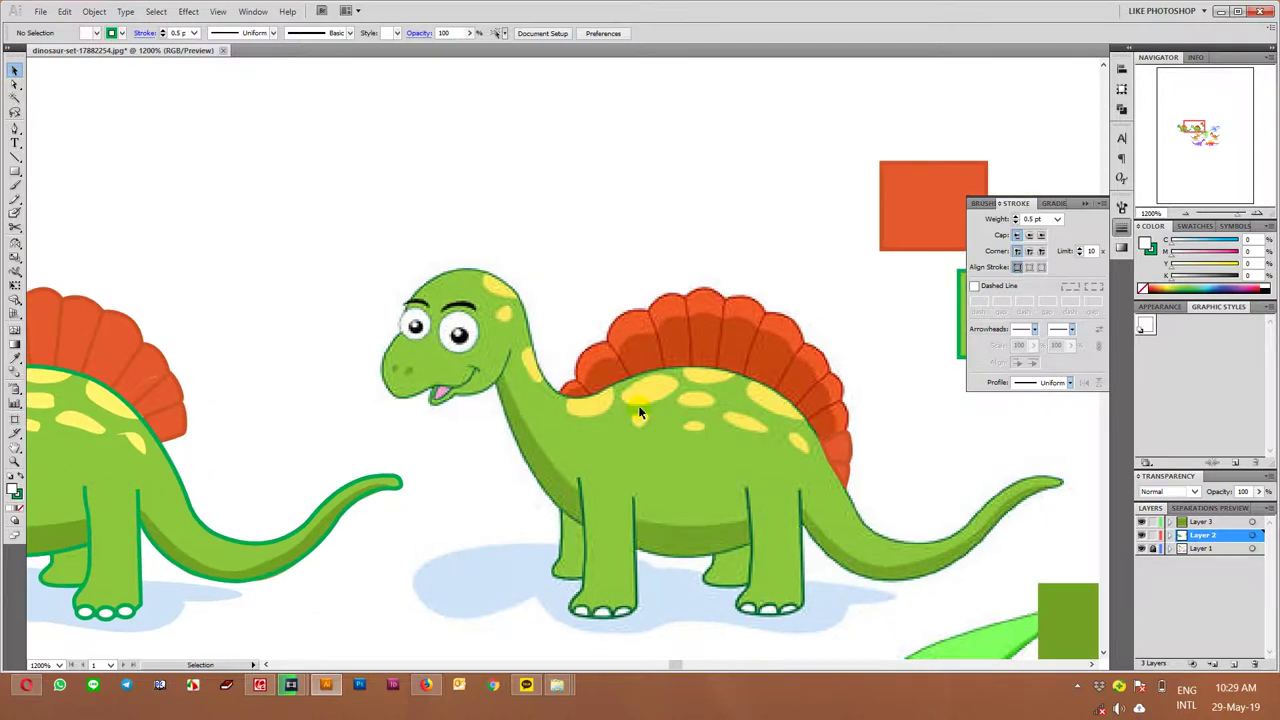
# With the Pen tool, trace anchors along the frill's edge up to its top
pyautogui.press('p')
pyautogui.click(822, 455)
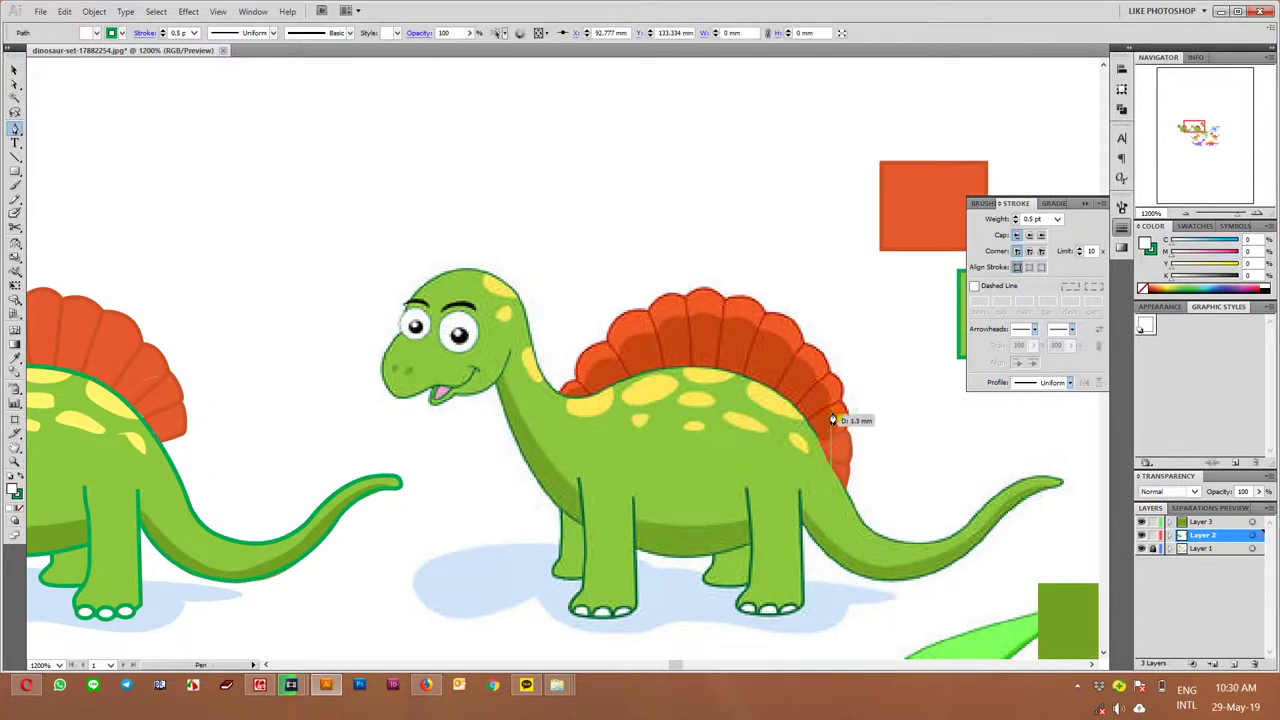
pyautogui.moveTo(831, 403)
pyautogui.mouseDown()
pyautogui.moveTo(838, 386)
pyautogui.moveTo(823, 380)
pyautogui.mouseUp()
pyautogui.scroll(2, 836, 384)
pyautogui.click(755, 328)
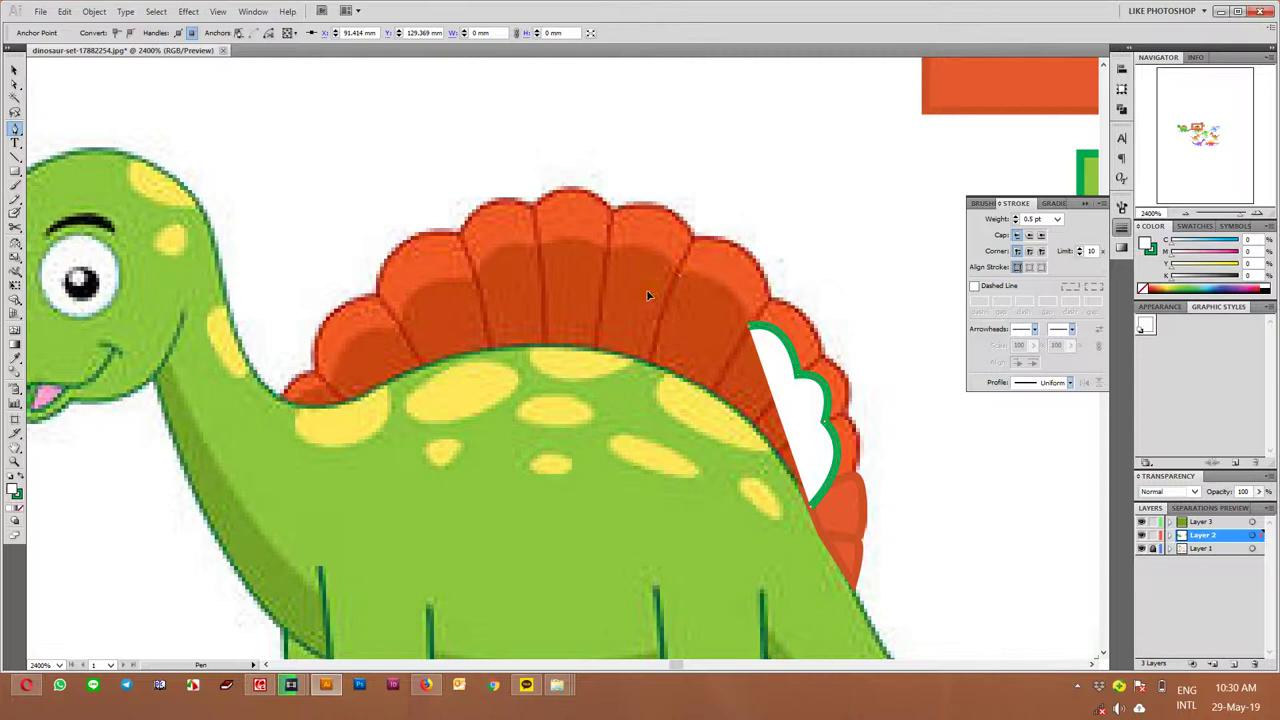
pyautogui.click(682, 272)
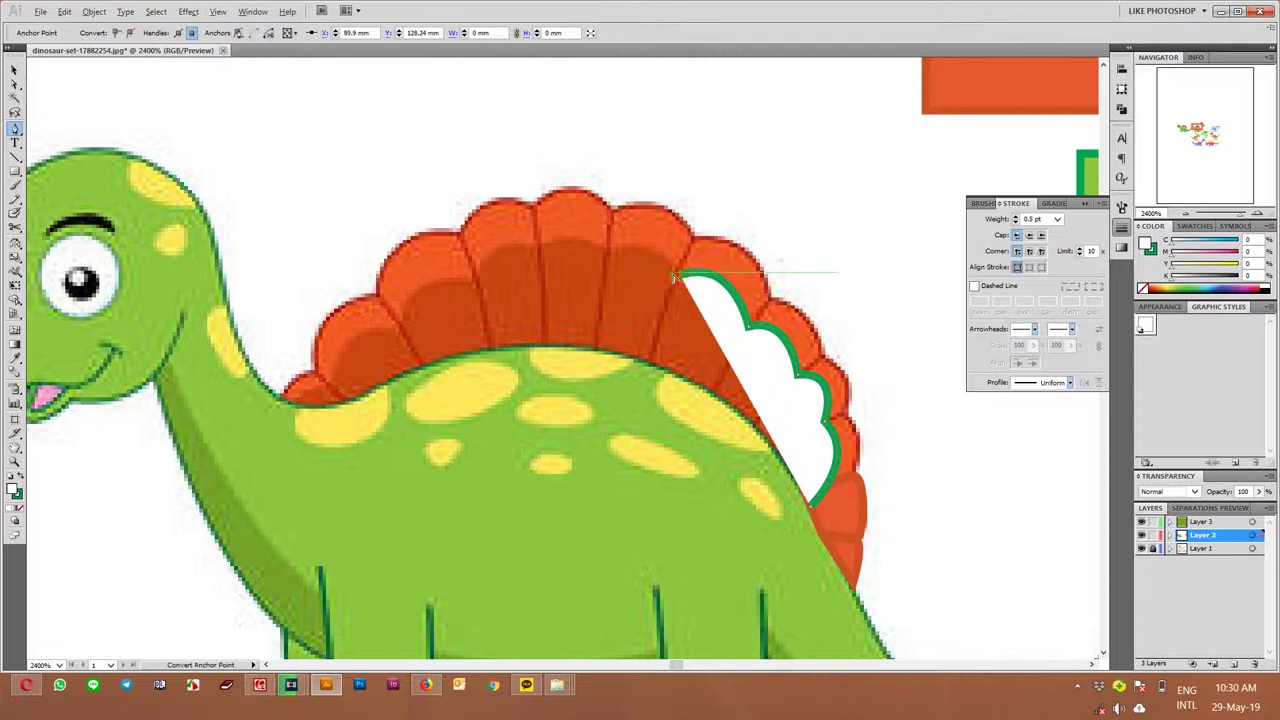
pyautogui.click(607, 248)
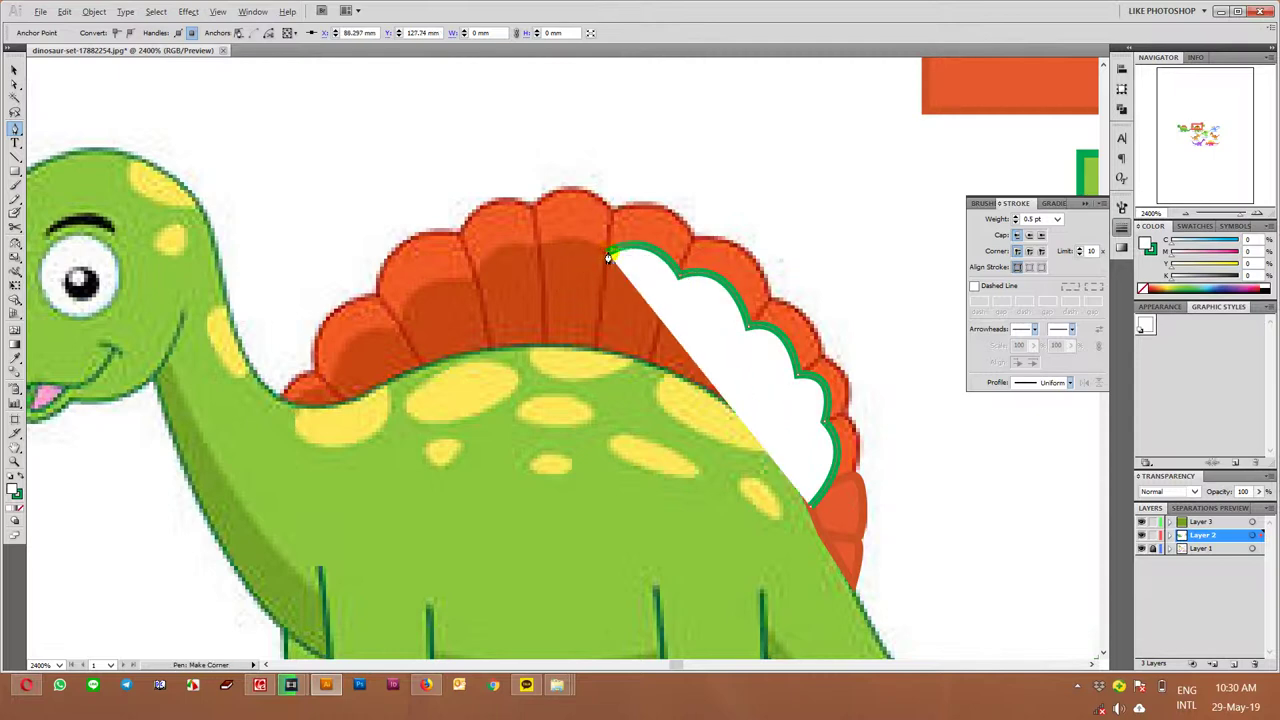
pyautogui.click(542, 243)
pyautogui.click(537, 253)
pyautogui.click(637, 383)
pyautogui.click(541, 253)
pyautogui.click(636, 384)
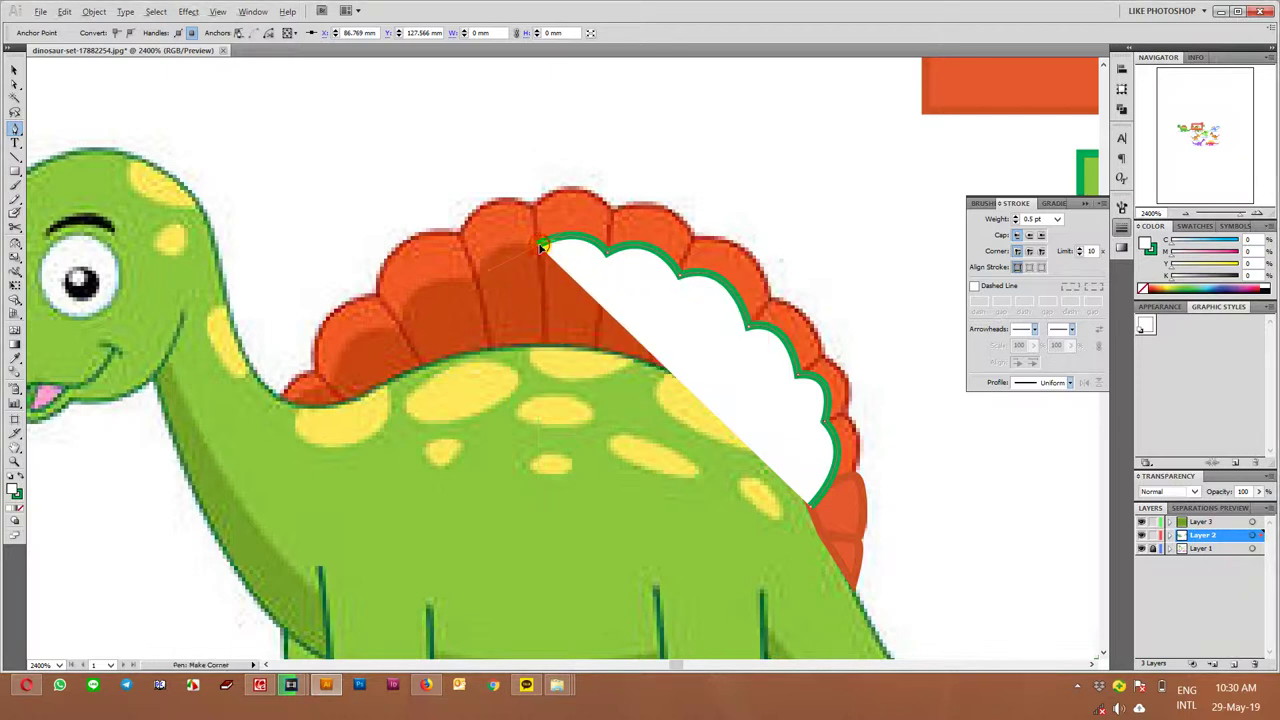
# Extend the shading shape over the frill's lower-left end and across the back, closing it
pyautogui.moveTo(537, 243); pyautogui.dragTo(479, 281)
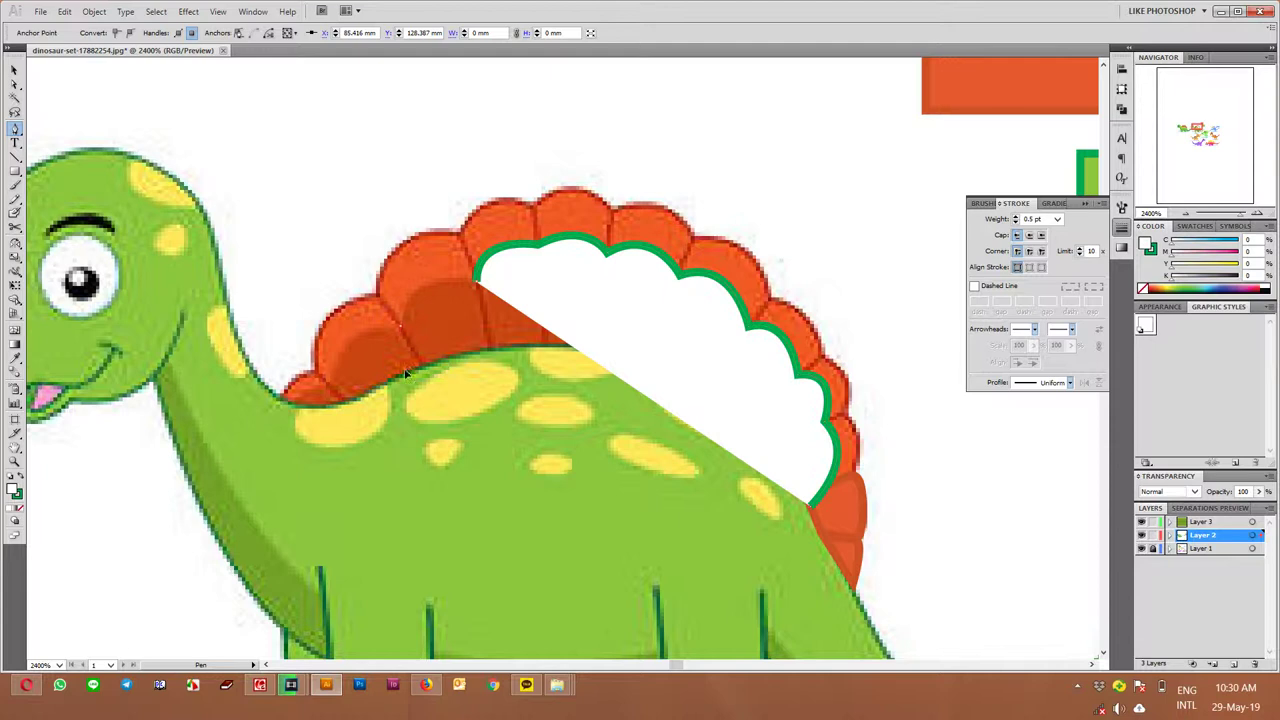
pyautogui.moveTo(478, 280); pyautogui.dragTo(400, 325)
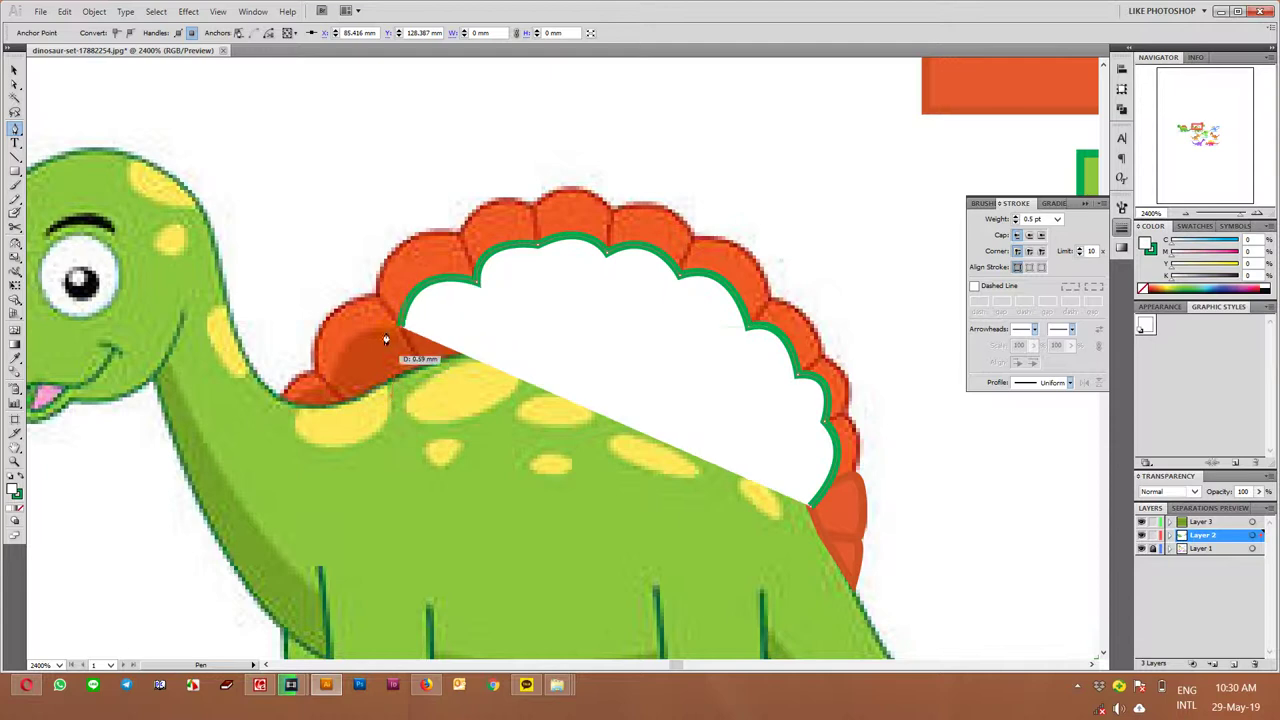
pyautogui.click(339, 414)
pyautogui.moveTo(334, 371)
pyautogui.mouseDown()
pyautogui.moveTo(289, 425)
pyautogui.moveTo(292, 402)
pyautogui.mouseUp()
pyautogui.click(700, 517)
pyautogui.click(796, 530)
pyautogui.click(812, 505)
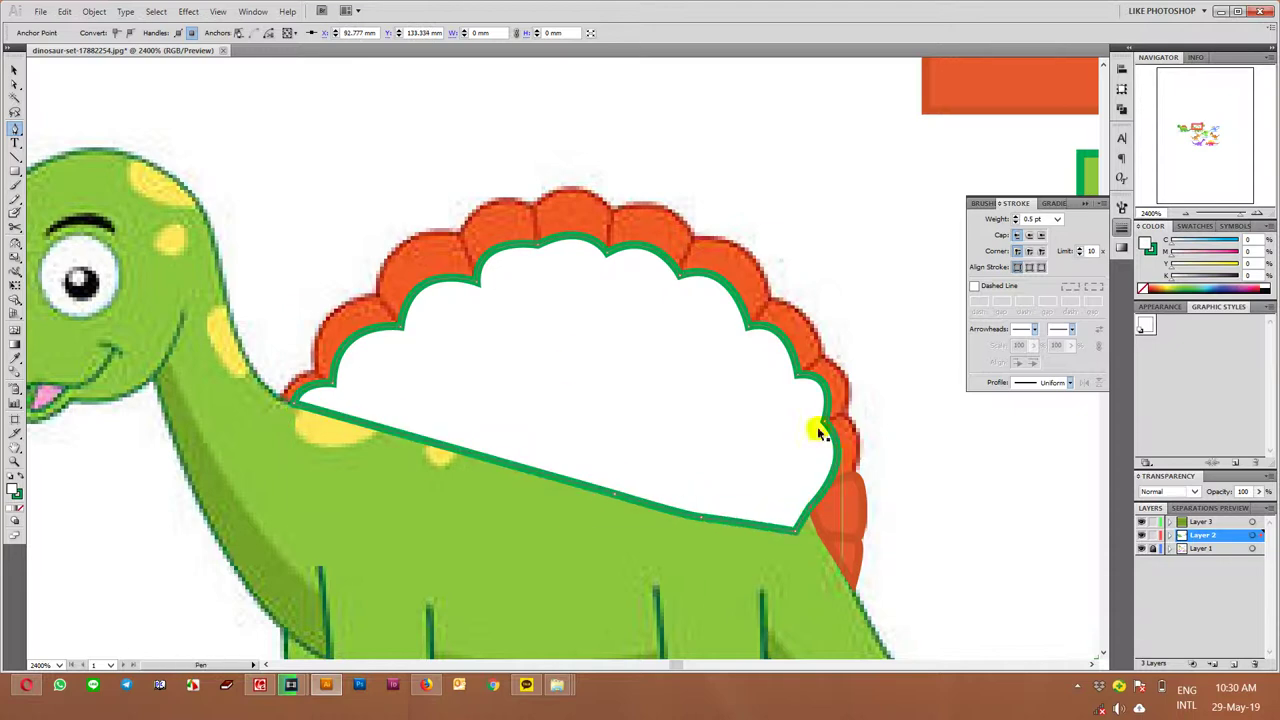
# Fill the closed shape with the frill's red-orange colour using the Eyedropper
pyautogui.moveTo(577, 370); pyautogui.dragTo(777, 408)
pyautogui.press('i')
pyautogui.click(516, 295)
pyautogui.hotkey('ctrl', '-')
# Move the red shape onto the left dinosaur's frill and send it behind the green body
pyautogui.moveTo(779, 345); pyautogui.dragTo(950, 390)
pyautogui.moveTo(1040, 420); pyautogui.dragTo(296, 404)
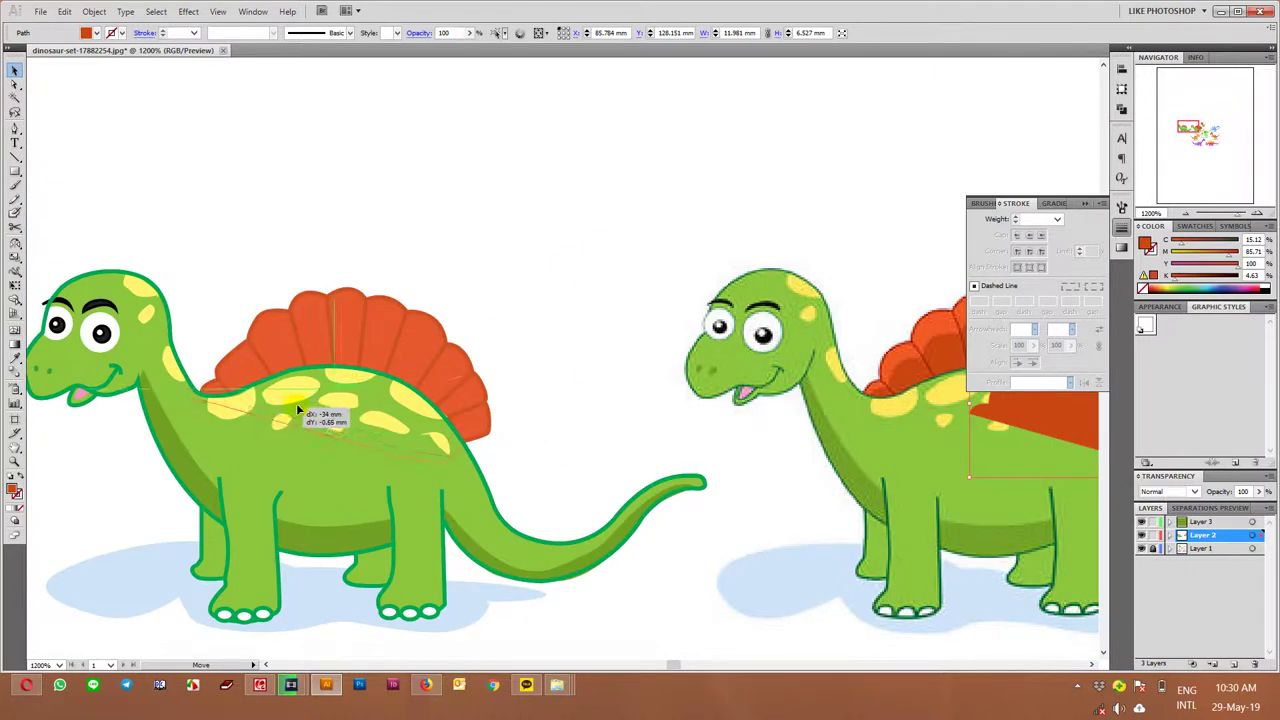
pyautogui.moveTo(296, 404); pyautogui.dragTo(299, 399)
pyautogui.press('a')
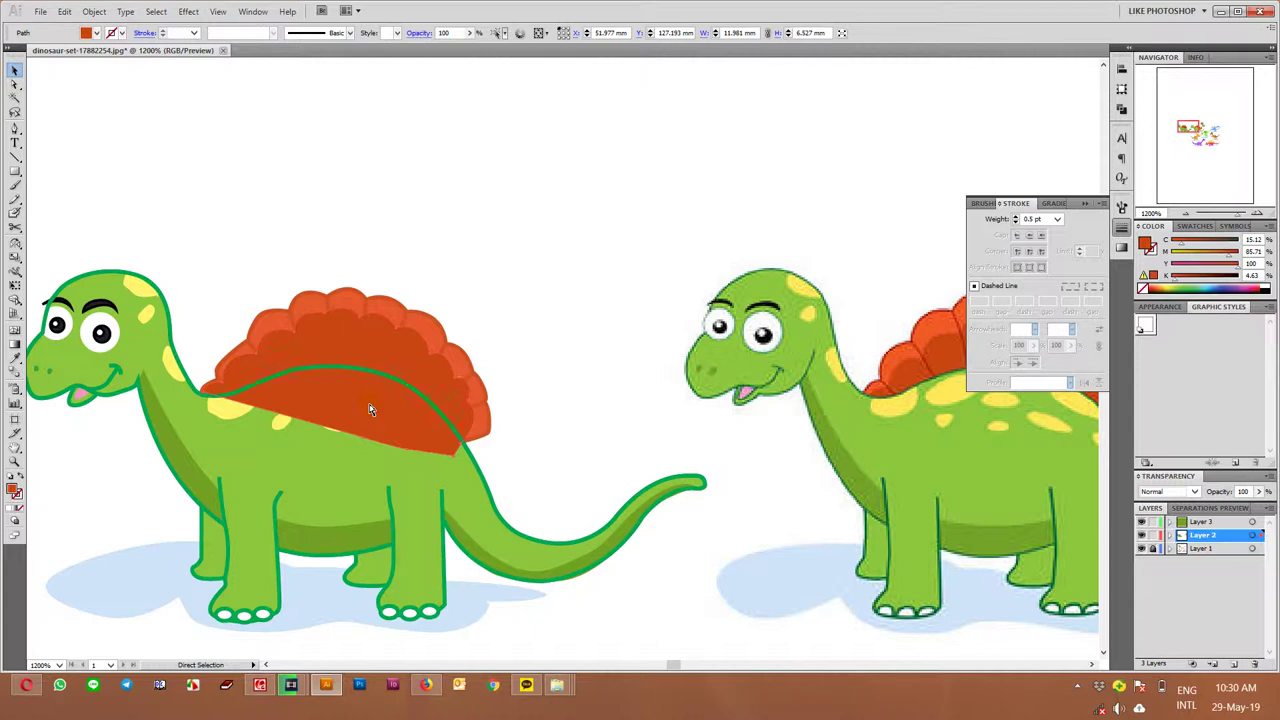
pyautogui.hotkey('ctrl', 'shift', '[')
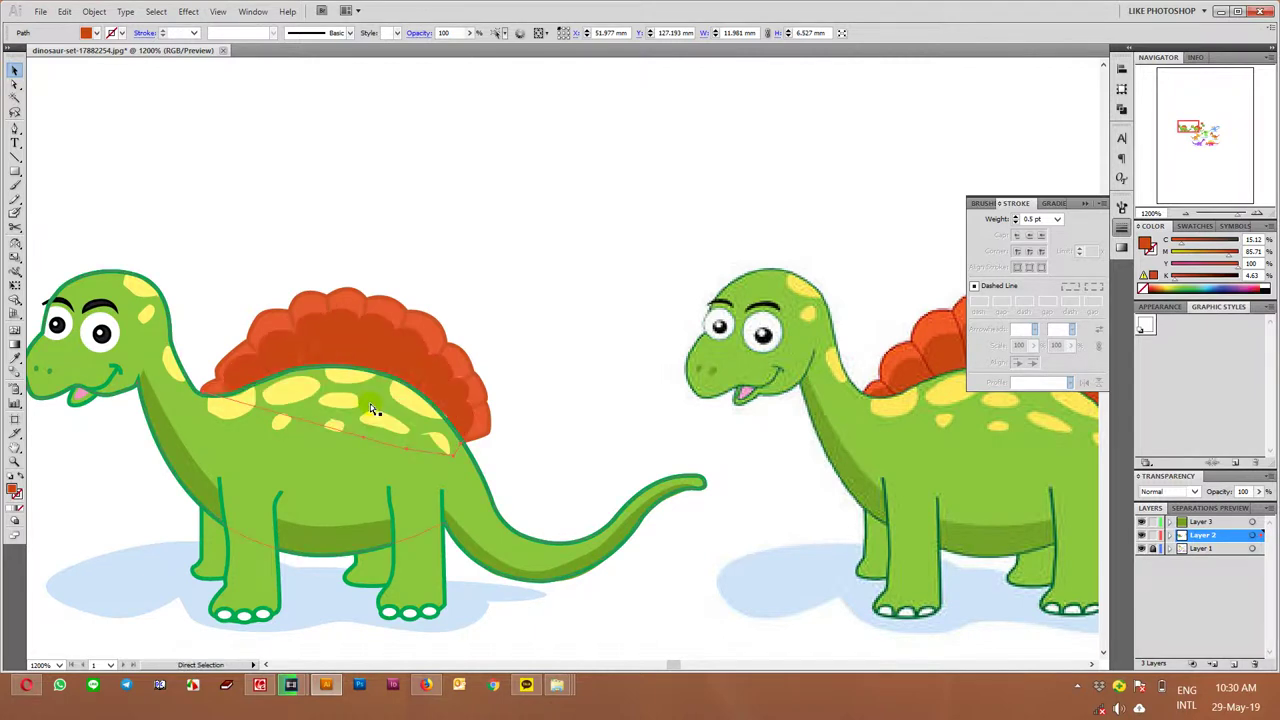
# Nudge the frill shading into place and set its opacity to 50%
pyautogui.press('v')
pyautogui.click(549, 360)
pyautogui.keyDown('alt'); pyautogui.scroll(-2, 549, 362); pyautogui.keyUp('alt')
pyautogui.keyDown('alt'); pyautogui.scroll(1, 549, 362); pyautogui.keyUp('alt')
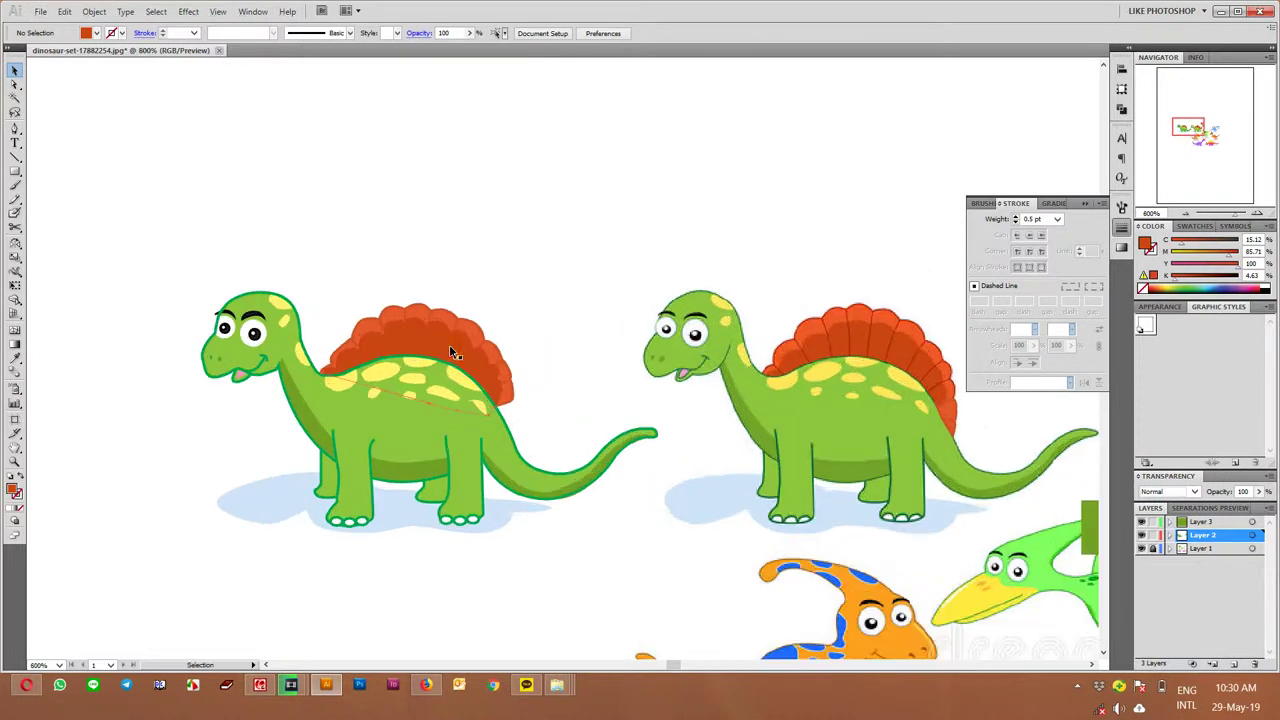
pyautogui.click(449, 345)
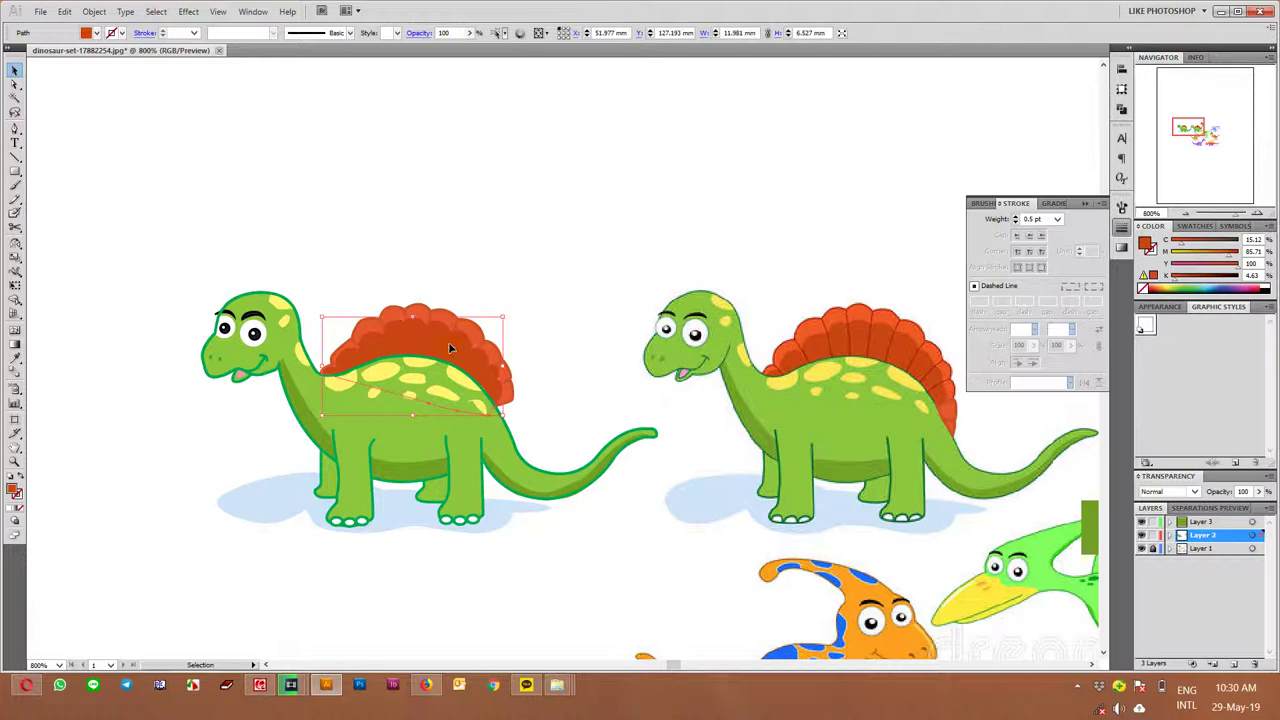
pyautogui.keyDown('alt'); pyautogui.scroll(3, 450, 352); pyautogui.keyUp('alt')
pyautogui.moveTo(408, 328); pyautogui.dragTo(424, 368)
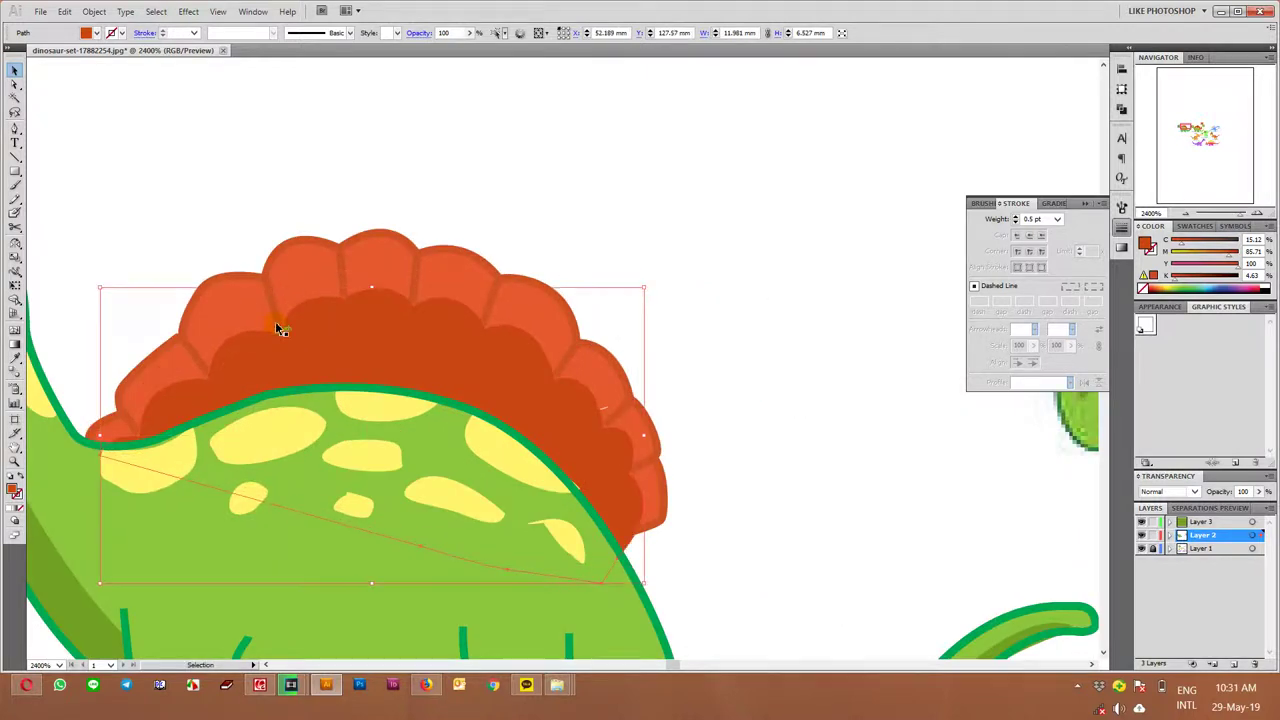
pyautogui.click(447, 33)
pyautogui.write('0')
pyautogui.press('Return')
pyautogui.click(685, 287)
pyautogui.scroll(-5, 688, 285)
pyautogui.scroll(3, 417, 371)
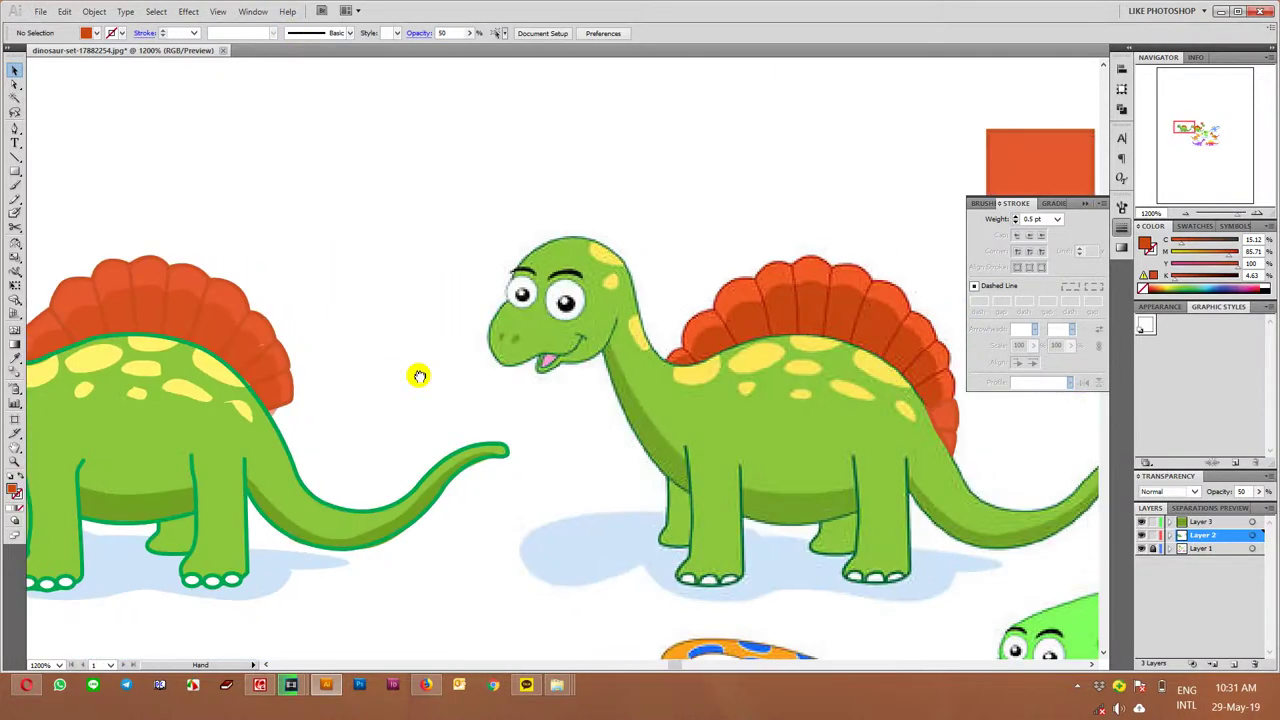
pyautogui.moveTo(419, 376); pyautogui.dragTo(600, 371)
pyautogui.scroll(2, 455, 345)
pyautogui.click(458, 336)
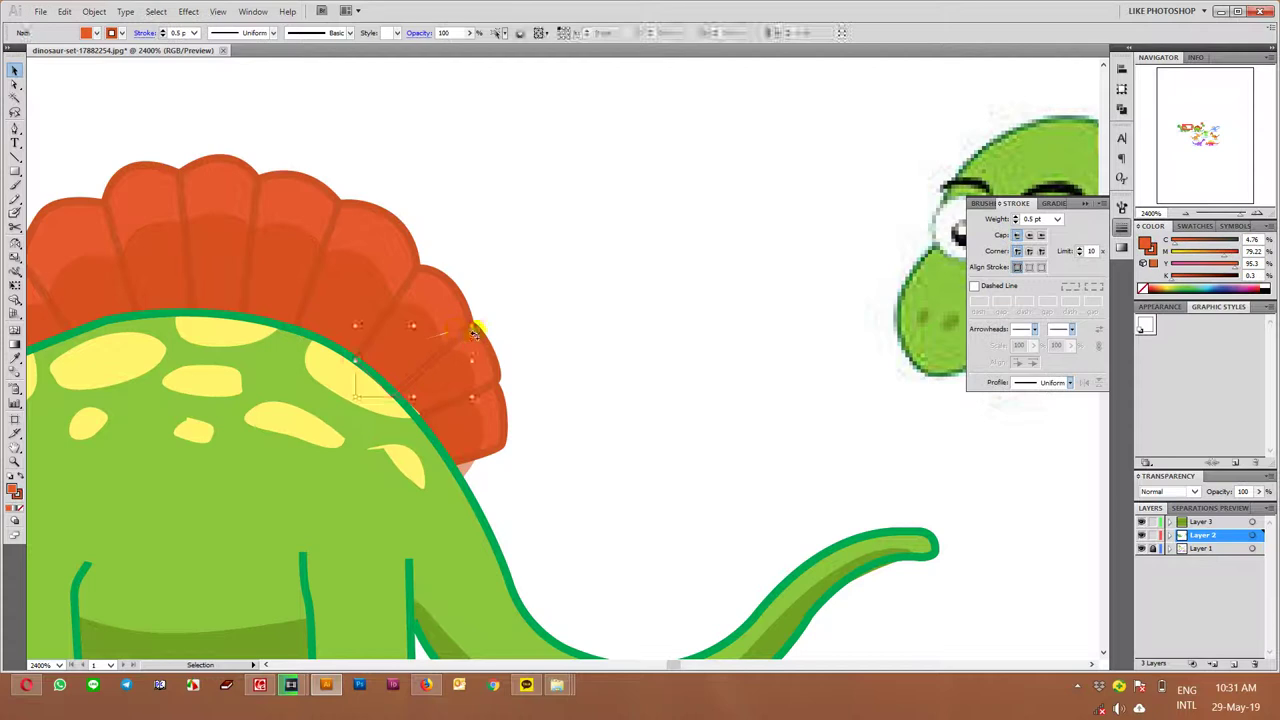
pyautogui.click(541, 318)
pyautogui.click(497, 330)
pyautogui.scroll(1, 446, 342)
pyautogui.press('p')
pyautogui.moveTo(398, 349); pyautogui.dragTo(393, 257)
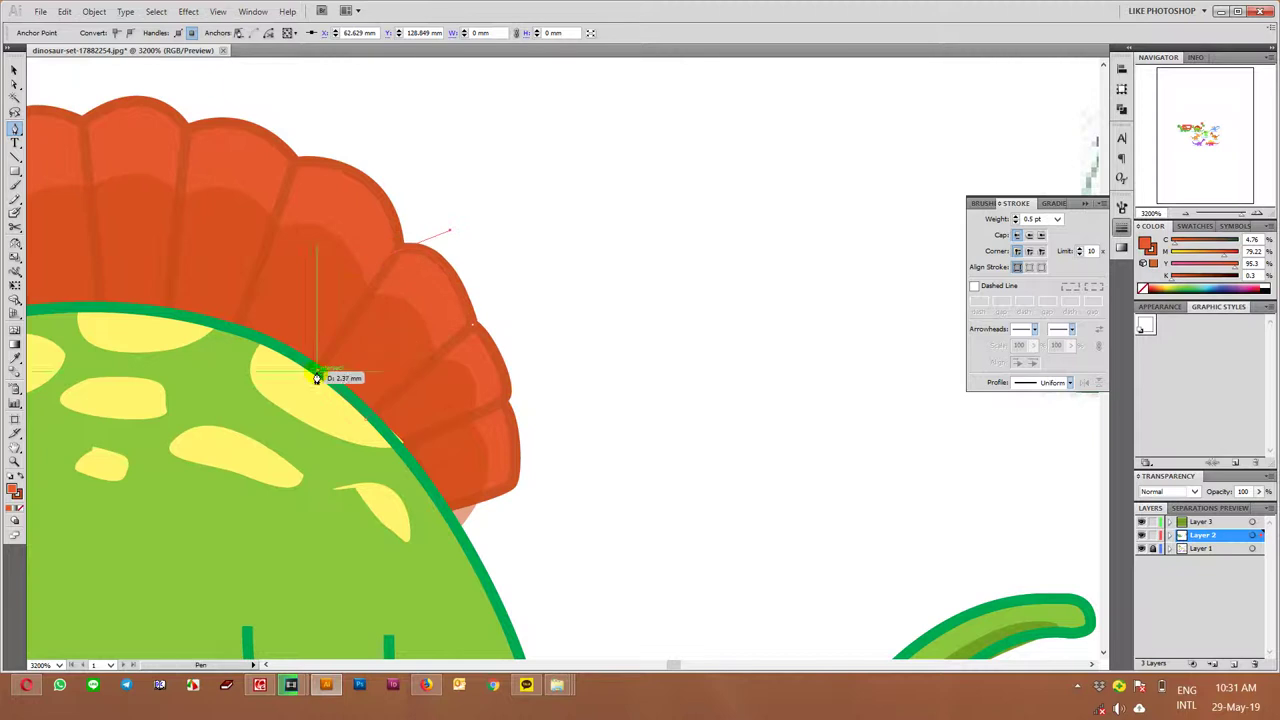
pyautogui.click(497, 387)
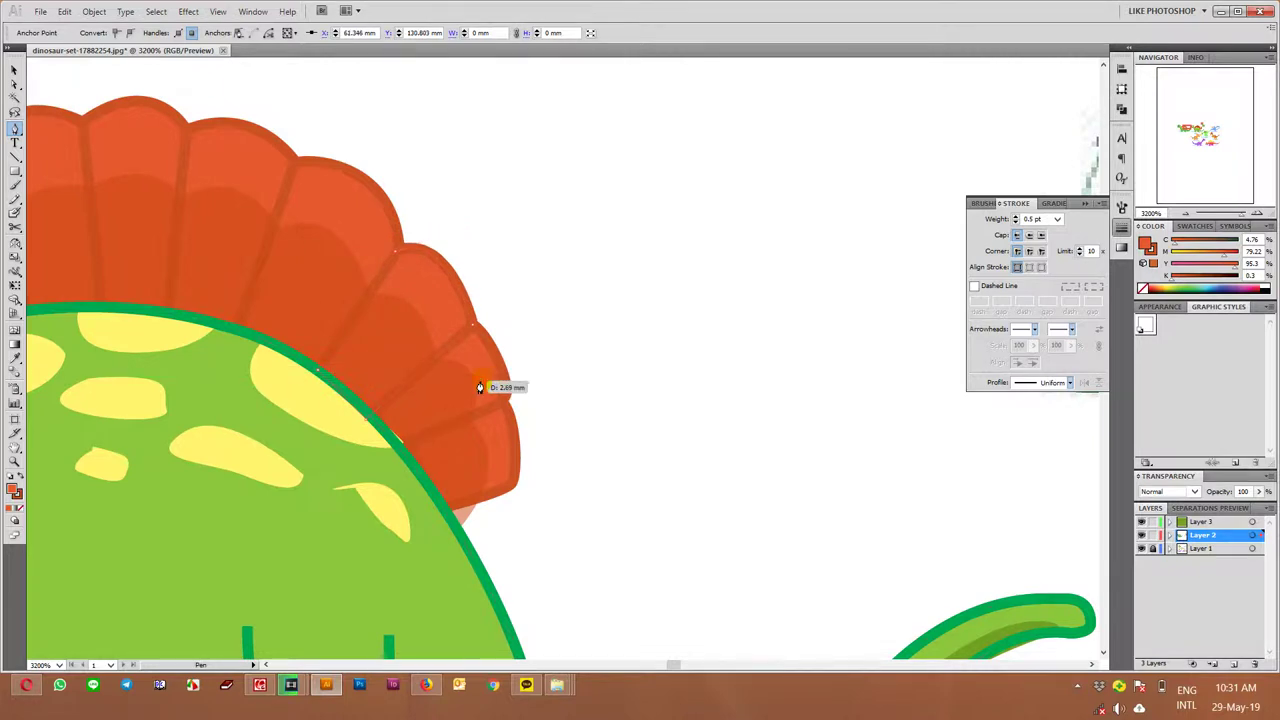
pyautogui.press('i')
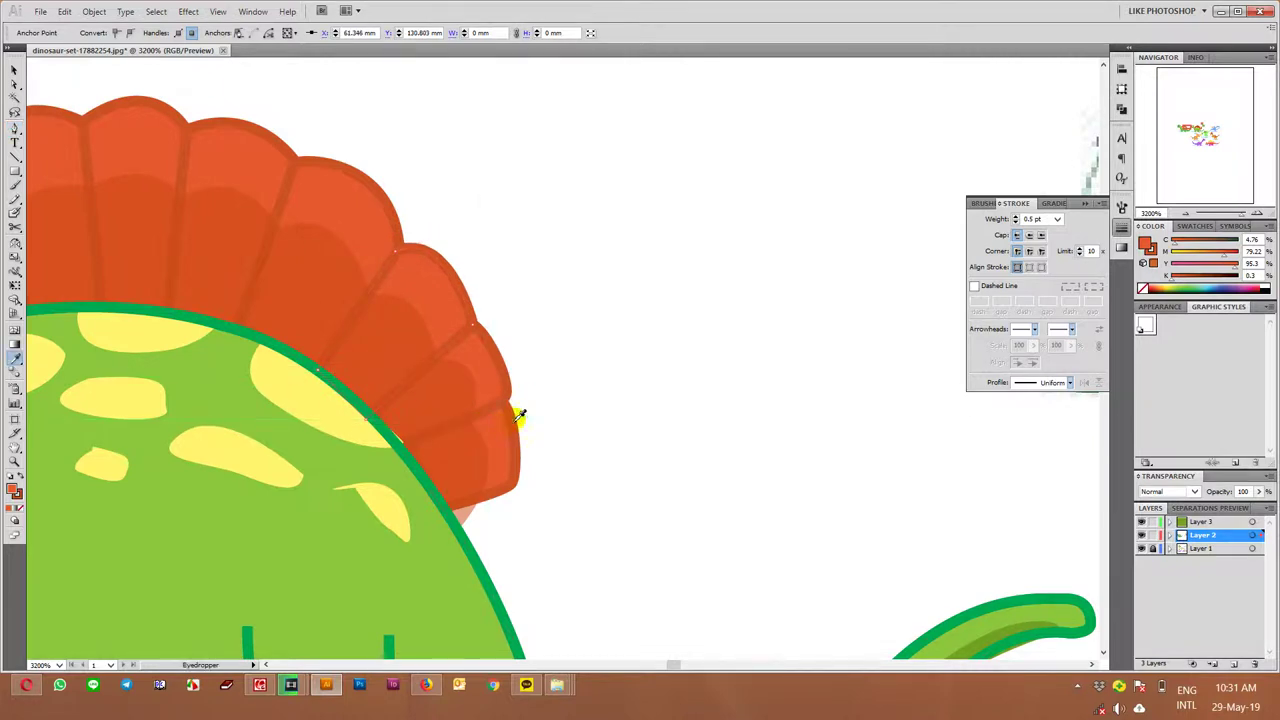
pyautogui.press('v')
pyautogui.click(630, 335)
pyautogui.scroll(-3, 632, 337)
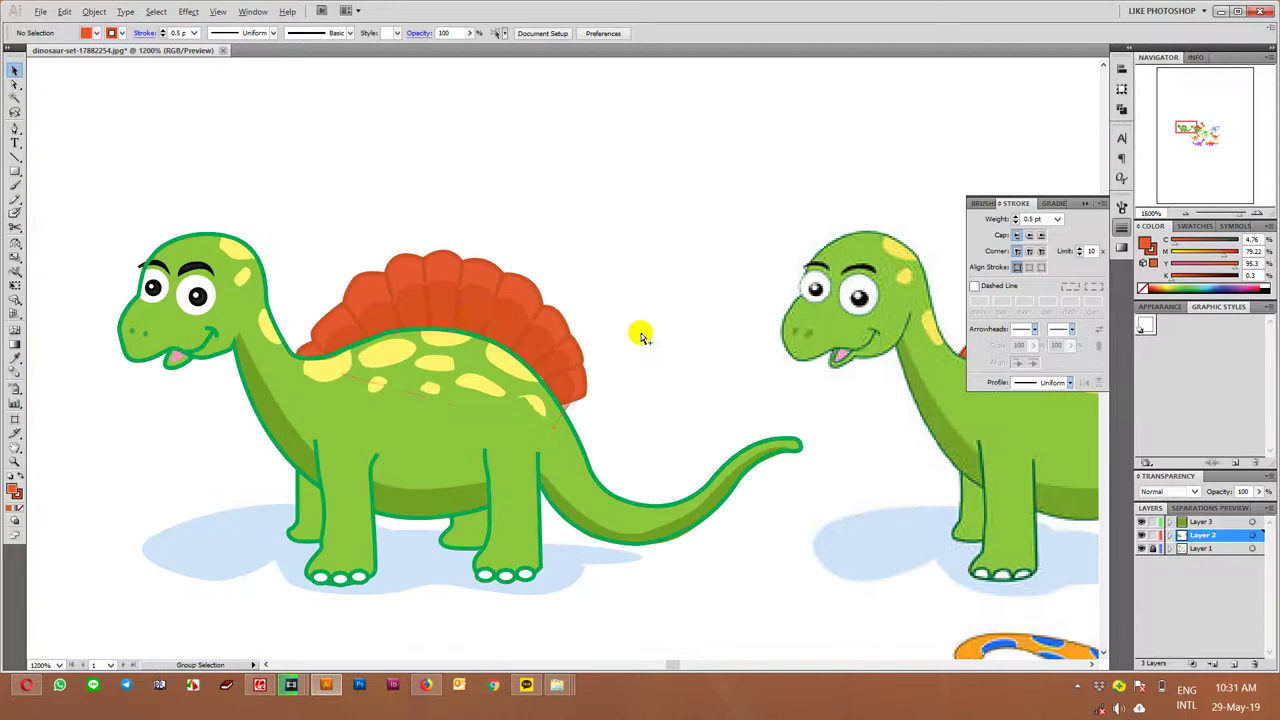
# Lower the frill shading's opacity to 60%, then to 40%, and deselect it
pyautogui.click(469, 312)
pyautogui.hscroll(5, 777, 377)
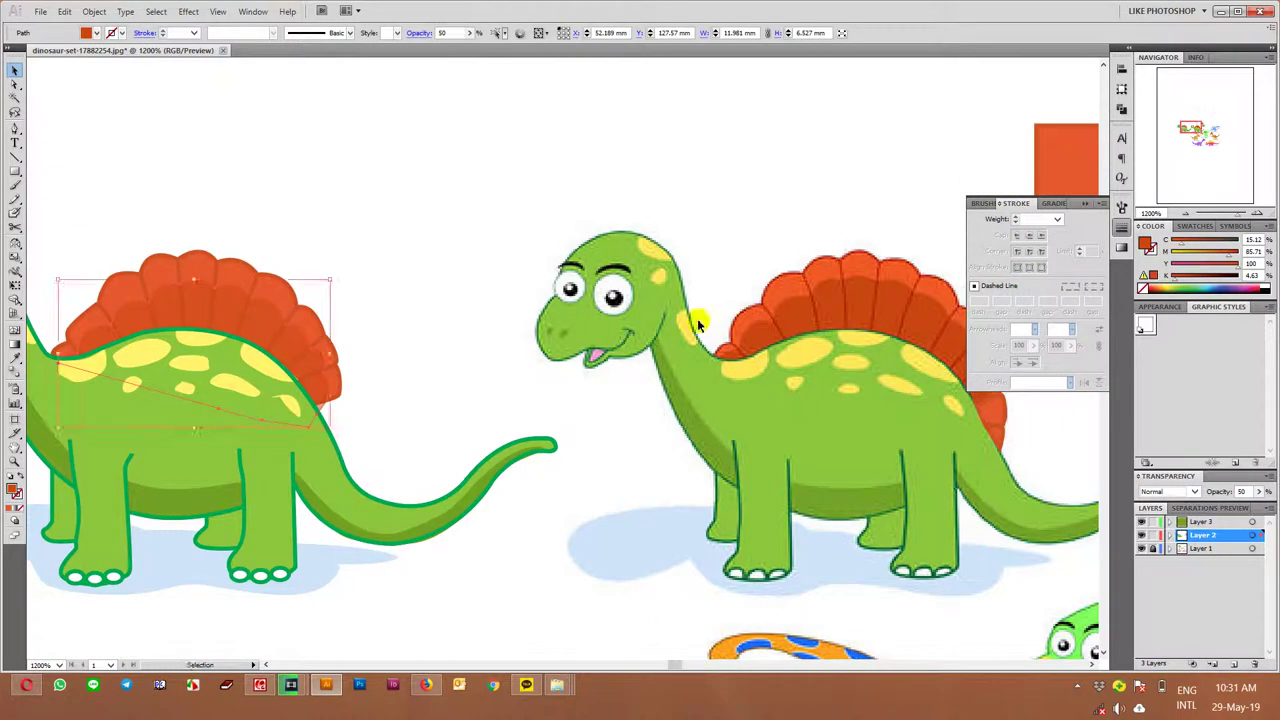
pyautogui.hscroll(-4, 373, 224)
pyautogui.hscroll(-2, 543, 243)
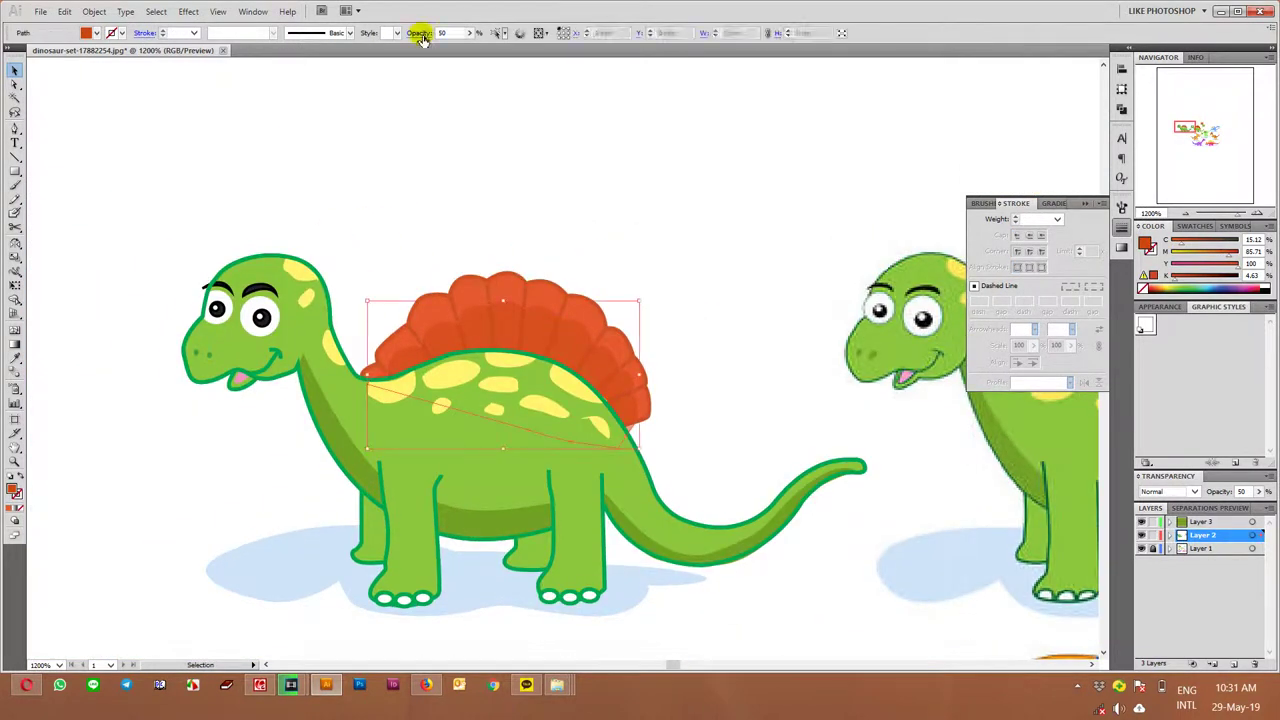
pyautogui.write('6')
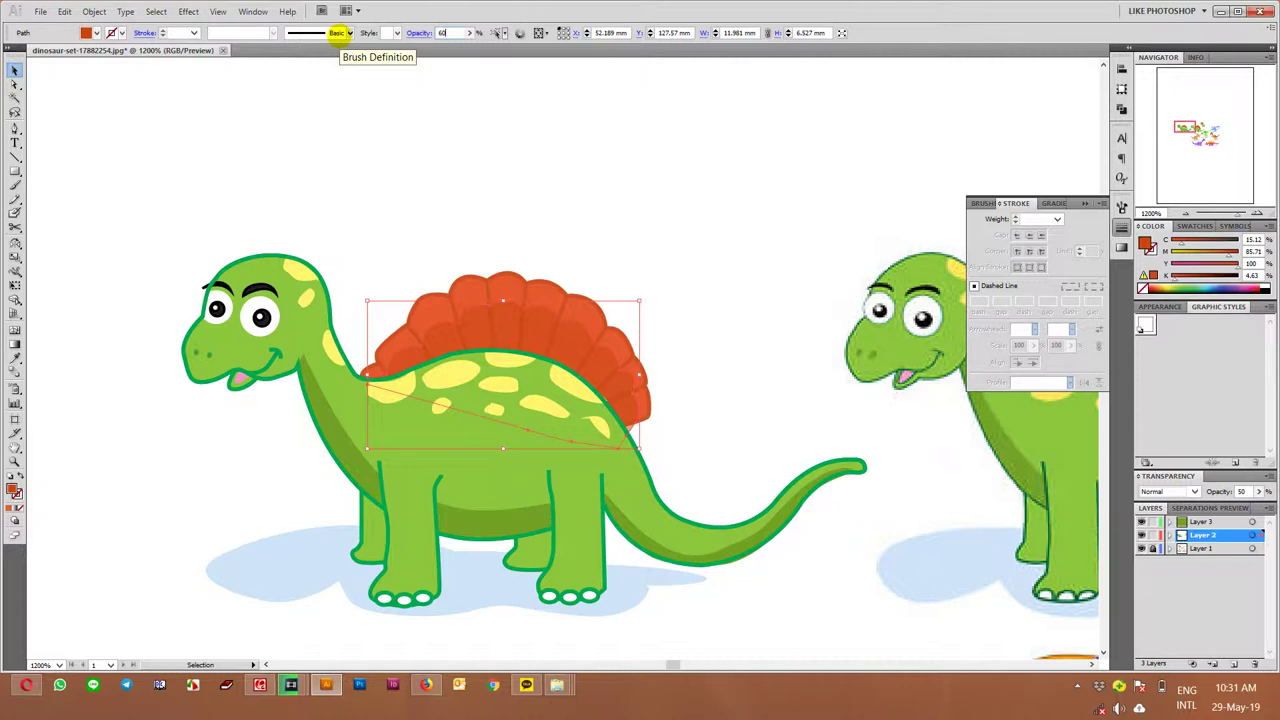
pyautogui.click(572, 333)
pyautogui.click(449, 33)
pyautogui.write('40')
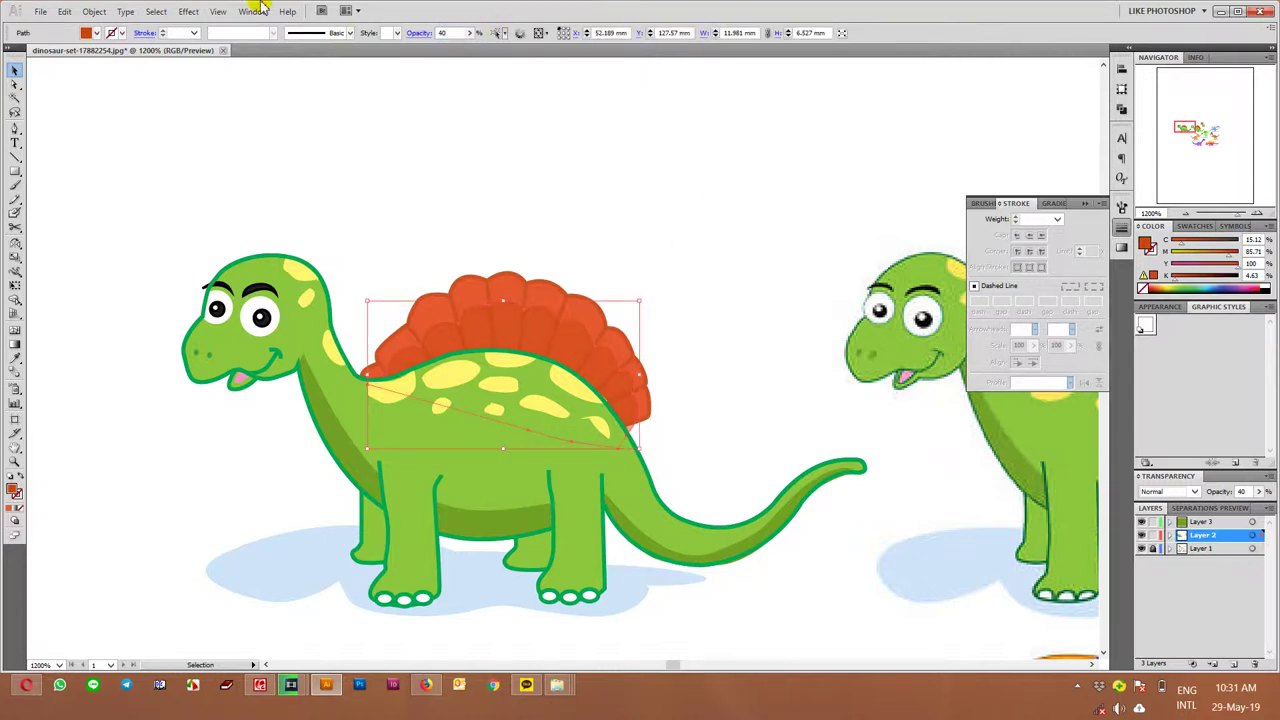
pyautogui.click(550, 225)
pyautogui.keyDown('alt'); pyautogui.scroll(-1, 560, 211); pyautogui.keyUp('alt')
pyautogui.keyDown('alt'); pyautogui.scroll(1, 337, 265); pyautogui.keyUp('alt')
pyautogui.click(340, 259)
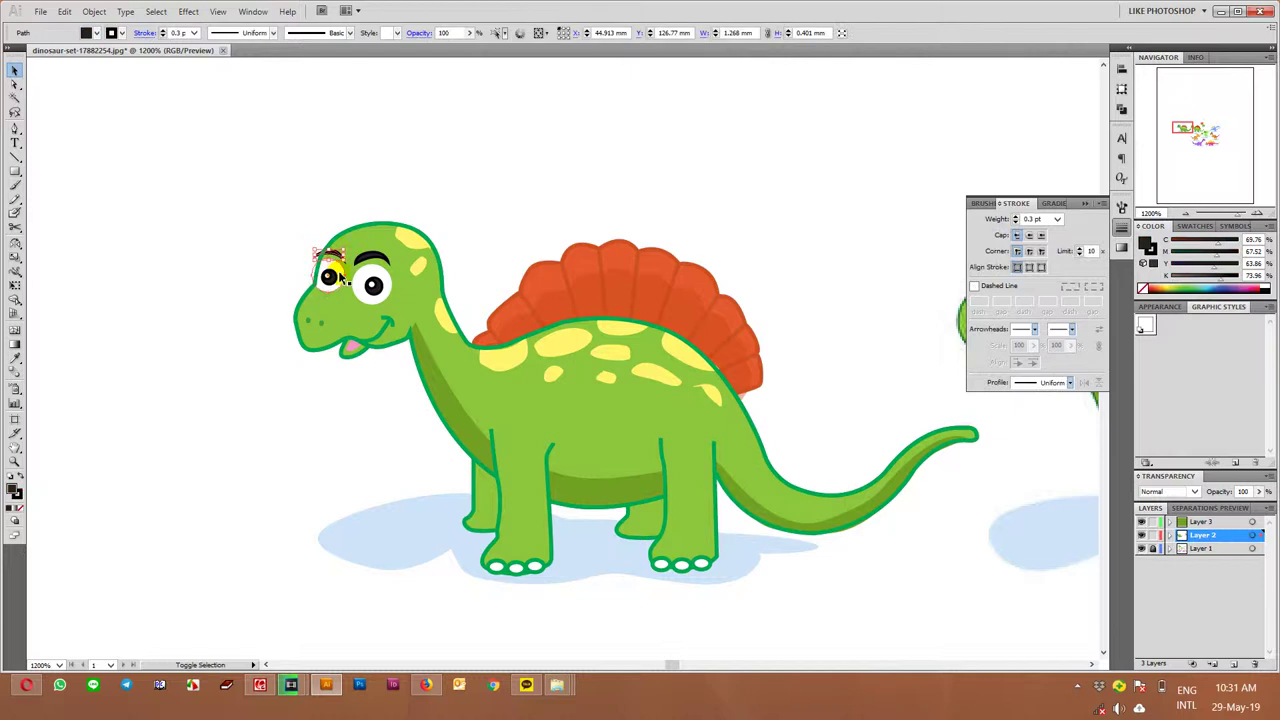
pyautogui.keyDown('ctrl'); pyautogui.click(340, 283); pyautogui.keyUp('ctrl')
pyautogui.click(417, 509)
pyautogui.click(371, 427)
pyautogui.scroll(-1, 853, 562)
pyautogui.moveTo(874, 563)
pyautogui.mouseDown()
pyautogui.moveTo(457, 471)
pyautogui.moveTo(543, 494)
pyautogui.mouseUp()
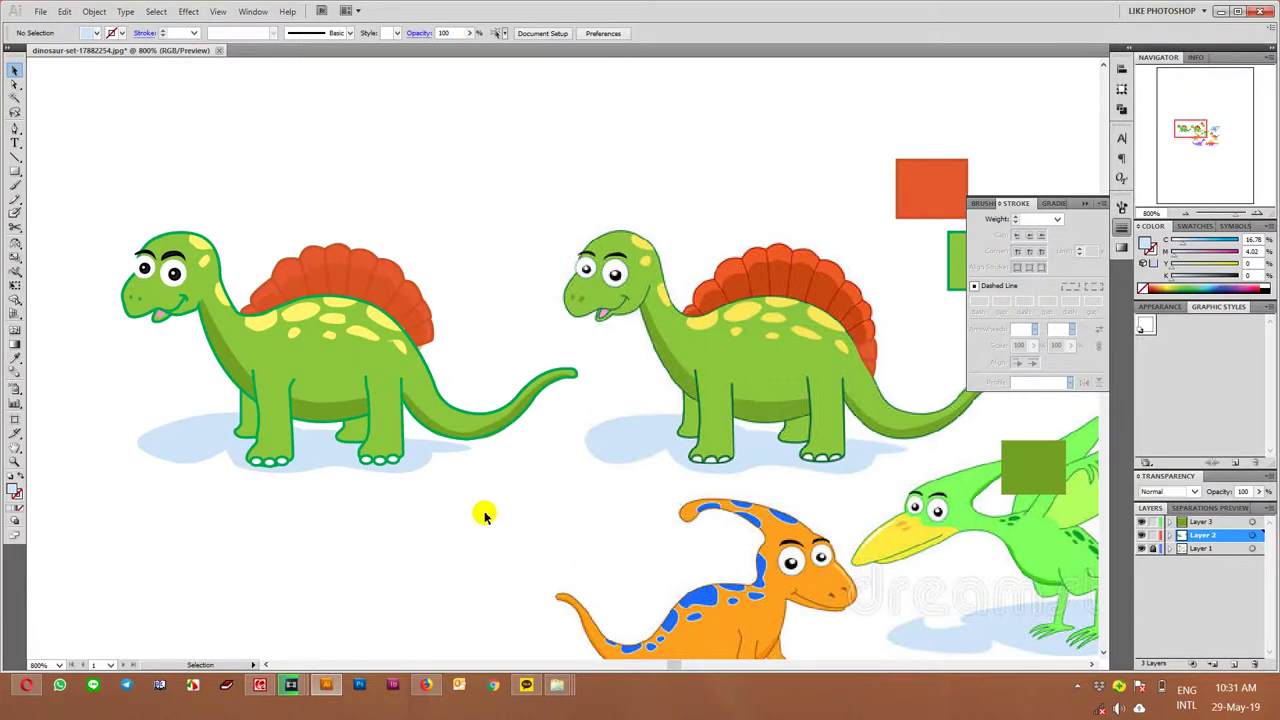
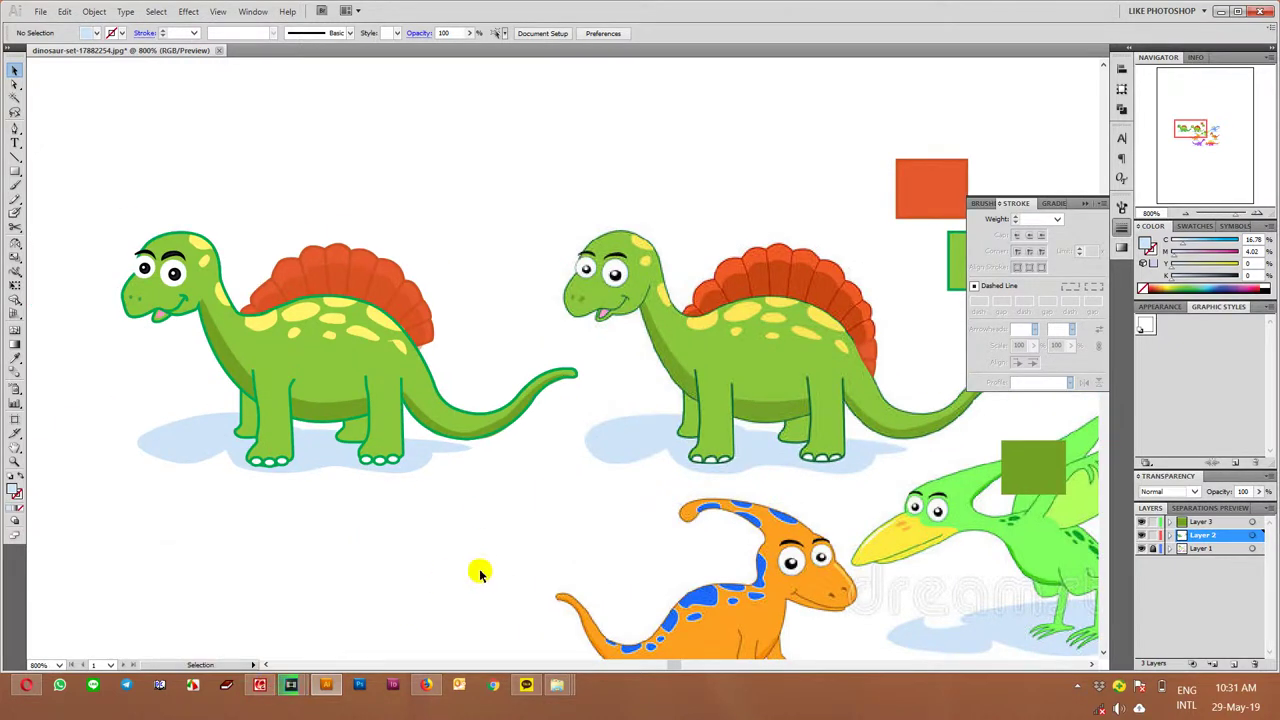
# Restore the Camtasia Recorder window from its taskbar thumbnail, showing the recording statistics
pyautogui.click(262, 684)
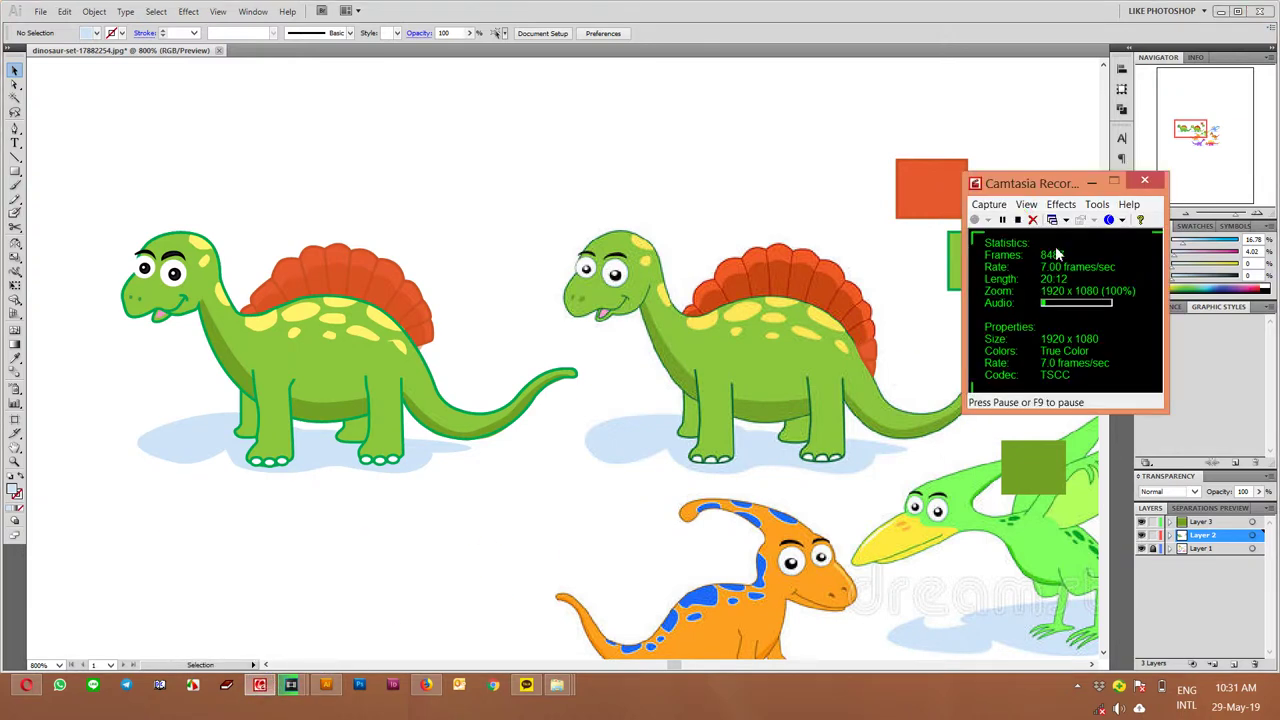